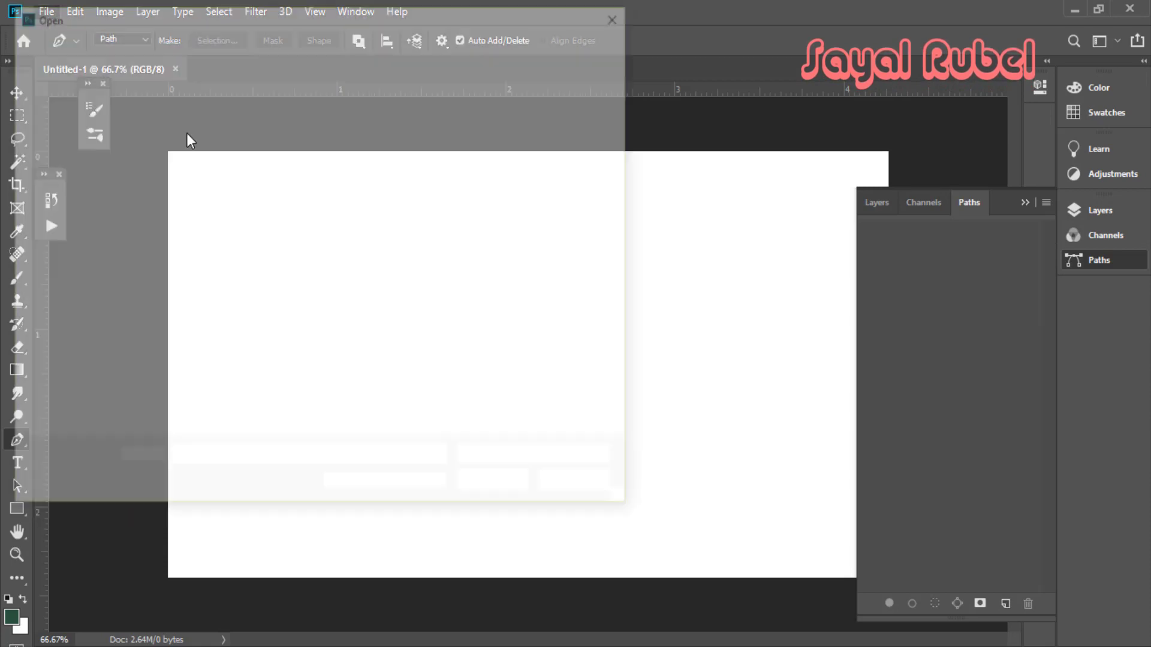
Open the suited man's photo and the blue brick wall photo.
click(473, 264)
scroll(473, 264, down, 3)
click(483, 484)
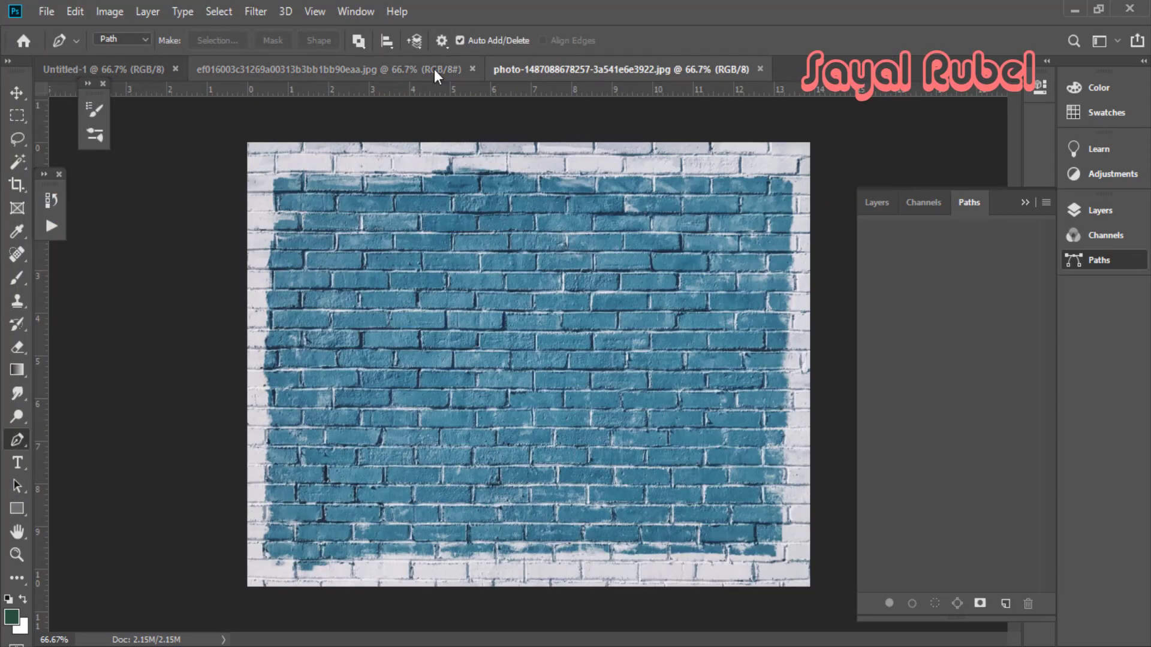
Start a new path in the suited man's photo and trace with the Pen tool from the trousers up to the left cuff.
click(434, 69)
click(1005, 604)
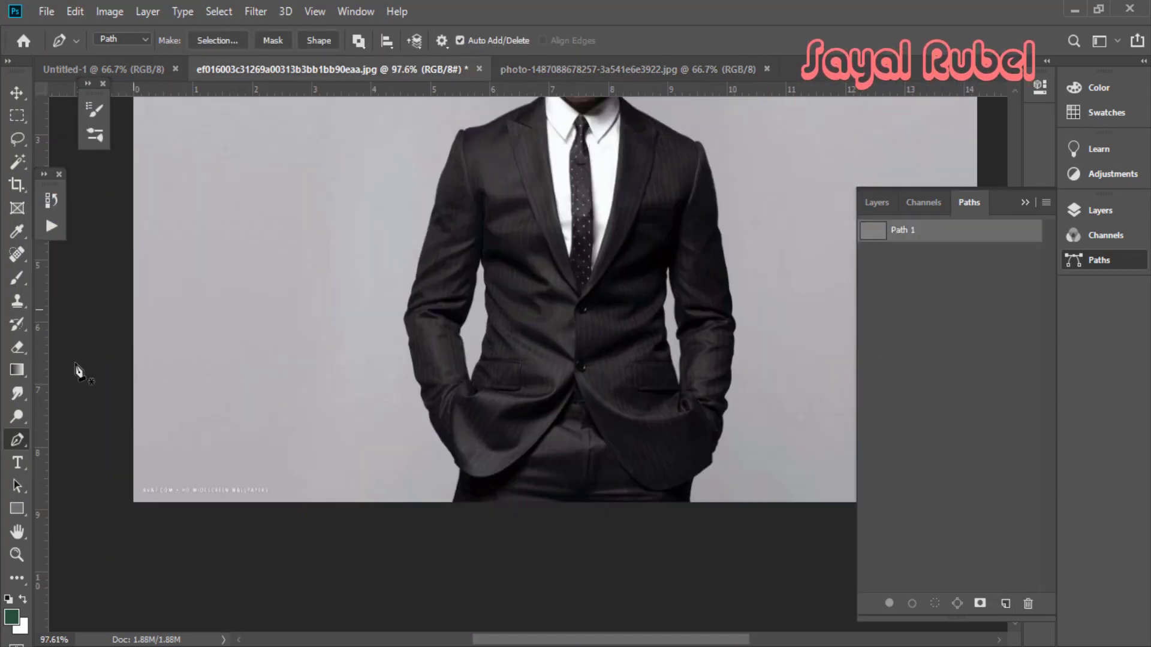
scroll(482, 396, up, 5)
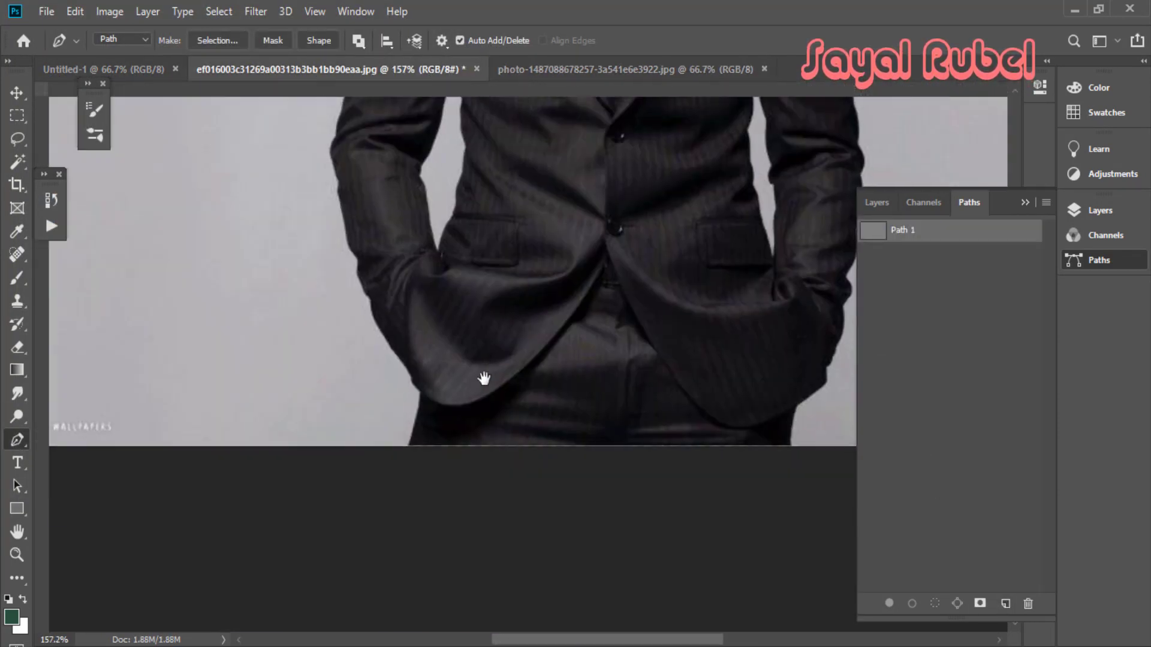
click(360, 529)
click(411, 329)
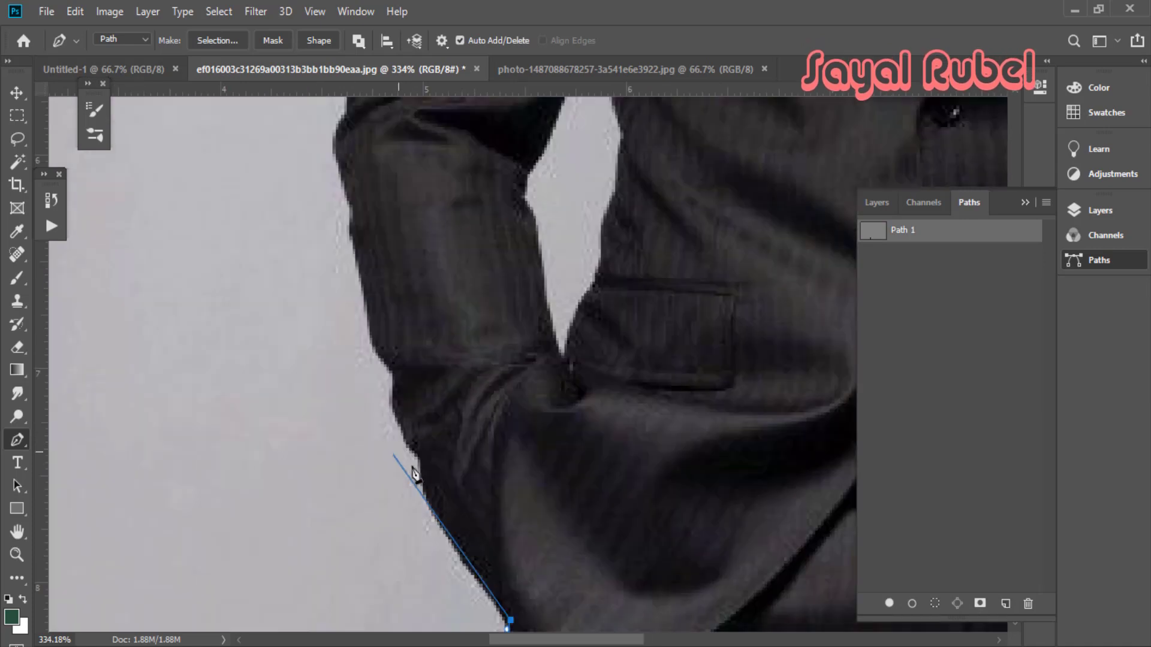
drag(426, 483, 423, 473)
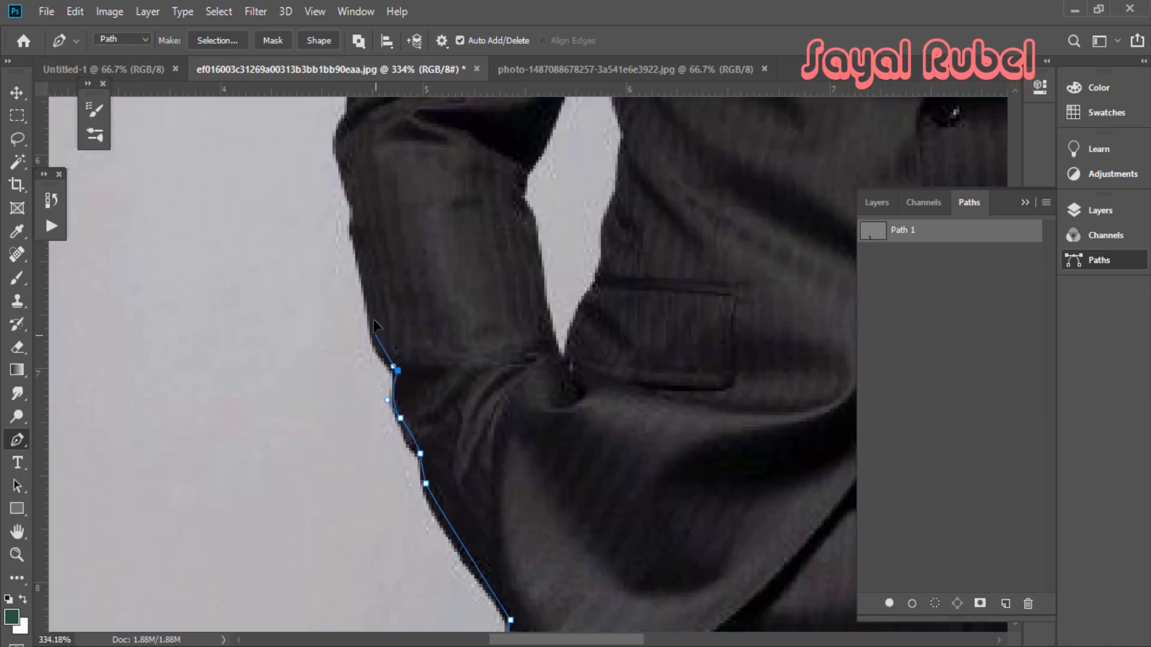
Continue the path up the outer edge of the image-left sleeve, from the cuff to the upper arm.
drag(373, 325, 415, 492)
drag(408, 369, 407, 347)
drag(430, 309, 436, 469)
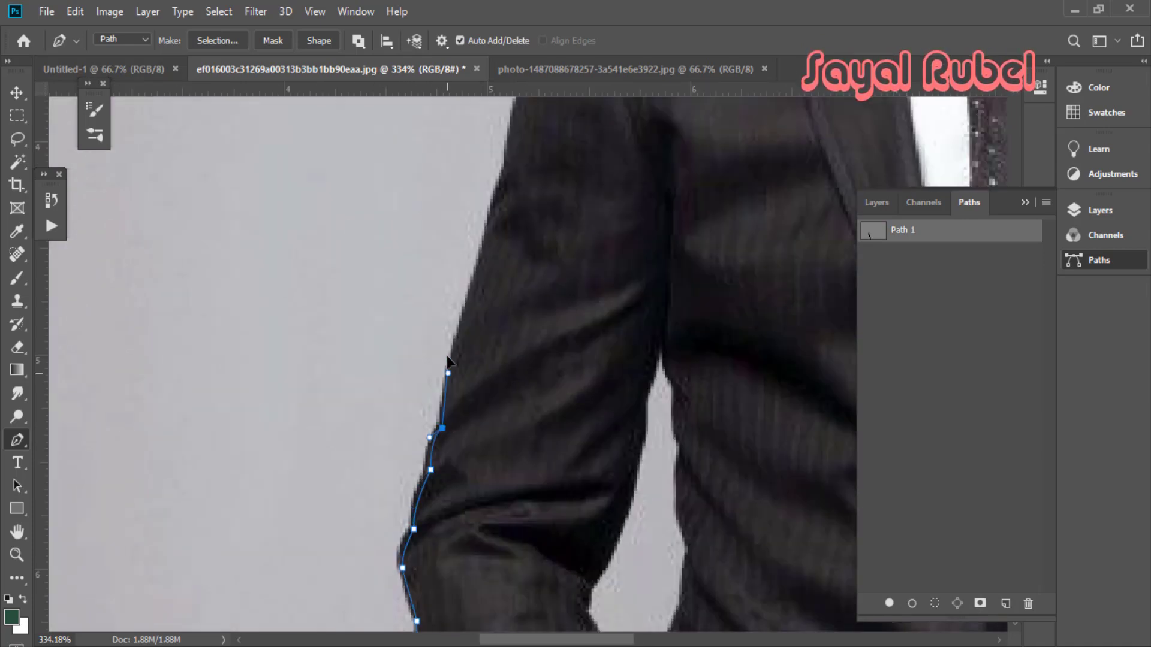
drag(448, 359, 416, 571)
drag(474, 387, 457, 481)
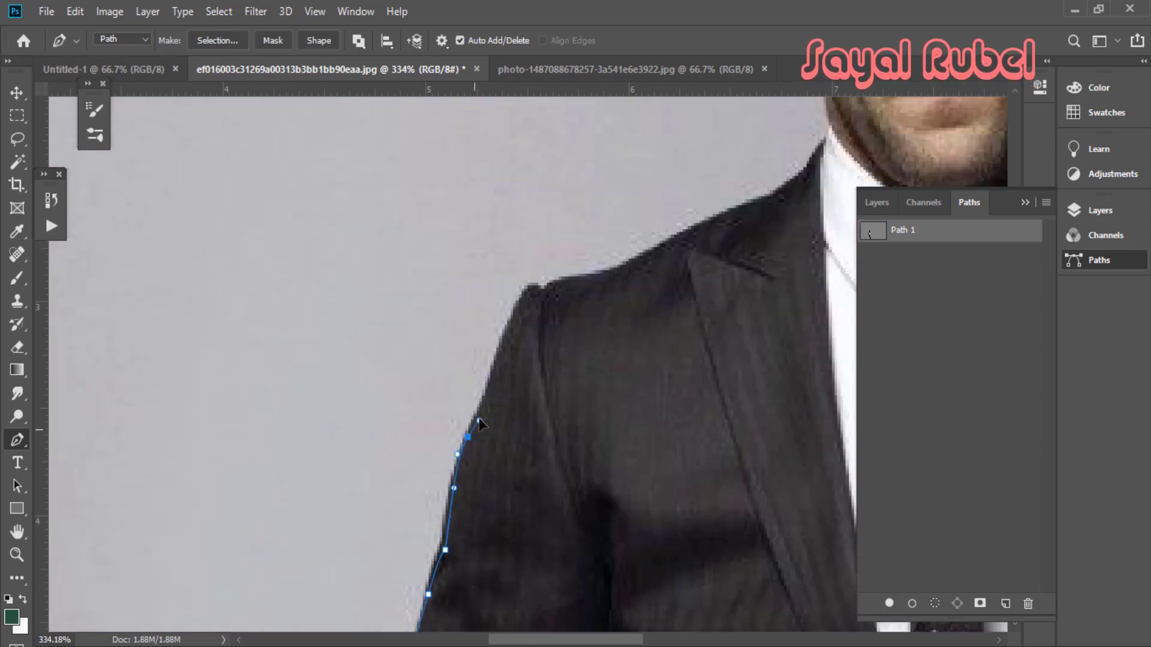
Extend the path over the image-left shoulder along the jacket's edge towards the shirt collar.
click(618, 273)
drag(617, 273, 435, 463)
click(551, 404)
click(602, 380)
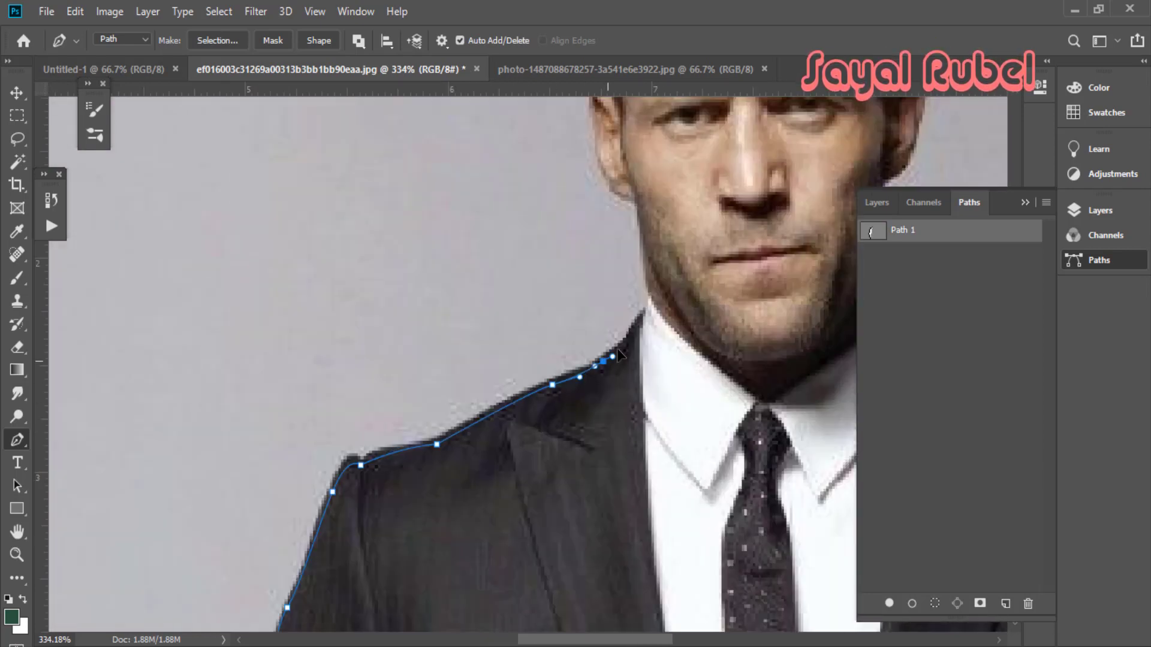
drag(602, 380, 523, 481)
Trace the path up the image-left side of the neck and jaw and around the ear.
click(561, 444)
drag(510, 255, 513, 445)
click(518, 399)
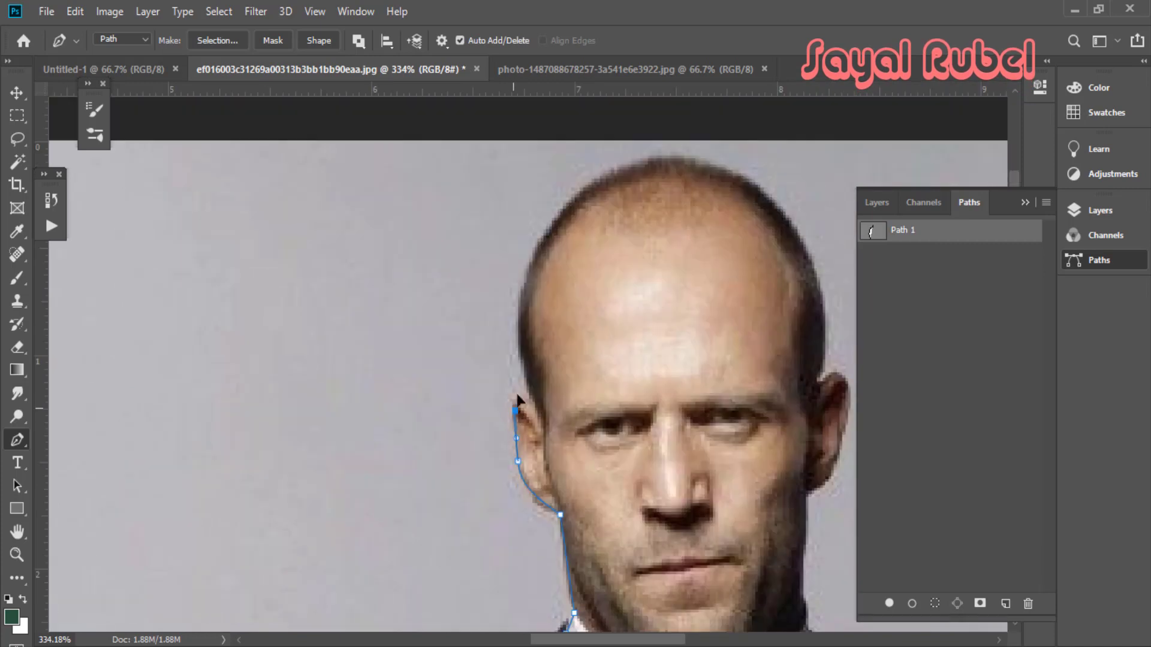
Curve the path over the top of the head, from the image-left ear to the top of the other ear.
drag(566, 214, 615, 171)
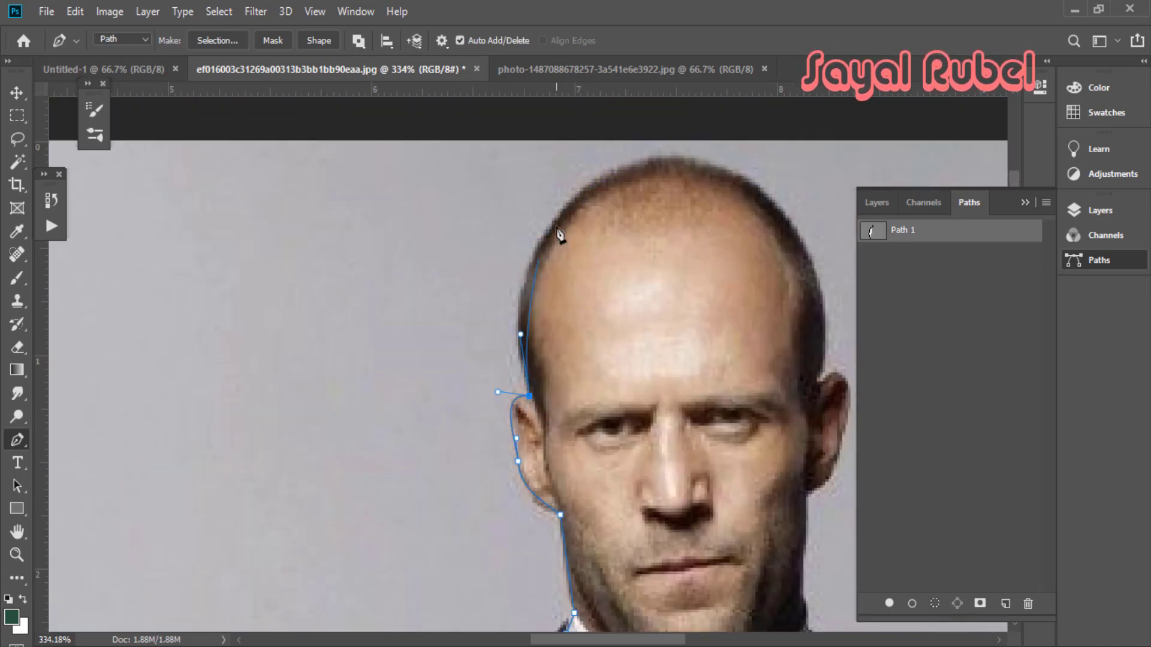
drag(556, 227, 602, 171)
drag(737, 204, 675, 343)
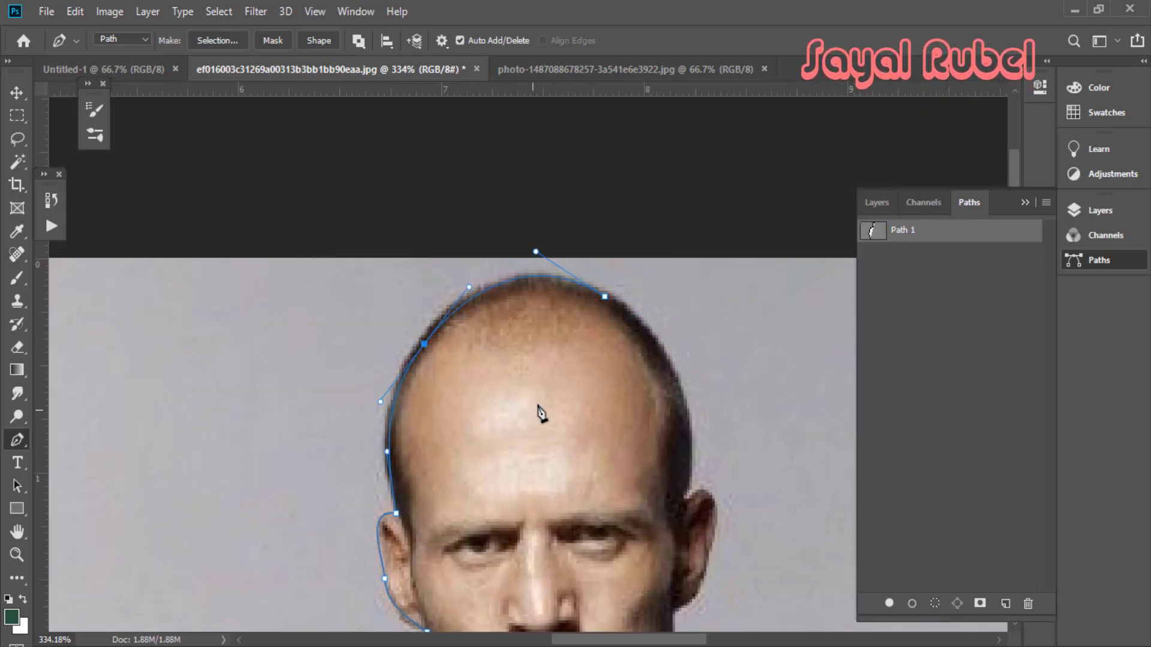
scroll(706, 457, down, 1)
drag(681, 451, 717, 432)
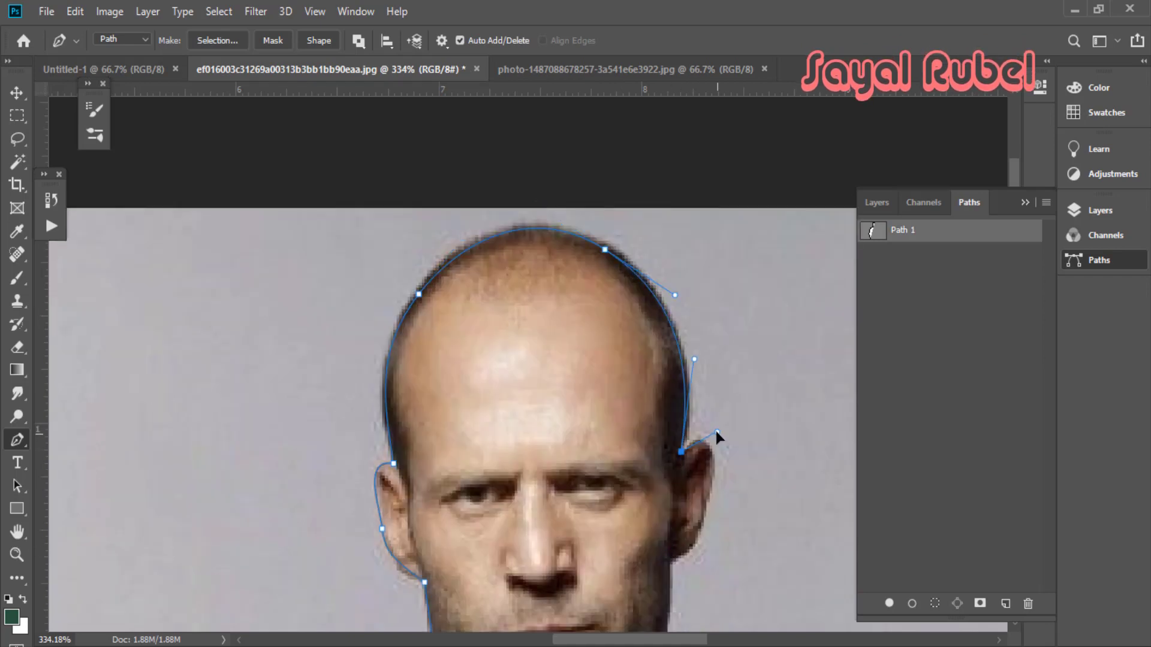
Trace the path around the image-right ear, down the neck and onto the start of the shoulder.
click(667, 562)
scroll(684, 422, down, 5)
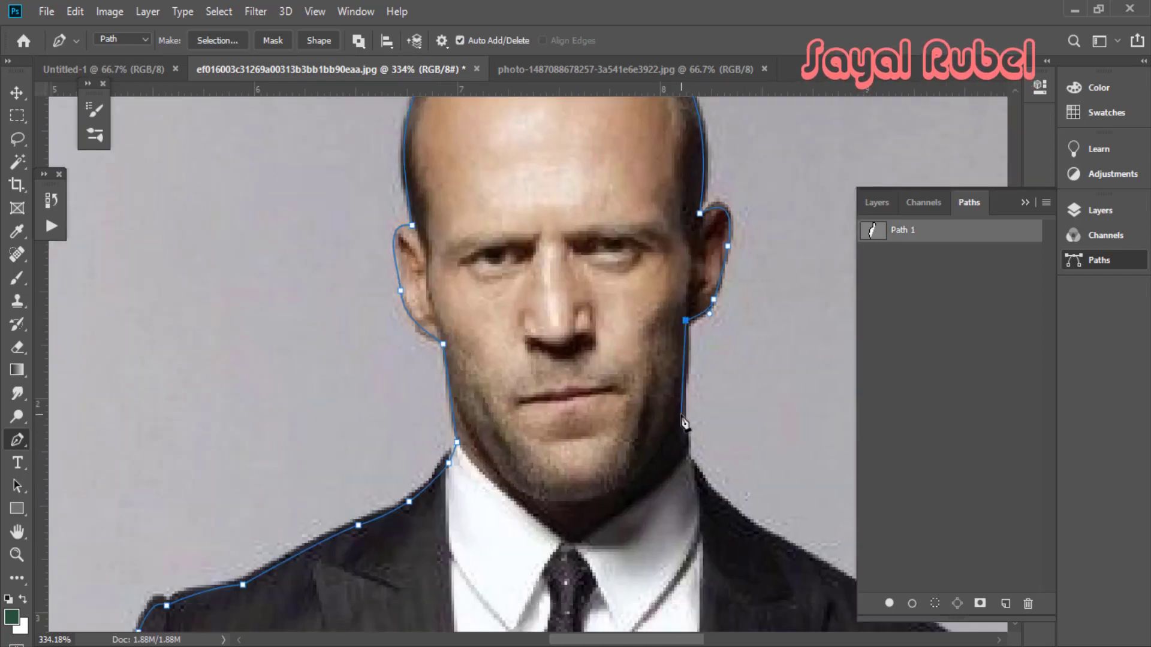
drag(772, 541, 808, 559)
drag(772, 540, 479, 252)
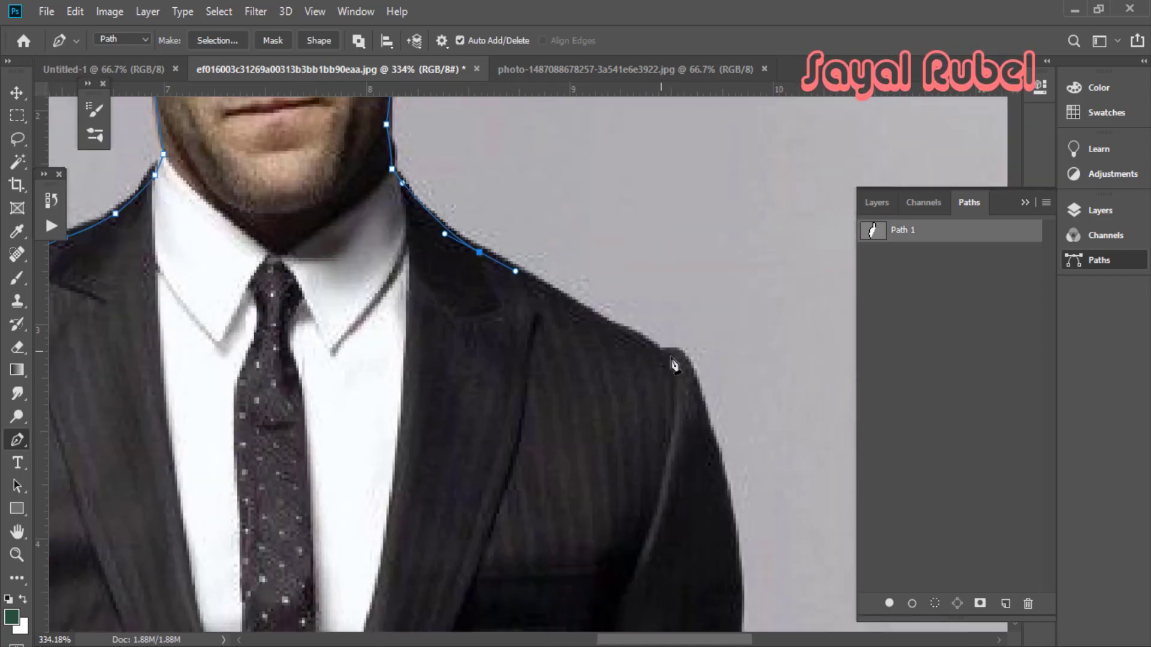
Continue the path over the image-right shoulder and down the outer edge of the upper sleeve.
drag(660, 349, 681, 347)
drag(741, 504, 678, 180)
drag(676, 318, 691, 342)
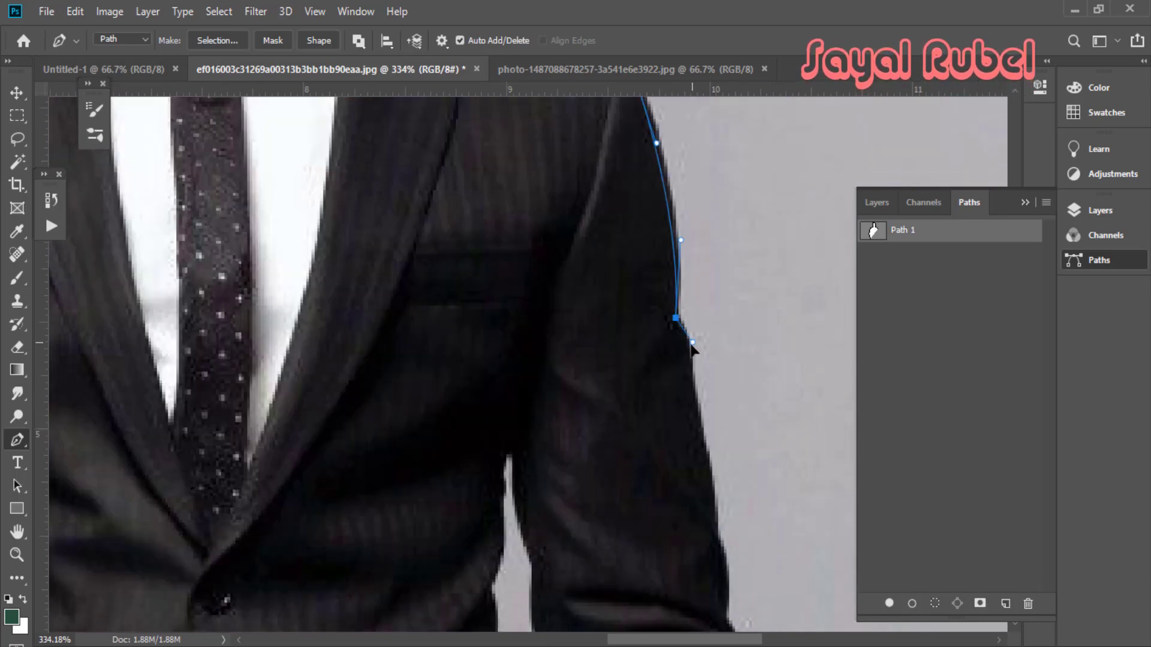
drag(692, 410, 702, 453)
drag(717, 516, 685, 358)
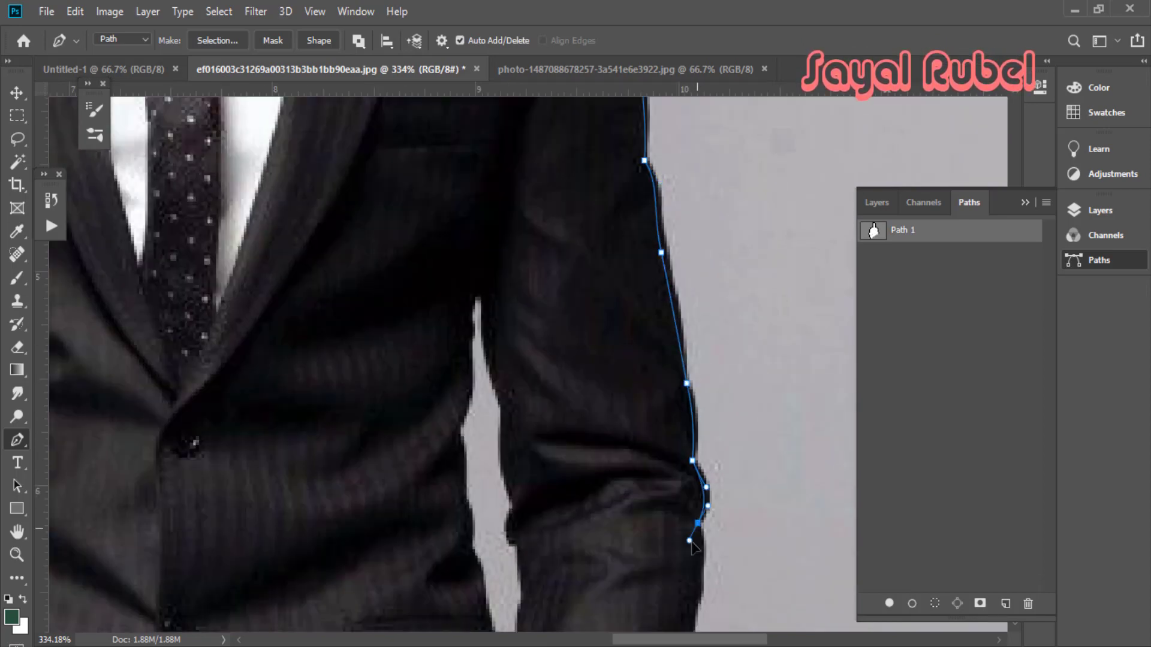
Trace the path around the image-right elbow and down the forearm to the jacket hem.
drag(692, 542, 699, 539)
drag(694, 587, 721, 397)
drag(717, 435, 718, 446)
drag(703, 509, 723, 408)
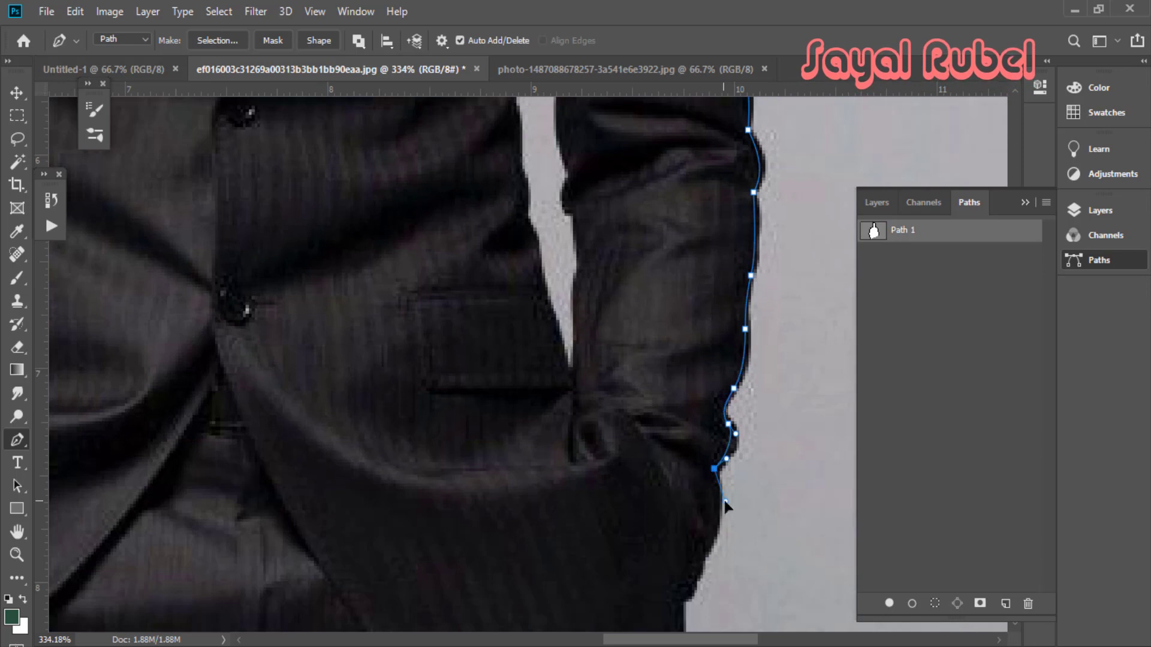
drag(725, 506, 759, 353)
drag(733, 397, 727, 423)
drag(714, 442, 696, 497)
Trace the remaining jacket edge and close the outline along the photo's lower edge at its starting anchor.
drag(653, 531, 689, 299)
click(710, 423)
drag(696, 412, 820, 429)
scroll(421, 408, down, 5)
click(565, 429)
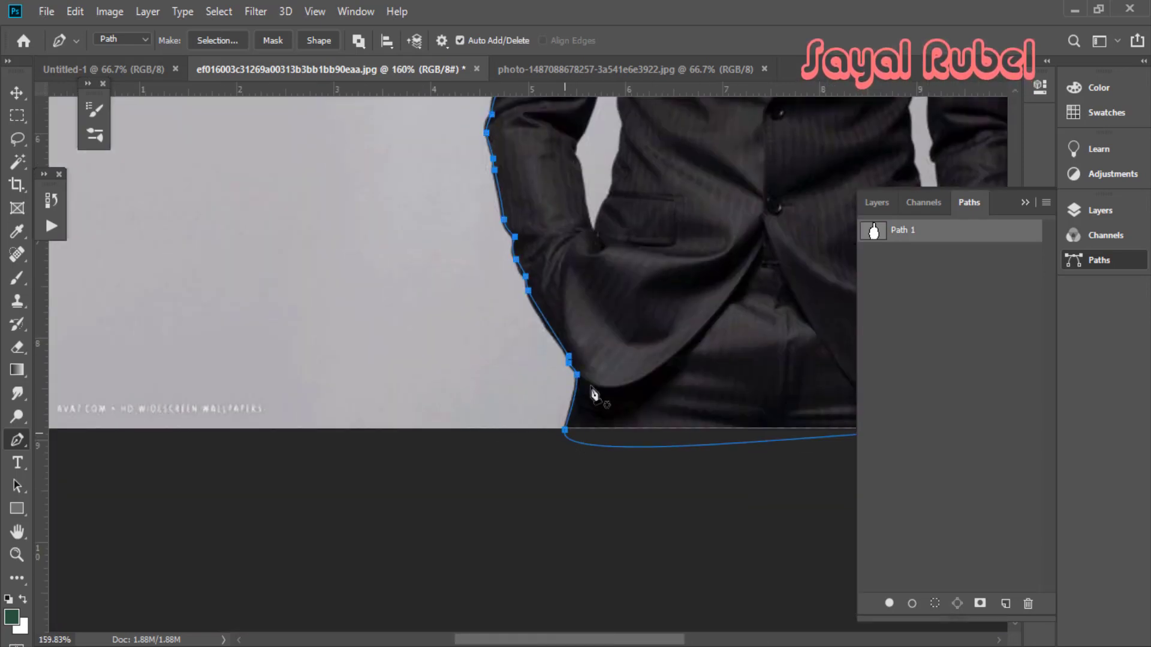
key(ctrl+z)
click(566, 431)
Start a second subpath in the gap by the image-left arm, tracing the jacket's waist edge upward.
drag(597, 241, 601, 353)
scroll(601, 354, up, 8)
drag(637, 261, 654, 237)
drag(652, 192, 653, 159)
drag(657, 141, 656, 354)
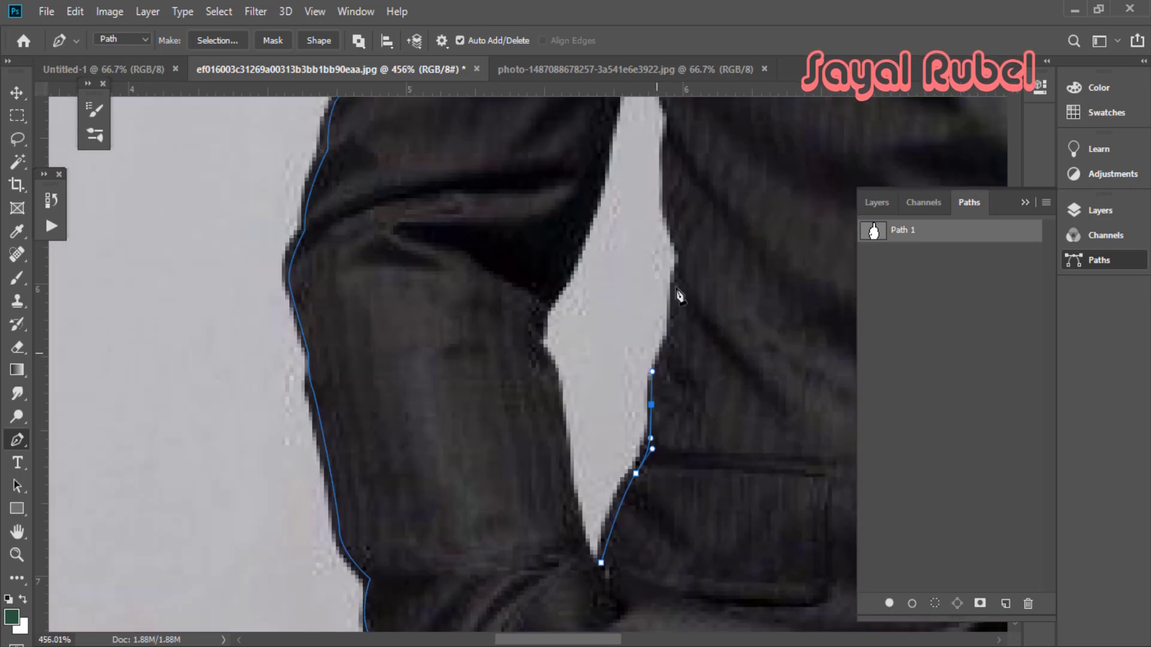
drag(681, 259, 663, 207)
drag(663, 207, 628, 442)
drag(637, 360, 619, 331)
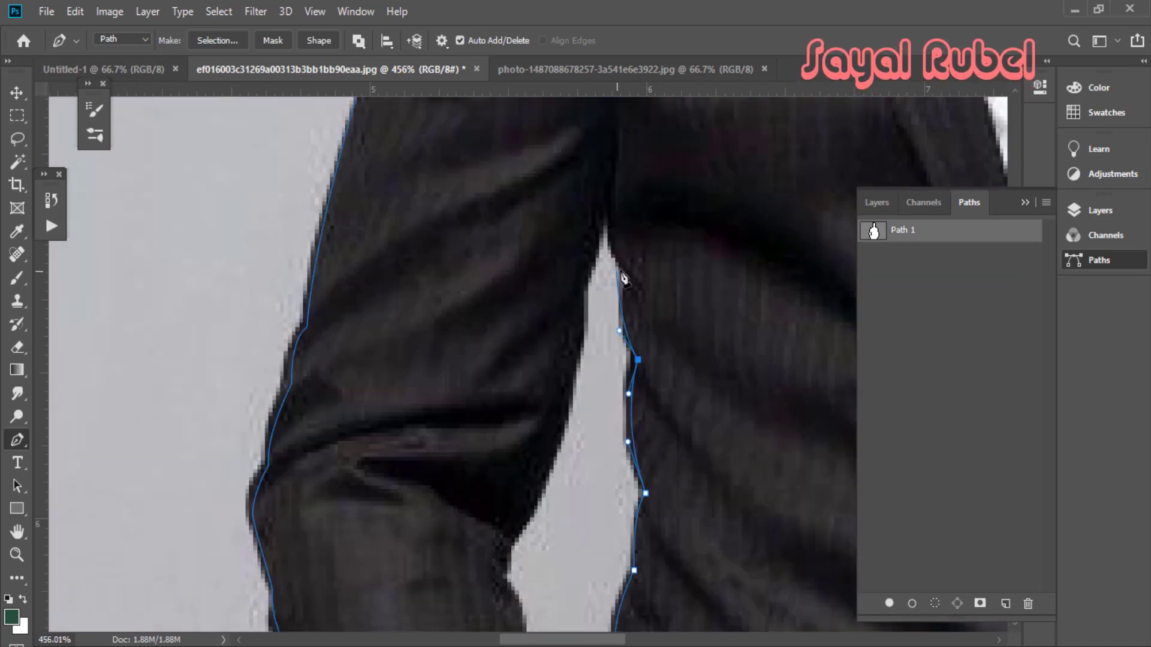
Trace down the inner edge of the image-left sleeve and close the subpath around the arm gap.
drag(554, 449, 534, 500)
drag(512, 556, 590, 239)
drag(609, 315, 616, 377)
drag(628, 426, 386, 488)
scroll(628, 332, down, 5)
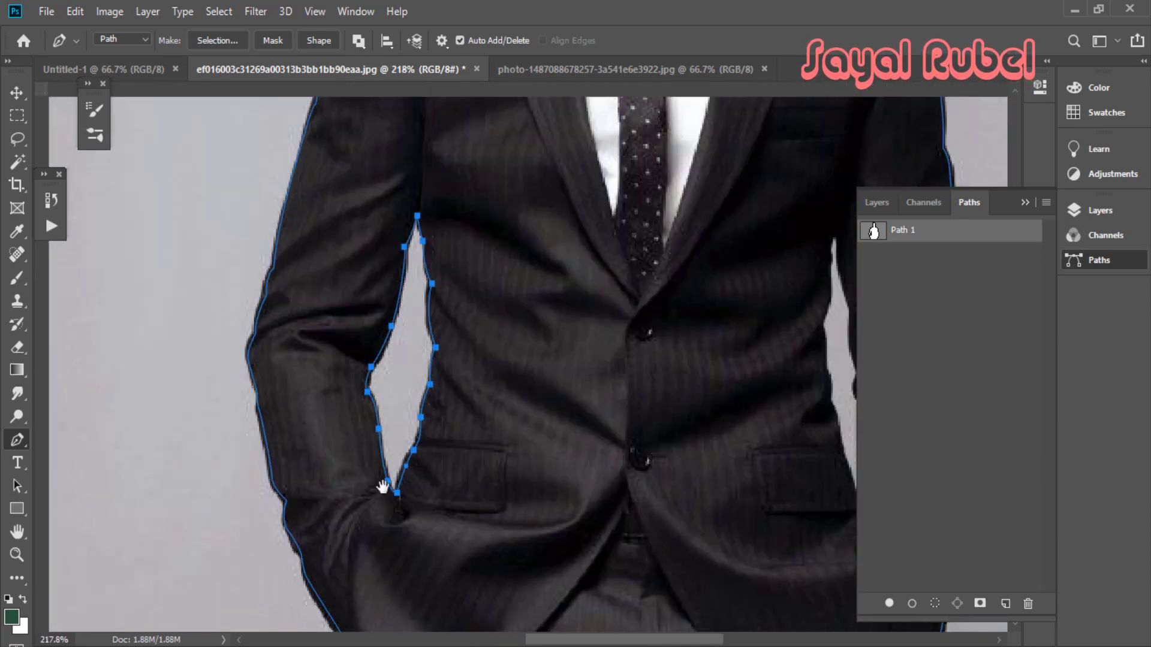
Start a subpath at the top of the image-right arm gap and trace down the jacket's waist edge.
scroll(623, 209, up, 5)
click(618, 203)
drag(601, 236, 603, 249)
drag(605, 329, 590, 386)
drag(601, 325, 612, 198)
drag(607, 328, 619, 400)
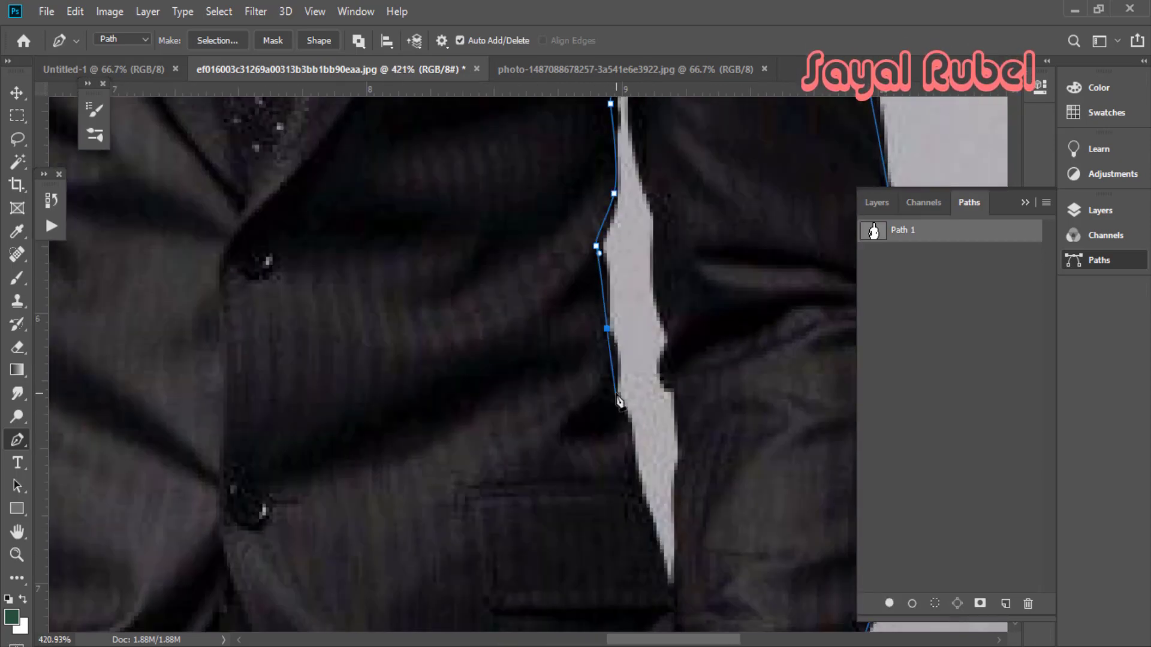
drag(628, 459, 629, 472)
drag(629, 474, 592, 306)
drag(616, 366, 624, 390)
Trace up the inner edge of the image-right sleeve and close the subpath around the arm gap.
click(637, 434)
click(645, 298)
click(640, 220)
mouse_move(640, 203)
mouse_down()
mouse_move(641, 326)
mouse_move(664, 252)
mouse_up()
click(620, 171)
drag(598, 96, 653, 385)
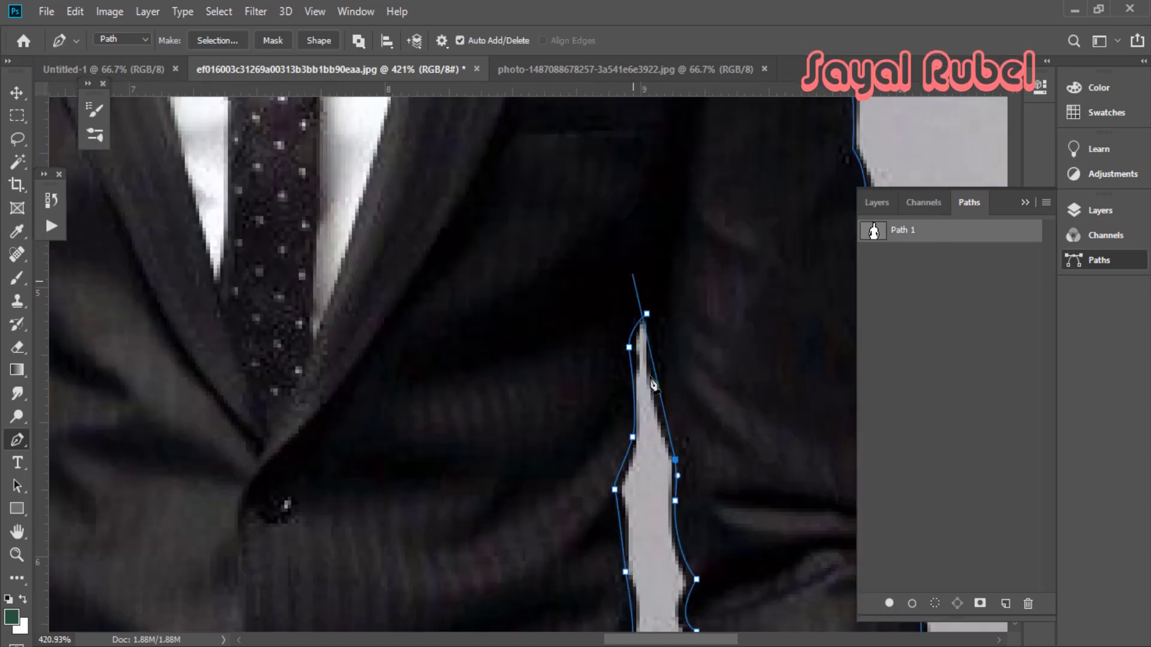
click(647, 316)
Convert the path to a selection and move the cut-out man into Untitled-1, near the canvas centre.
key(ctrl+0)
key(ctrl+Return)
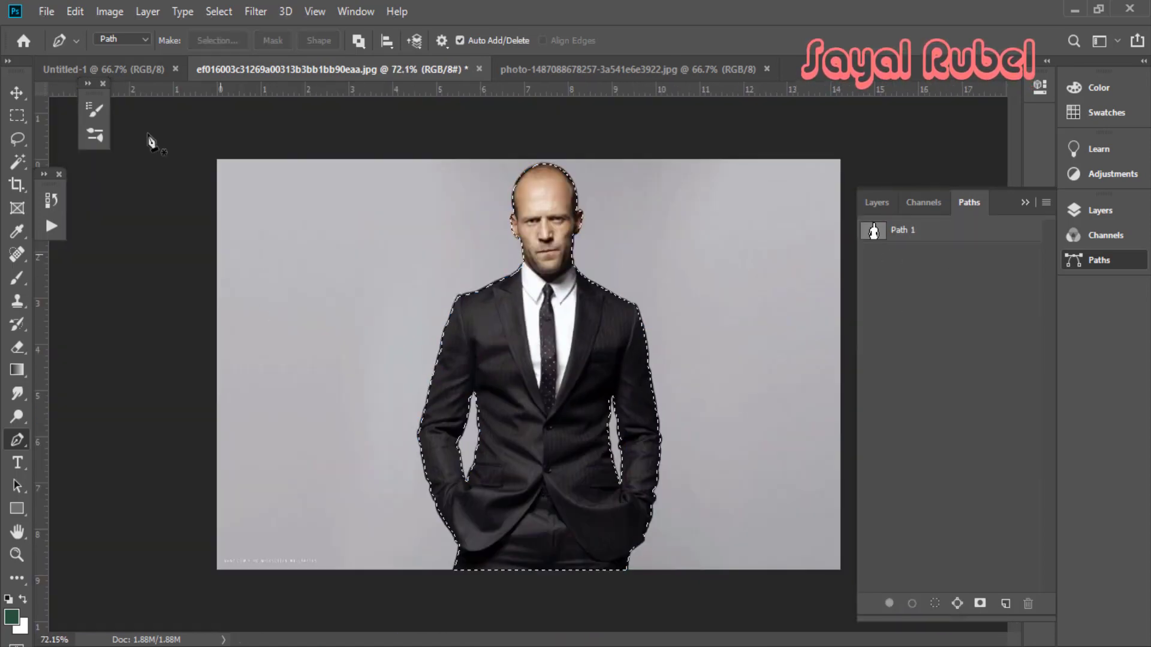
key(v)
drag(535, 355, 511, 362)
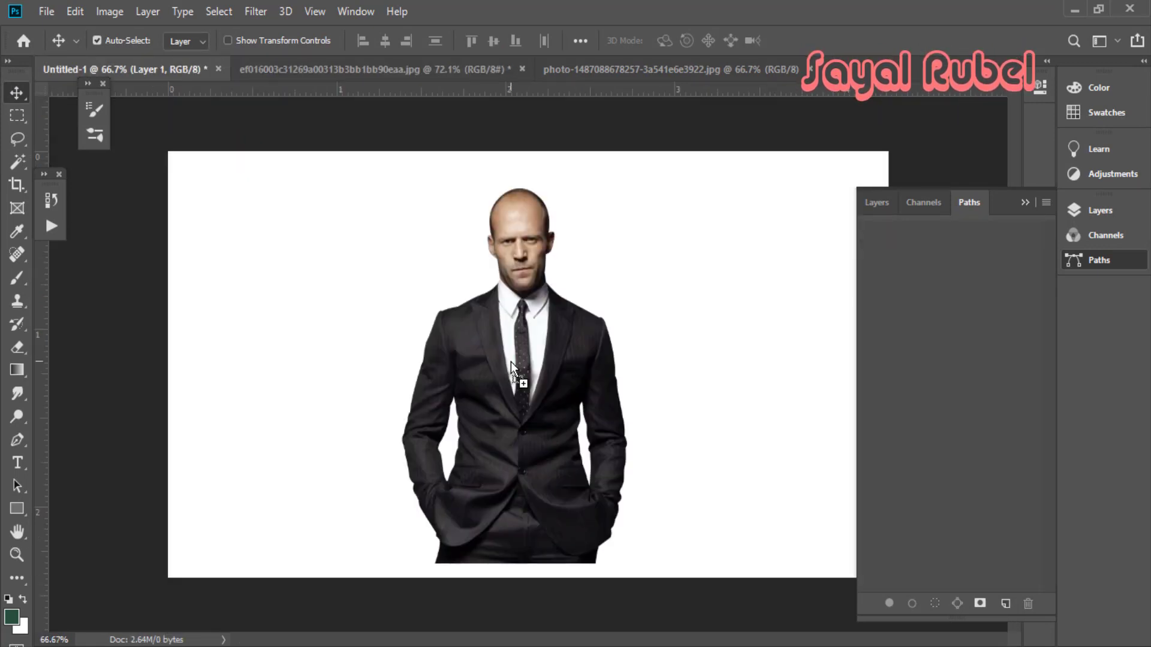
mouse_move(549, 435)
mouse_down()
mouse_move(564, 449)
mouse_move(569, 435)
mouse_up()
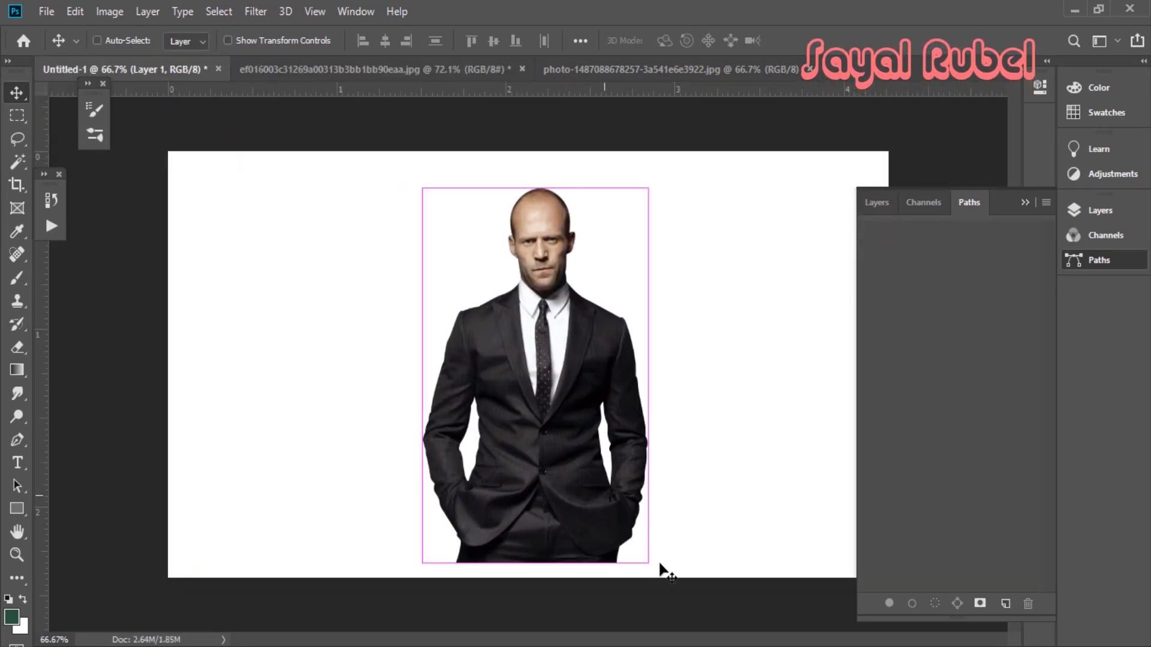
Scale the man's layer to about 110% width and 109% height, with his base at the canvas's lower edge.
key(ctrl+t)
click(877, 204)
mouse_move(649, 566)
mouse_down()
mouse_move(678, 579)
mouse_move(648, 566)
mouse_move(671, 573)
mouse_move(650, 564)
mouse_move(659, 579)
mouse_move(694, 565)
mouse_move(657, 569)
mouse_move(642, 542)
mouse_move(663, 576)
mouse_up()
drag(573, 527, 584, 526)
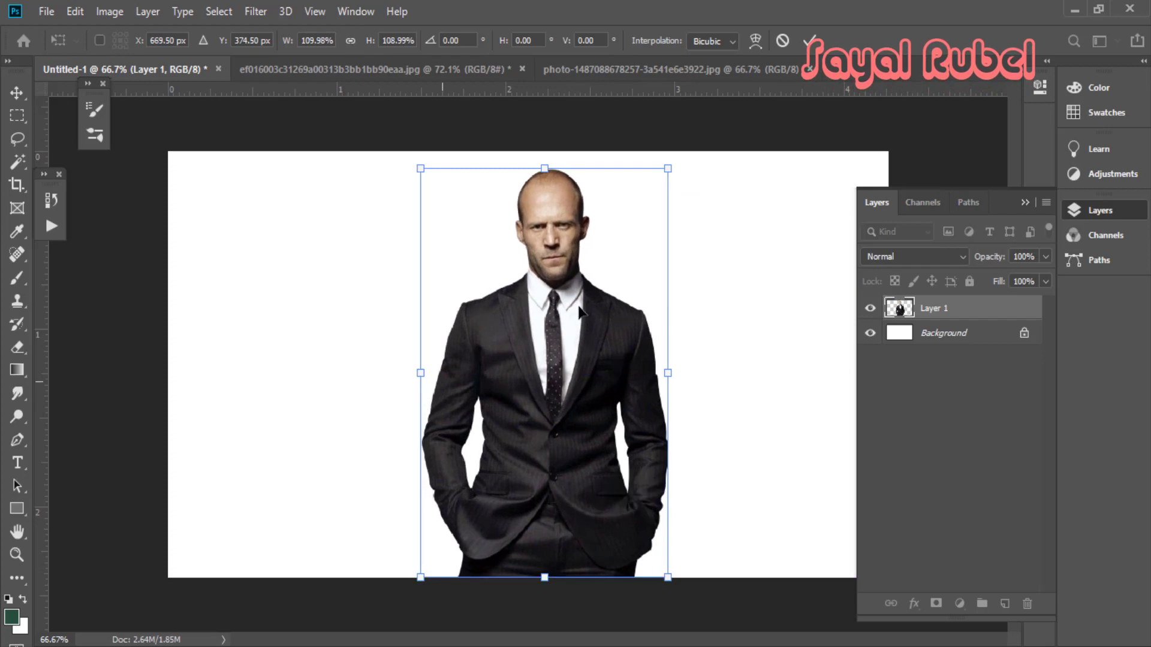
click(813, 42)
Convert the brick wall photo's background to a normal layer and move the wall into Untitled-1.
click(628, 71)
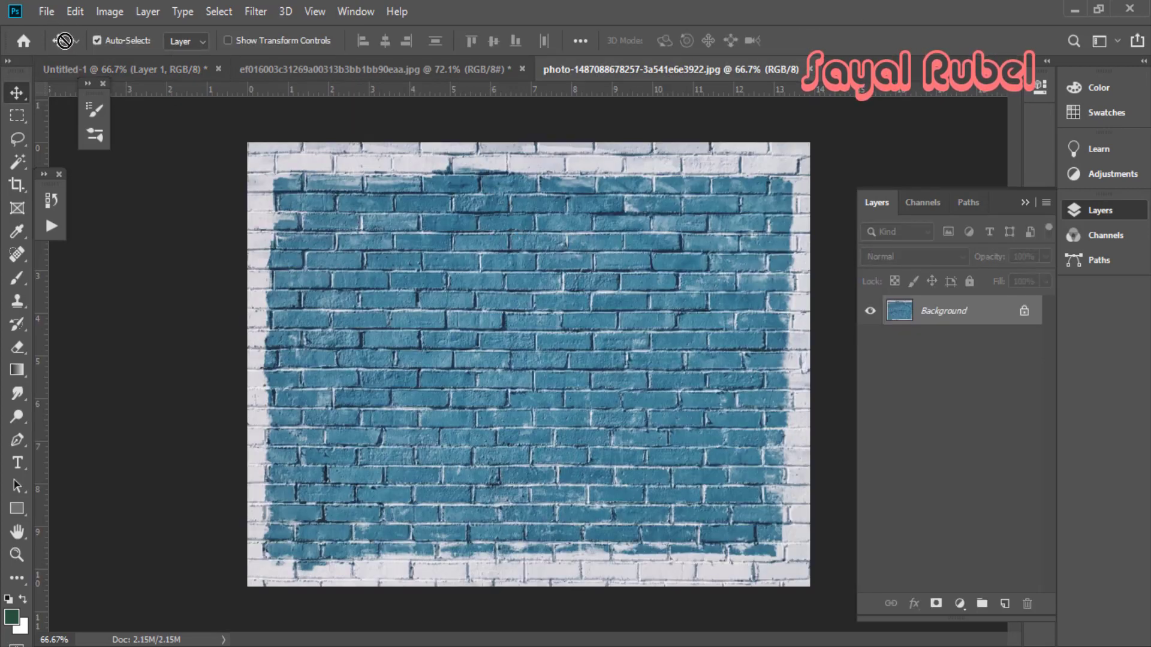
drag(501, 257, 554, 328)
click(558, 299)
drag(447, 303, 482, 358)
Stretch the brick wall layer to 128% width and 96% height so that it covers the whole canvas.
key(ctrl+t)
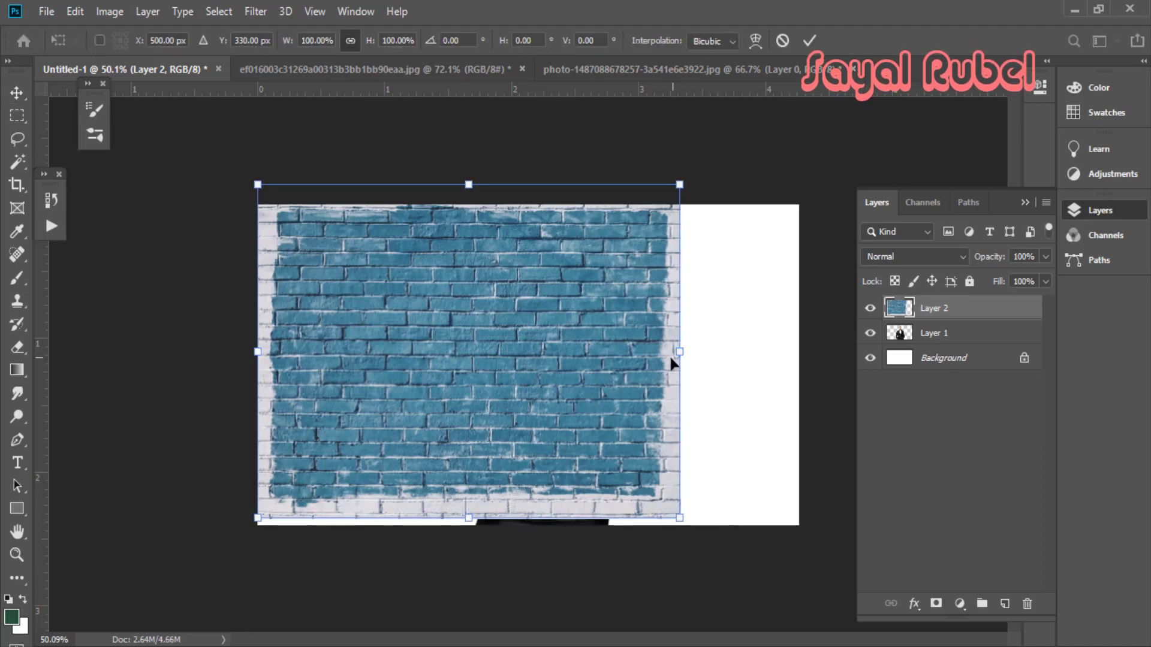
drag(681, 355, 799, 354)
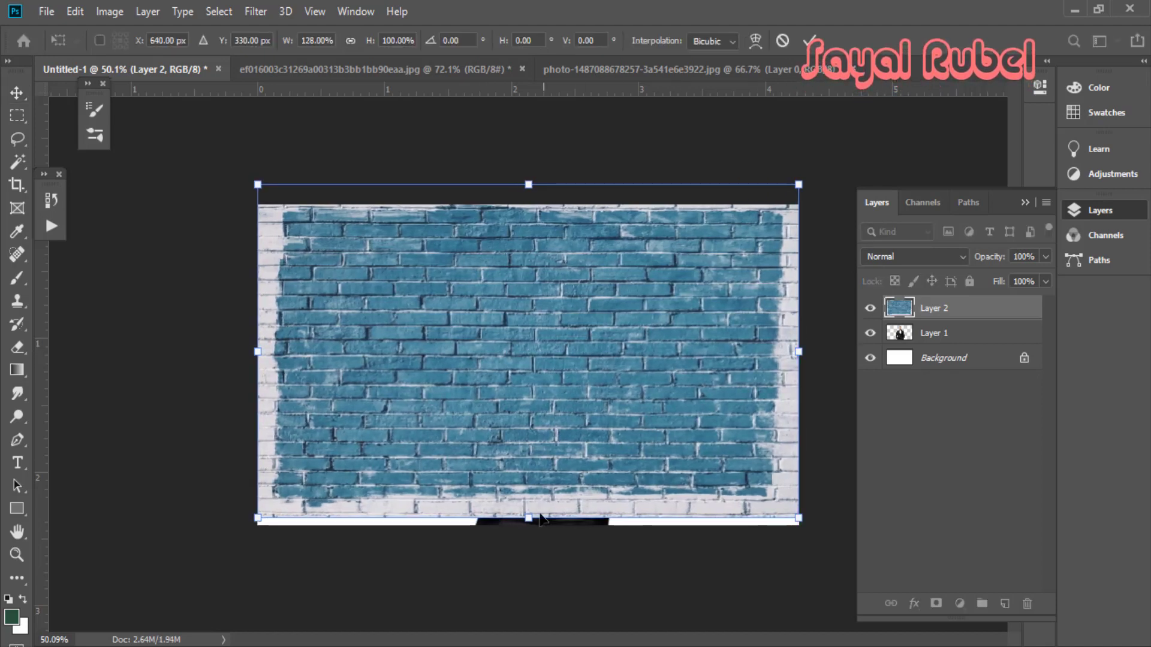
drag(529, 519, 536, 517)
drag(528, 184, 528, 205)
Place the man's layer above the brick wall layer.
click(959, 333)
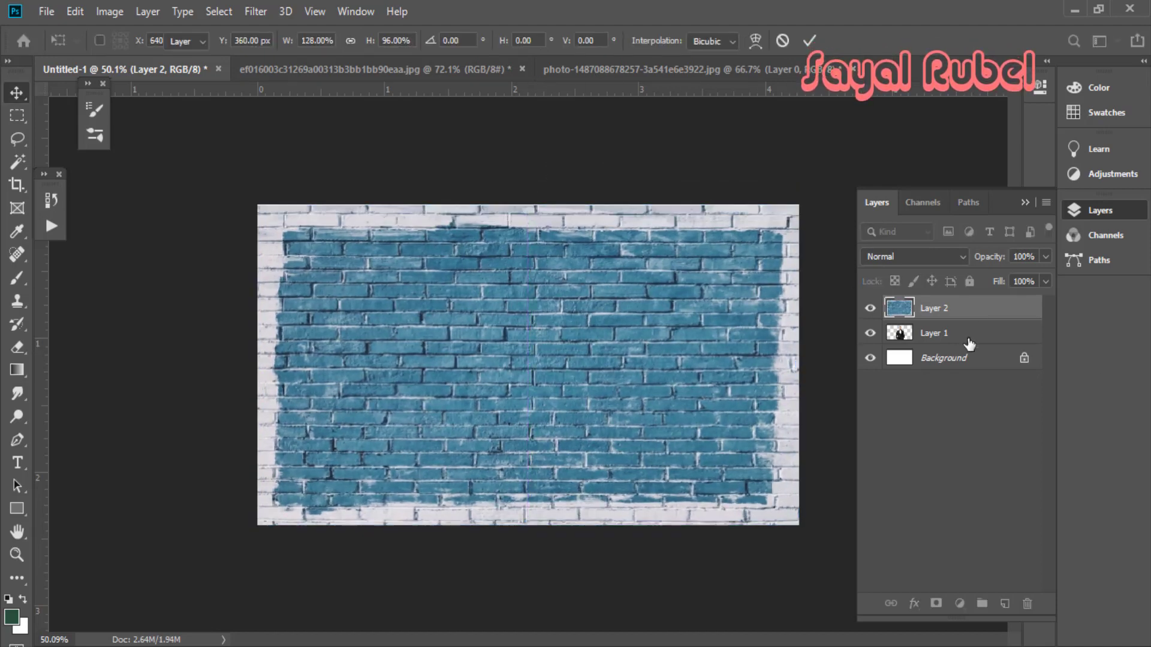
key(ctrl+])
key(ctrl+plus)
Add a Levels adjustment above the brick wall layer, setting midtones to 0.17 and raising the black input level to darken the wall.
key(alt+bracketleft)
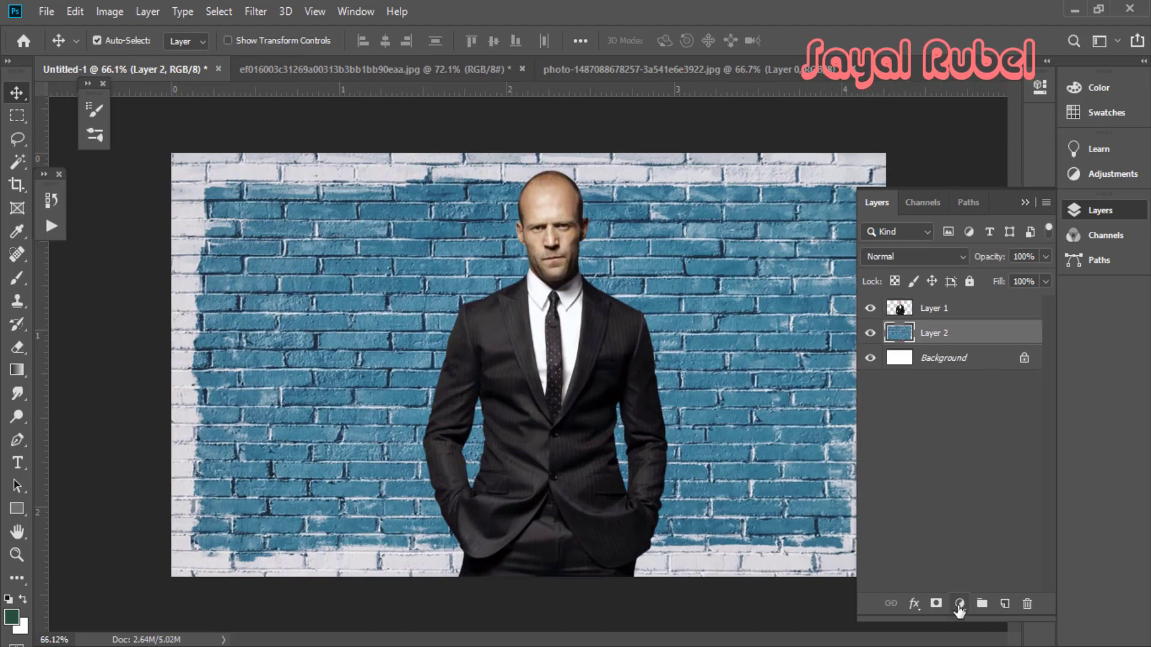
click(959, 603)
click(1018, 365)
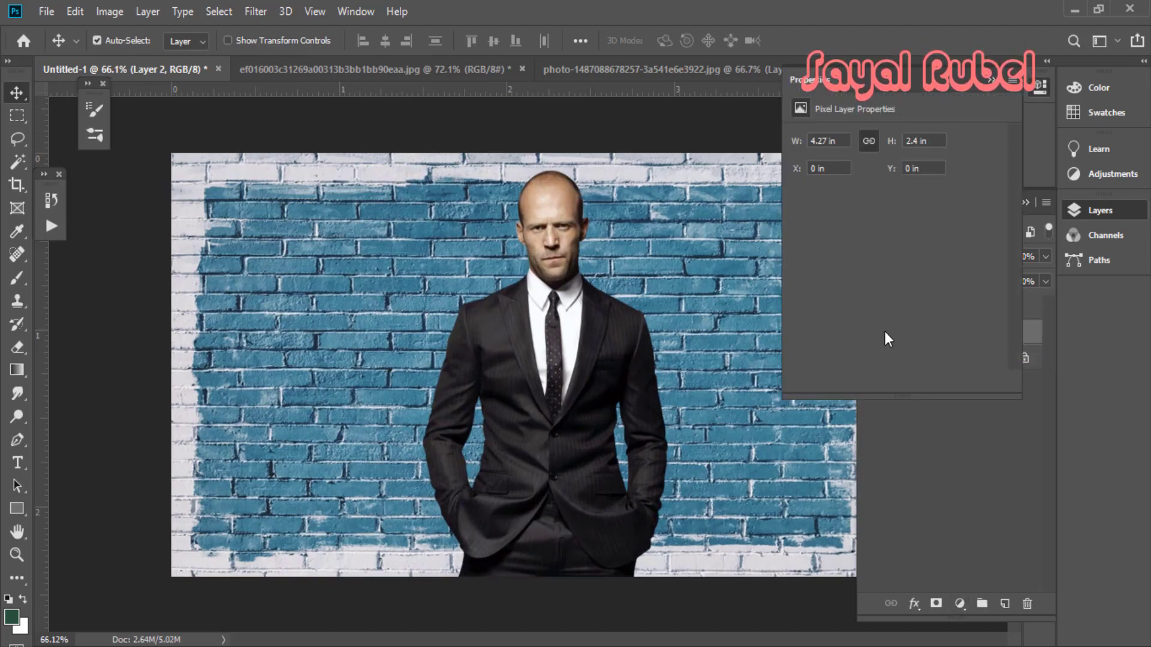
drag(908, 267, 980, 280)
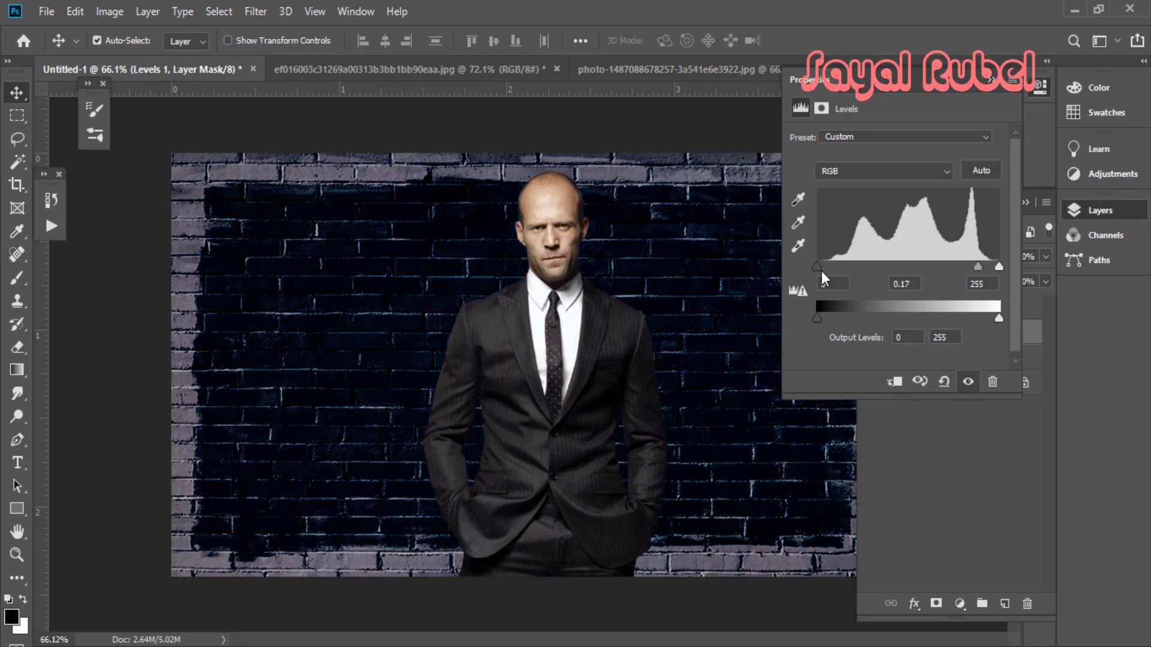
drag(817, 267, 851, 268)
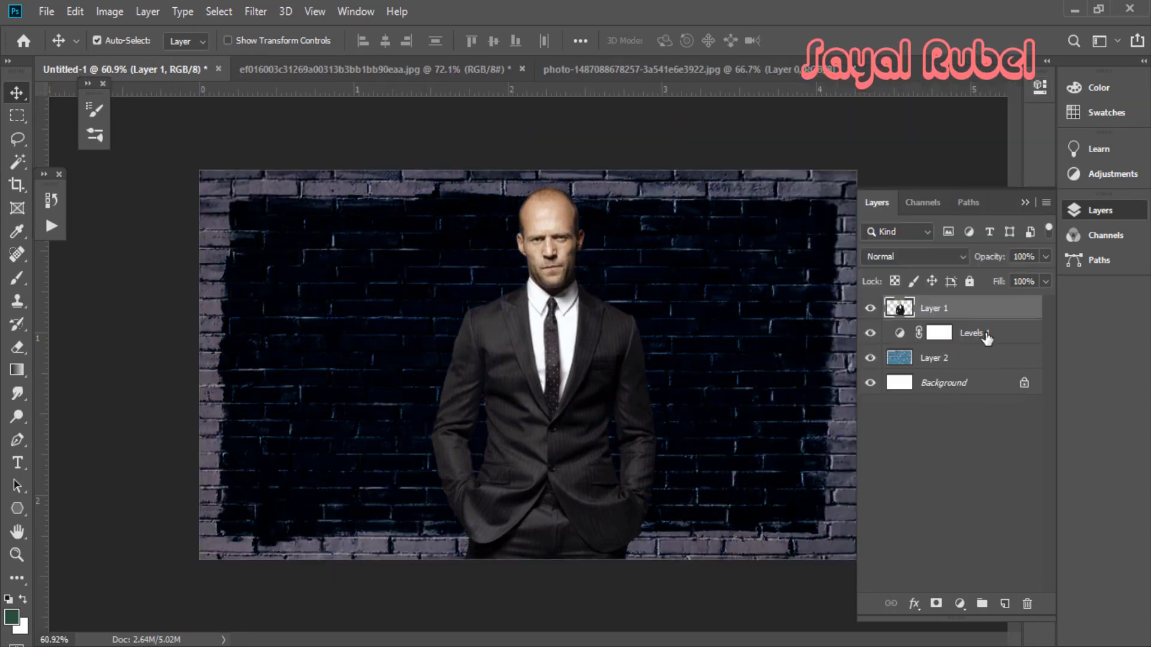
Add a layer above the Levels adjustment and draw a closed triangle behind the man as a Pen tool shape, about 545 × 495 px.
click(986, 333)
click(1005, 604)
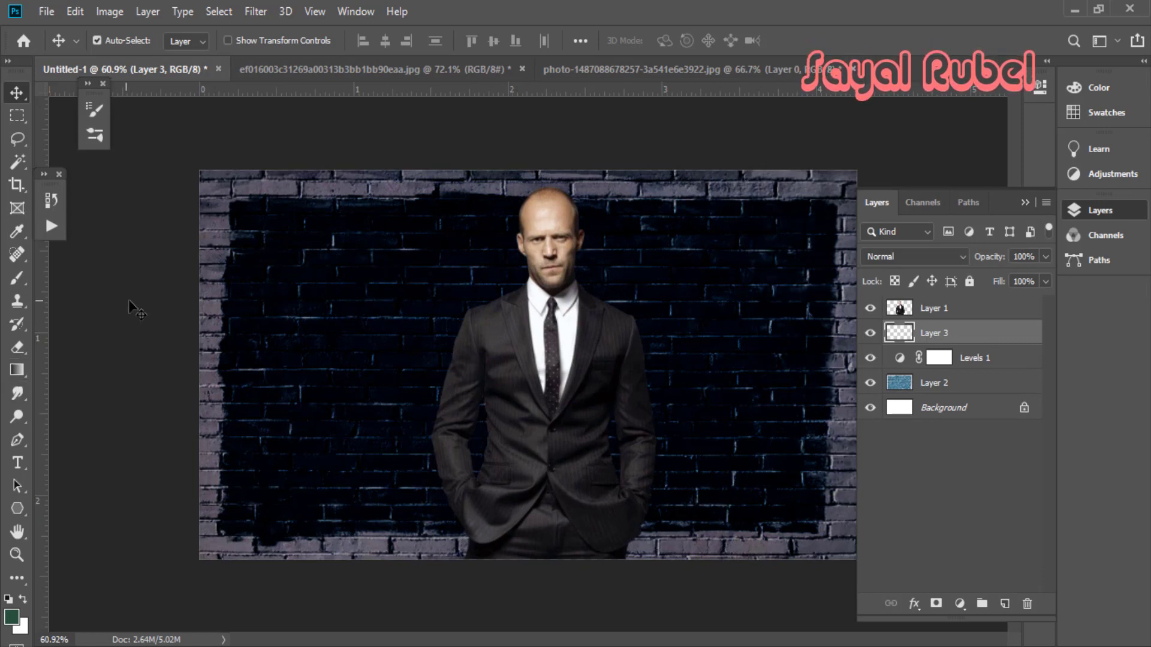
key(p)
click(144, 40)
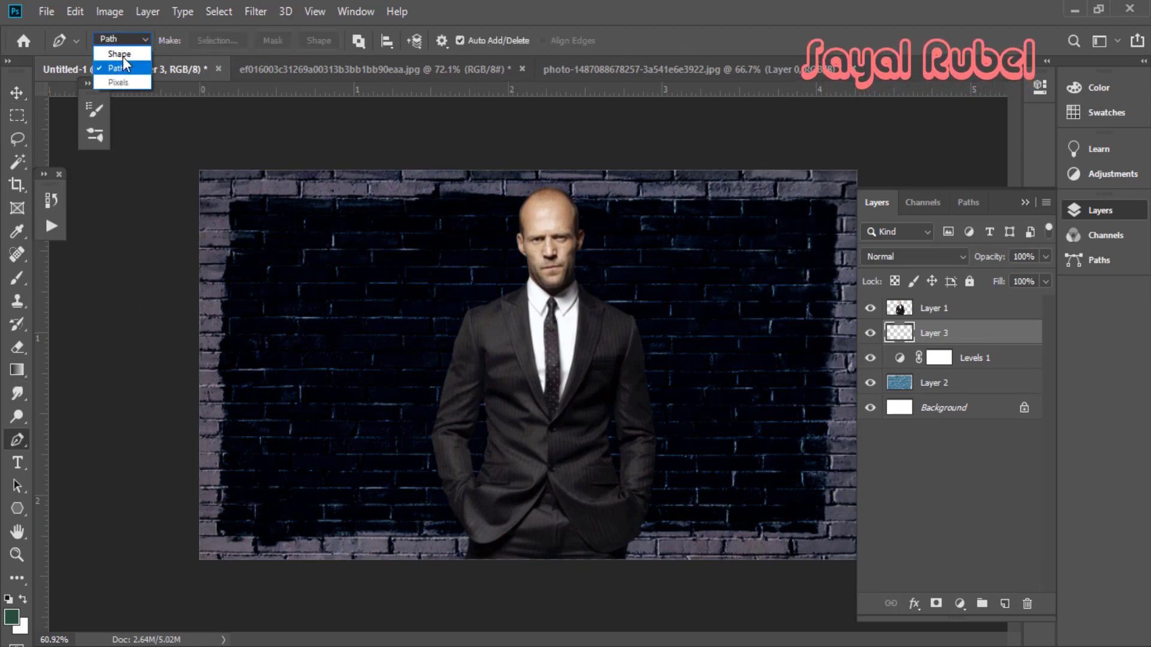
click(116, 53)
click(684, 441)
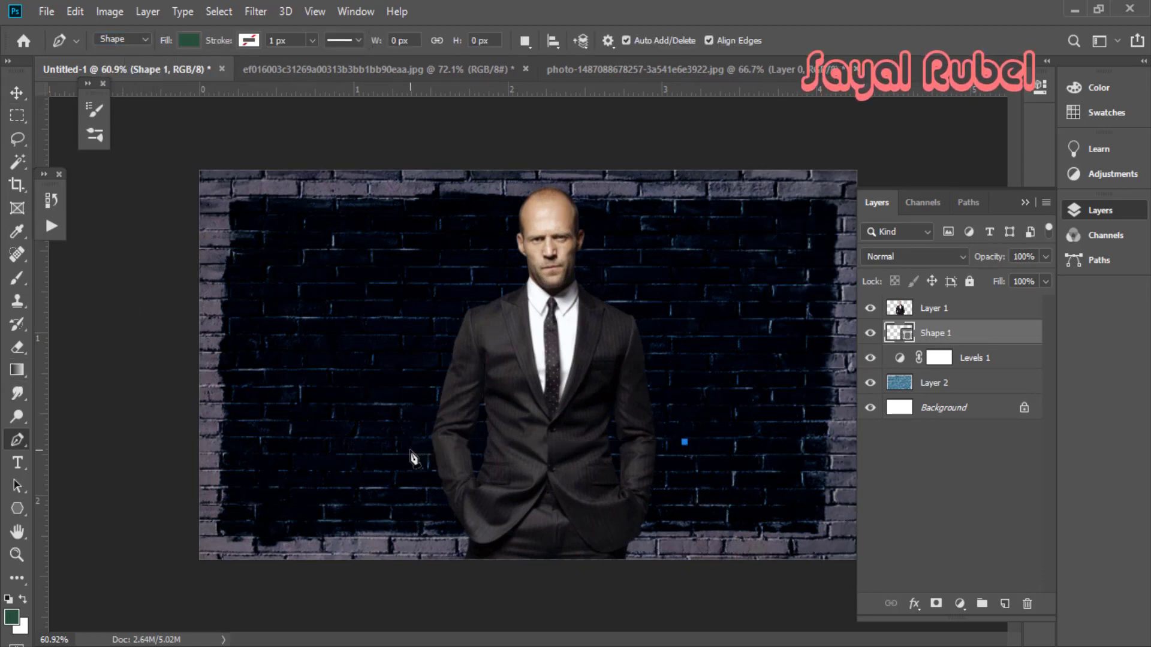
click(404, 442)
click(545, 174)
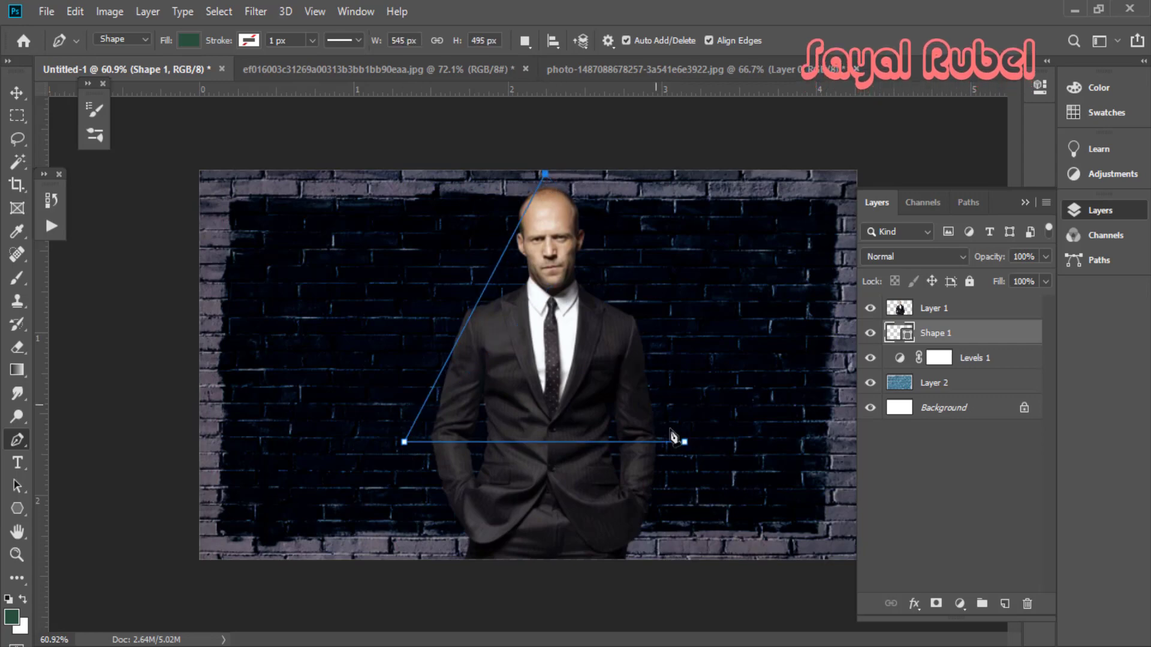
click(684, 442)
Remove the triangle's fill and give it a solid white stroke.
scroll(617, 503, up, 5)
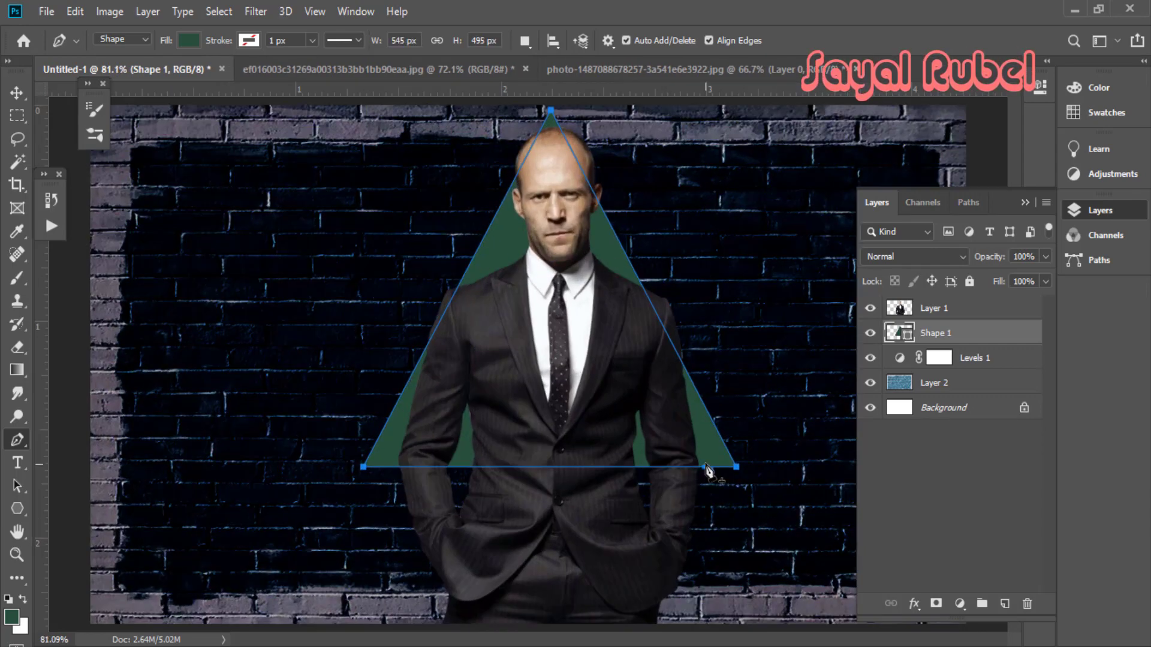
scroll(769, 515, down, 4)
scroll(609, 329, up, 2)
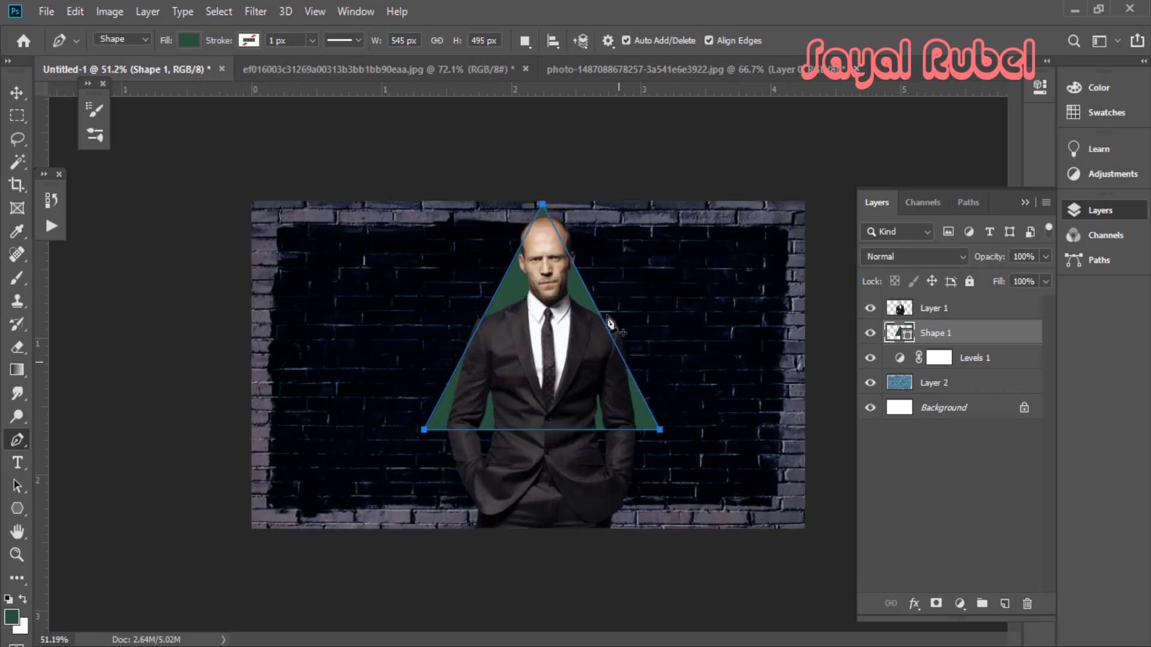
click(255, 40)
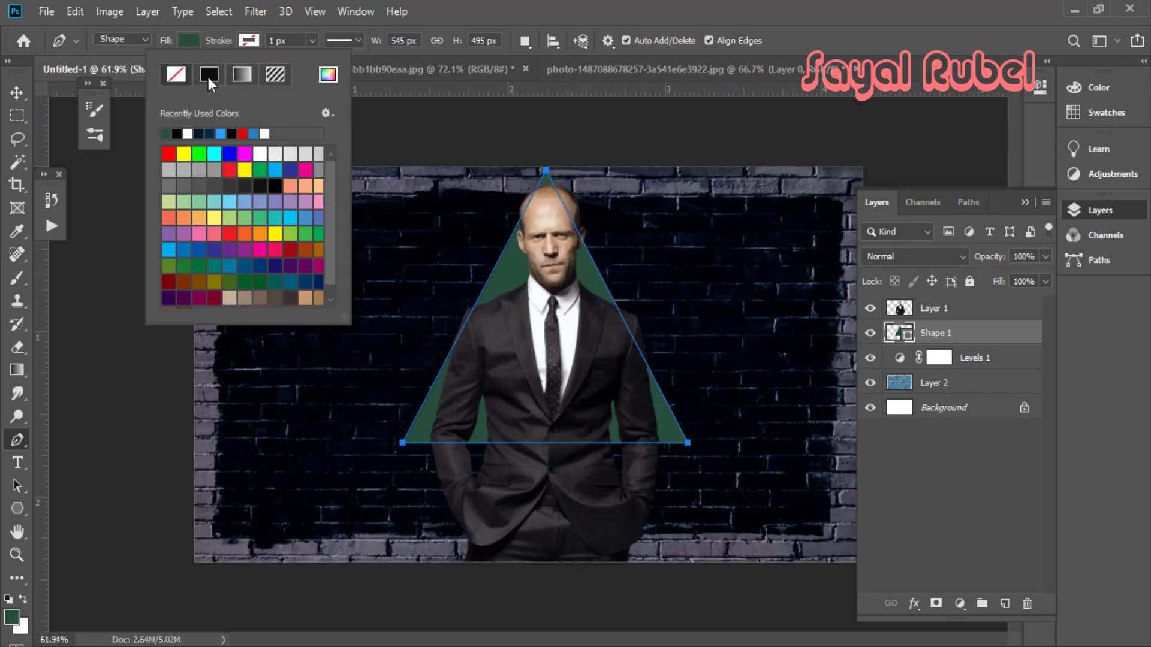
click(195, 42)
click(114, 75)
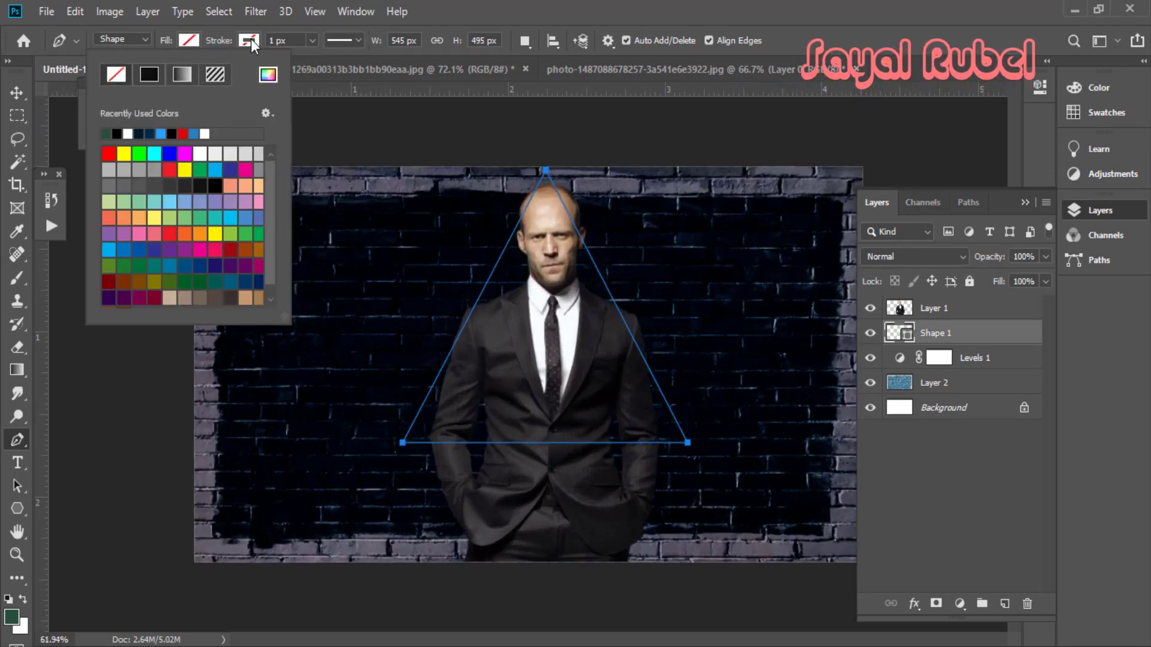
click(251, 39)
click(205, 77)
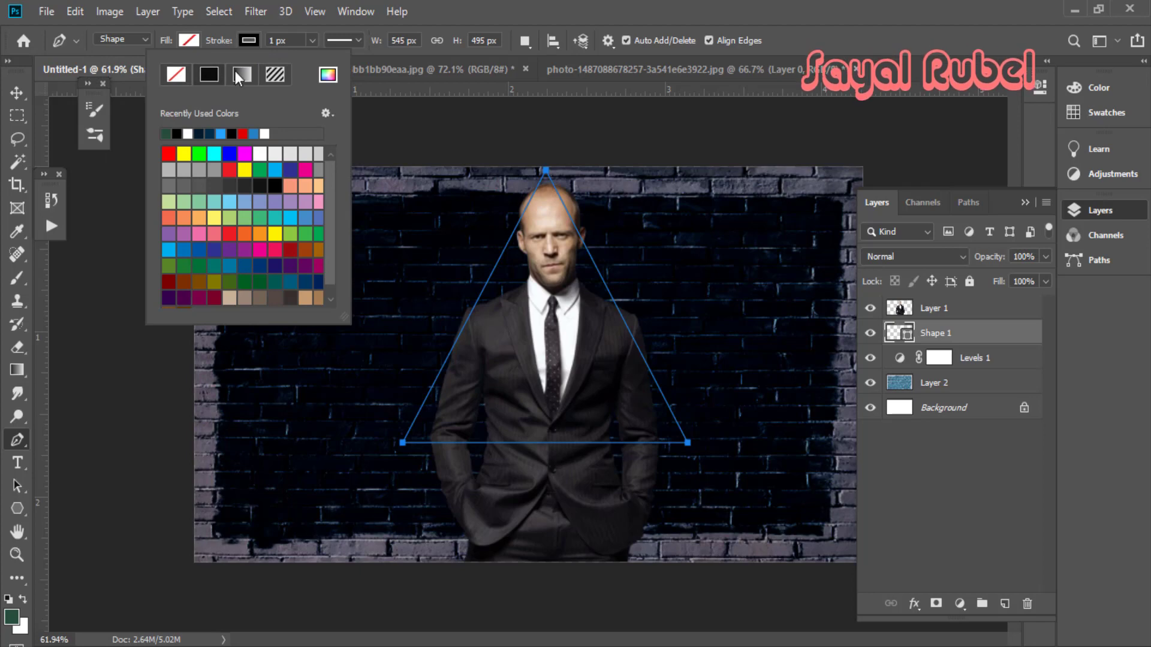
click(188, 133)
Set the triangle's stroke width to 4 px.
click(298, 39)
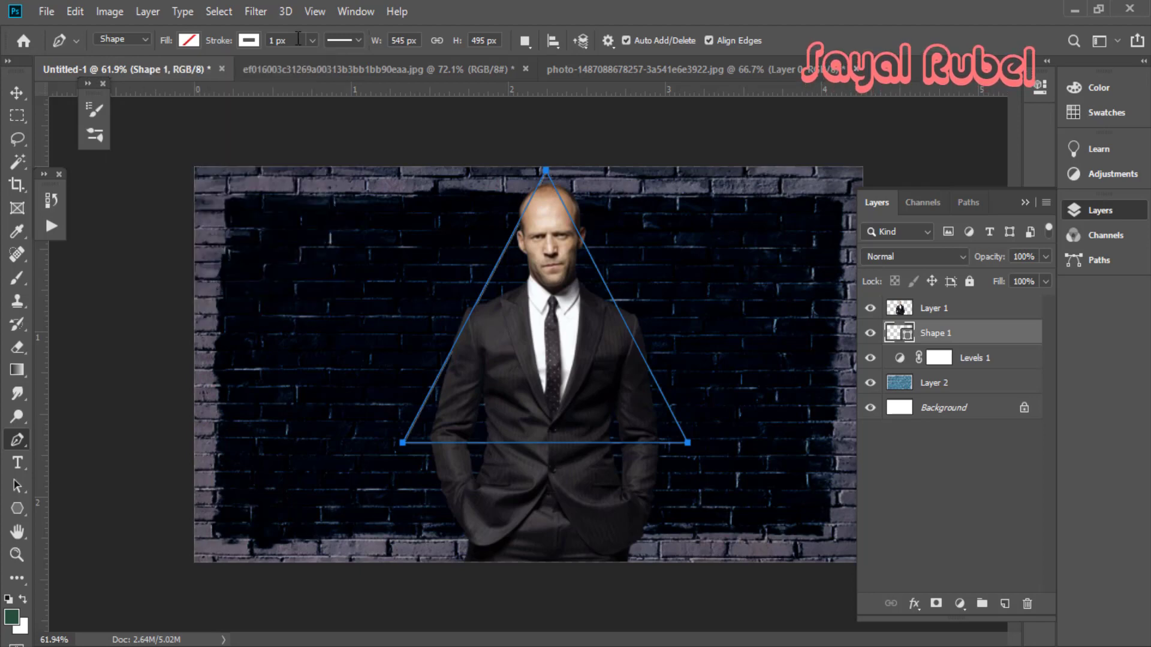
ctrl+click(522, 283)
click(564, 258)
ctrl+click(501, 293)
ctrl+click(501, 293)
ctrl+click(501, 293)
drag(513, 321, 405, 253)
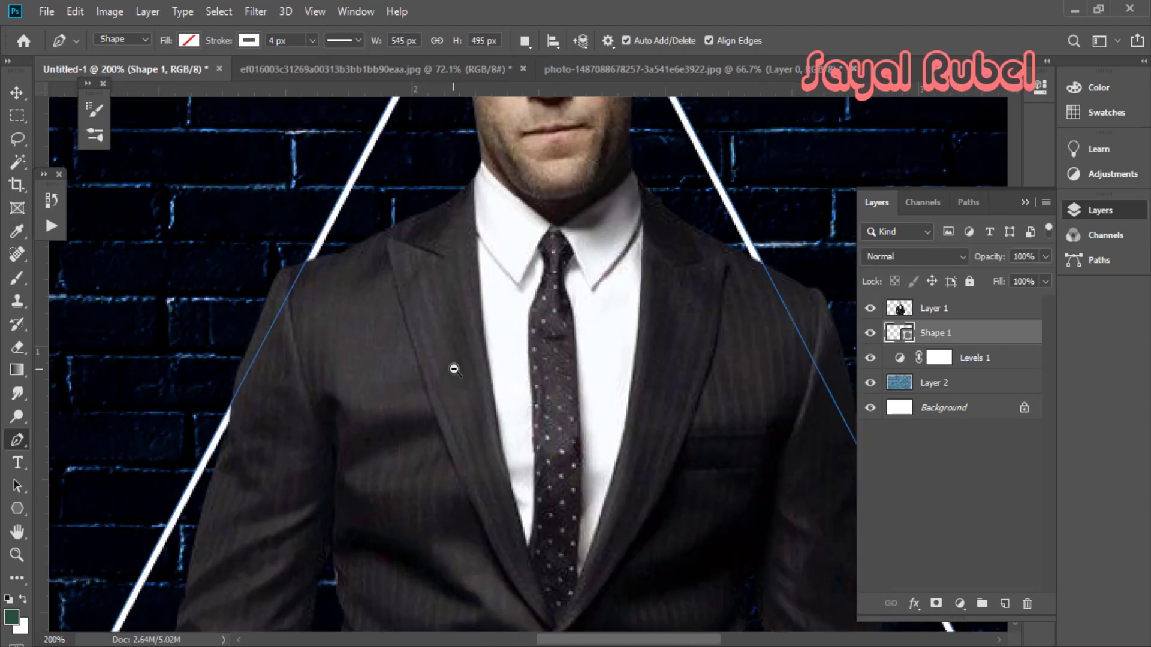
alt+click(454, 370)
ctrl+click(578, 372)
drag(629, 398, 604, 379)
alt+click(525, 400)
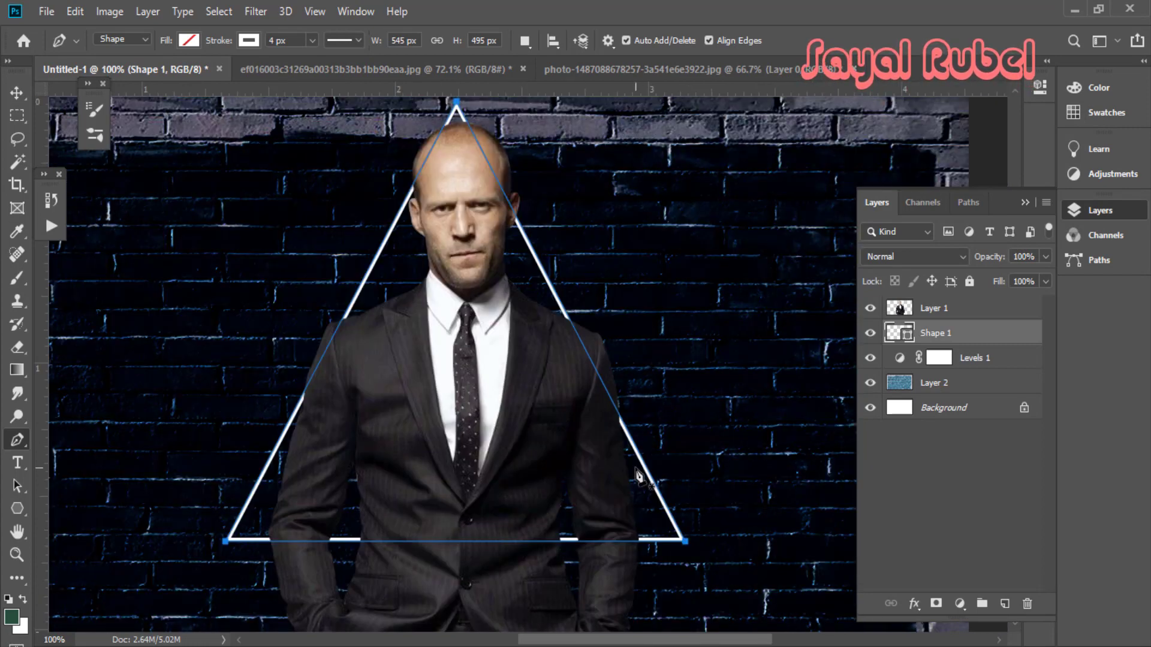
Place the triangle's shape layer above the man's layer.
click(21, 98)
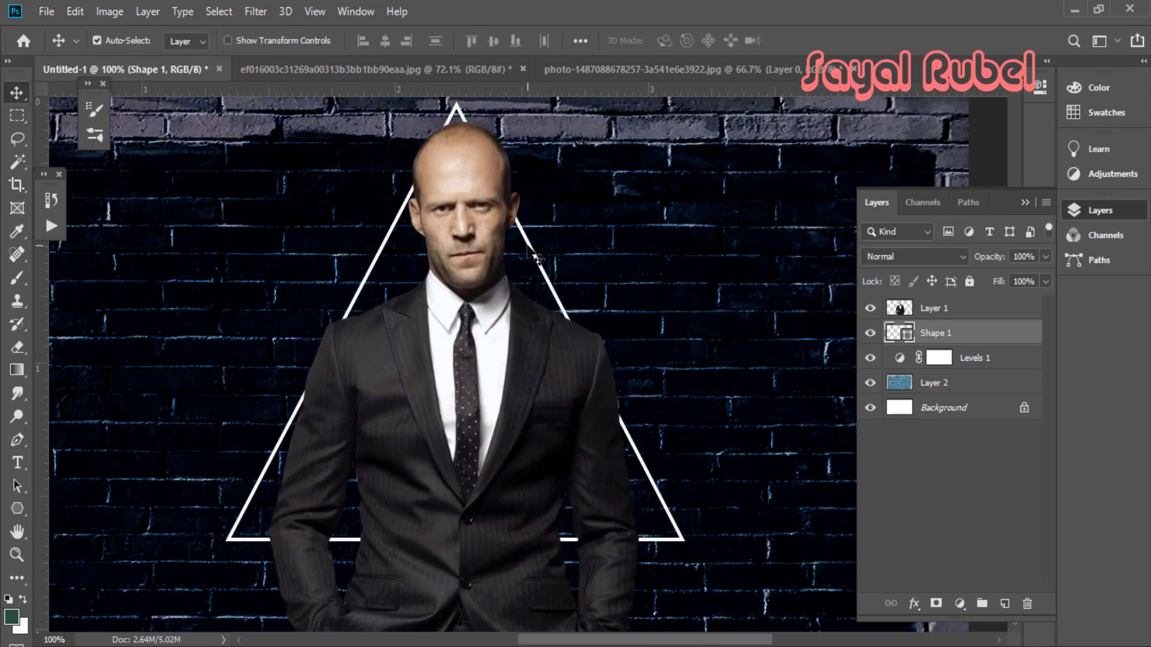
scroll(480, 258, up, 1)
scroll(471, 254, down, 2)
scroll(470, 254, up, 1)
drag(473, 258, 594, 186)
drag(953, 305, 953, 307)
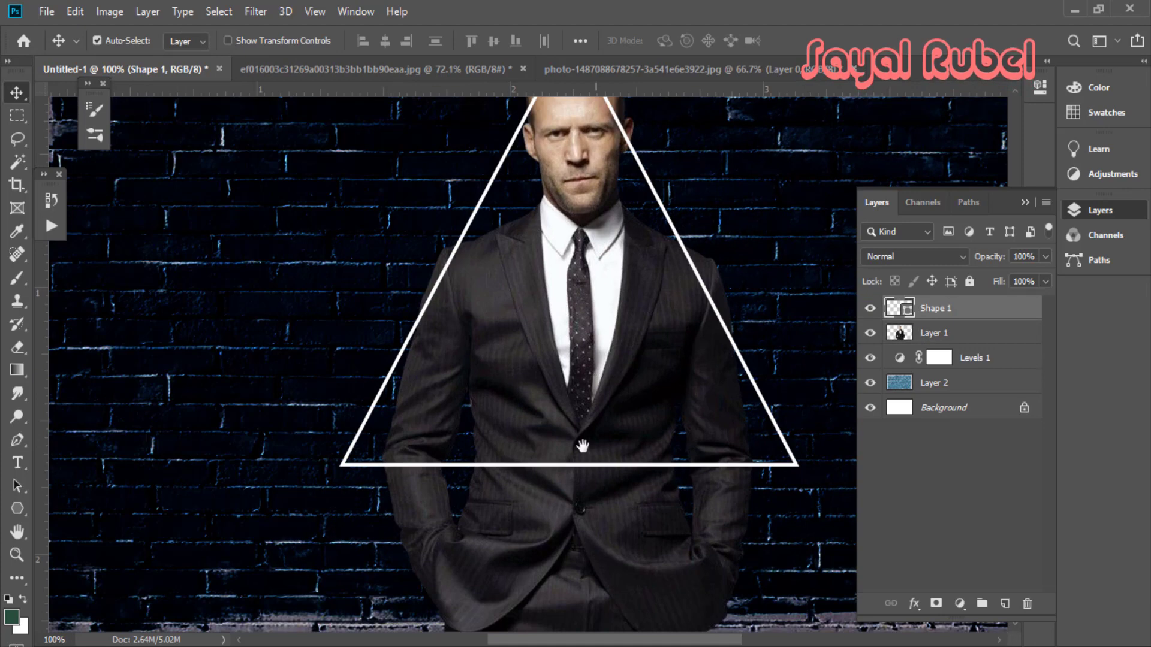
Move the man about 0.1 in left and 0.25 in down, and shift the triangle down to frame him.
scroll(484, 441, down, 2)
click(725, 471)
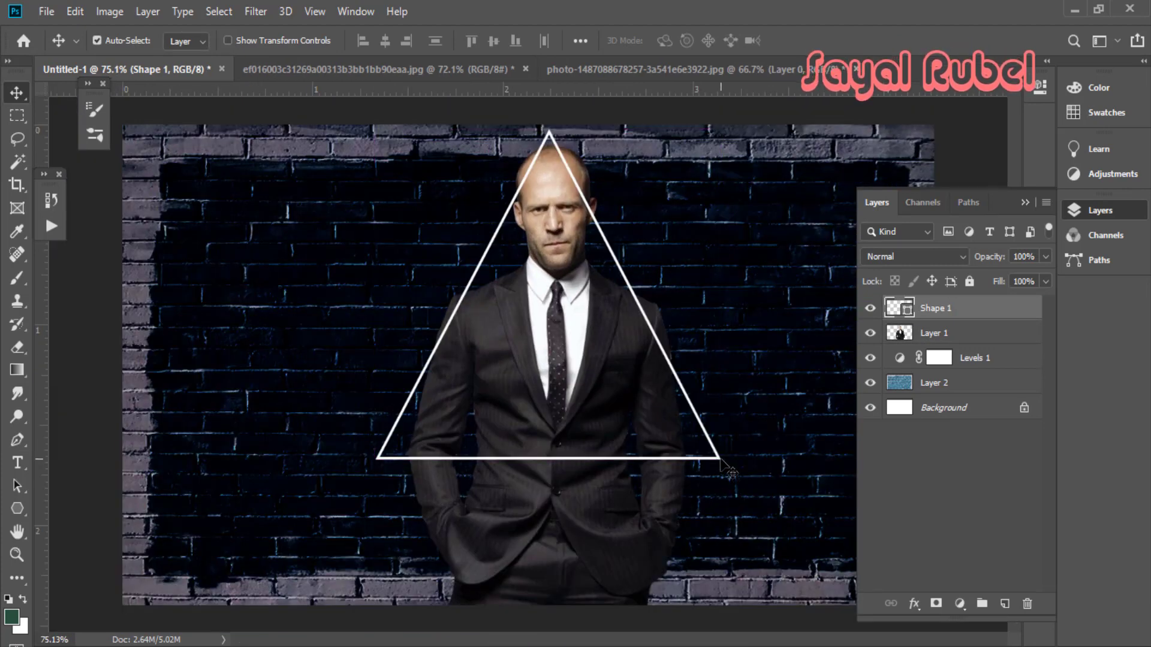
click(726, 470)
scroll(683, 444, down, 1)
drag(612, 488, 593, 528)
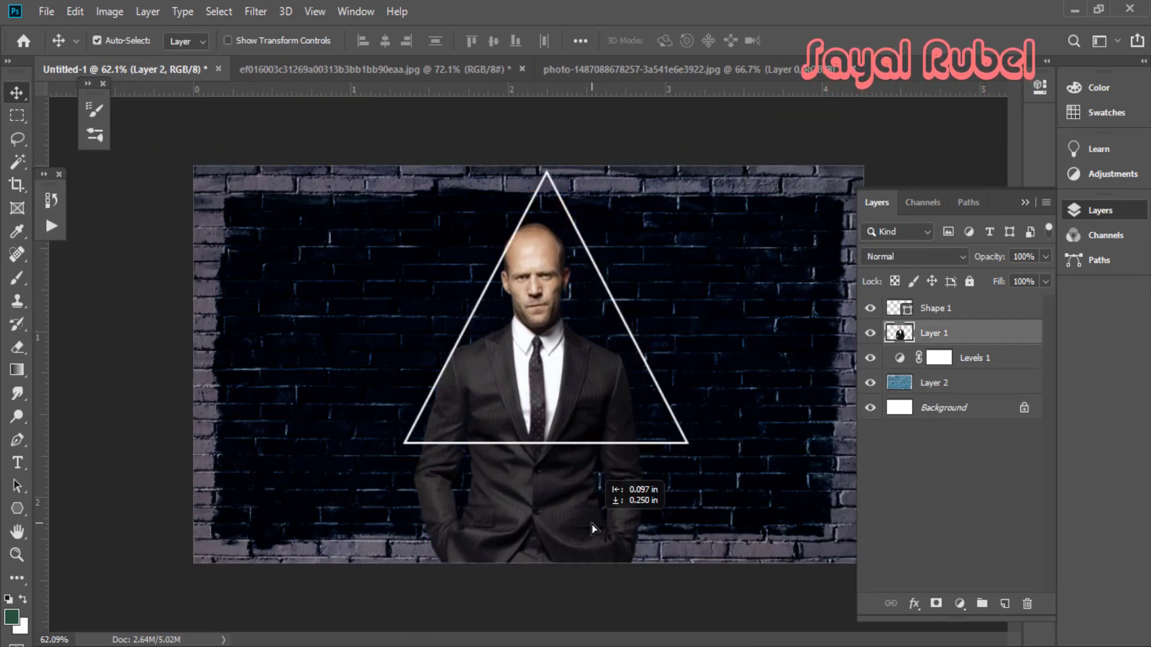
drag(574, 443, 557, 494)
Enlarge the triangle around the man so its apex rises above his head and its base spans below his elbows.
key(ctrl+t)
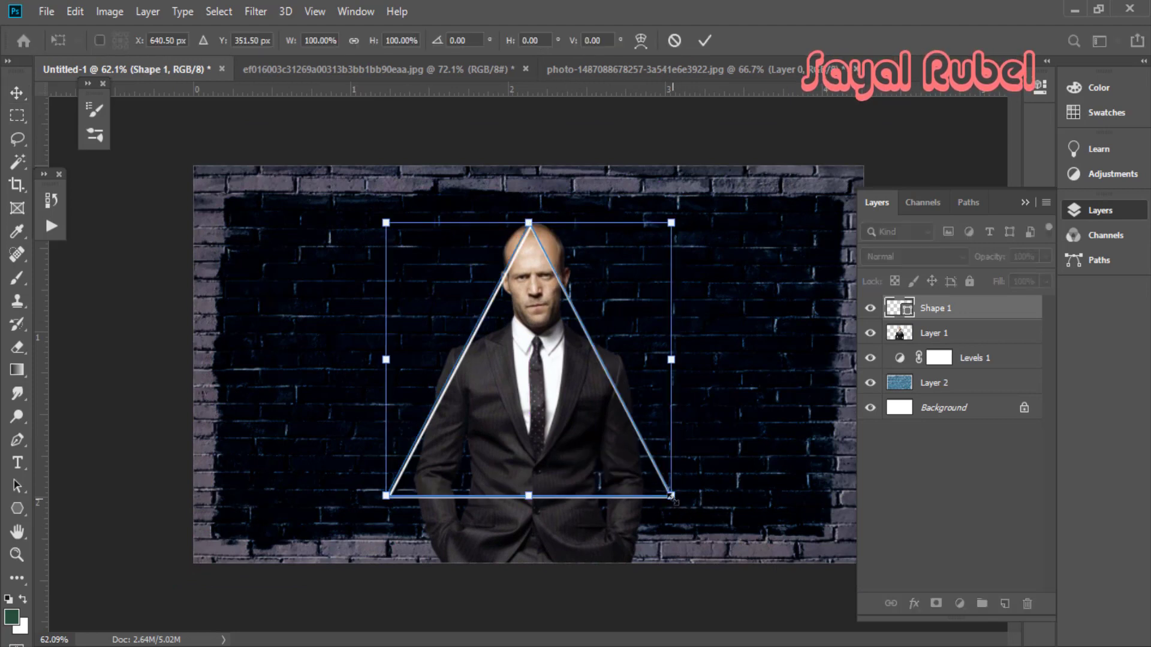
drag(671, 497, 696, 533)
drag(608, 446, 613, 447)
key(Return)
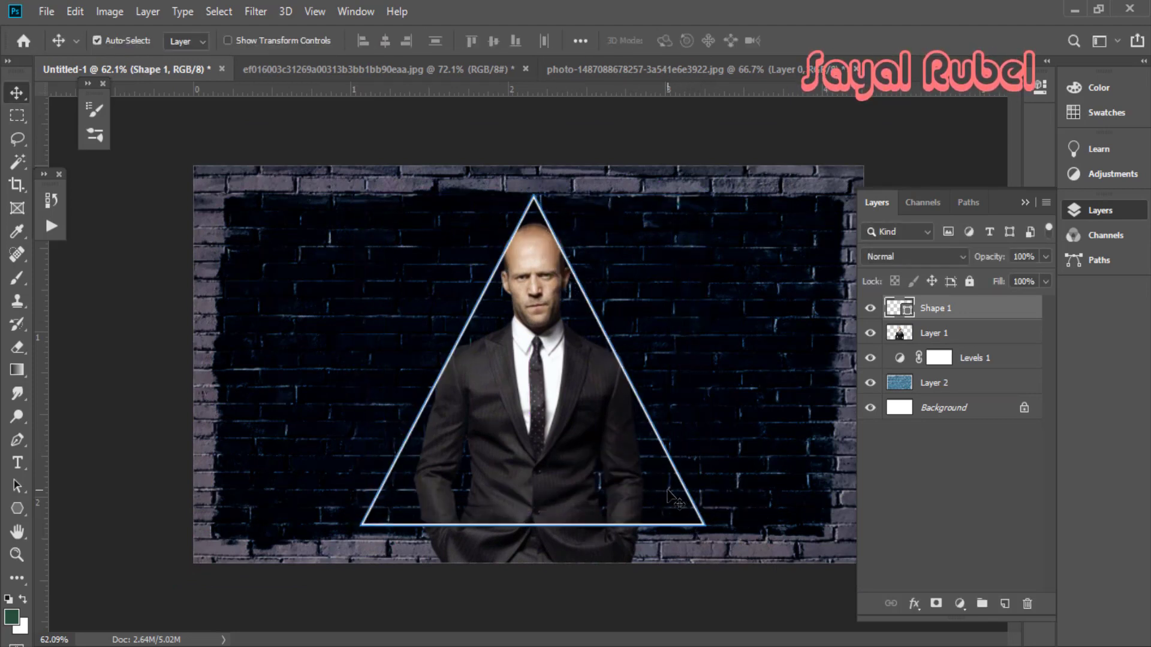
Duplicate the triangle and scale the copy to 89.85% width and 92.50% height inside the original.
drag(674, 499, 687, 508)
key(ctrl+t)
scroll(532, 520, up, 3)
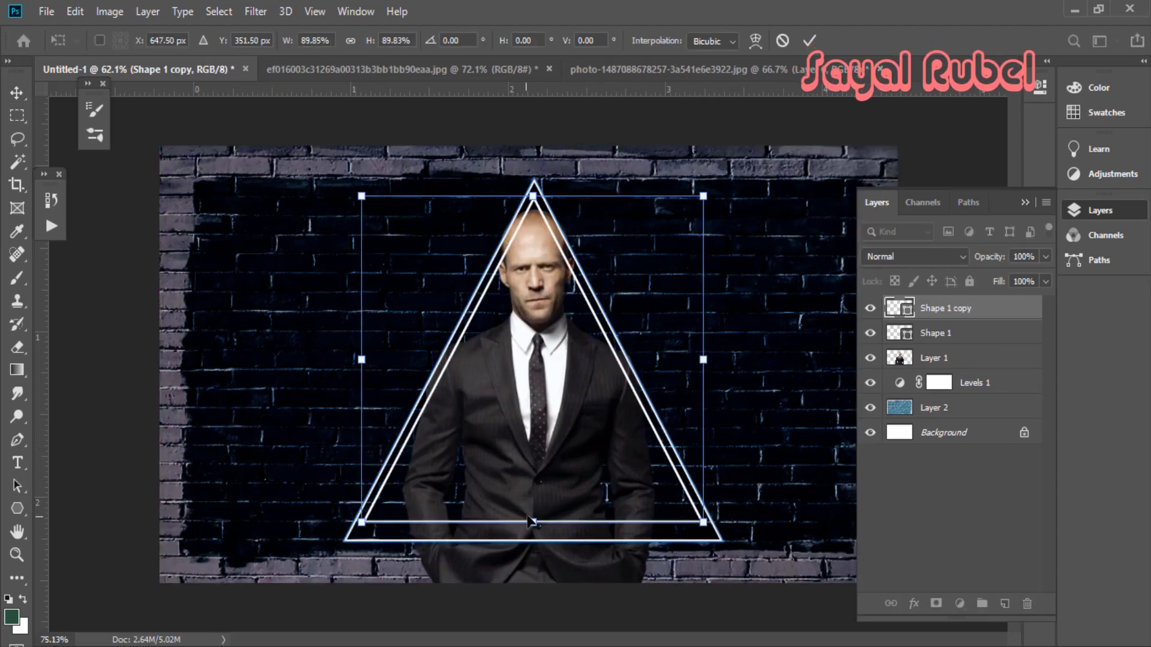
drag(531, 555, 530, 565)
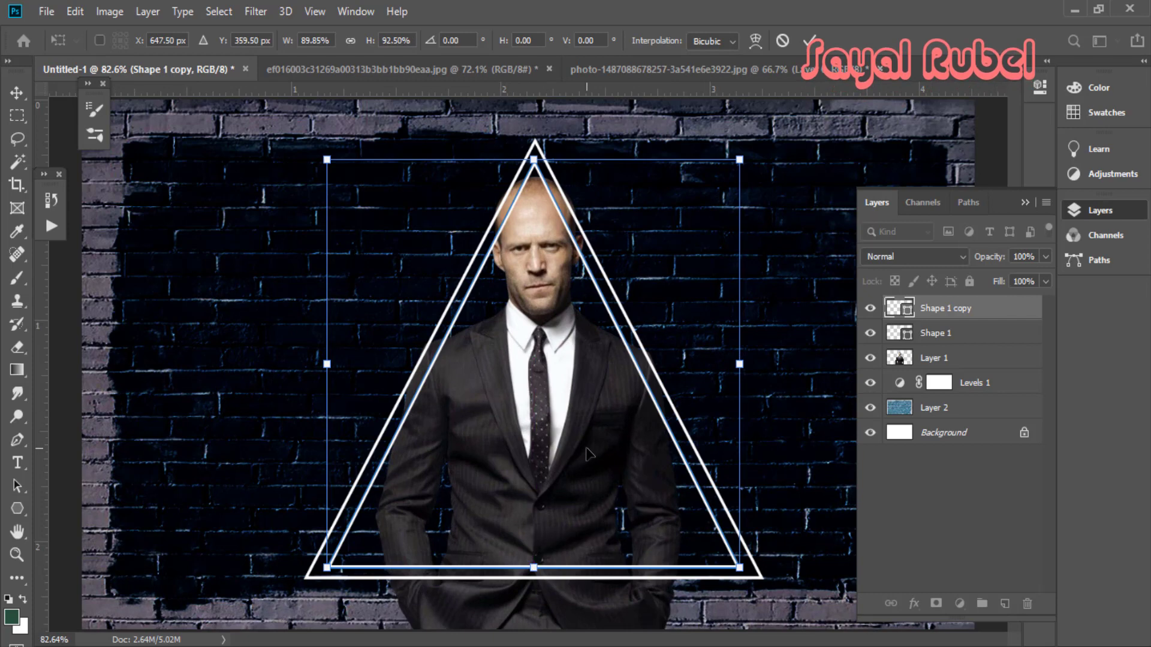
key(Return)
Stretch the inner triangle's lower corners outward, to about 104% width and 102% height, to narrow the gap to the outer triangle.
scroll(528, 155, up, 5)
drag(569, 191, 550, 165)
key(ctrl+t)
scroll(550, 171, down, 4)
scroll(558, 420, down, 2)
drag(550, 515, 542, 303)
drag(526, 539, 550, 445)
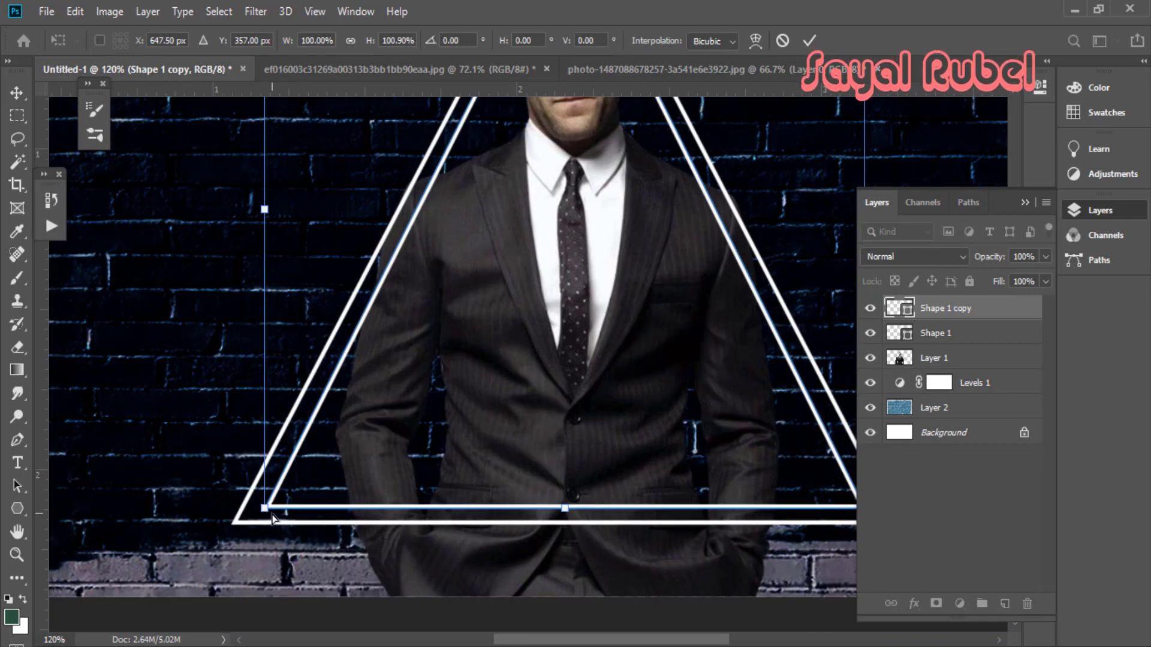
drag(265, 509, 252, 514)
drag(675, 545, 495, 506)
drag(685, 472, 695, 472)
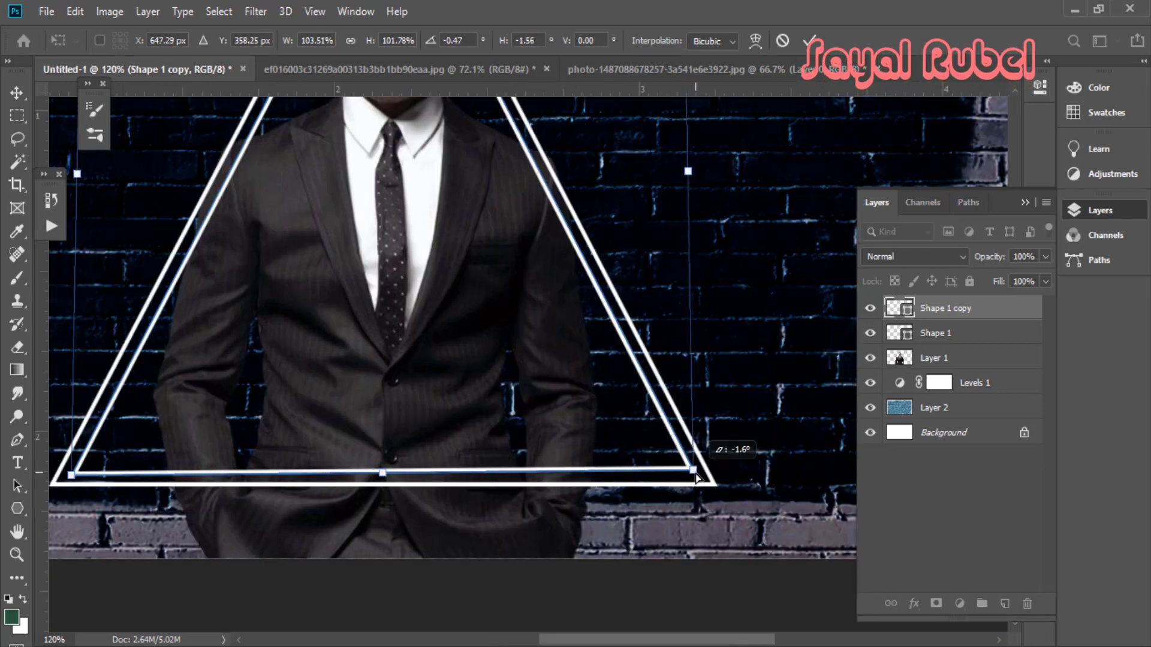
key(Return)
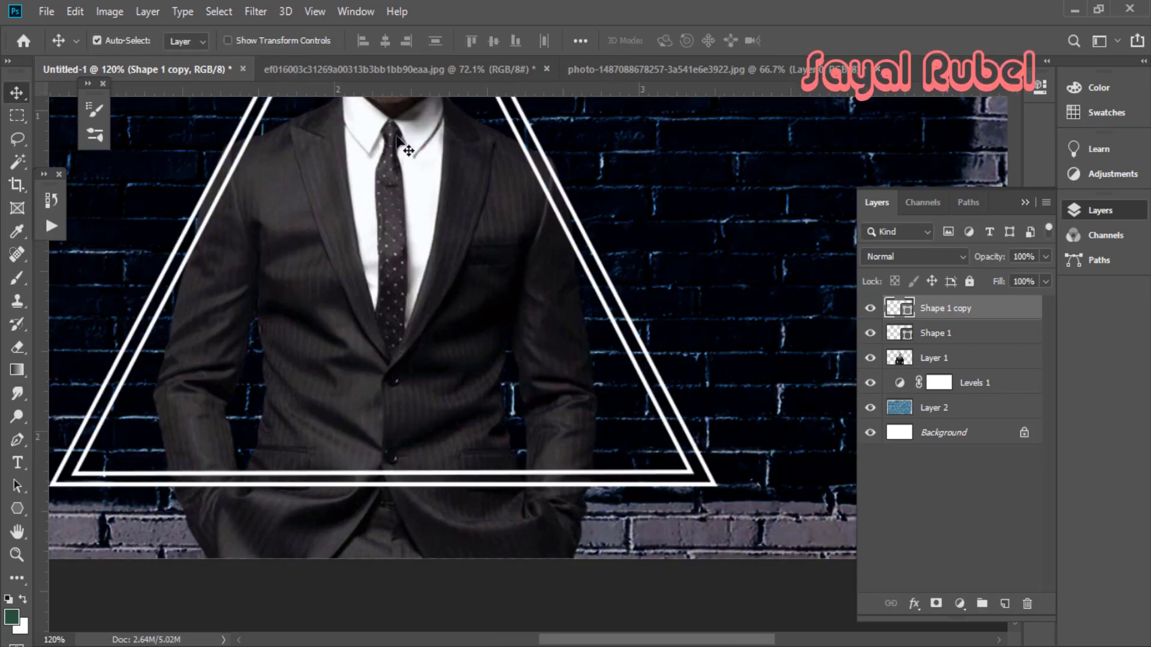
click(397, 139)
double_click(905, 334)
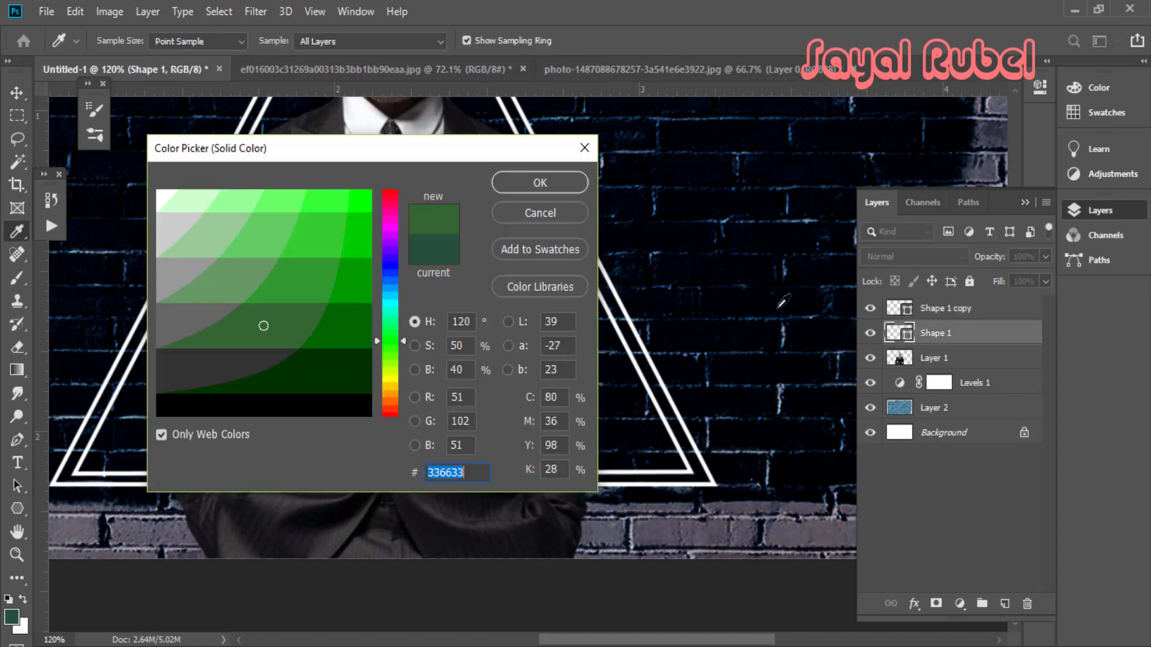
click(559, 211)
click(909, 308)
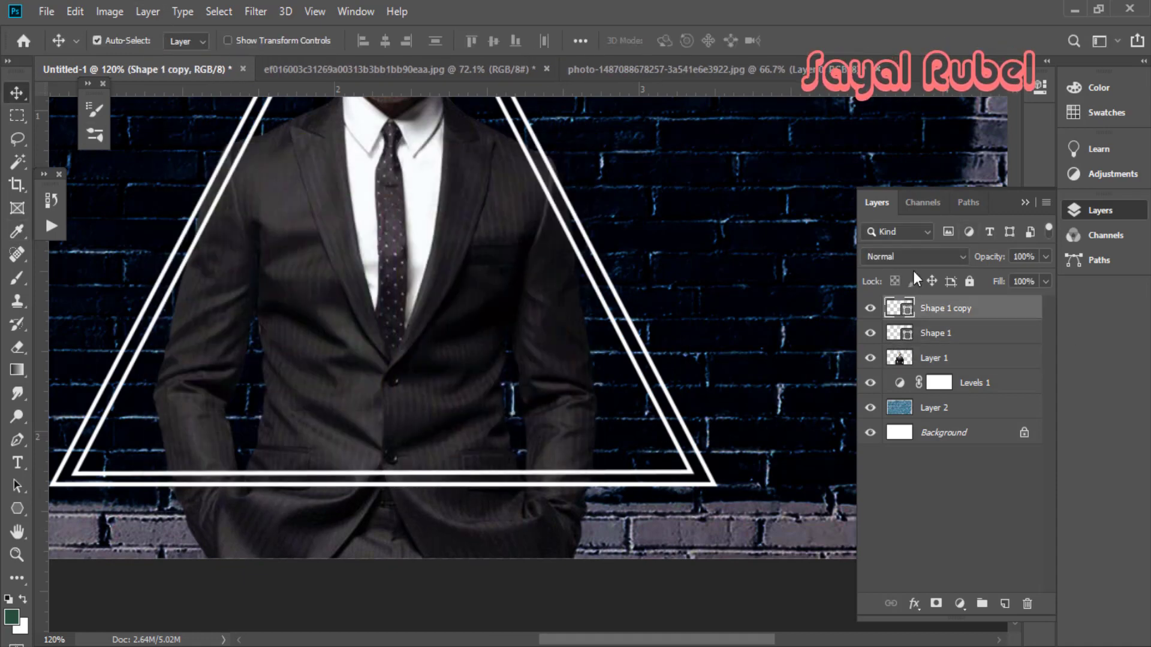
double_click(904, 308)
click(542, 208)
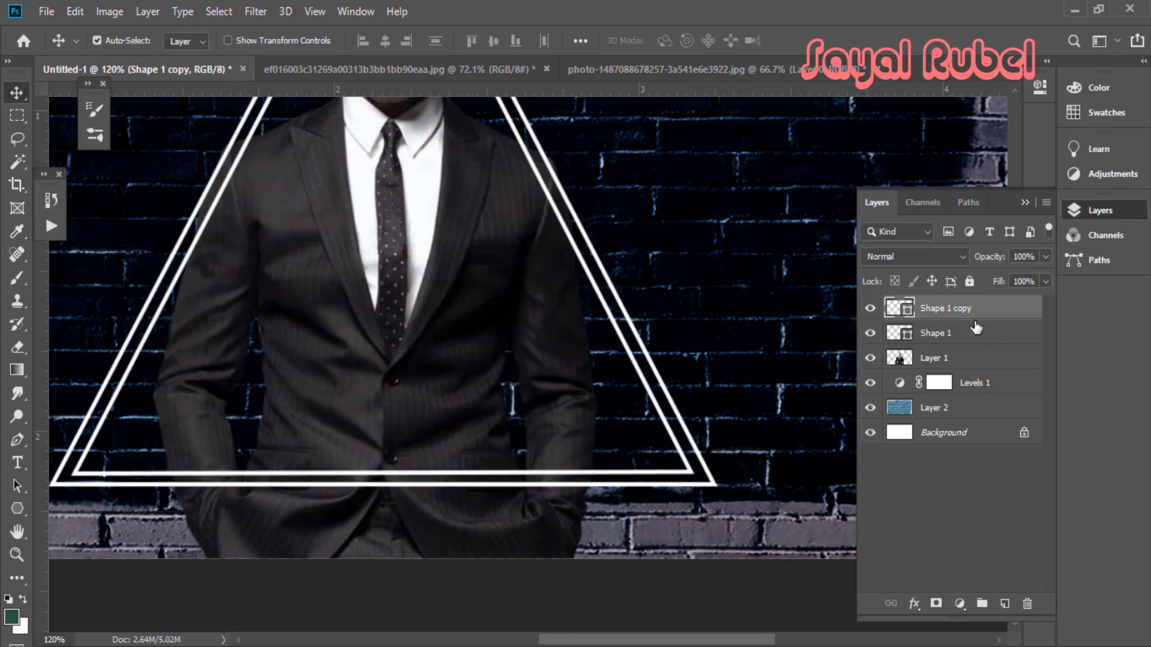
right_click(973, 322)
click(996, 316)
Display the Styles and Properties panels.
click(356, 12)
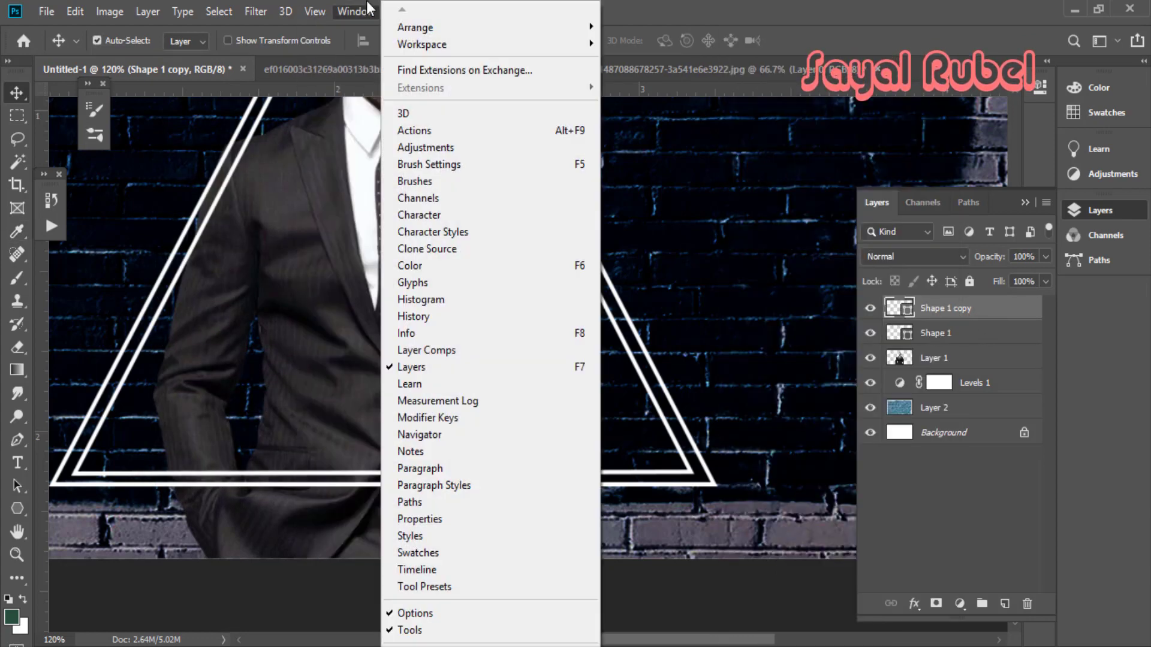
click(419, 532)
click(355, 11)
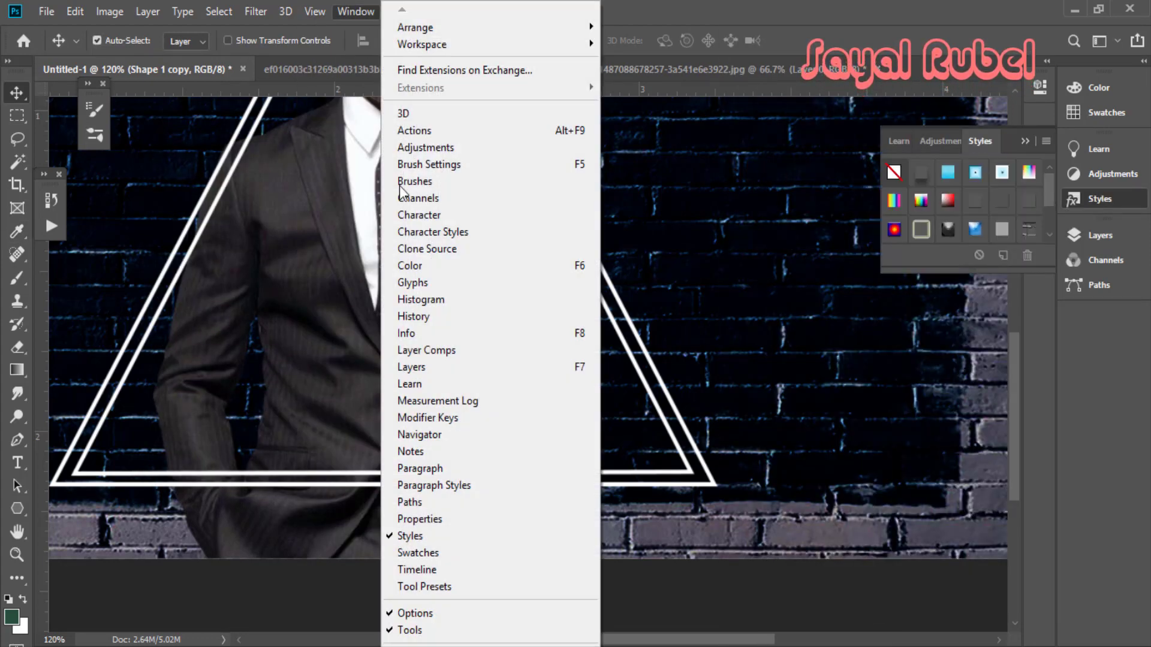
click(437, 519)
click(543, 192)
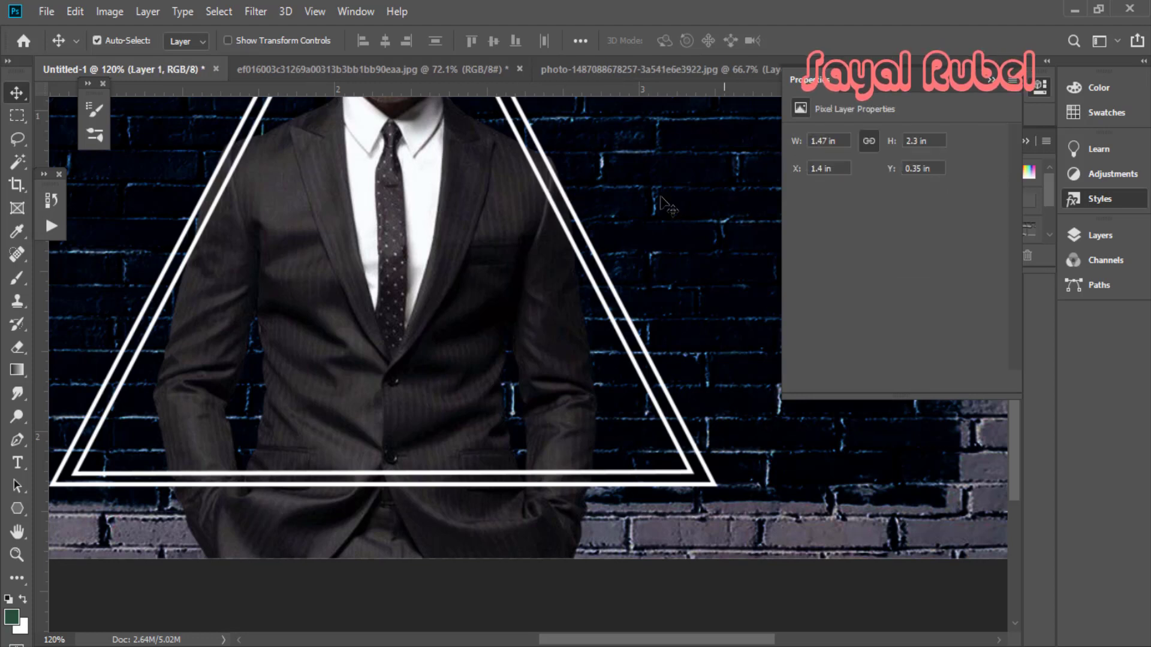
drag(450, 298, 436, 345)
Delete the outer triangle's layer, Shape 1.
click(1100, 235)
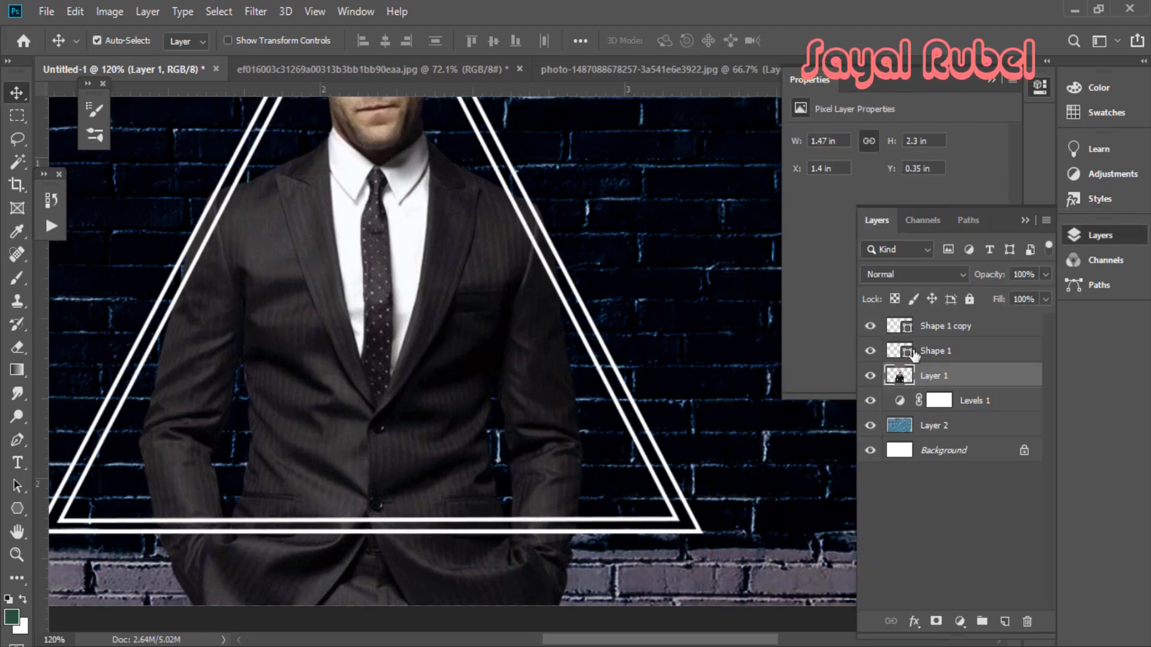
click(928, 352)
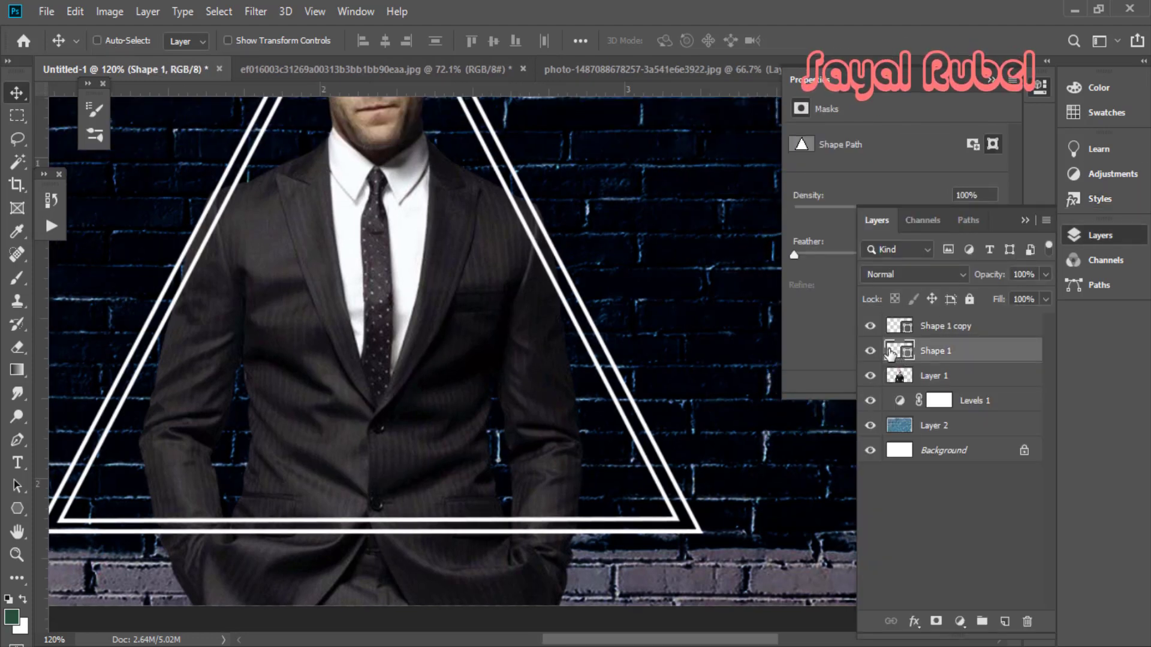
scroll(656, 361, down, 3)
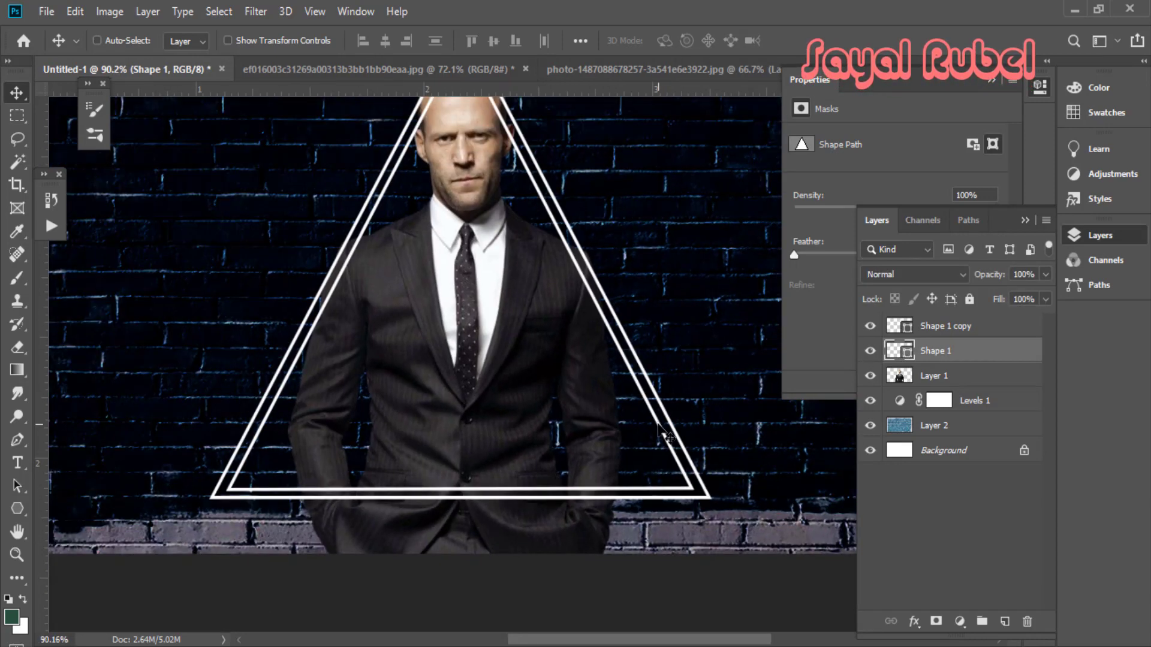
key(Delete)
Add a layer above the man and draw a closed Pen-tool triangle about 568 by 528 px just inside the white one.
key(p)
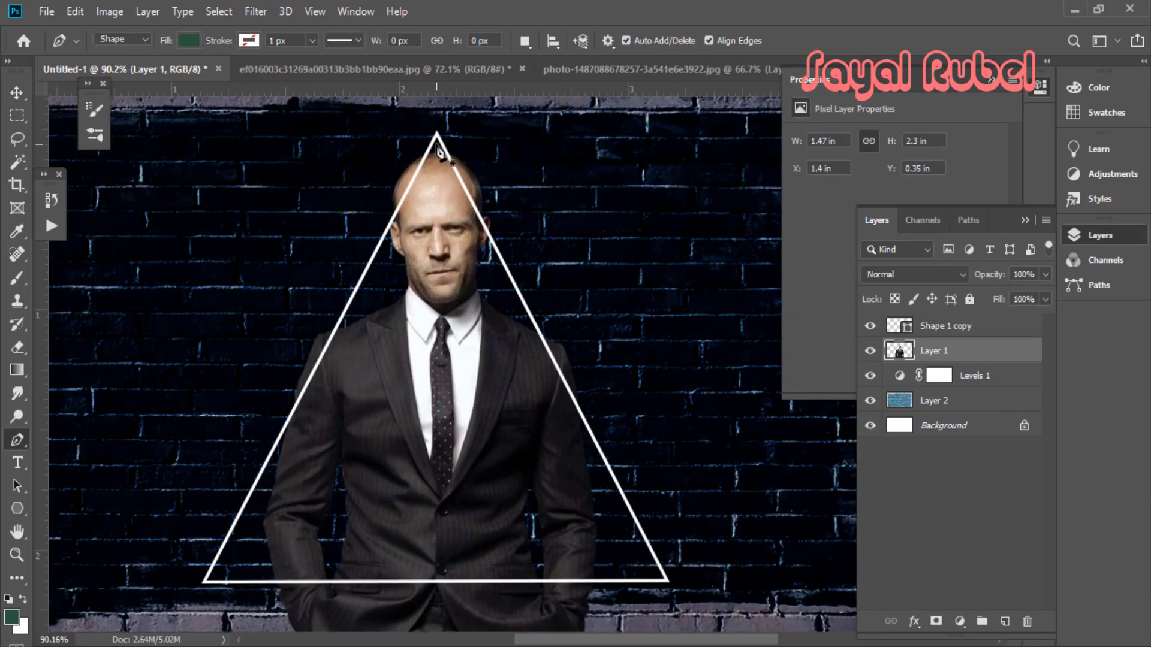
drag(428, 147, 441, 129)
key(ctrl+r)
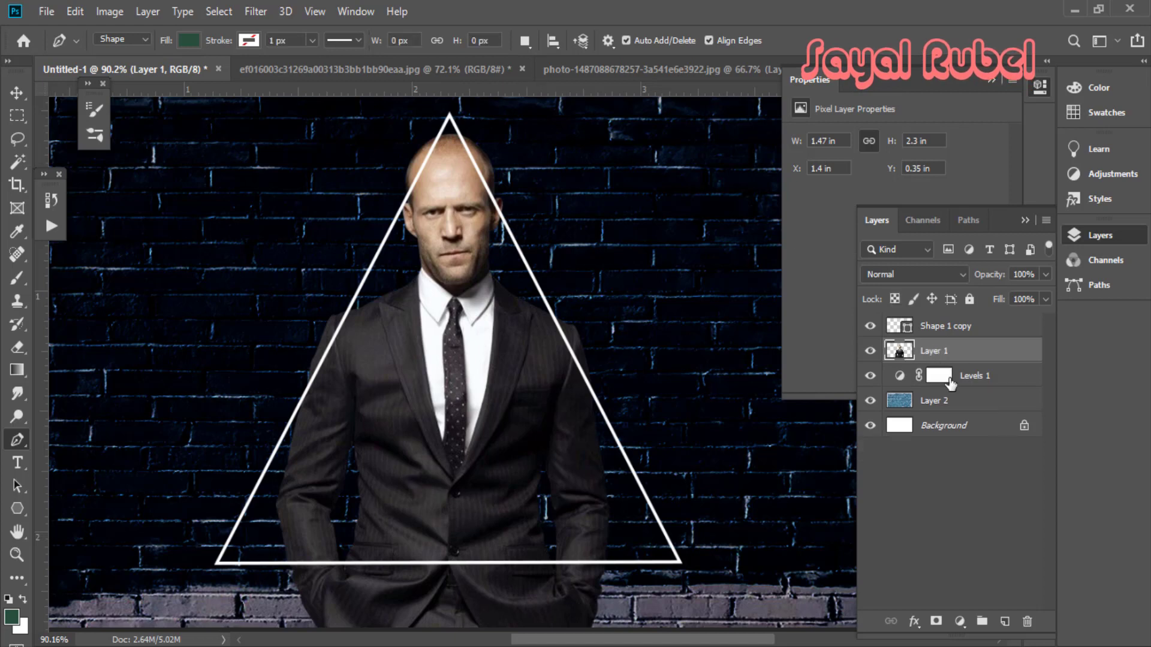
click(1006, 623)
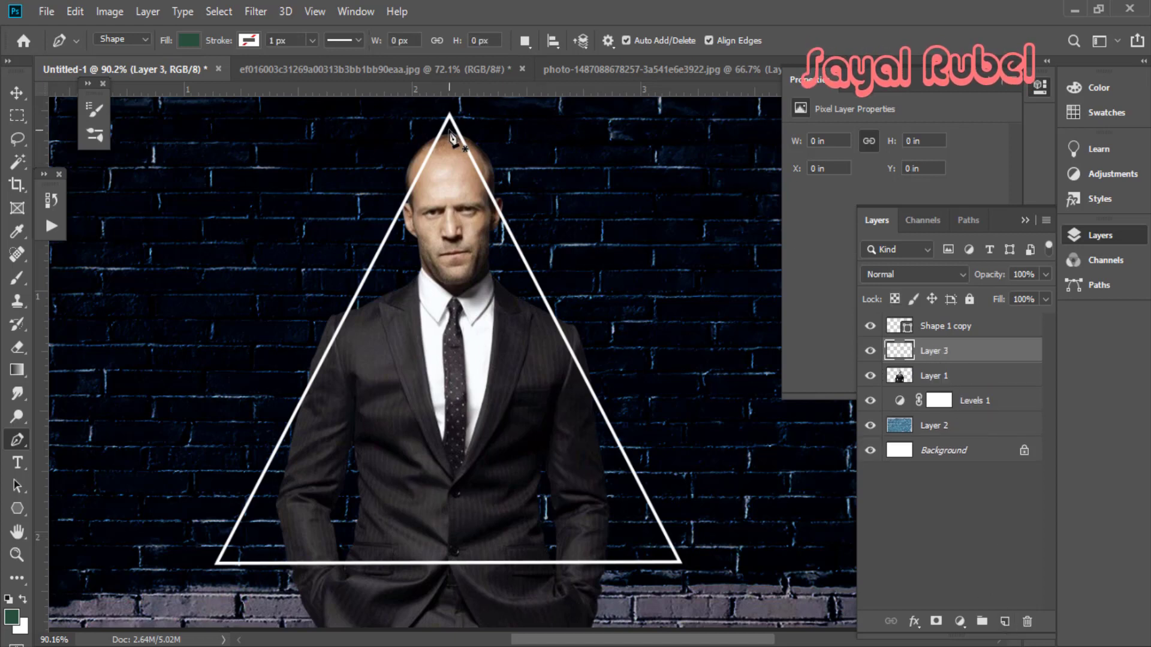
click(232, 554)
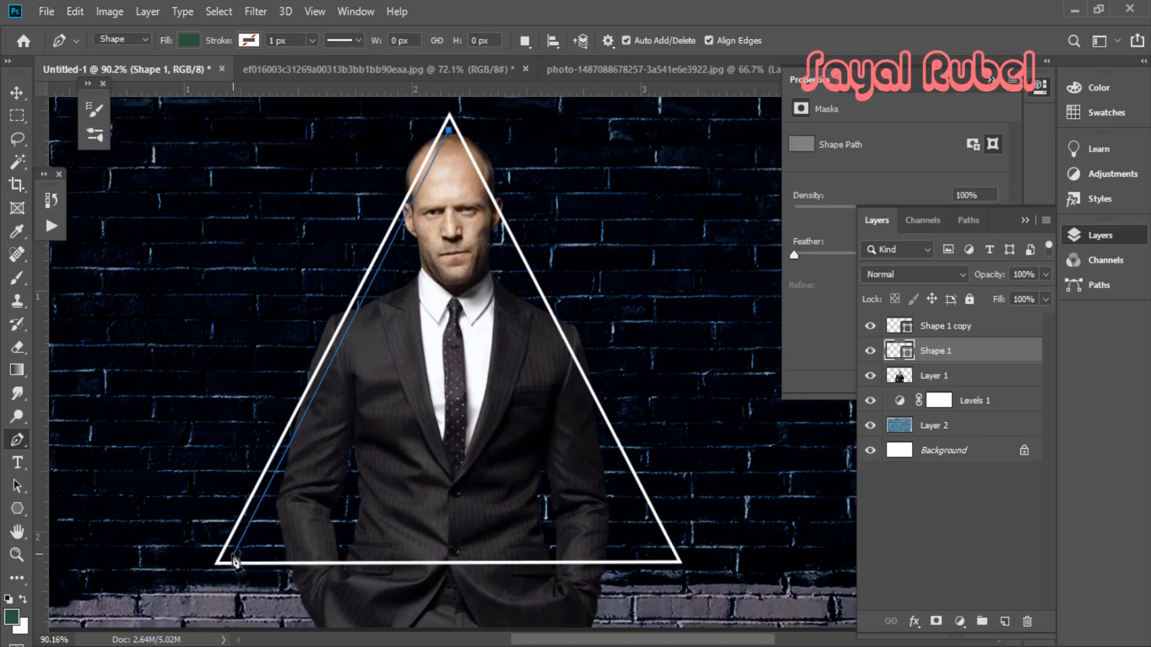
click(665, 554)
click(449, 132)
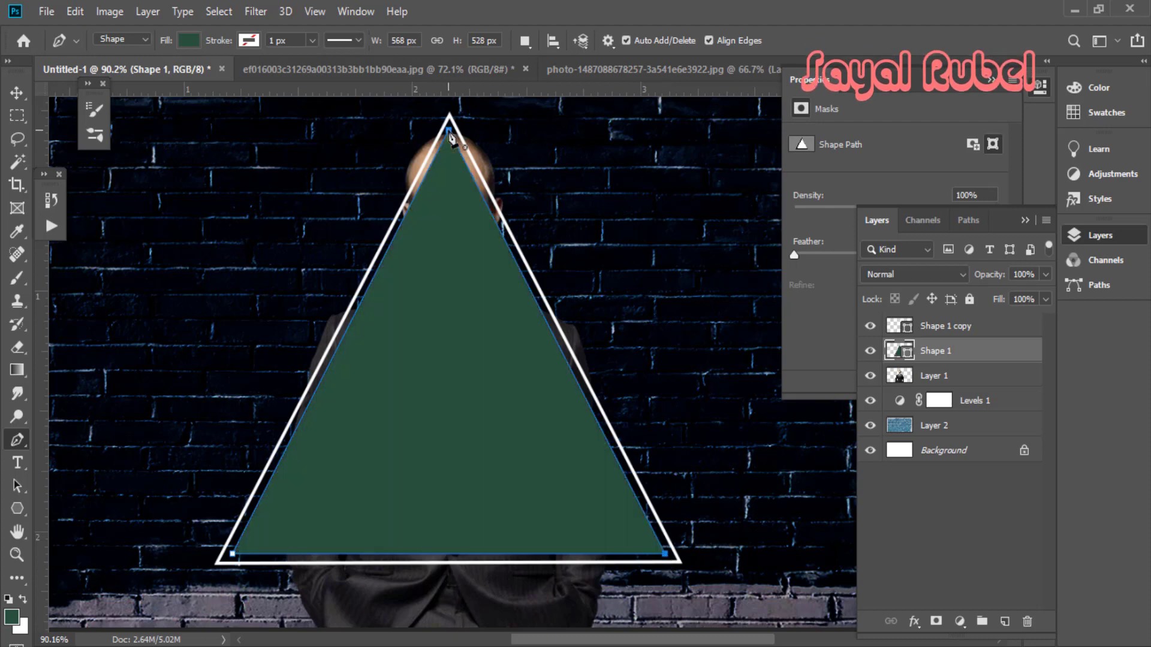
Give the new inner triangle no fill and a white 1 px stroke.
click(250, 40)
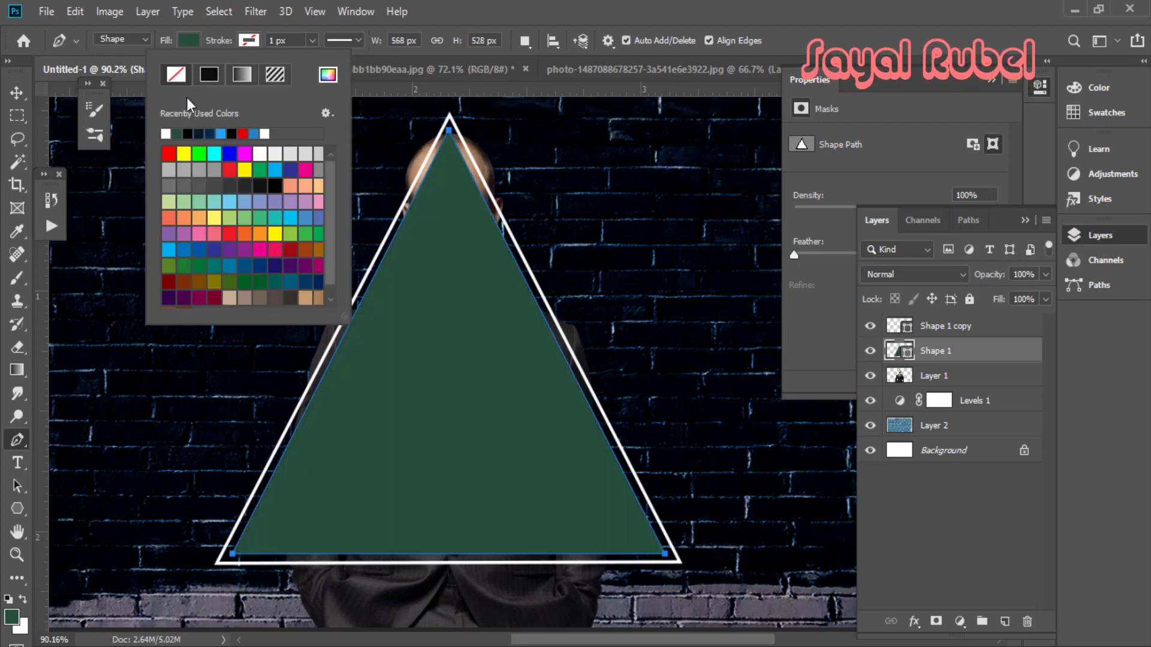
click(188, 40)
click(116, 74)
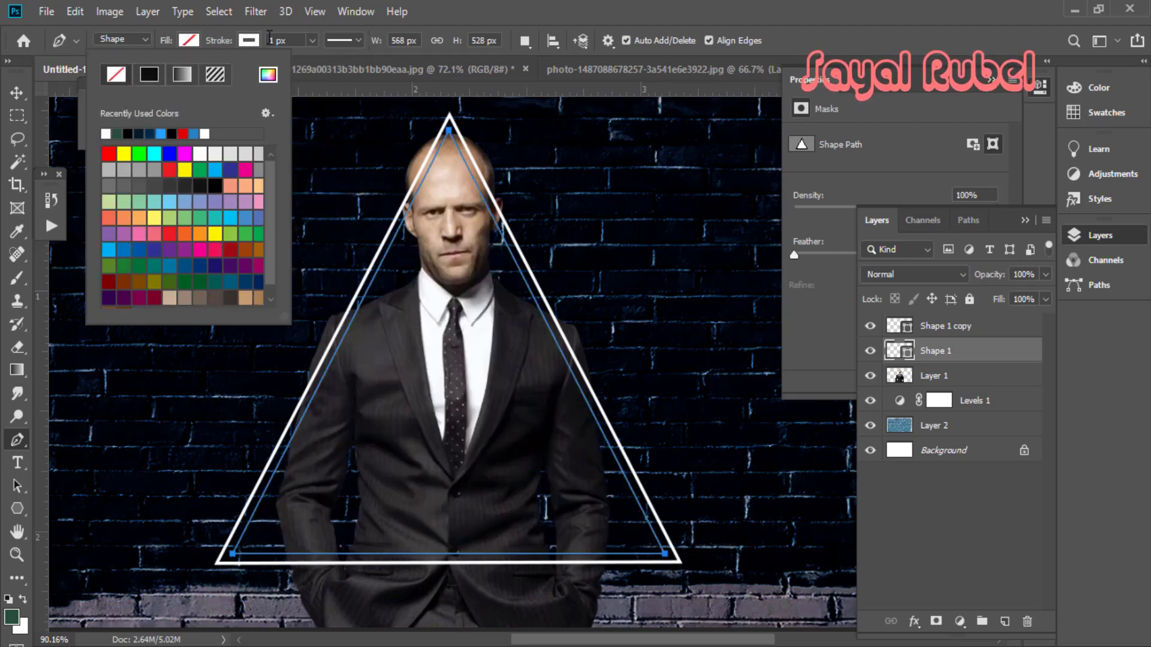
scroll(507, 296, up, 5)
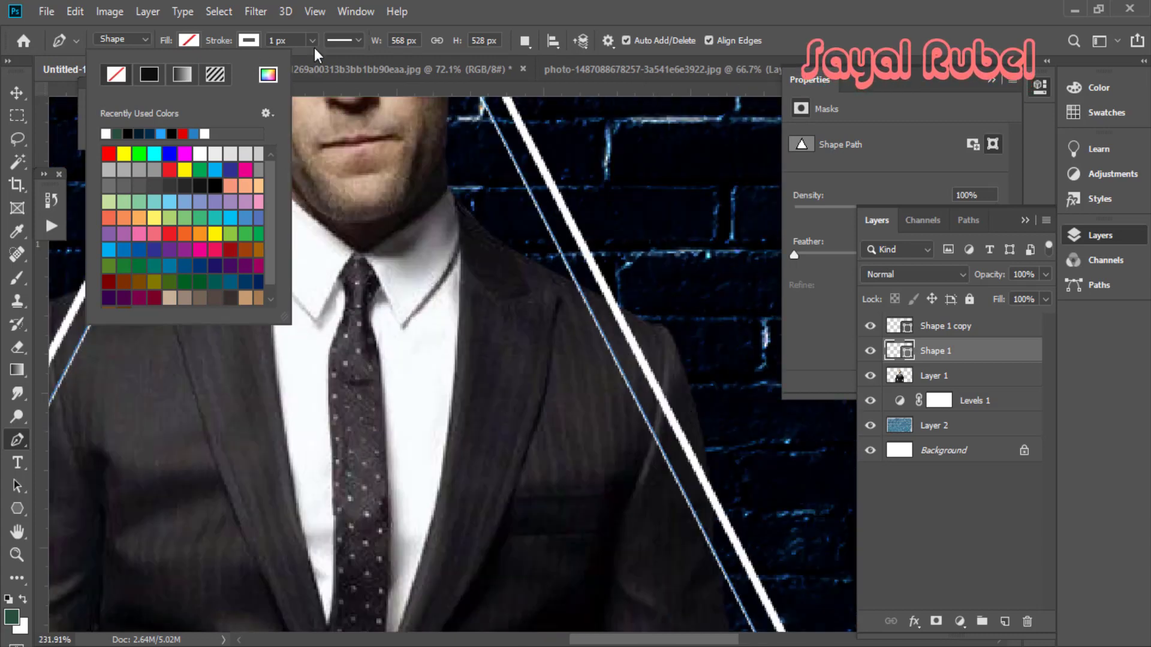
click(285, 38)
key(Up)
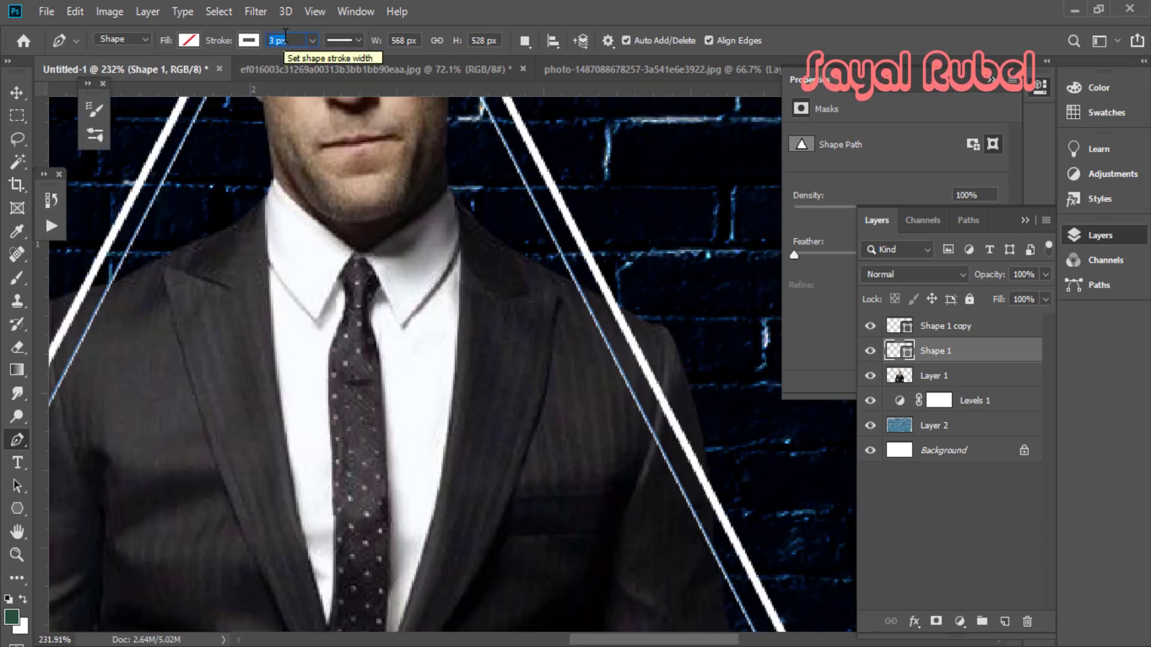
text(1)
click(289, 191)
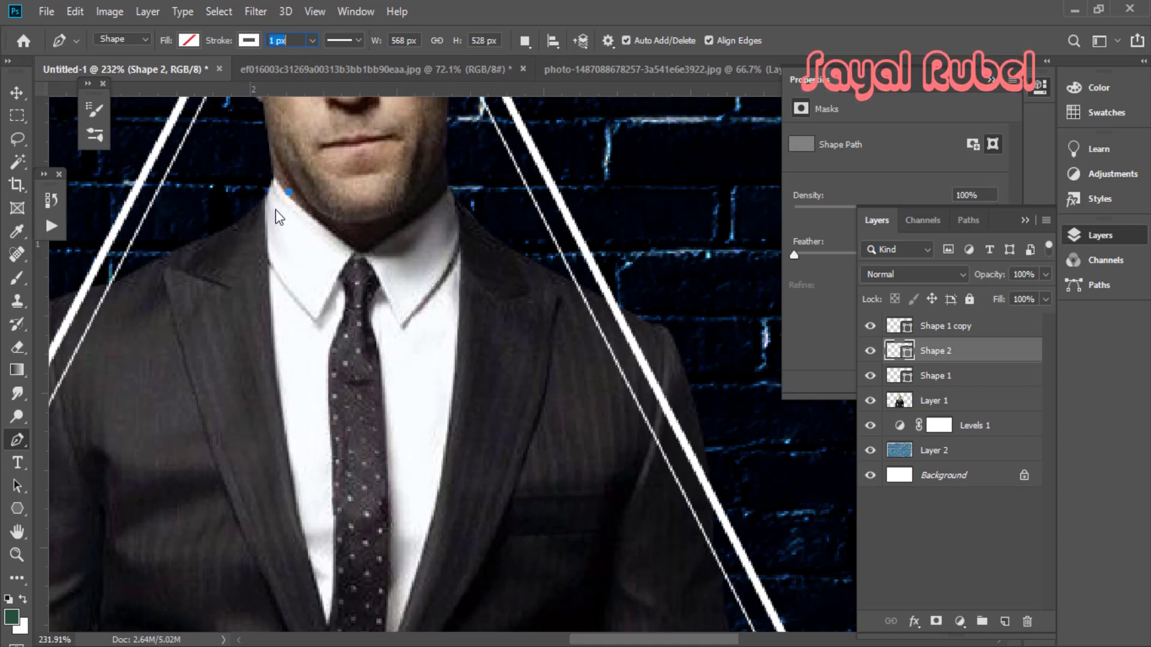
key(Return)
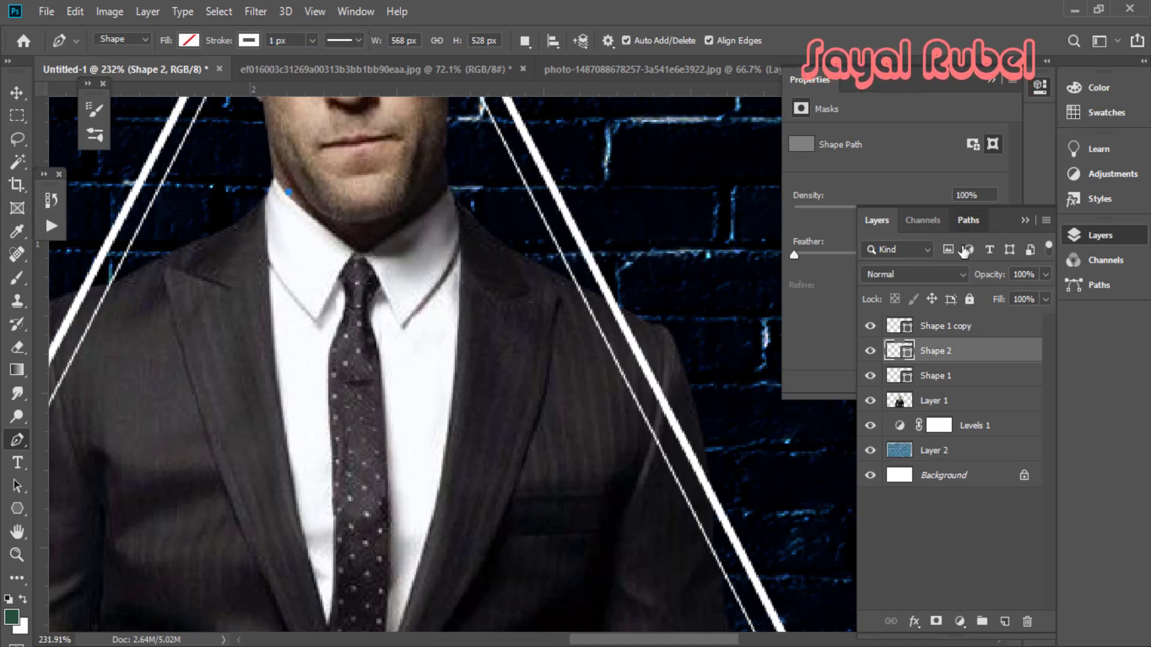
click(968, 220)
key(F7)
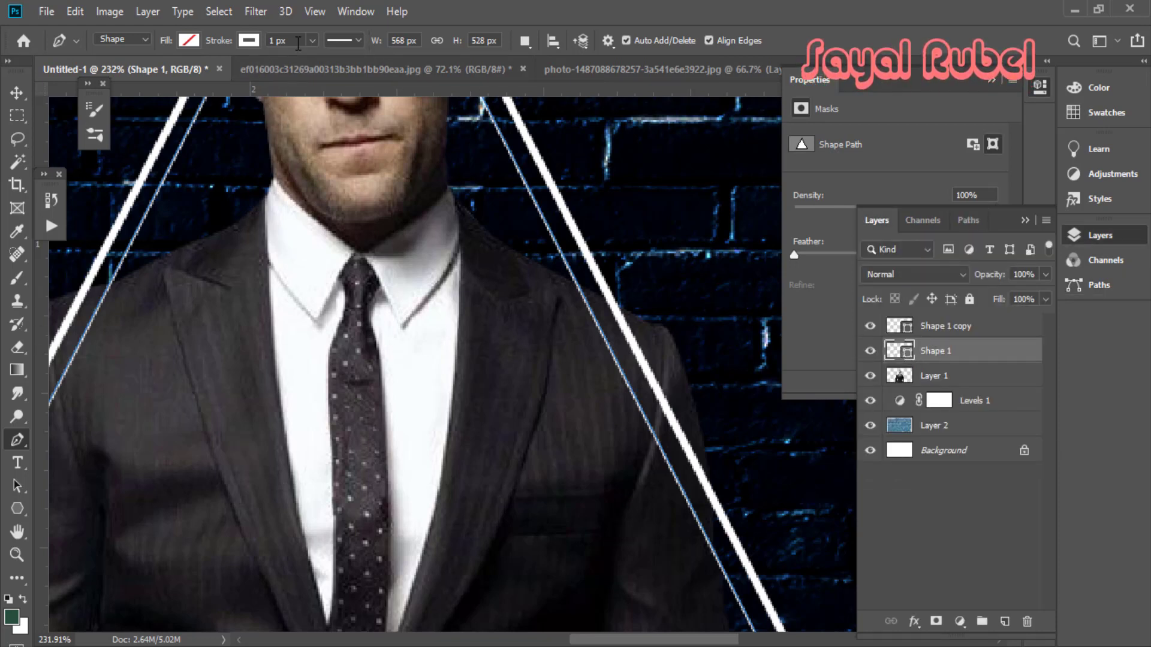
Set the inner triangle's stroke width to 0.95 px.
key(v)
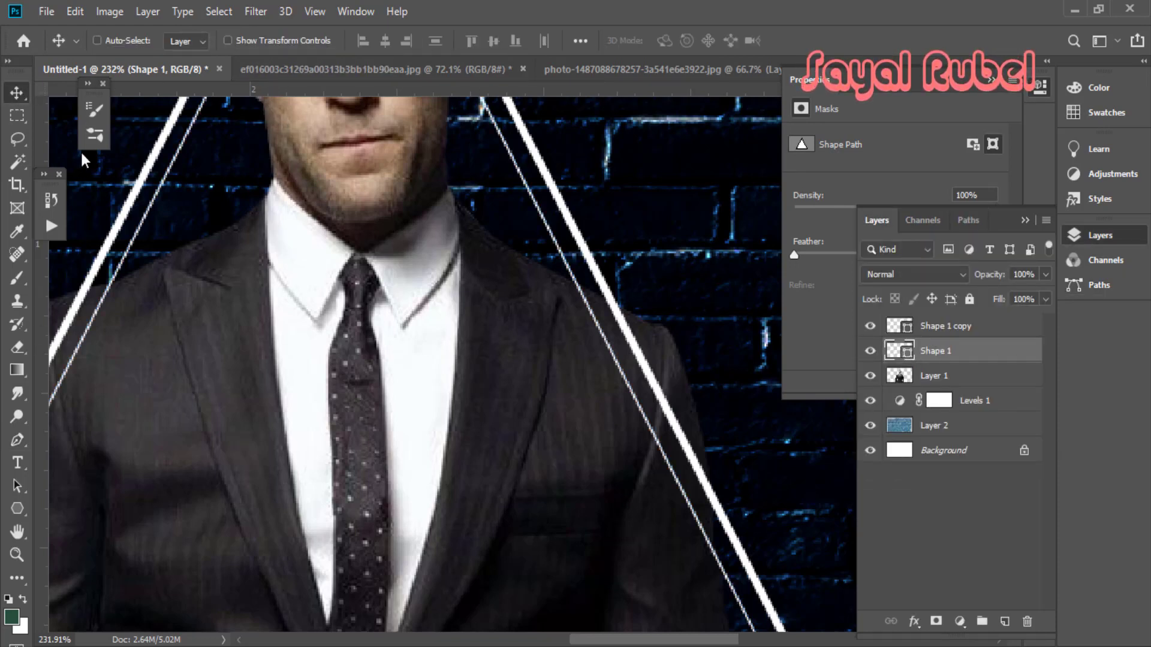
key(p)
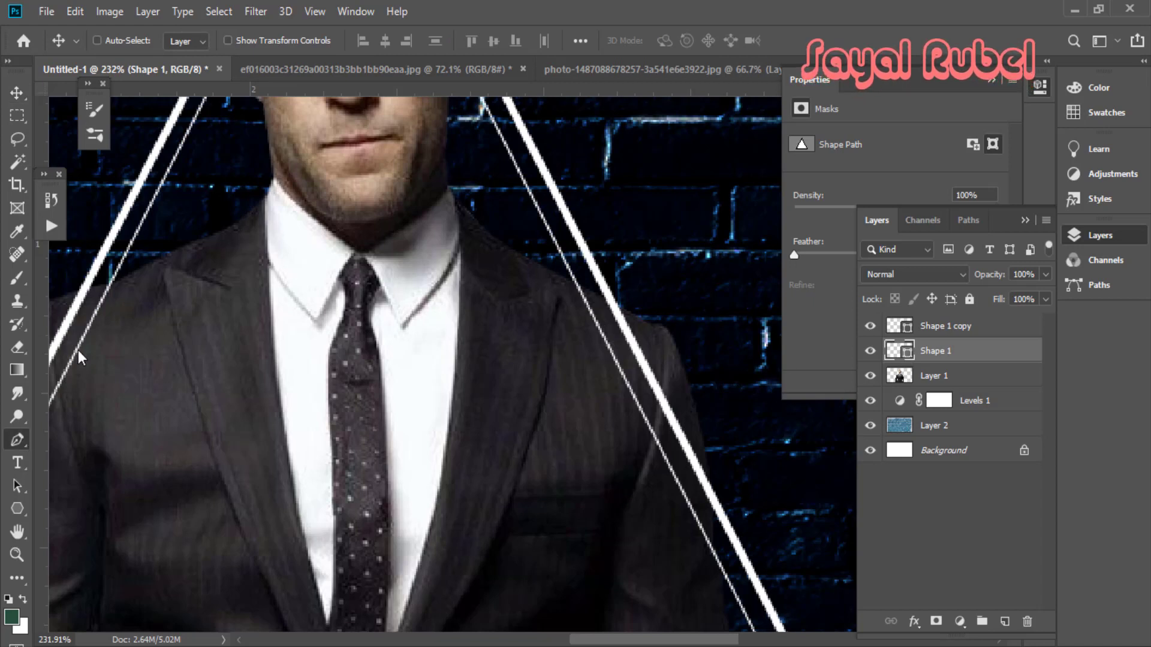
mouse_move(312, 51)
mouse_down()
mouse_move(343, 63)
mouse_move(310, 60)
mouse_up()
click(279, 40)
drag(313, 60, 309, 67)
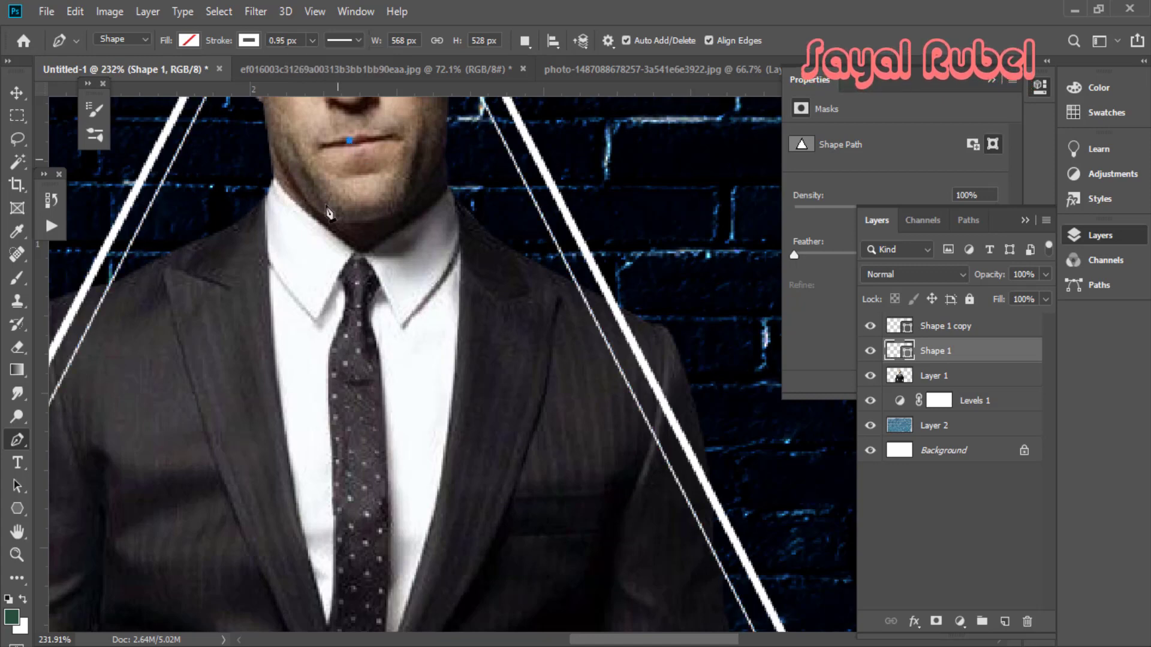
click(349, 168)
key(alt+space)
key(ctrl+1)
click(968, 220)
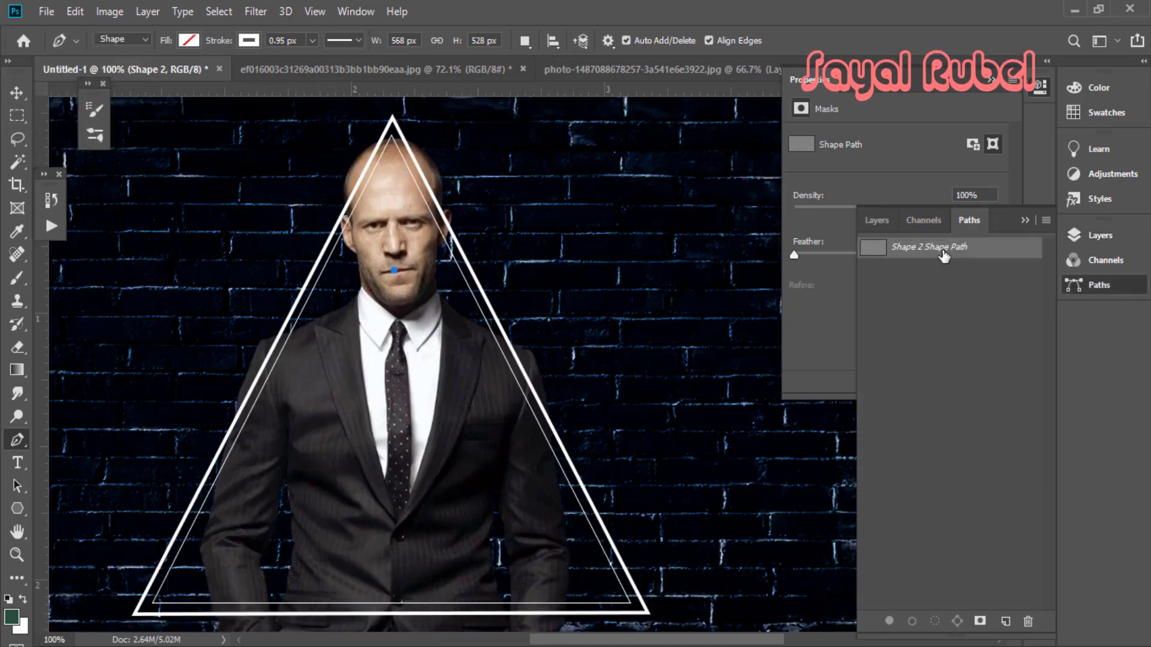
click(1028, 622)
click(498, 257)
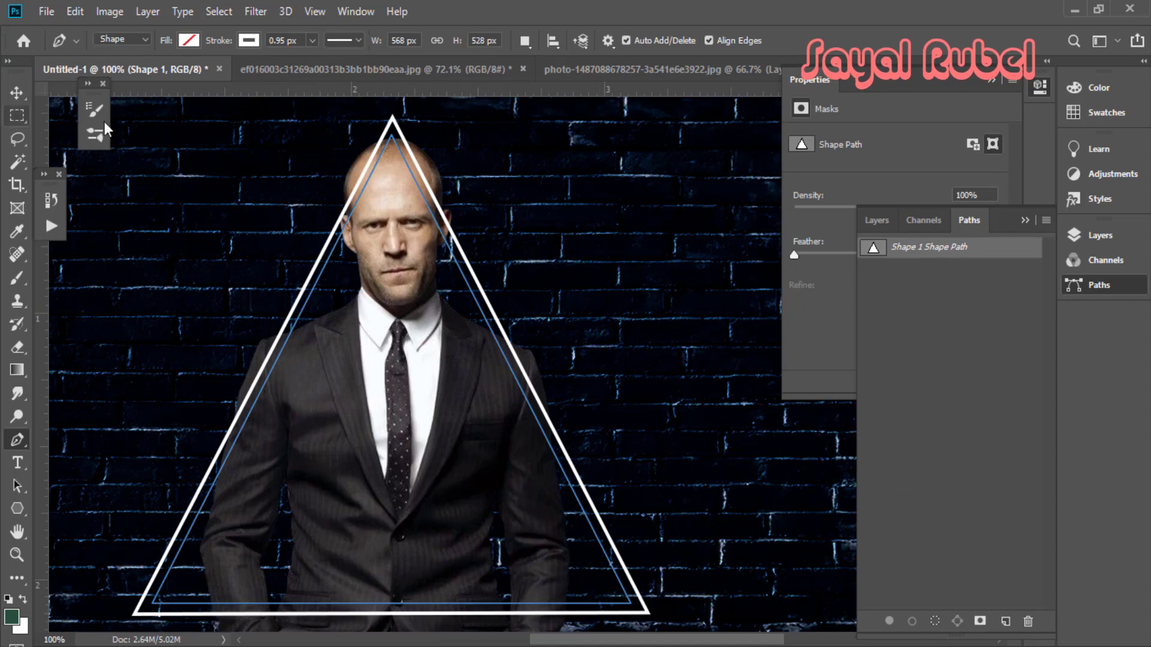
click(877, 220)
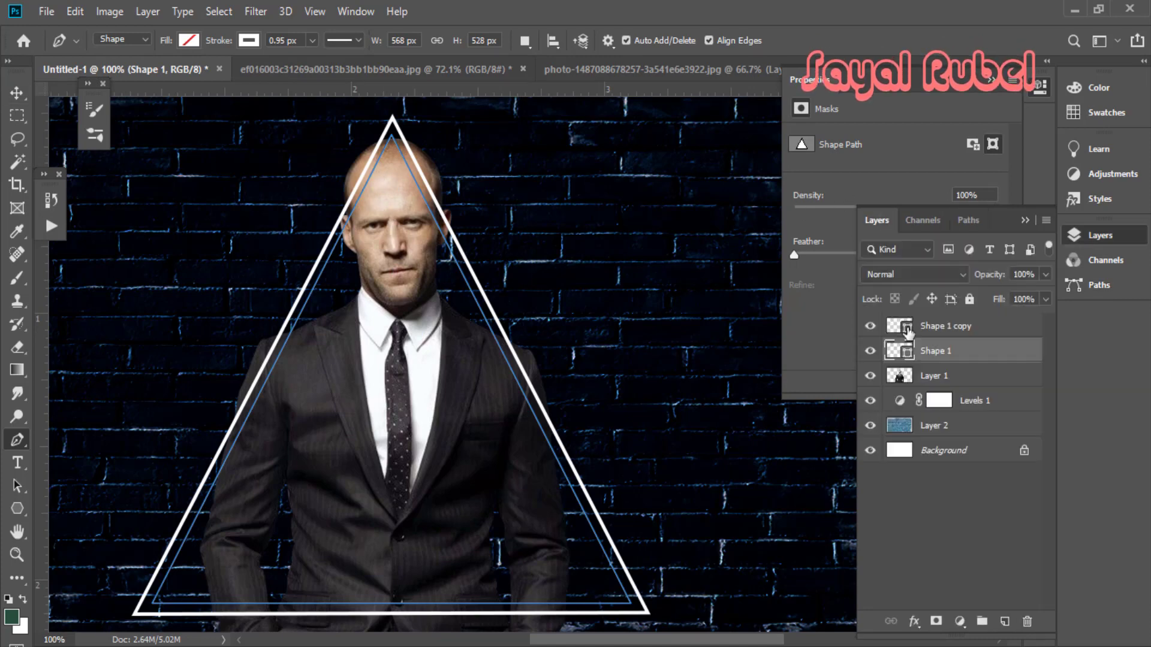
Draw a third closed triangle with the Pen tool, about 545 px wide and 505 px high, just inside the thin one.
key(space)
drag(393, 179, 412, 200)
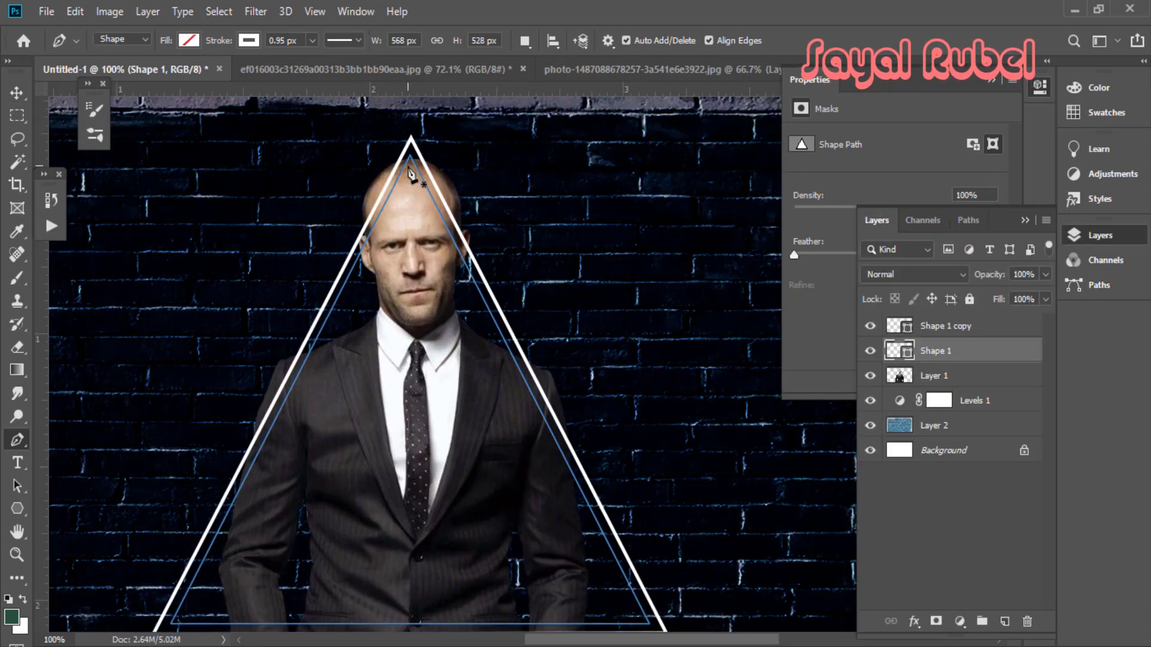
click(411, 171)
key(space)
drag(396, 240, 458, 124)
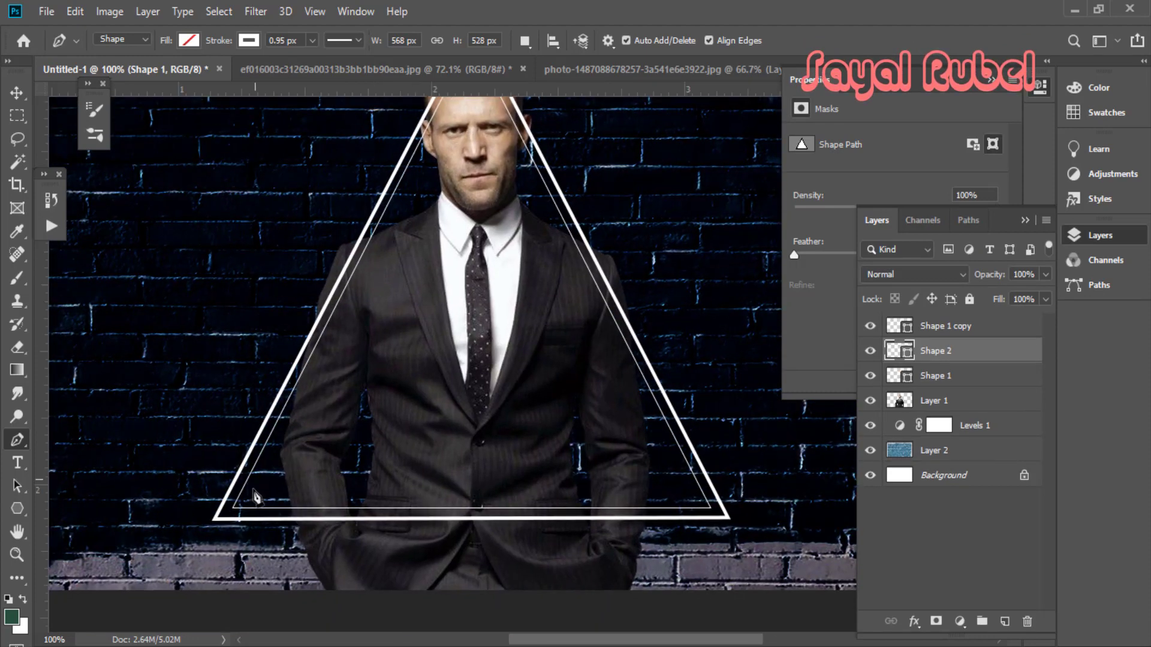
click(241, 504)
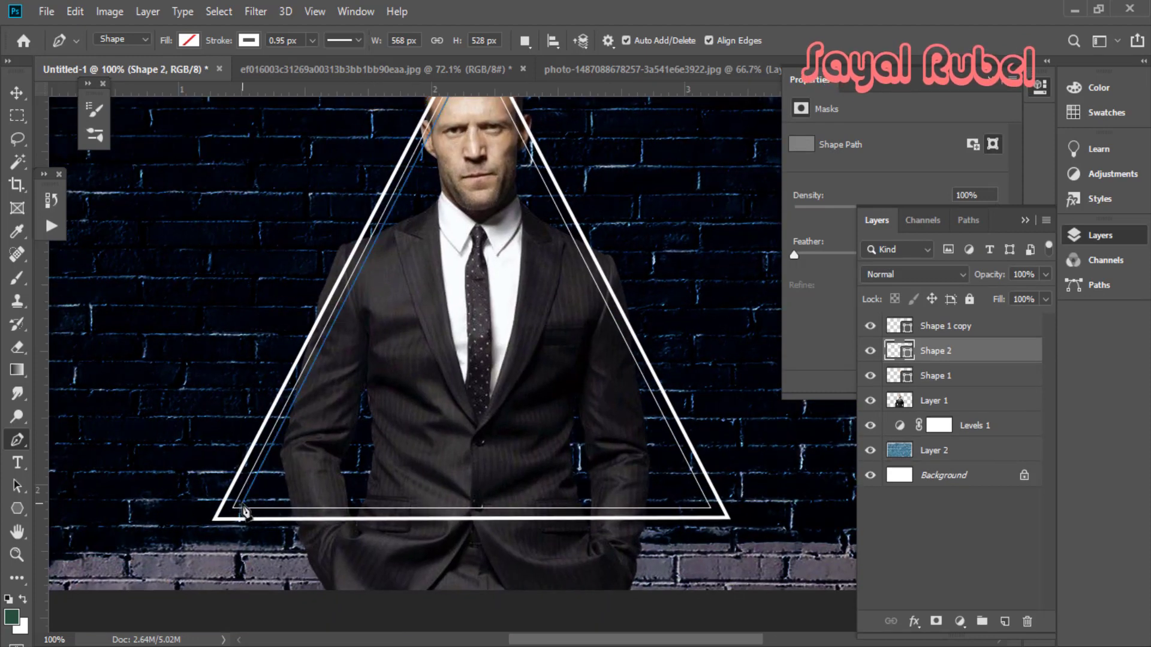
click(702, 504)
key(space)
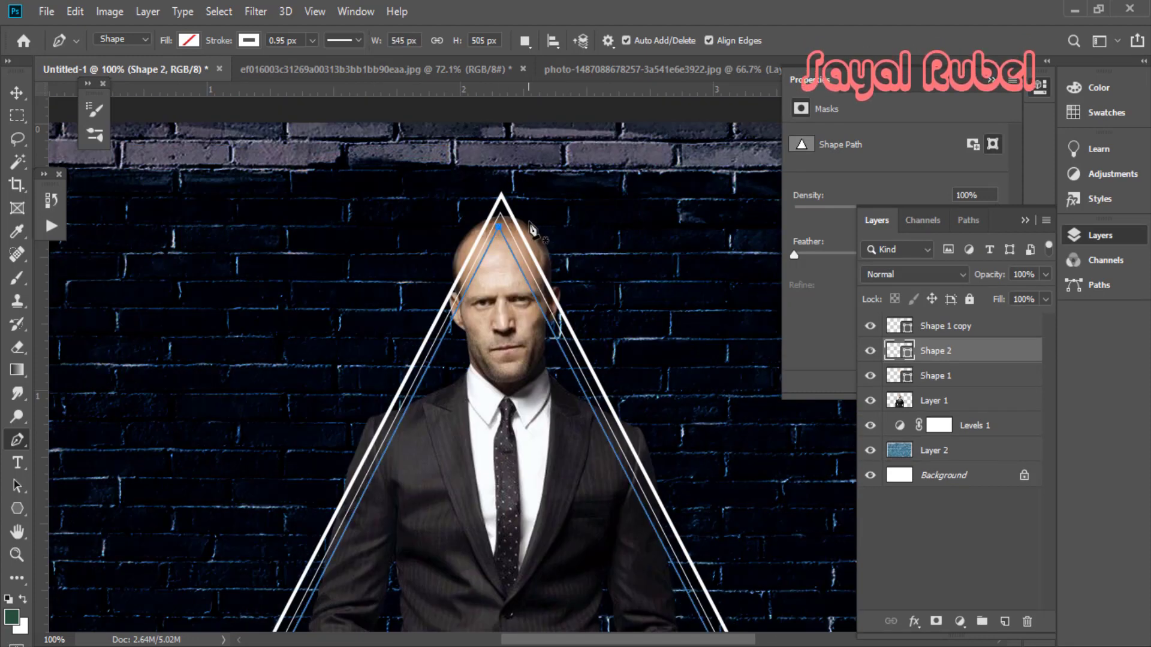
Place a vertical guide at the apexes of the triangles above the man's head.
scroll(453, 225, up, 3)
scroll(452, 225, up, 5)
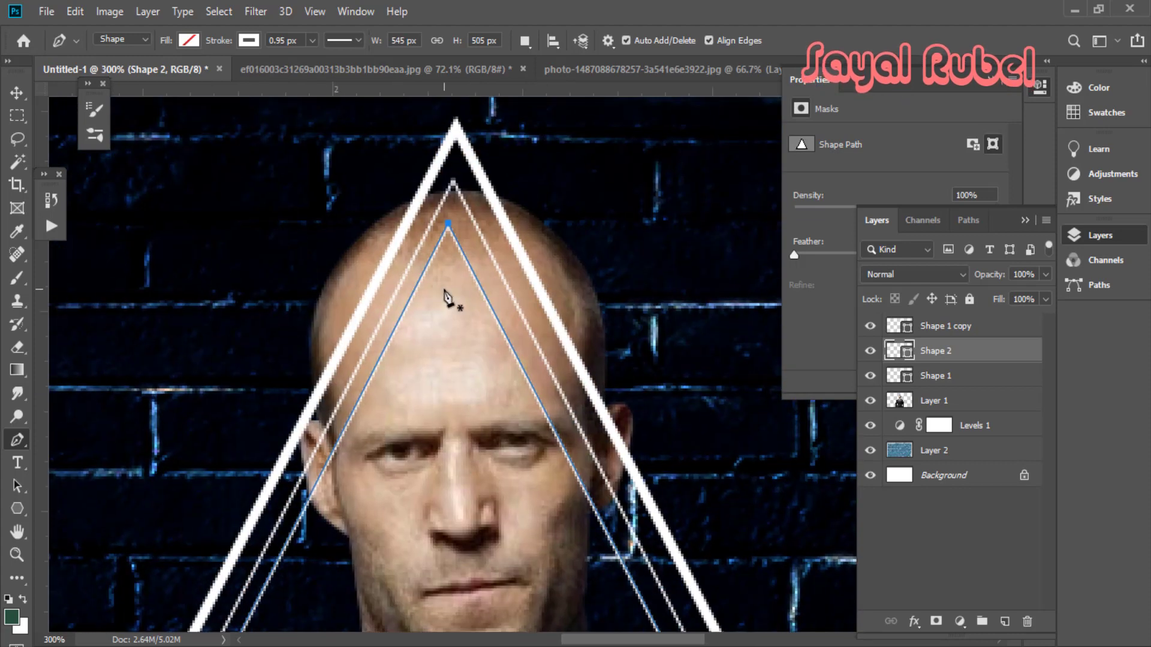
click(455, 218)
drag(455, 218, 432, 308)
drag(39, 449, 433, 431)
Align the apexes of all three triangles, Shape 1 copy, Shape 2 and Shape 1, with the vertical guide.
click(938, 326)
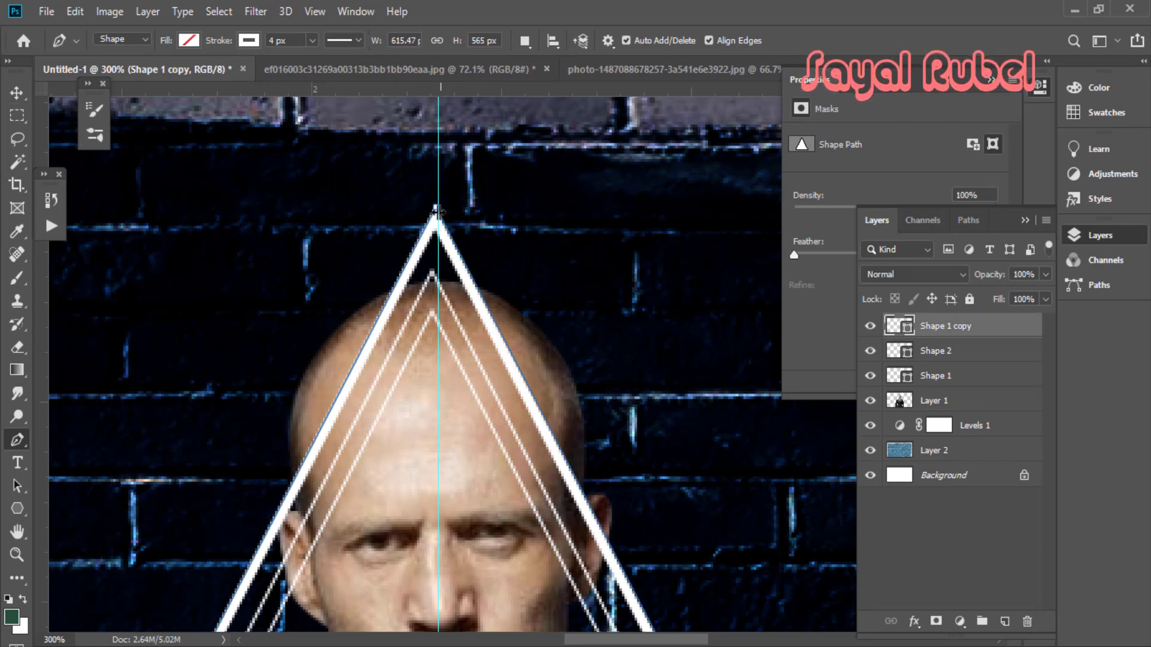
key(ctrl+Right)
ctrl+click(435, 276)
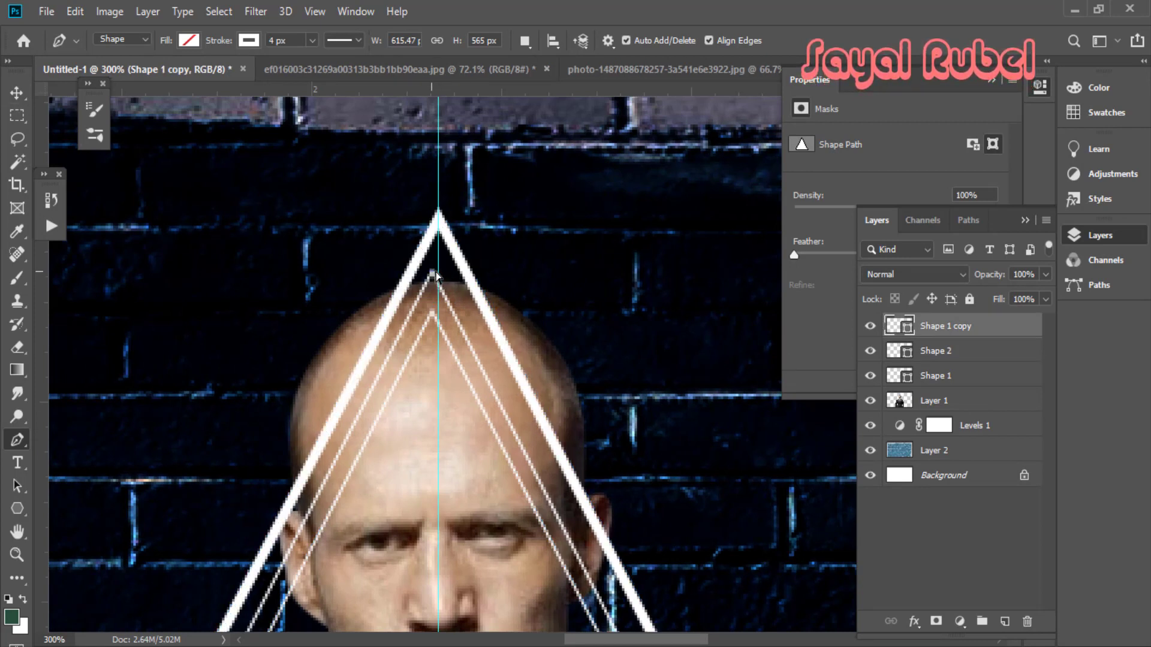
click(1007, 360)
ctrl+click(270, 333)
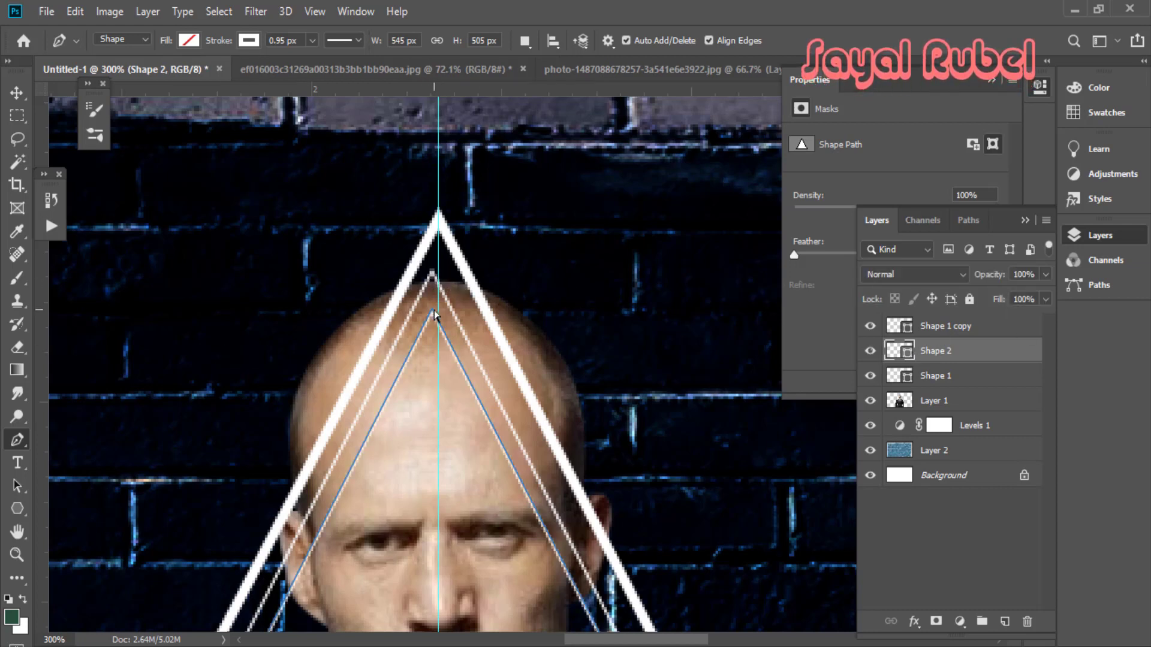
ctrl+click(432, 277)
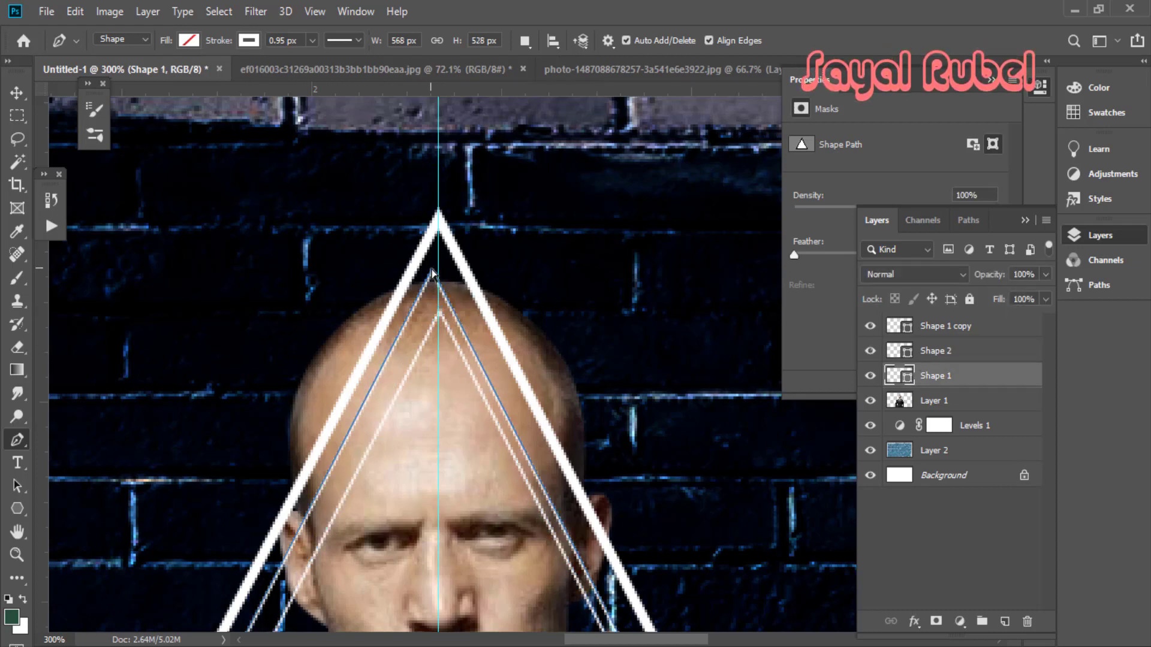
alt+click(529, 290)
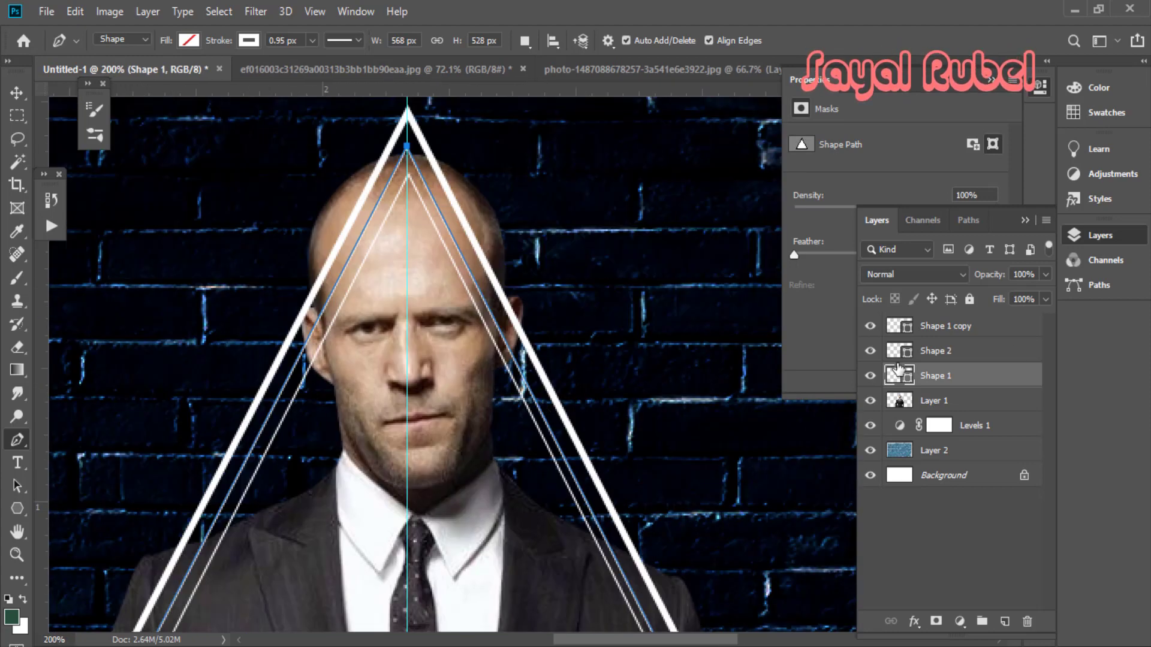
Try a 3 px stroke width on the middle triangle, Shape 1.
click(870, 350)
click(870, 351)
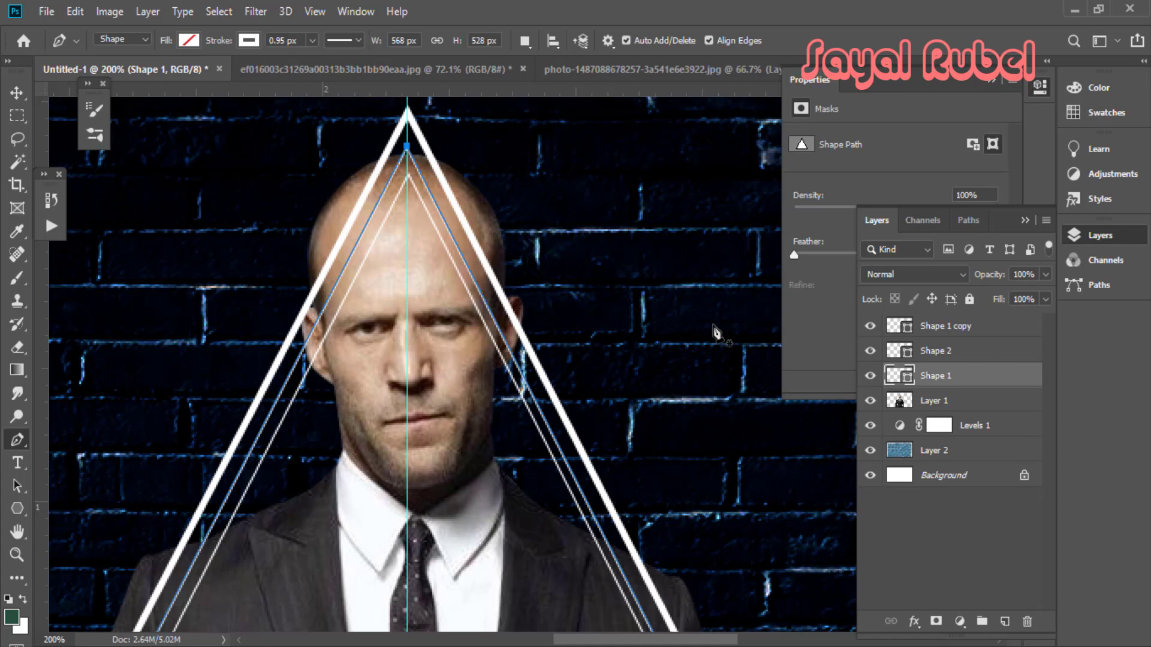
click(312, 40)
drag(310, 62, 240, 37)
click(295, 41)
text(3)
key(Return)
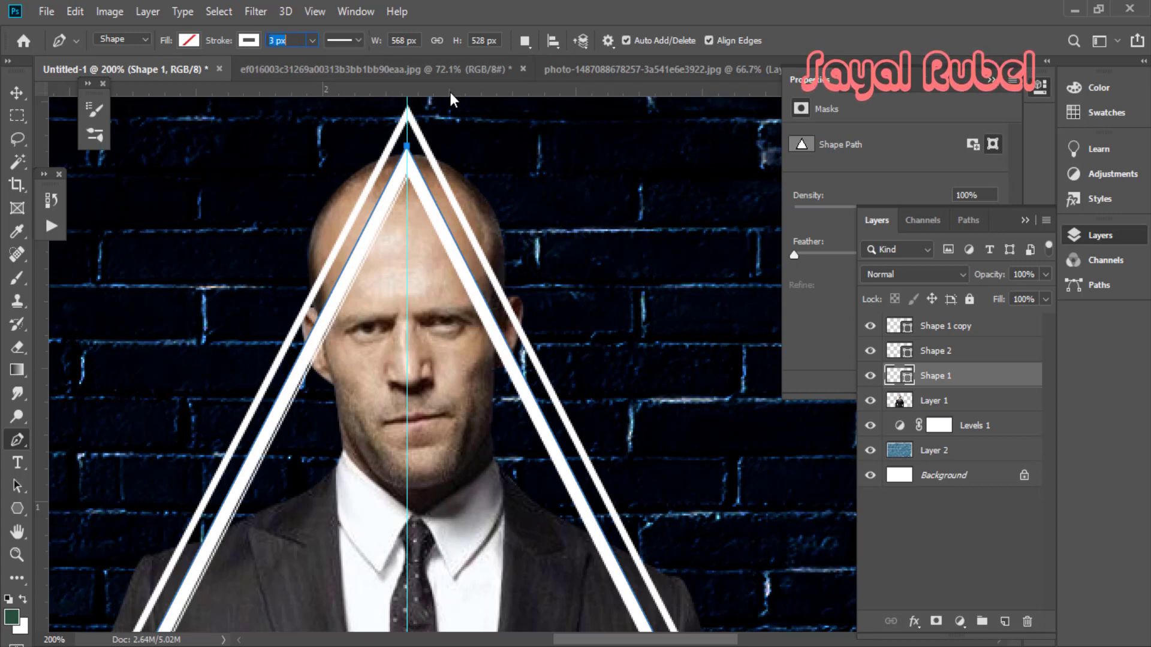
Compare the image with the middle triangle hidden and shown, and undo its stroke width change.
key(v)
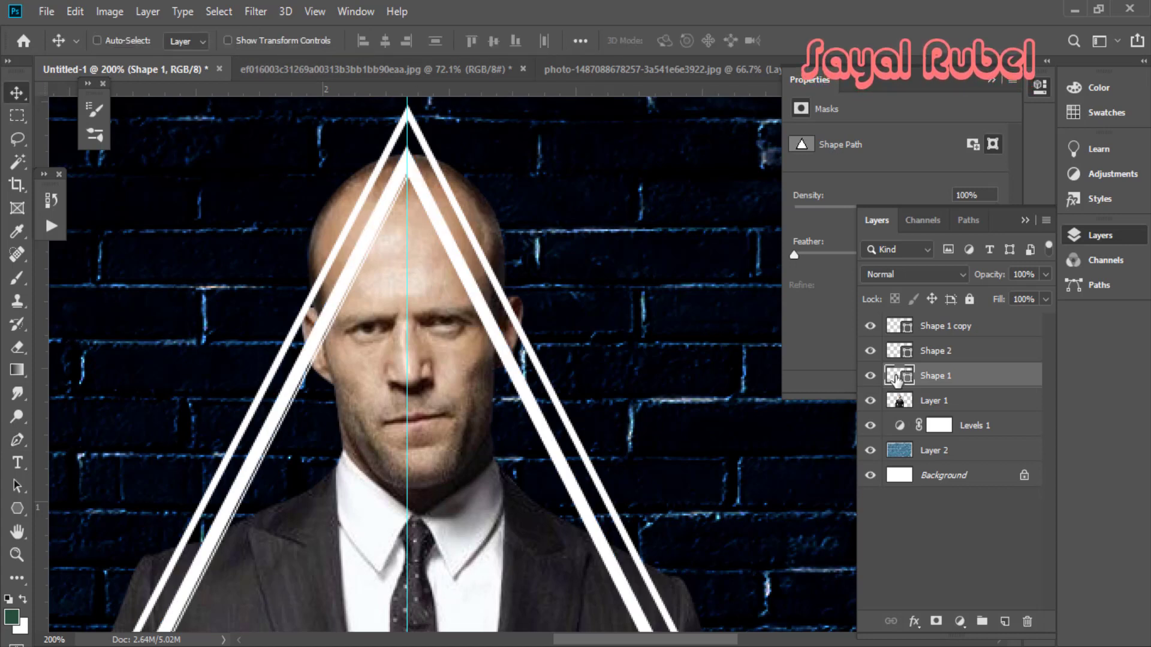
click(871, 375)
click(871, 375)
click(871, 376)
click(871, 376)
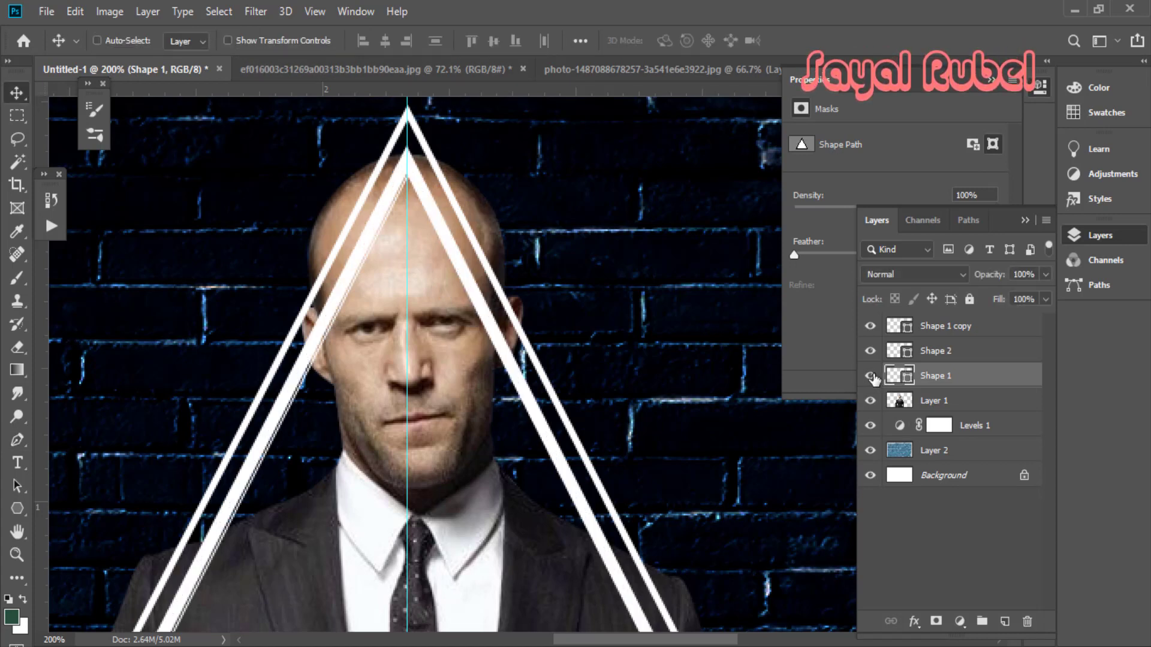
click(871, 376)
click(872, 376)
click(872, 376)
click(872, 376)
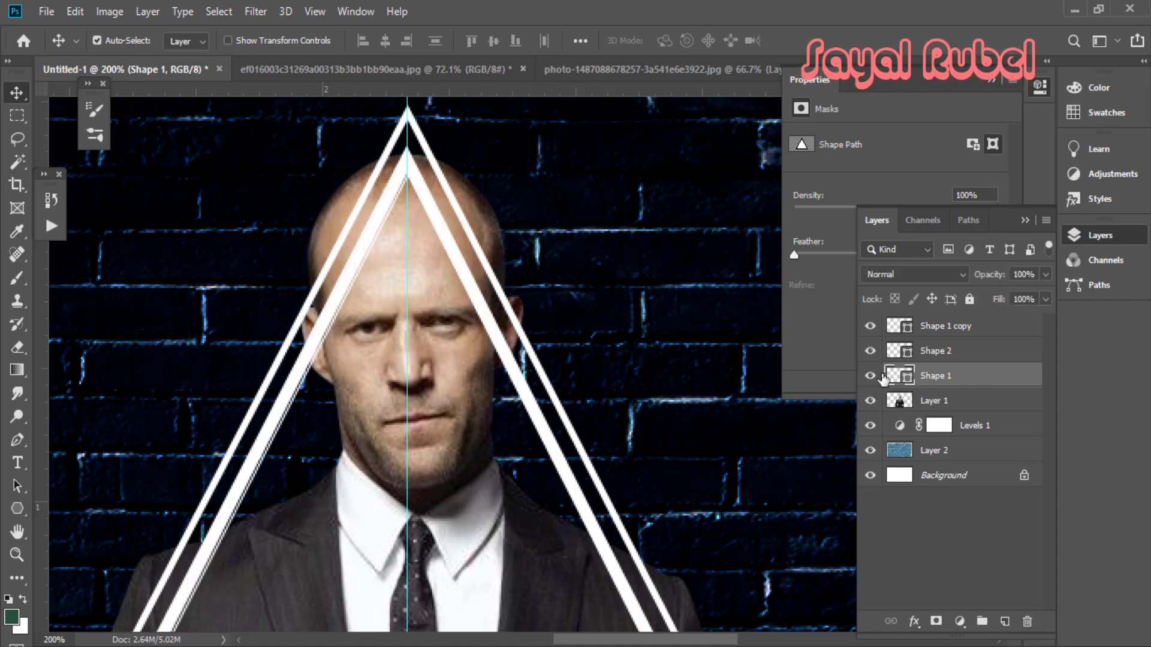
key(ctrl+z)
Hide and show Shape 2 to check which triangle it holds, and select that layer.
click(871, 351)
click(871, 352)
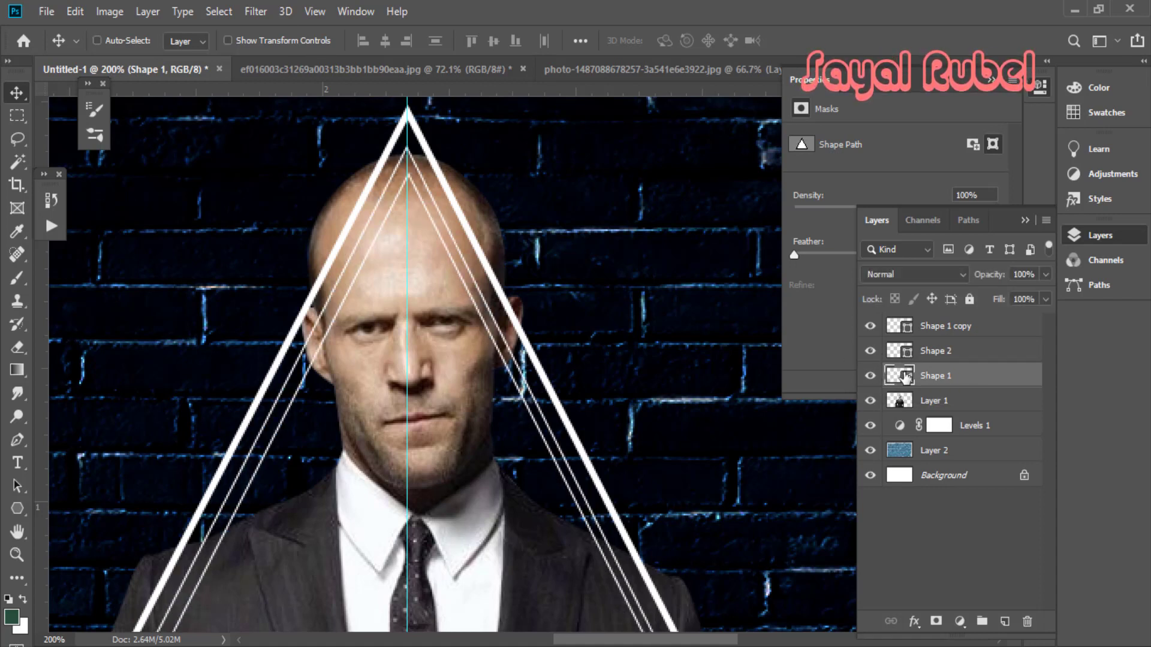
click(871, 352)
click(871, 352)
click(905, 350)
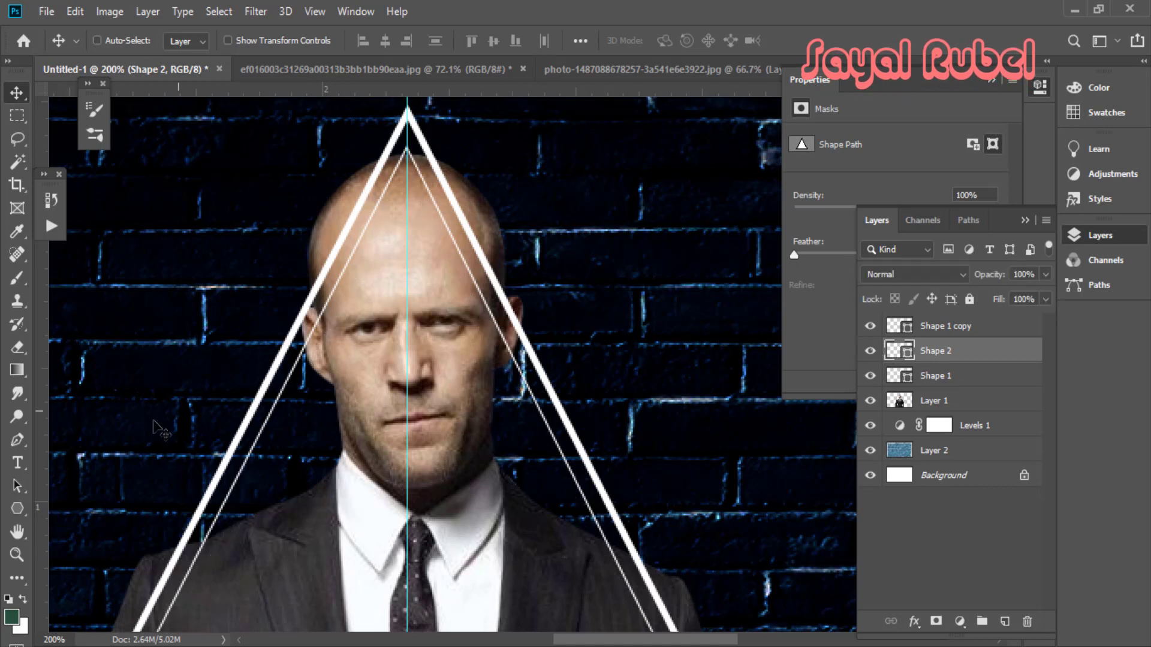
Set the stroke width of the inner triangle, Shape 2, to 3 px.
click(17, 440)
click(312, 40)
drag(307, 60, 314, 64)
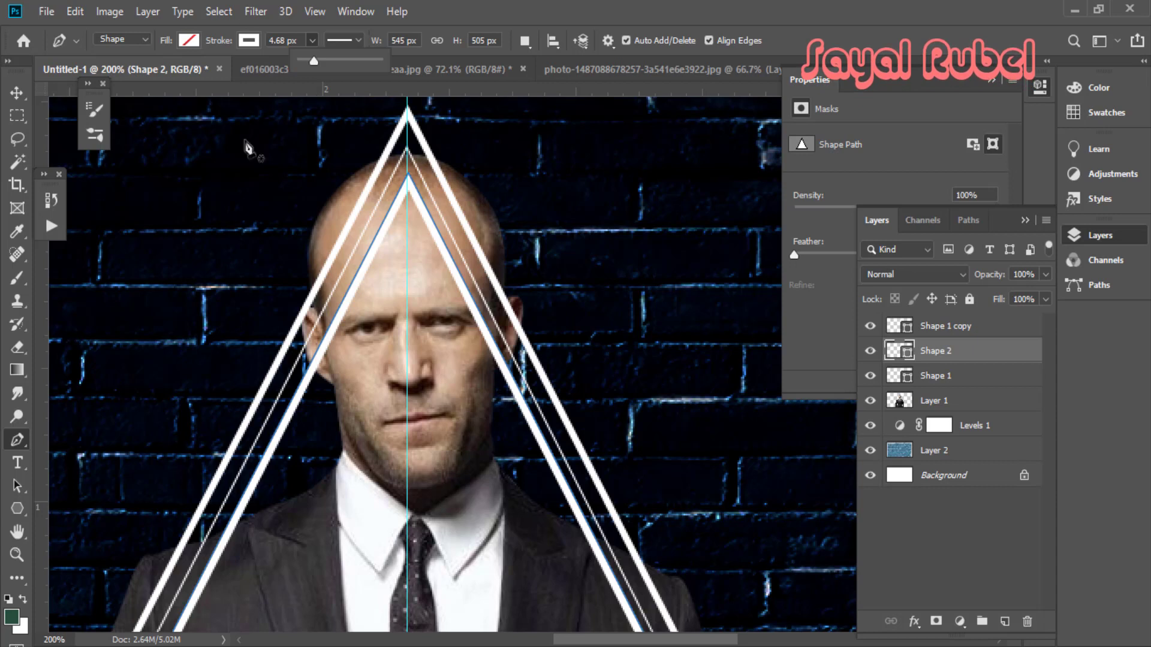
click(287, 40)
text(3)
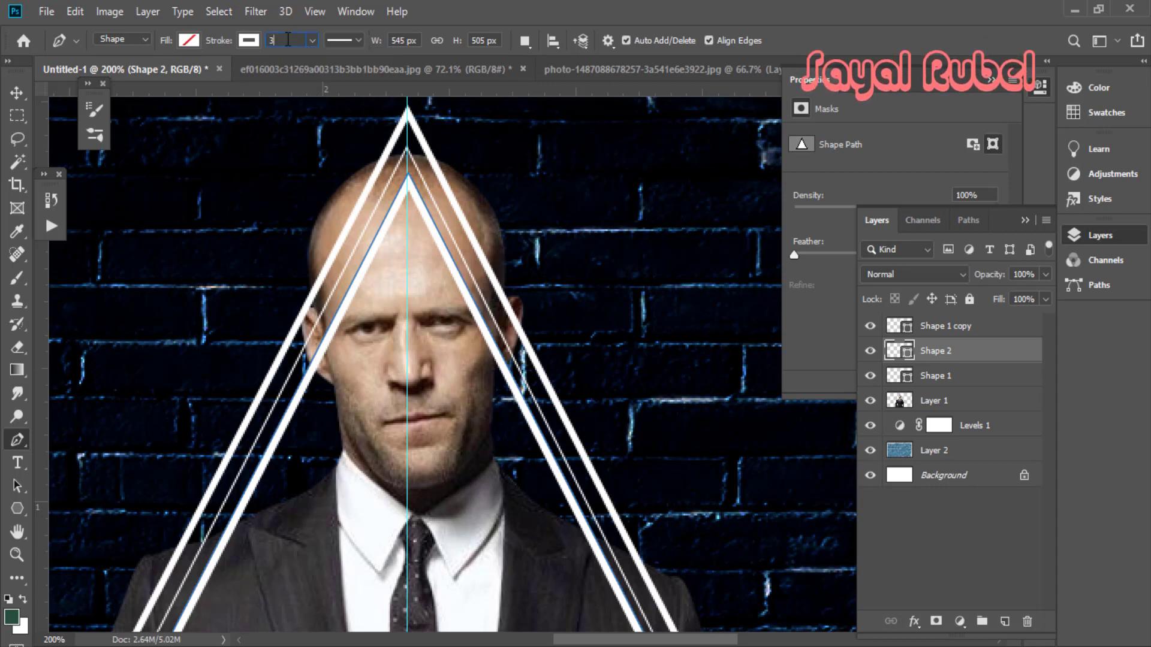
key(Return)
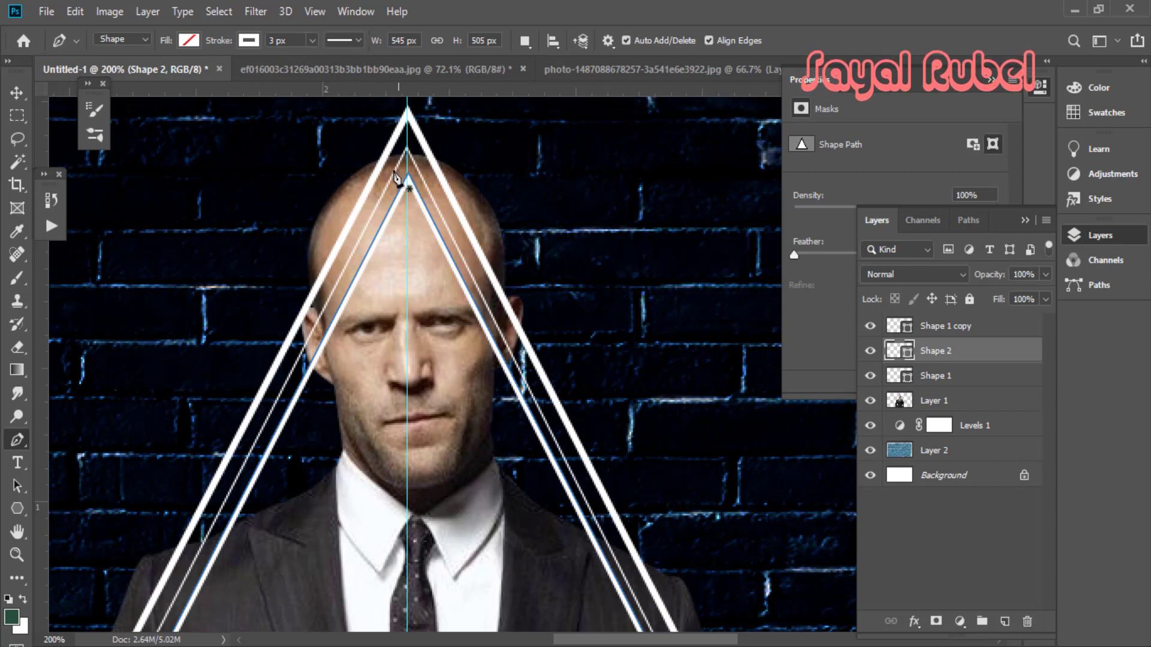
Inspect the full triangle frame, hiding and showing Shape 1 and Shape 2 to identify each outline.
click(16, 93)
scroll(596, 411, down, 3)
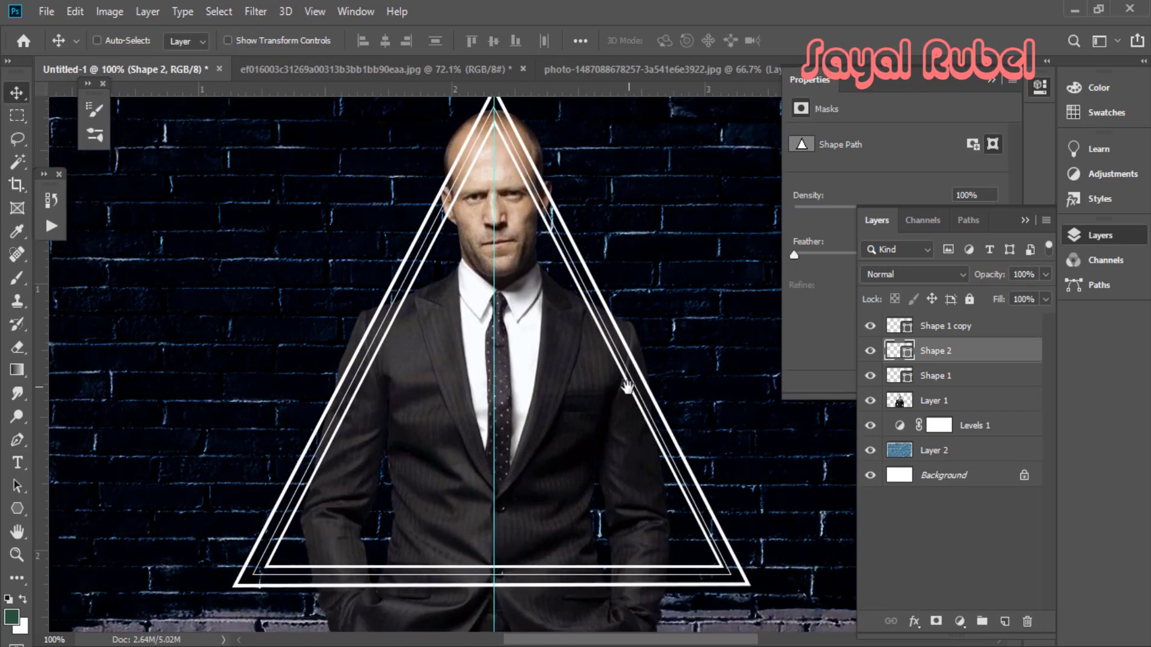
drag(627, 387, 590, 351)
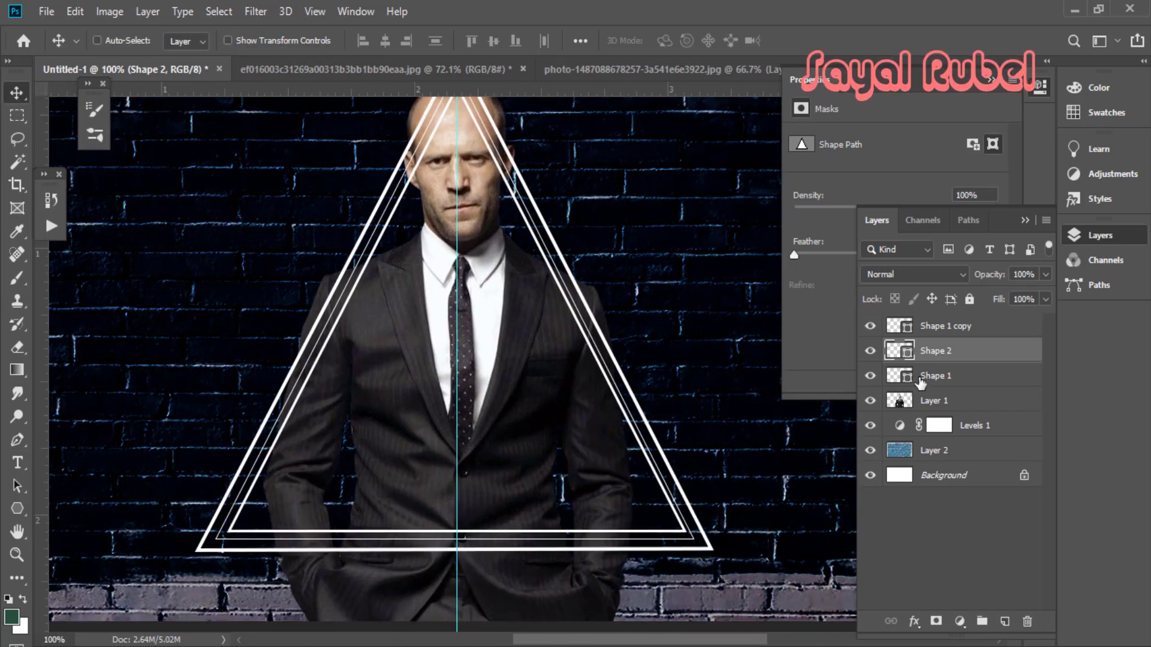
click(871, 375)
click(870, 376)
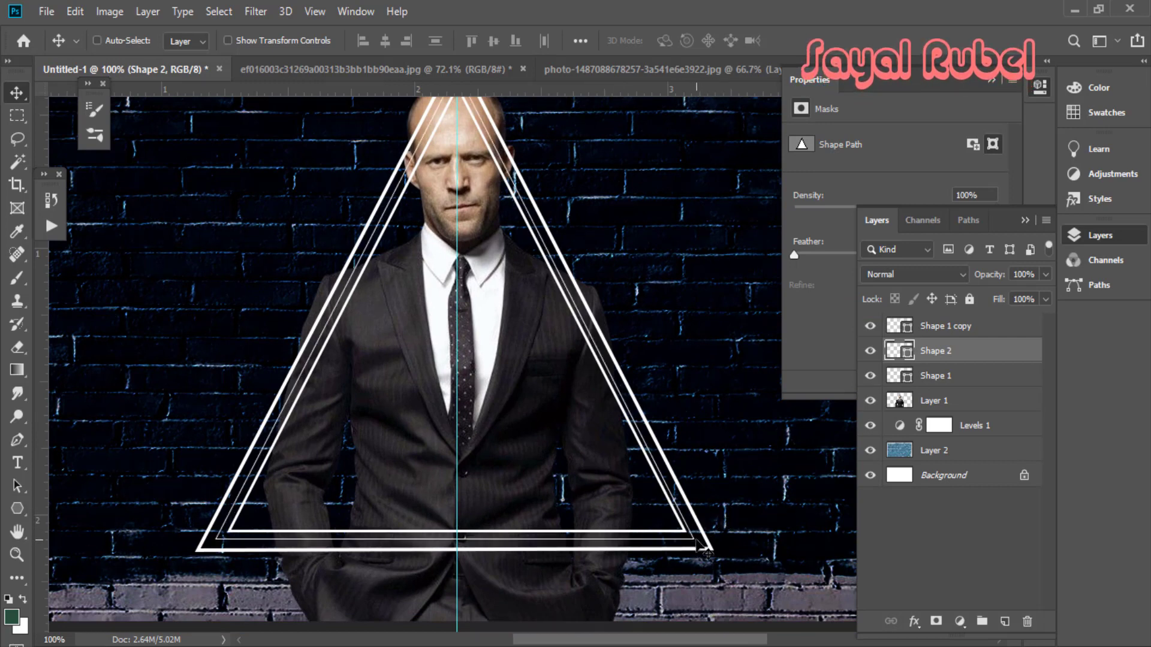
click(871, 351)
click(870, 350)
click(870, 375)
click(870, 375)
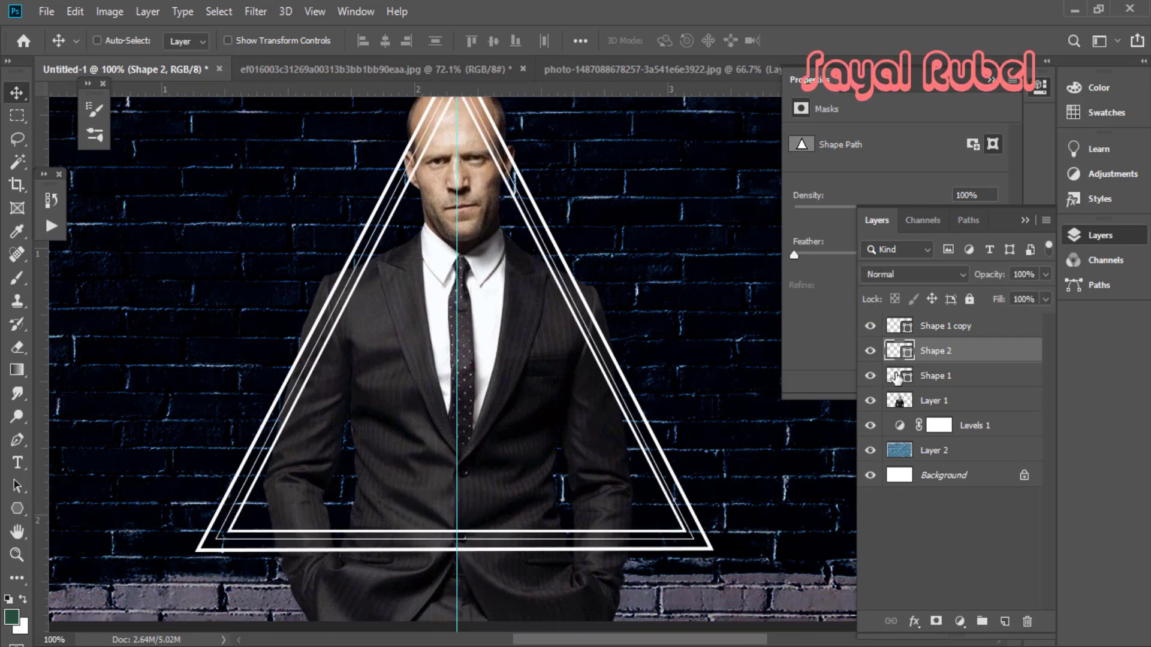
Enlarge the middle triangle, Shape 1, slightly to 574 × 531 px by extending its lower-right corner.
click(904, 381)
click(20, 446)
scroll(719, 573, up, 1)
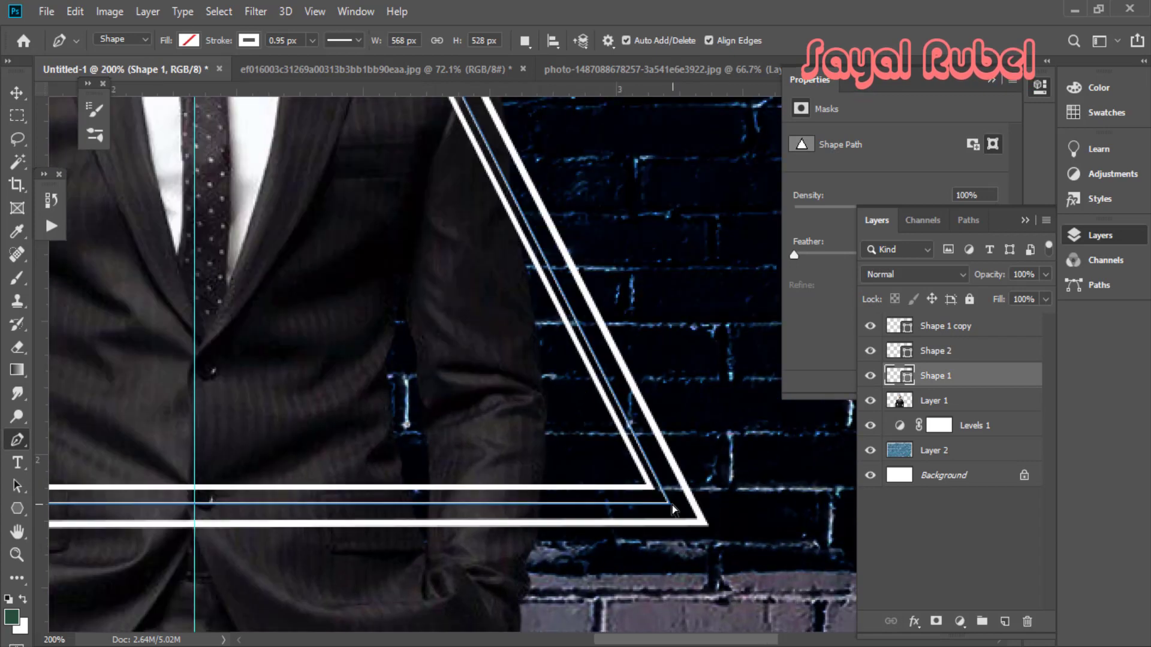
scroll(517, 502, down, 1)
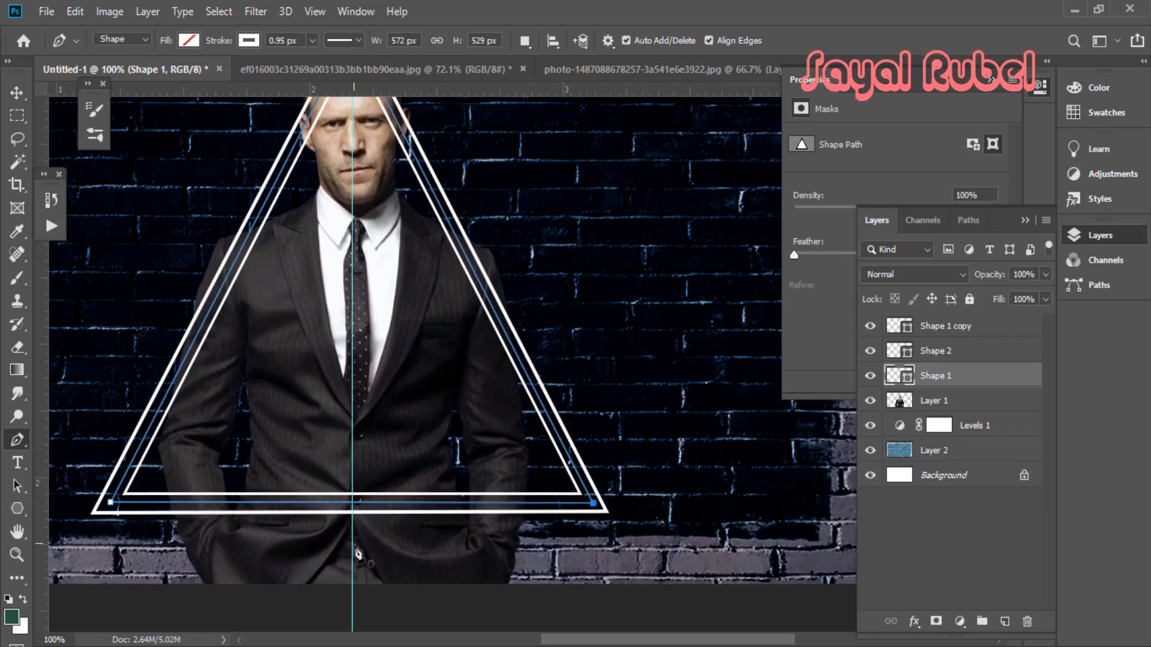
drag(513, 502, 513, 557)
key(ctrl+t)
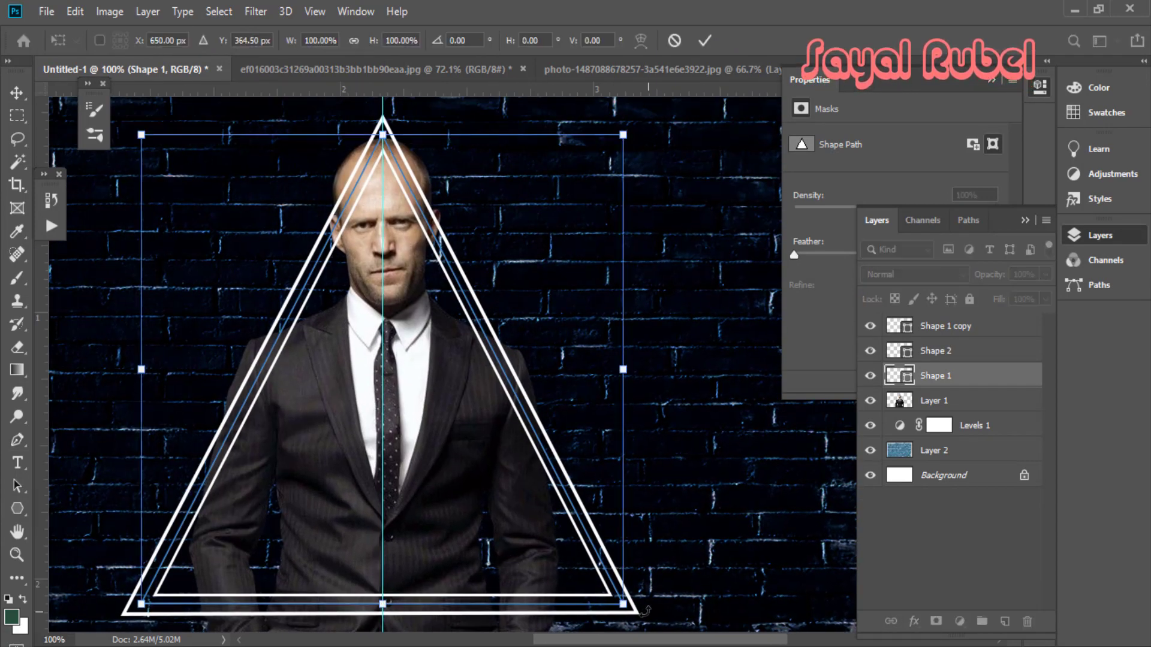
drag(625, 605, 627, 609)
key(Return)
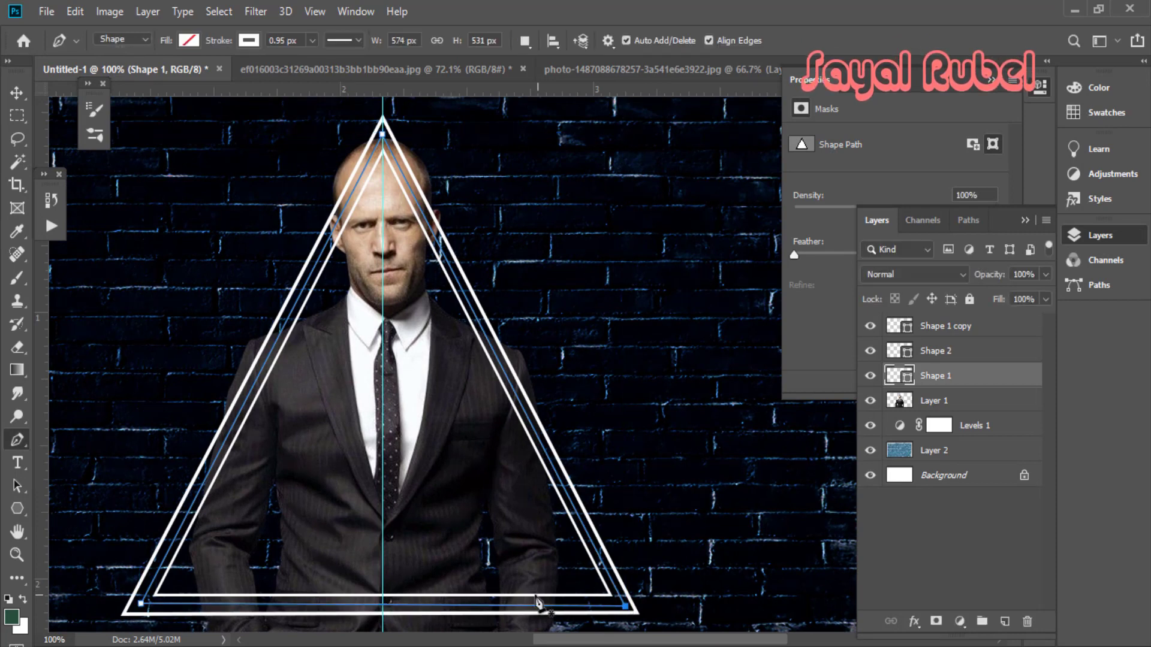
Enlarge the inner triangle, Shape 2, slightly to 553 × 513 px with Free Transform.
scroll(387, 494, down, 1)
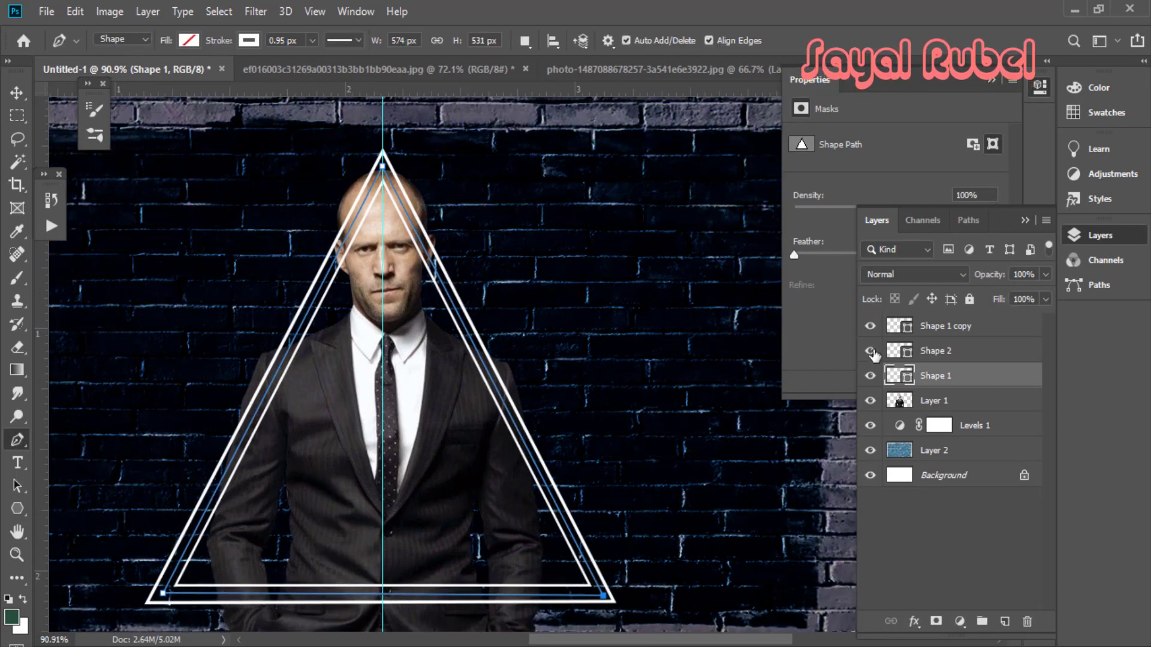
click(894, 353)
key(ctrl+t)
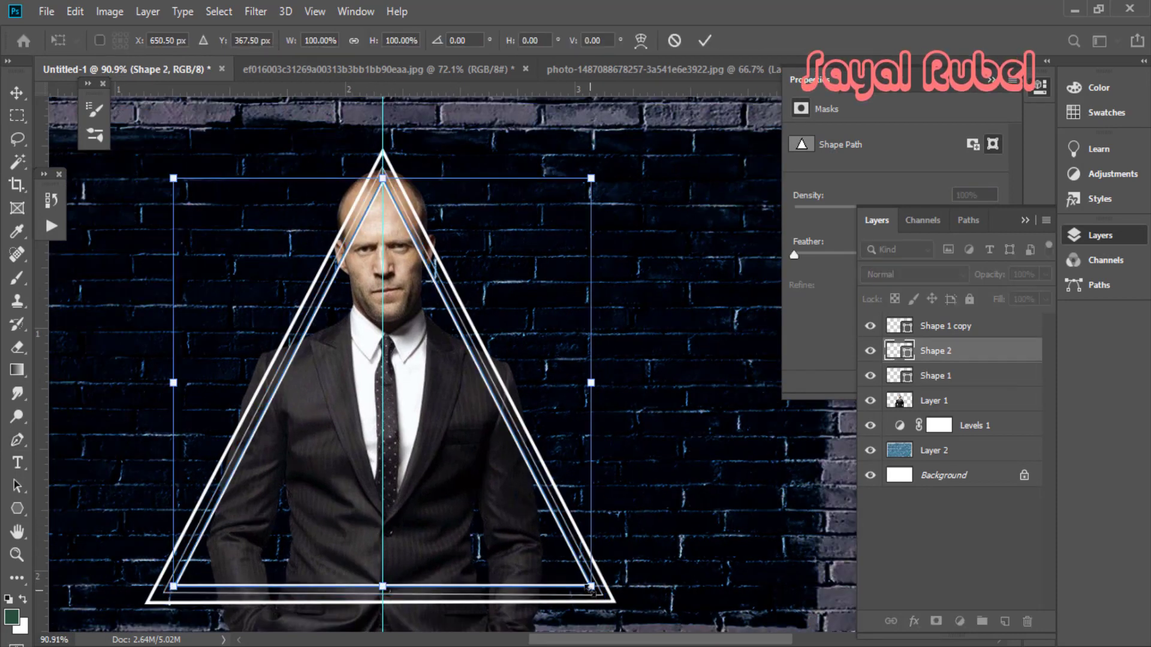
drag(593, 588, 596, 591)
key(Return)
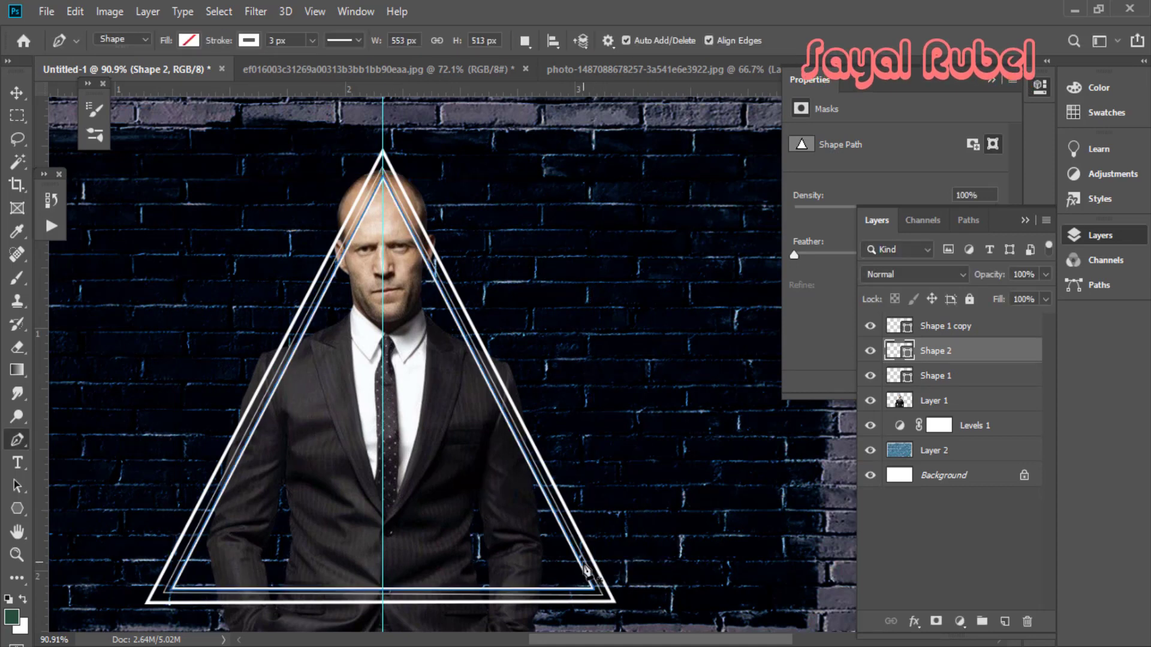
Shrink the outer triangle, Shape 1 copy, to about 2.01 × 1.85 in with Free Transform.
click(17, 93)
scroll(380, 344, down, 2)
scroll(723, 570, up, 1)
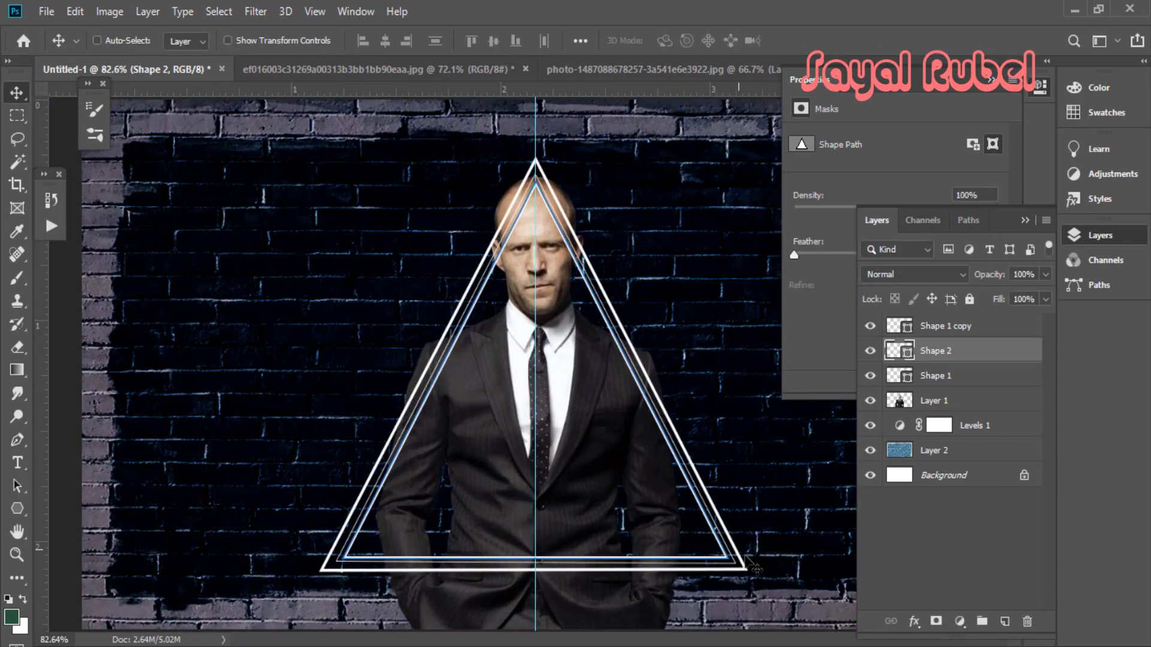
key(Return)
click(908, 330)
key(ctrl+t)
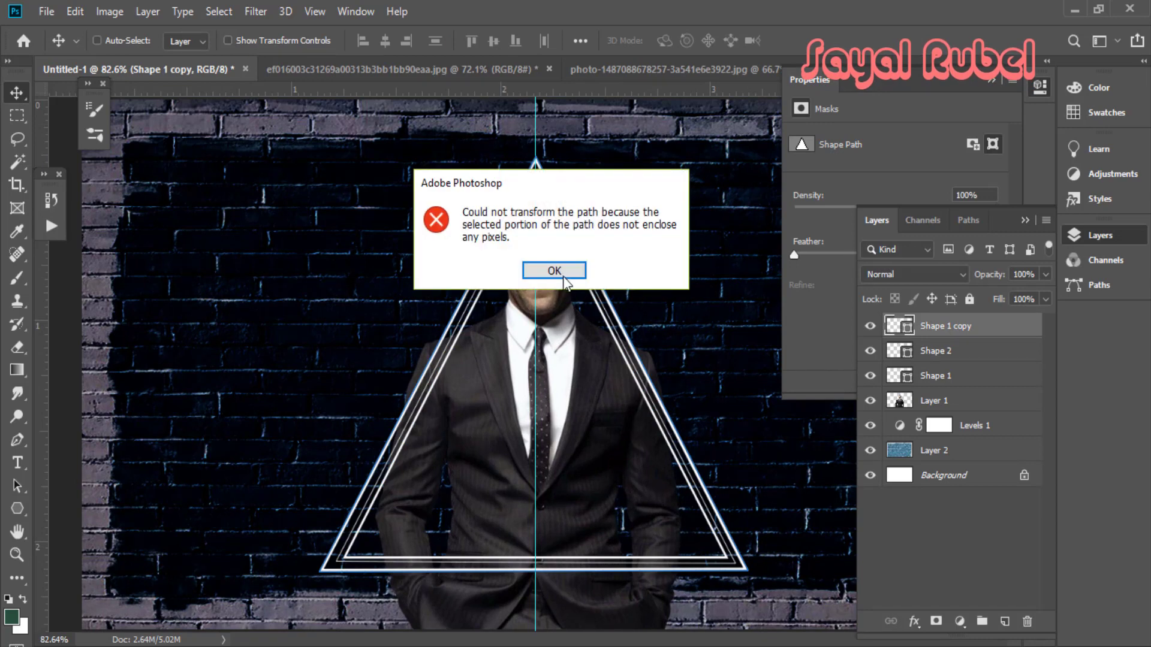
key(Return)
key(ctrl+t)
drag(748, 570, 744, 568)
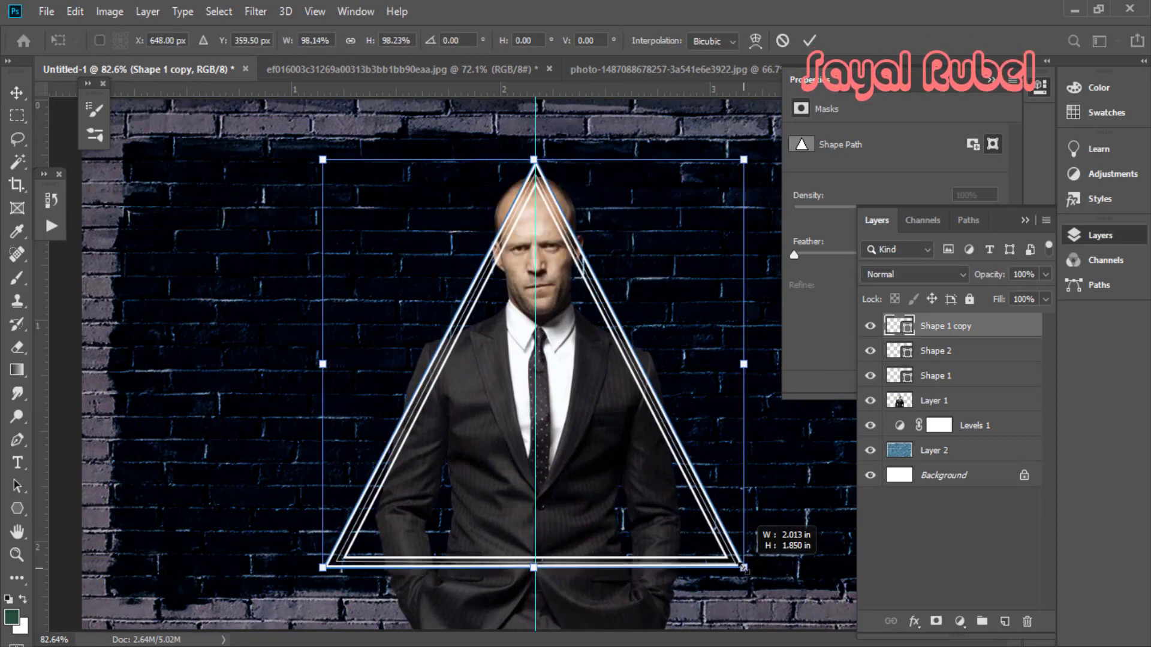
key(Return)
Examine the spacing along the triangles' base and check the transform bounds of Shape 1 copy and Shape 2.
scroll(744, 568, down, 1)
scroll(527, 545, up, 3)
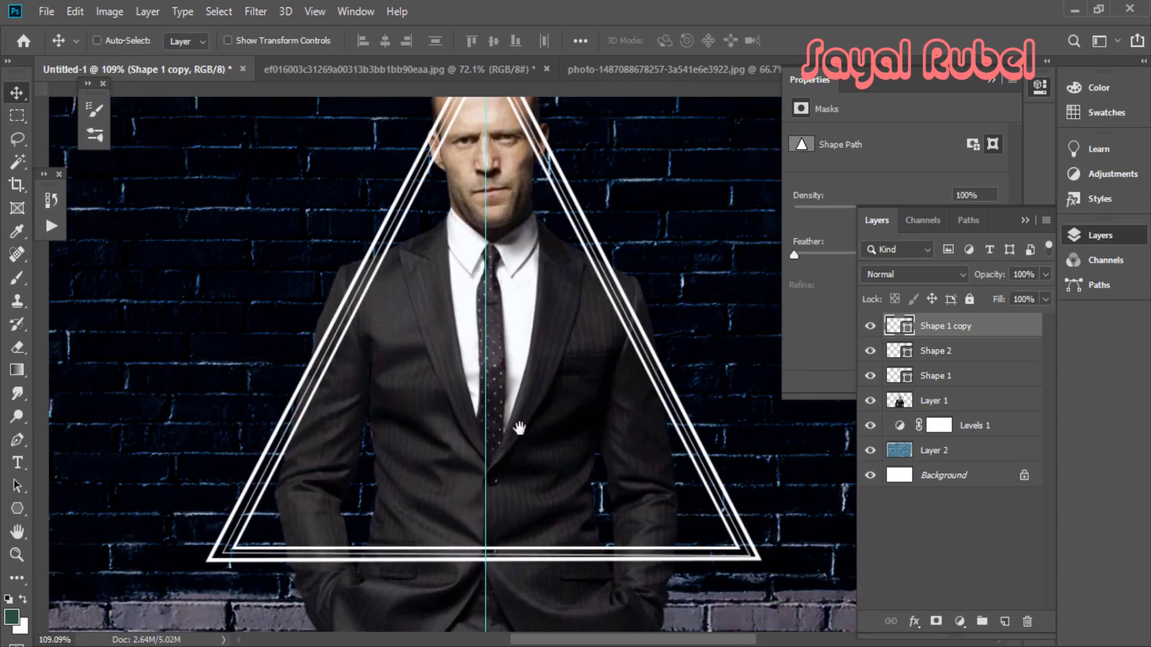
scroll(527, 546, up, 2)
scroll(488, 455, up, 2)
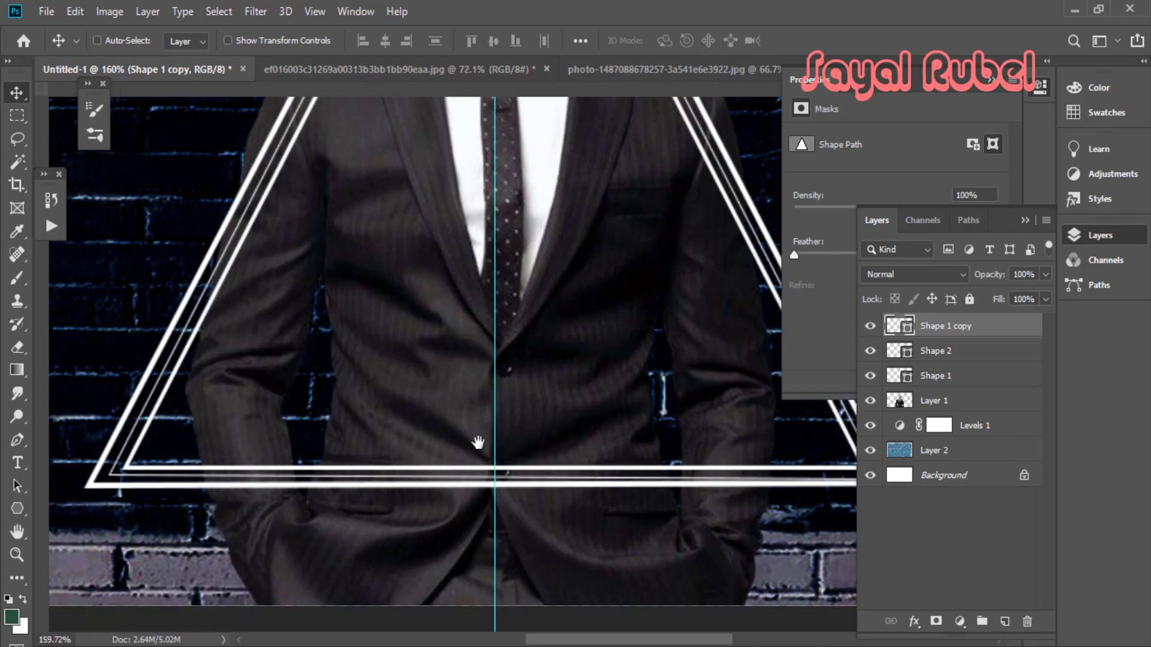
click(869, 350)
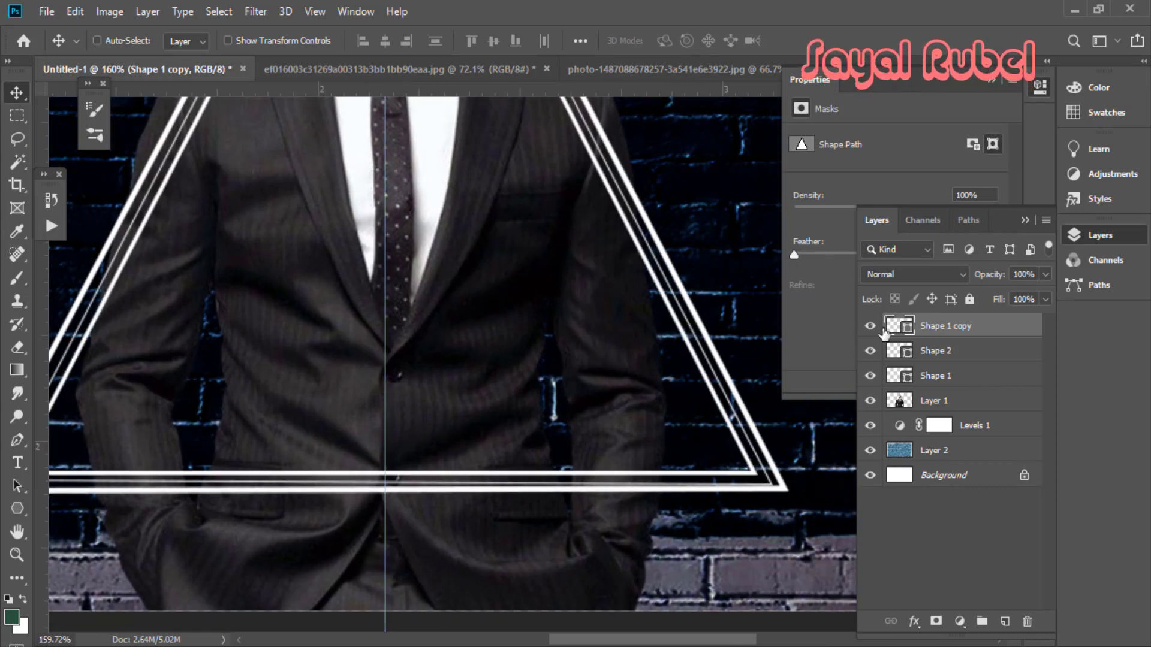
click(872, 376)
key(ctrl+t)
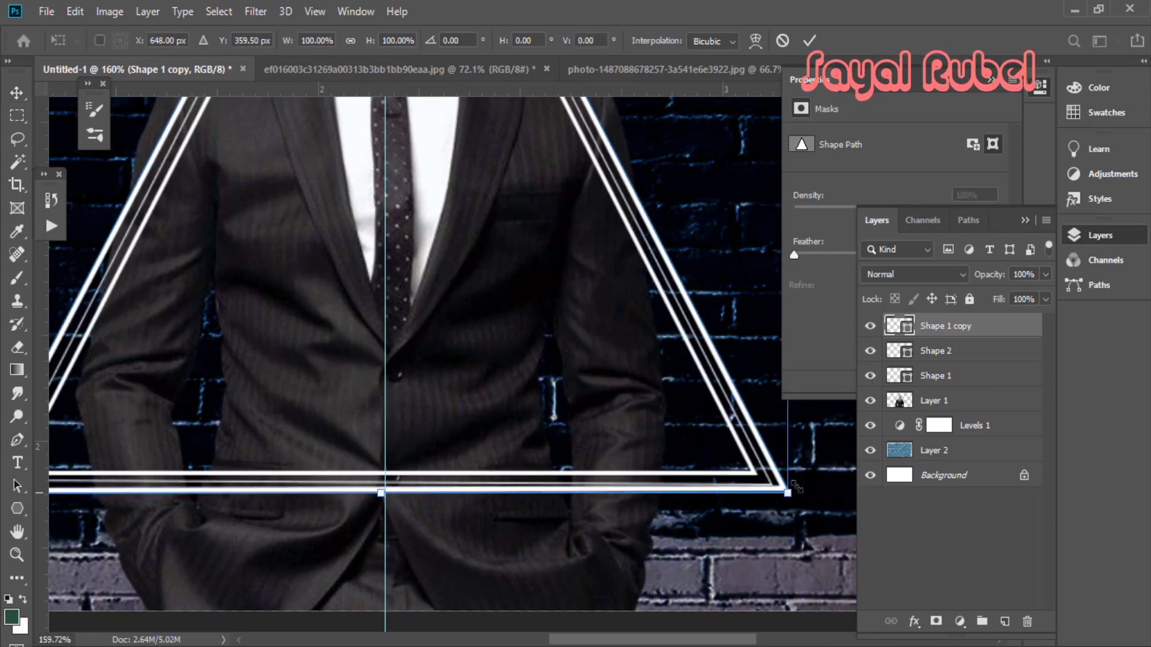
key(Return)
click(939, 357)
key(ctrl+t)
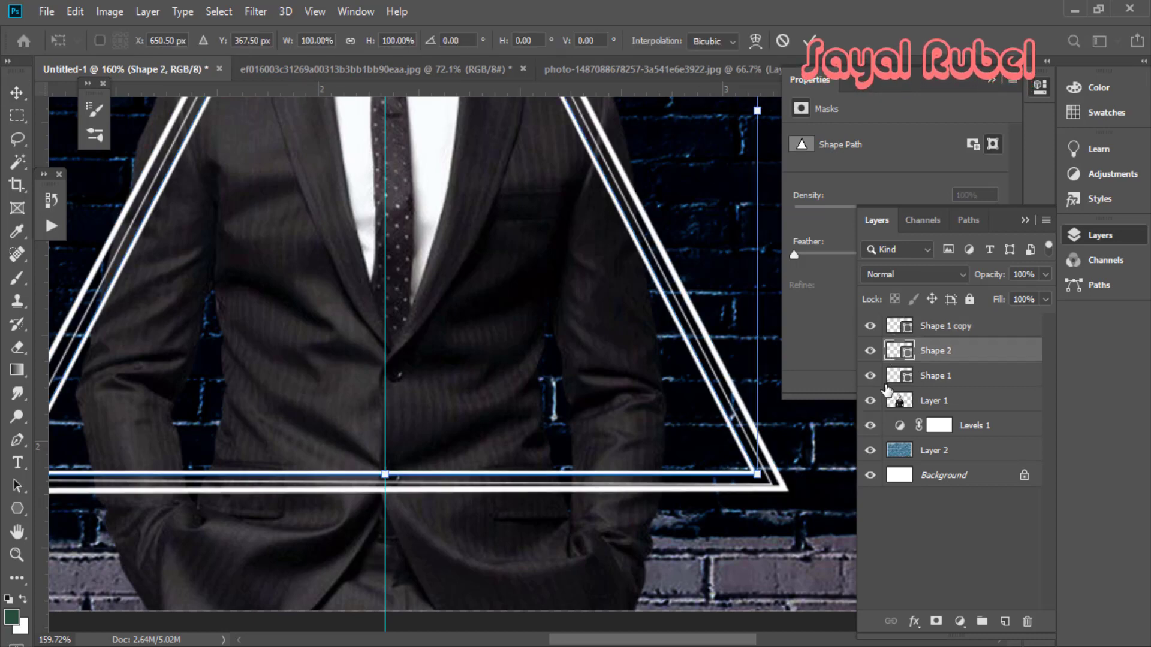
key(Return)
Skew the middle triangle, Shape 1, vertically by about -0.37° to raise its lower-right corner slightly.
click(935, 376)
key(ctrl+t)
drag(772, 482, 772, 479)
scroll(660, 486, down, 2)
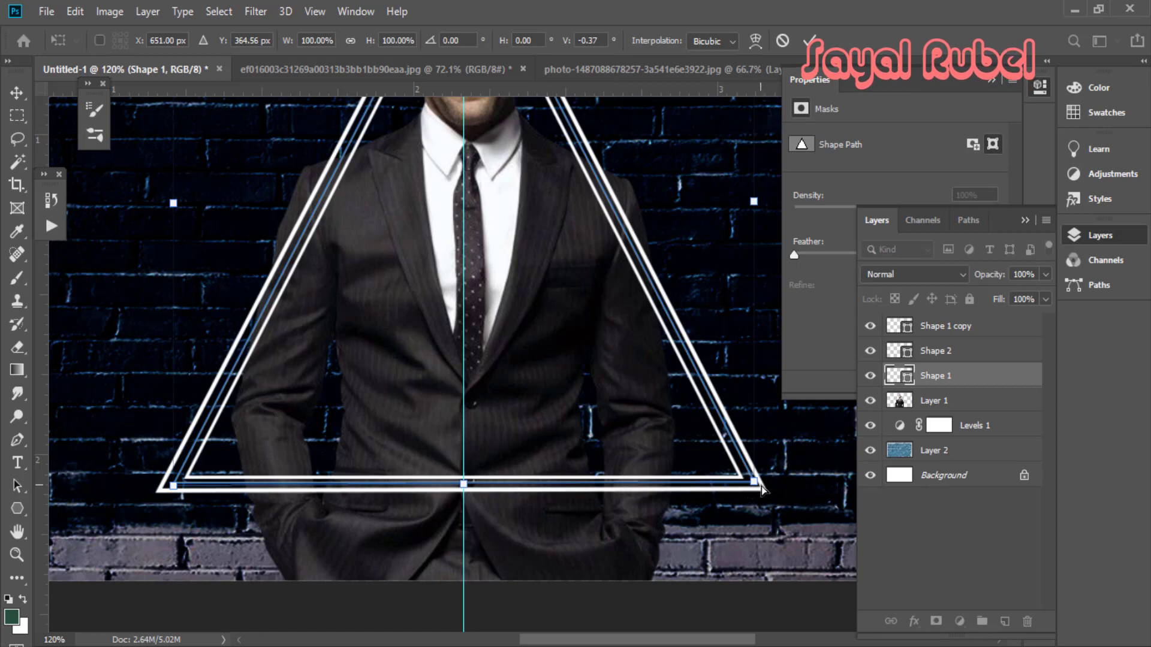
key(Return)
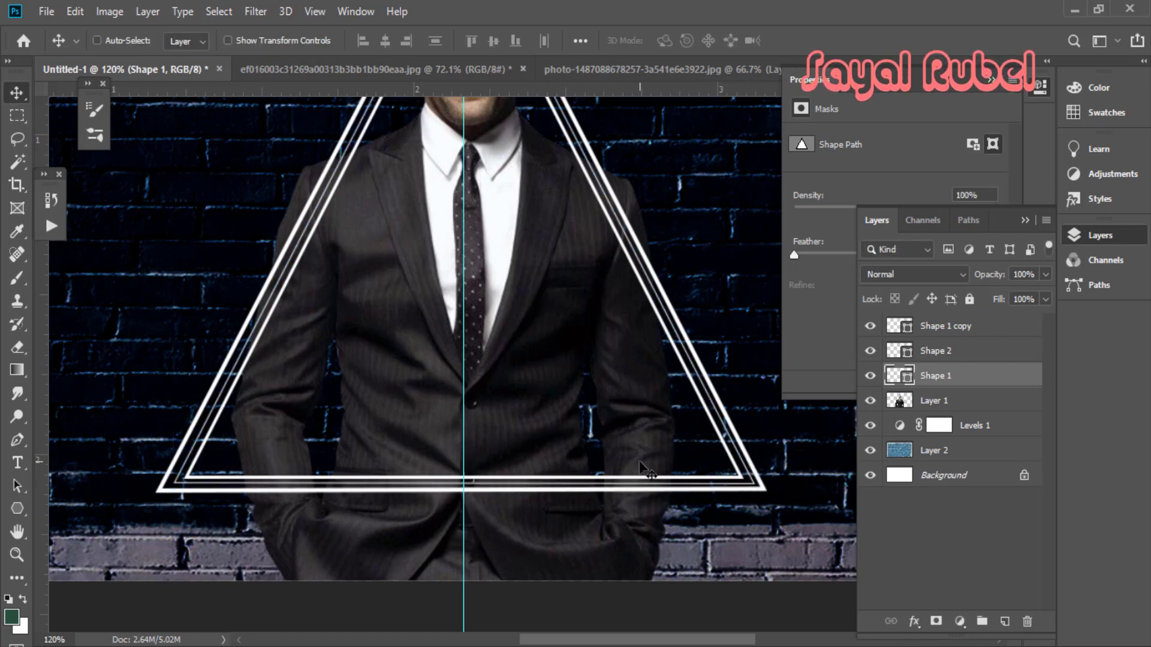
Inspect the triangles' spacing at base and apex, hiding and showing Shape 2, and check Shape 1's path at the guide.
scroll(638, 460, down, 2)
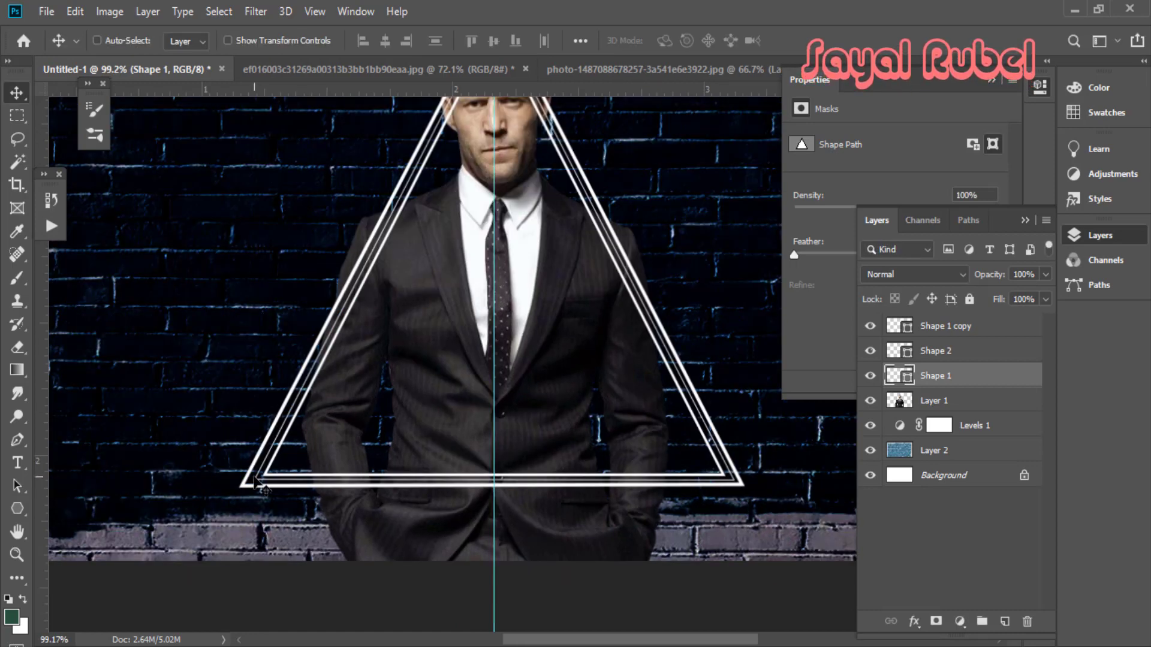
click(932, 356)
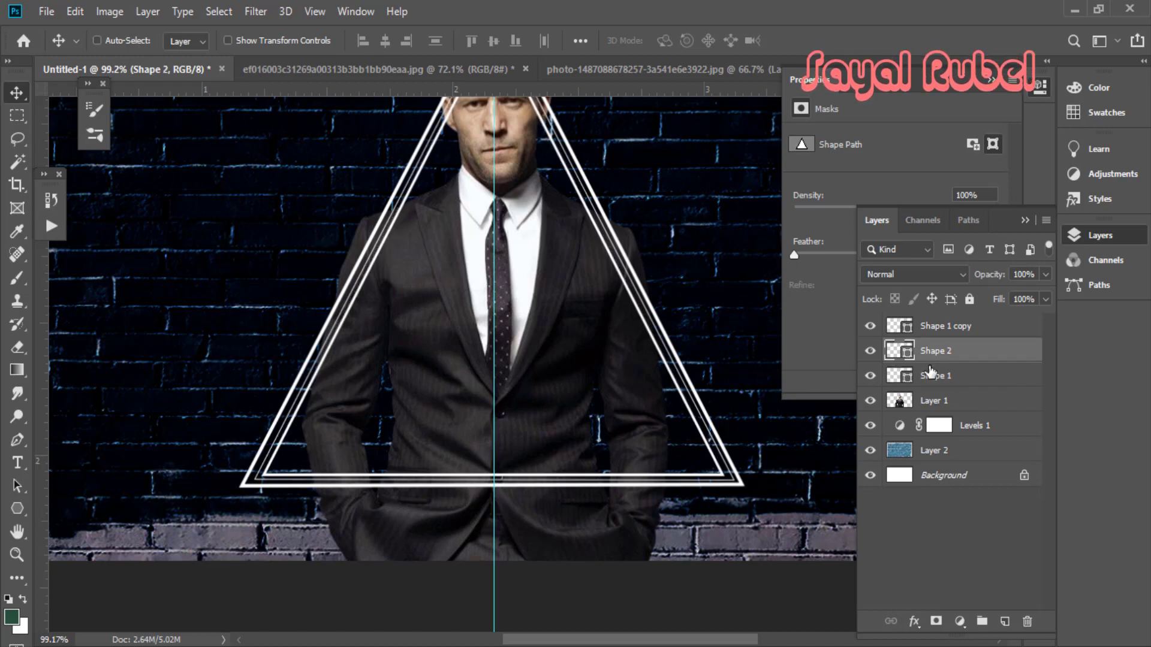
click(929, 375)
scroll(719, 395, down, 2)
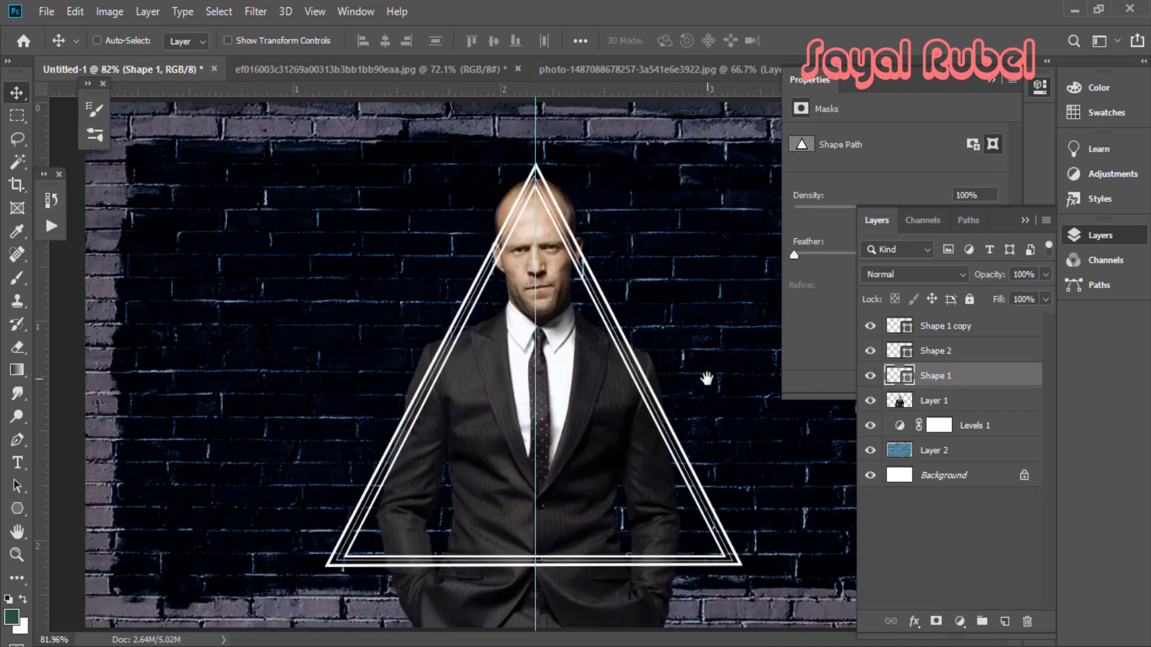
scroll(659, 384, up, 4)
scroll(458, 179, up, 3)
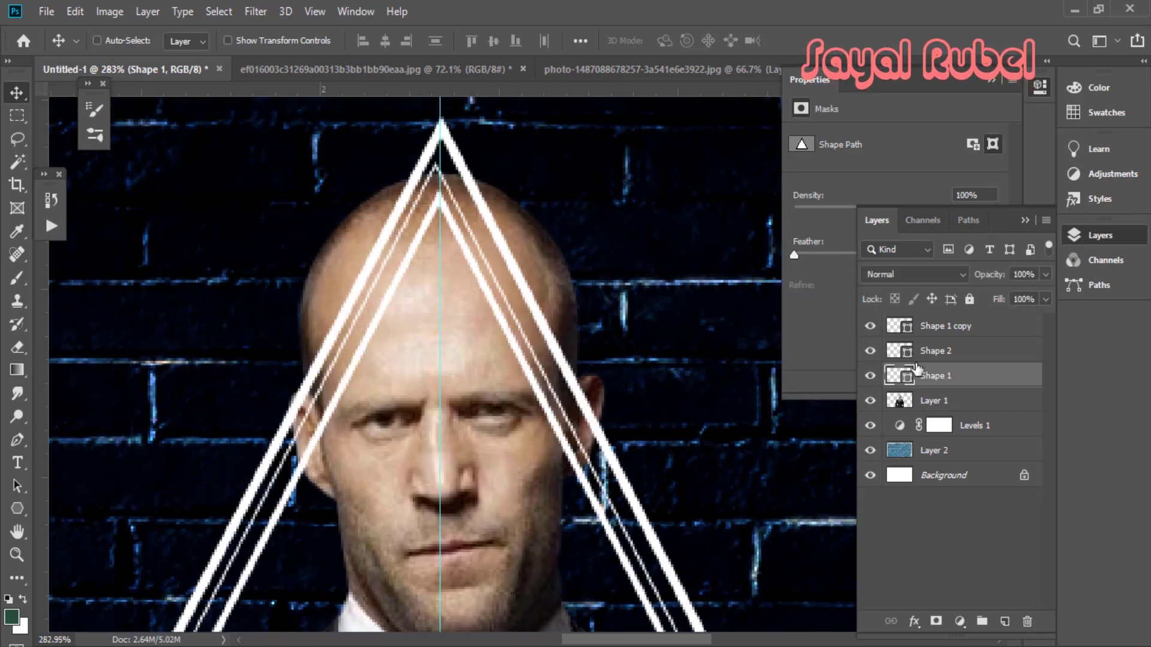
click(897, 358)
click(871, 352)
click(870, 352)
click(926, 376)
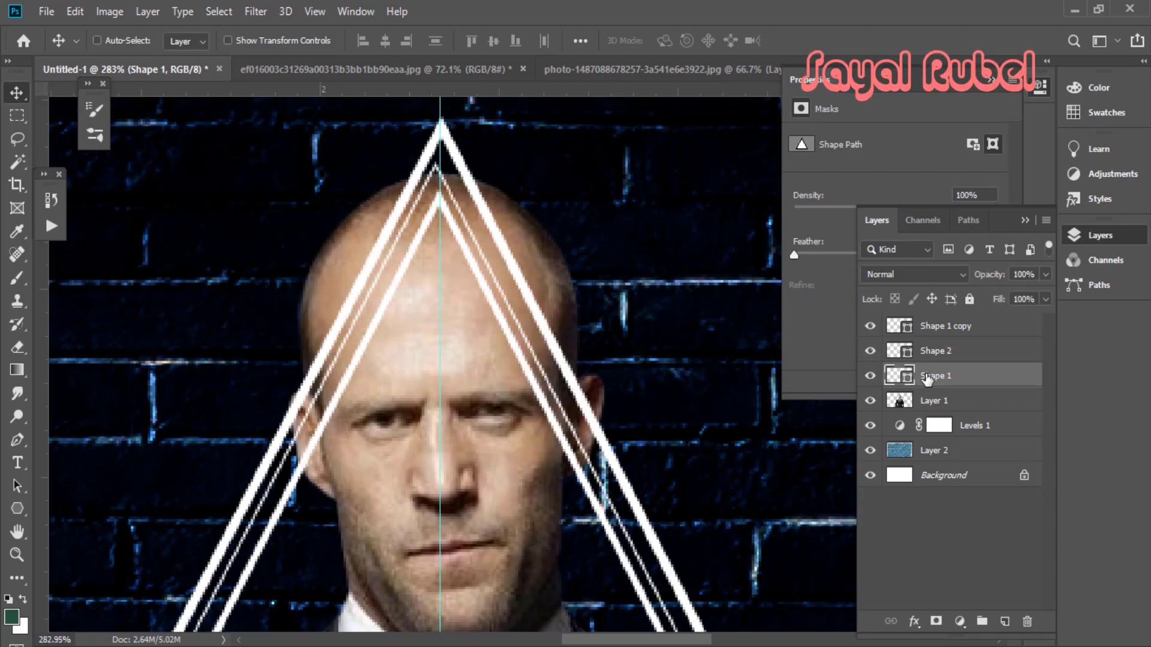
key(p)
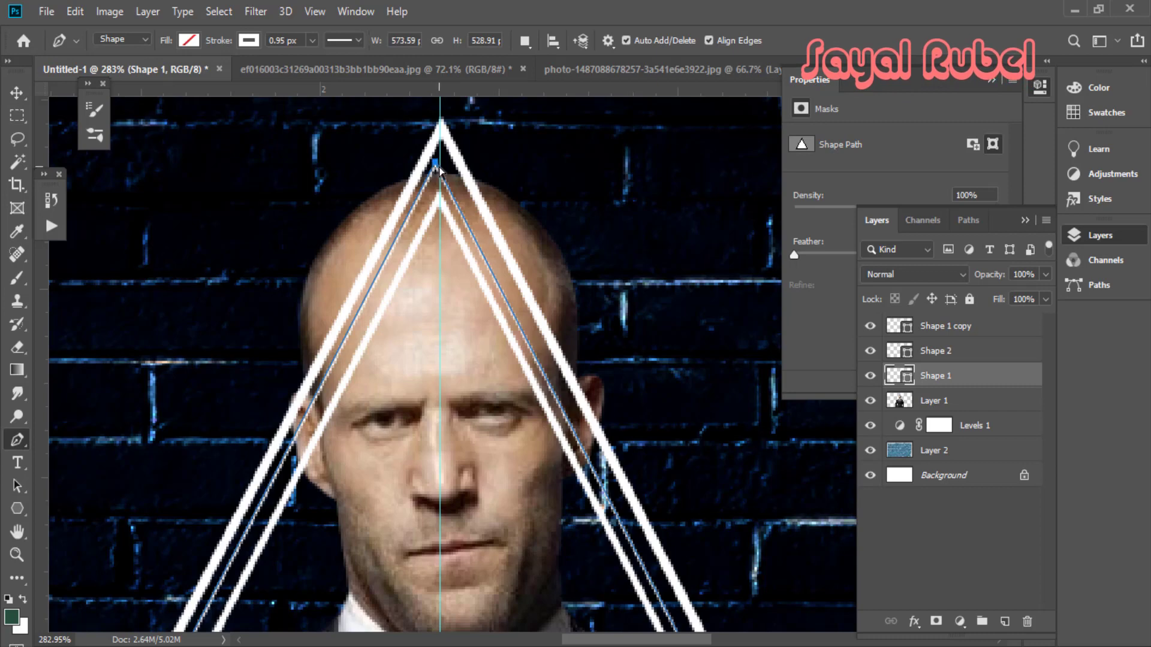
Try an Outer Glow with its default settings on the outer triangle, Shape 1 copy, and undo it.
scroll(512, 207, down, 5)
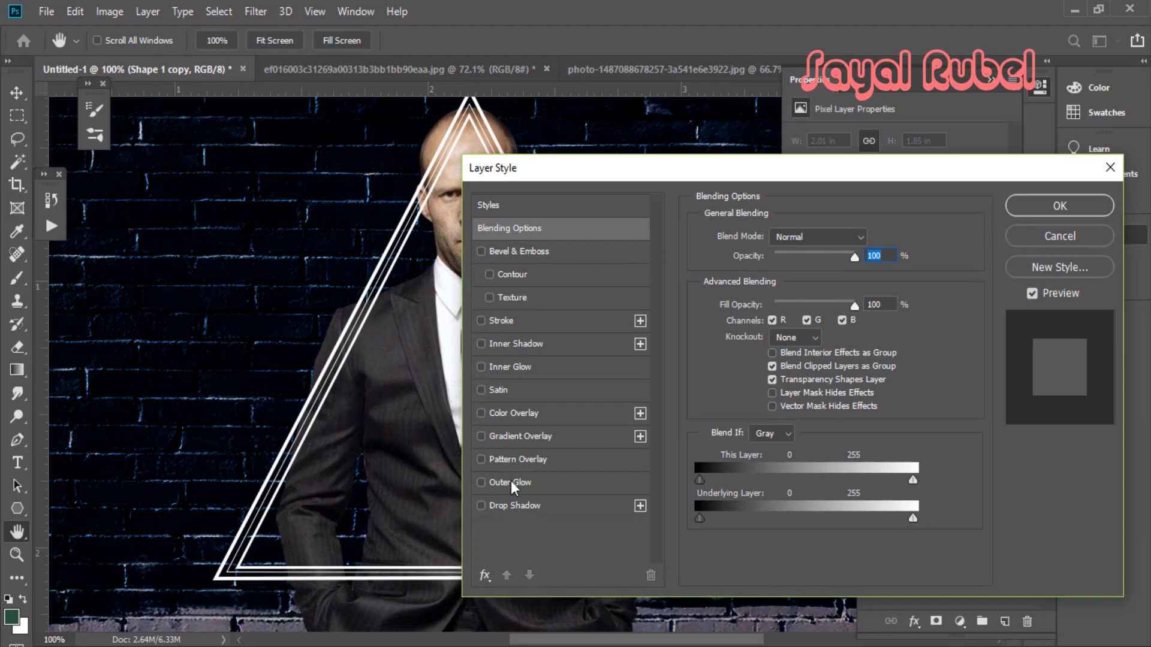
click(511, 483)
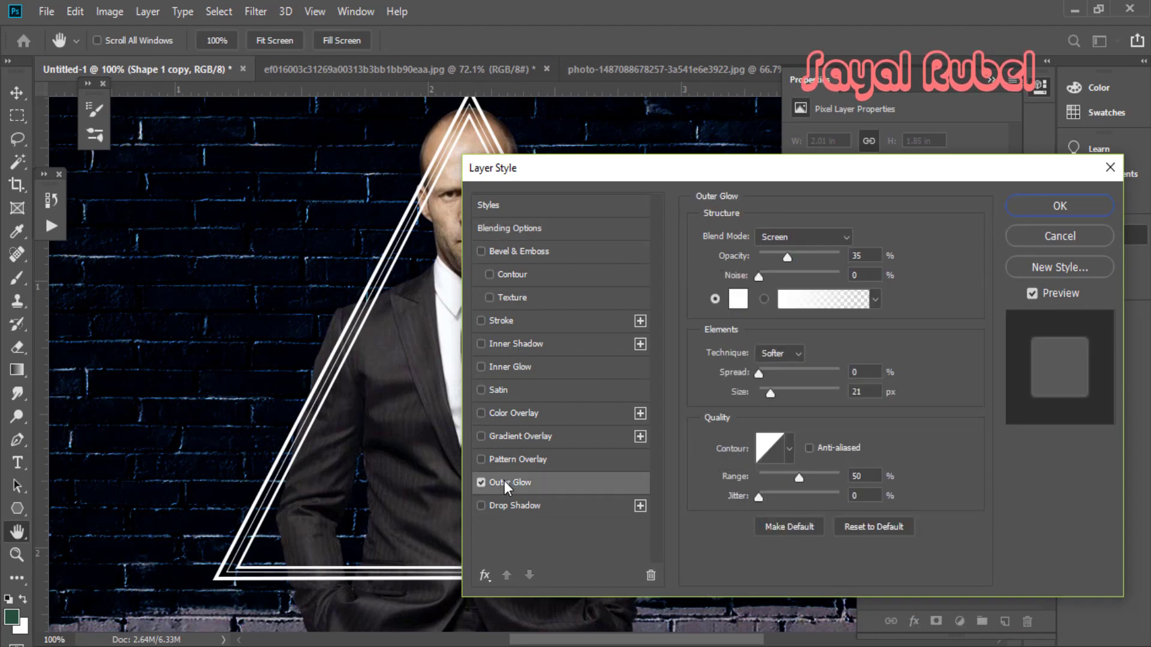
key(Return)
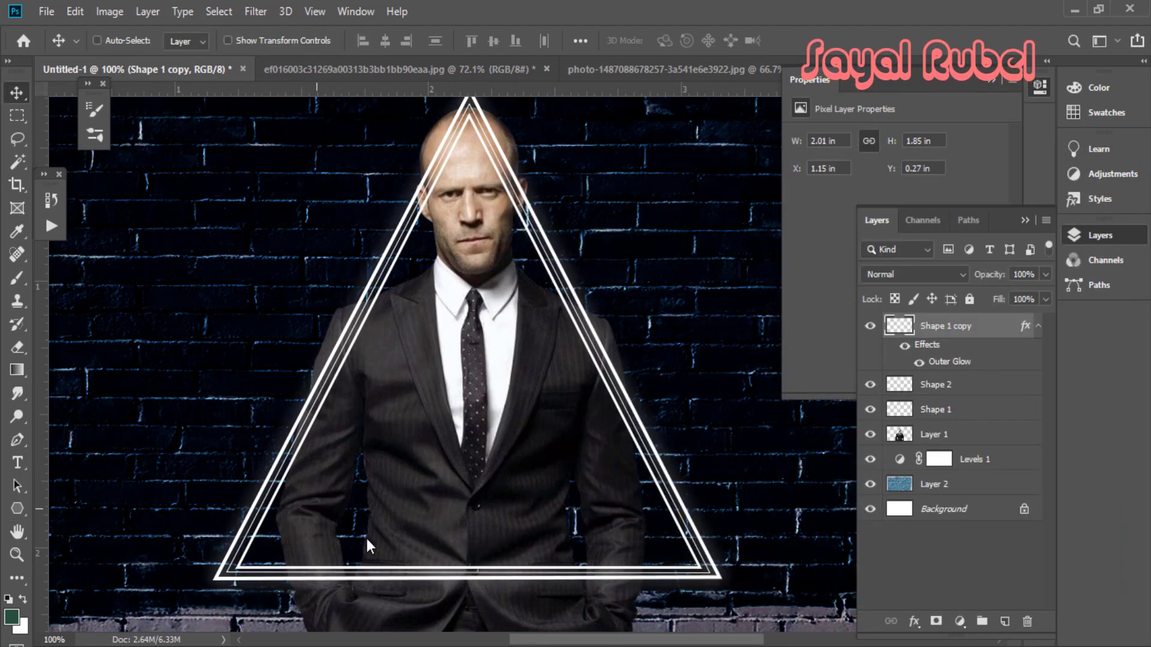
key(ctrl+z)
Add an Outer Glow to the outer triangle, Shape 1 copy, and change the glow colour to bright blue.
double_click(905, 331)
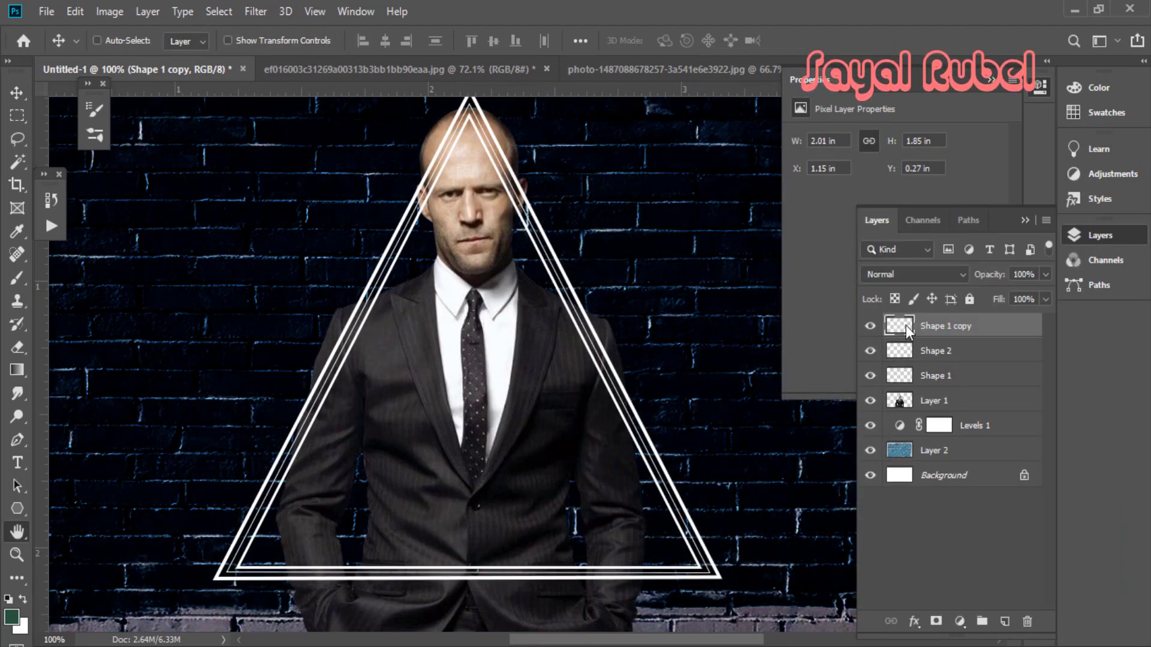
scroll(387, 419, up, 1)
click(522, 481)
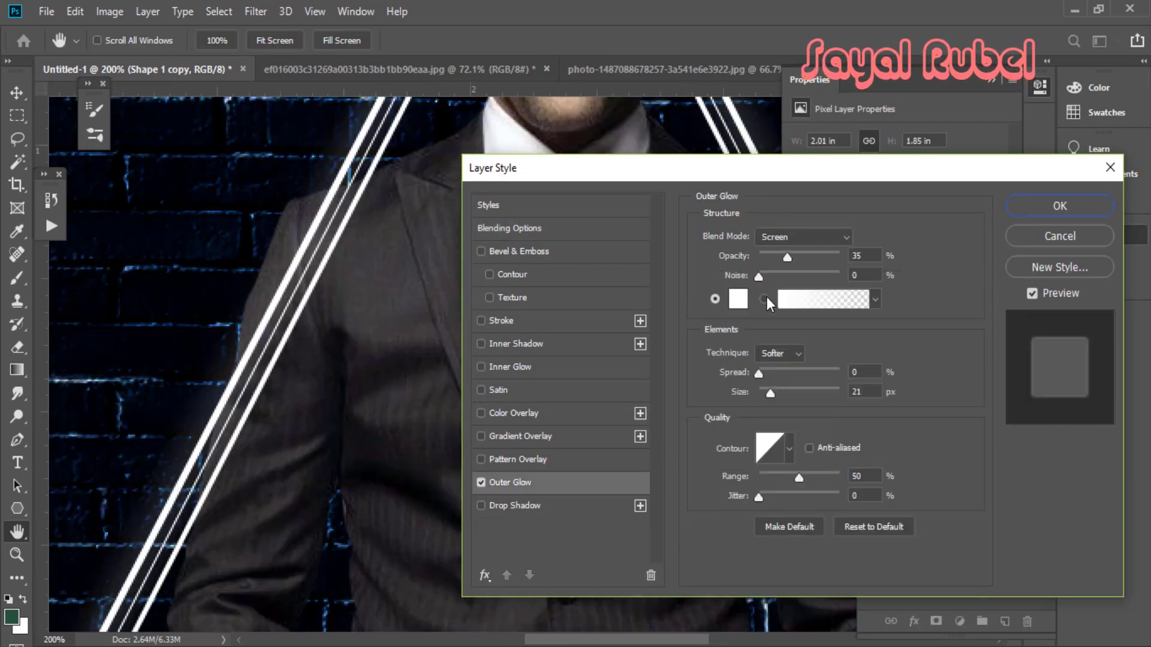
click(739, 299)
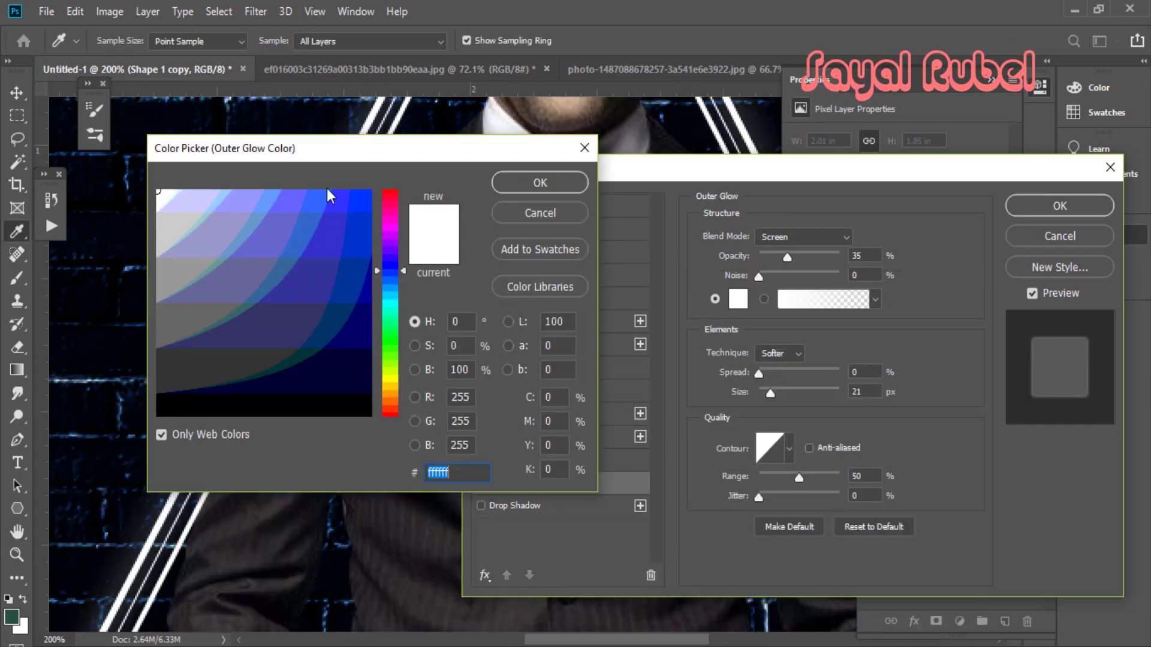
click(358, 189)
click(520, 181)
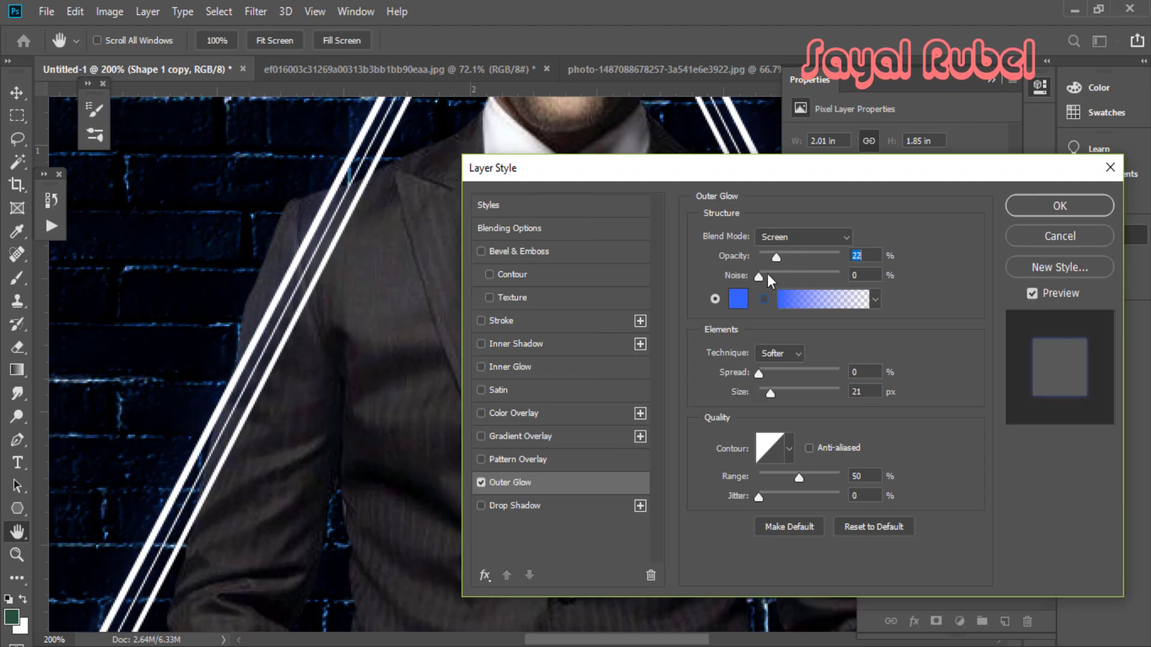
Set the blue outer glow on Shape 1 copy to 64% opacity, 9% spread and 6 px size.
drag(772, 277, 811, 258)
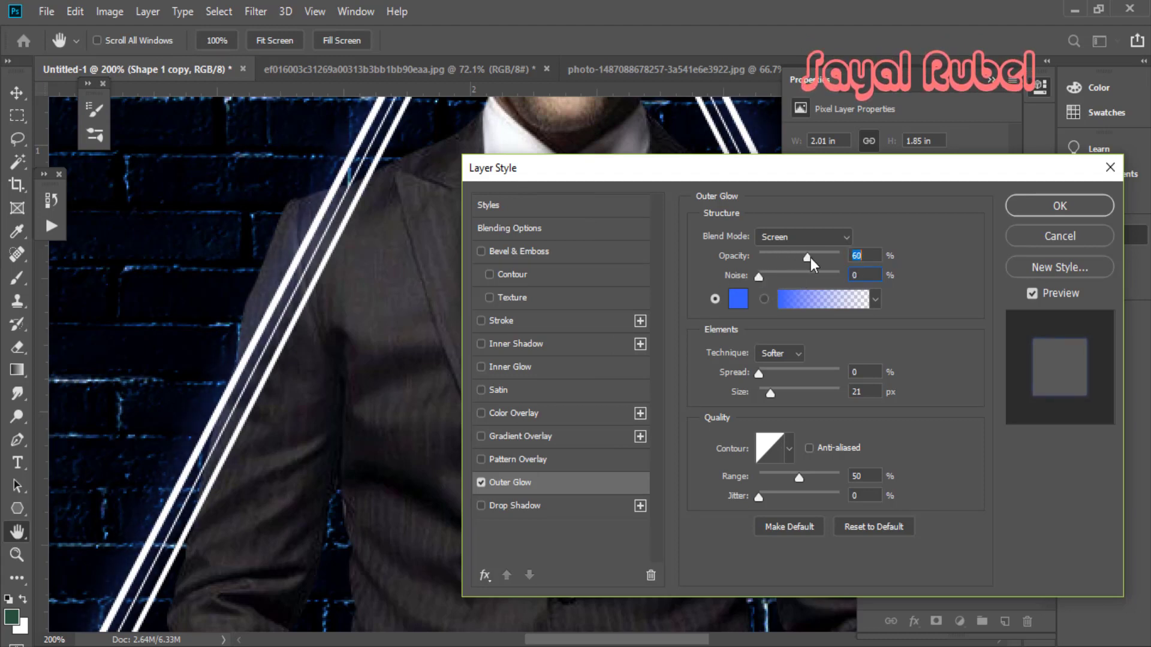
mouse_move(759, 374)
mouse_down()
mouse_move(768, 373)
mouse_move(765, 393)
mouse_up()
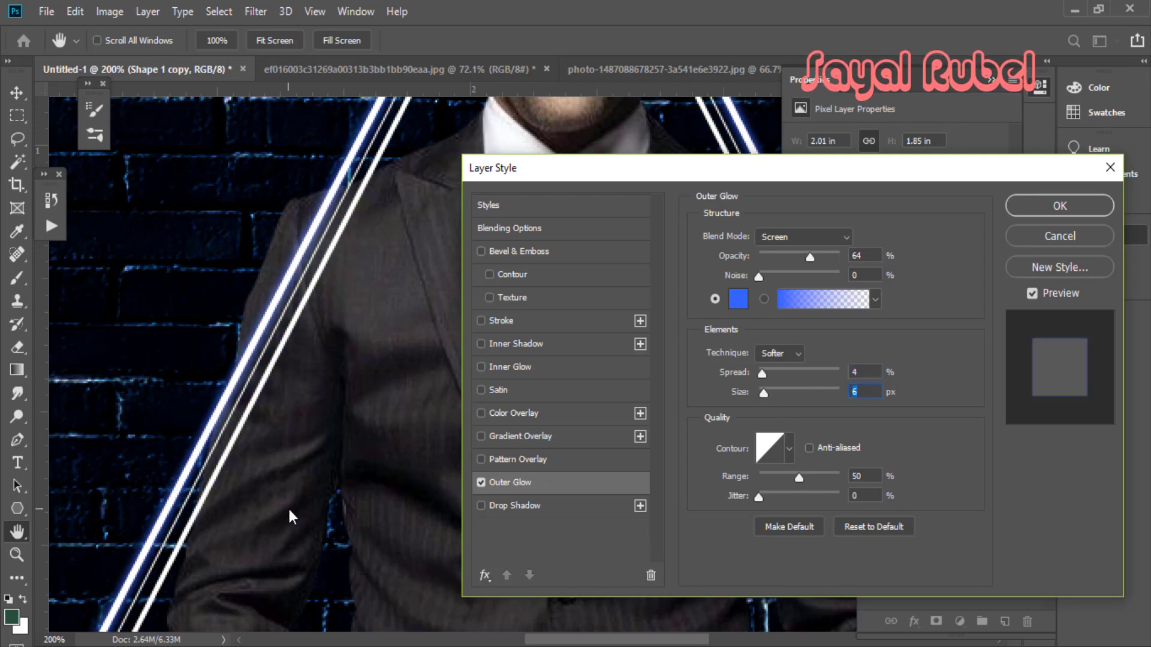
scroll(287, 506, down, 1)
scroll(420, 409, up, 2)
drag(419, 408, 196, 480)
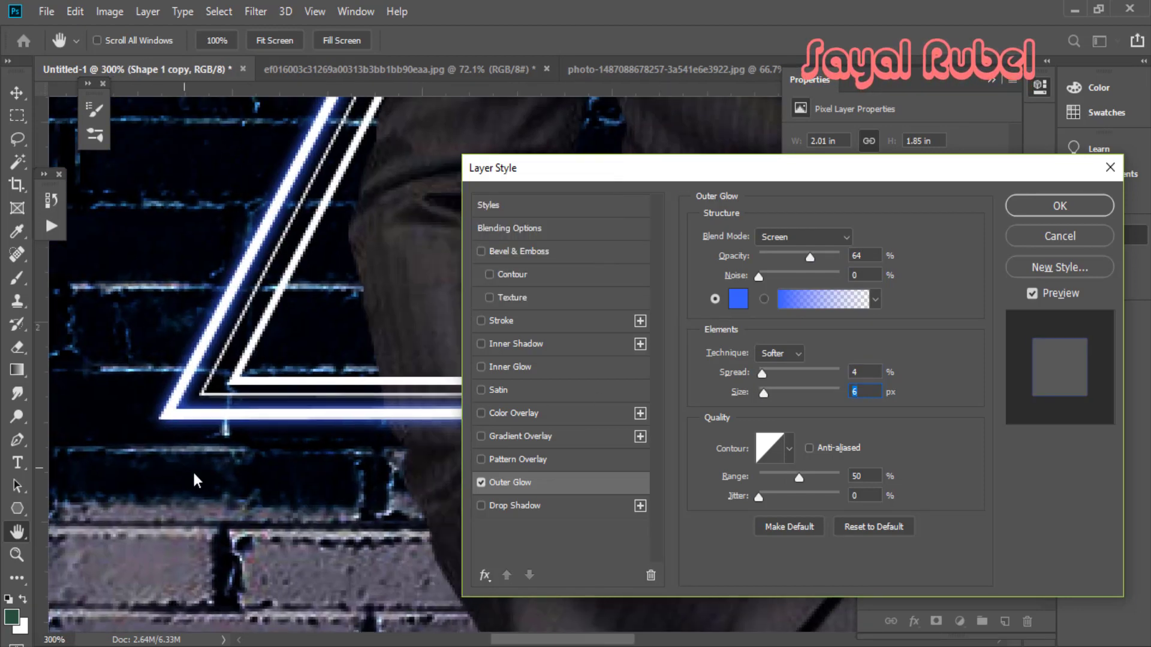
drag(764, 373, 768, 374)
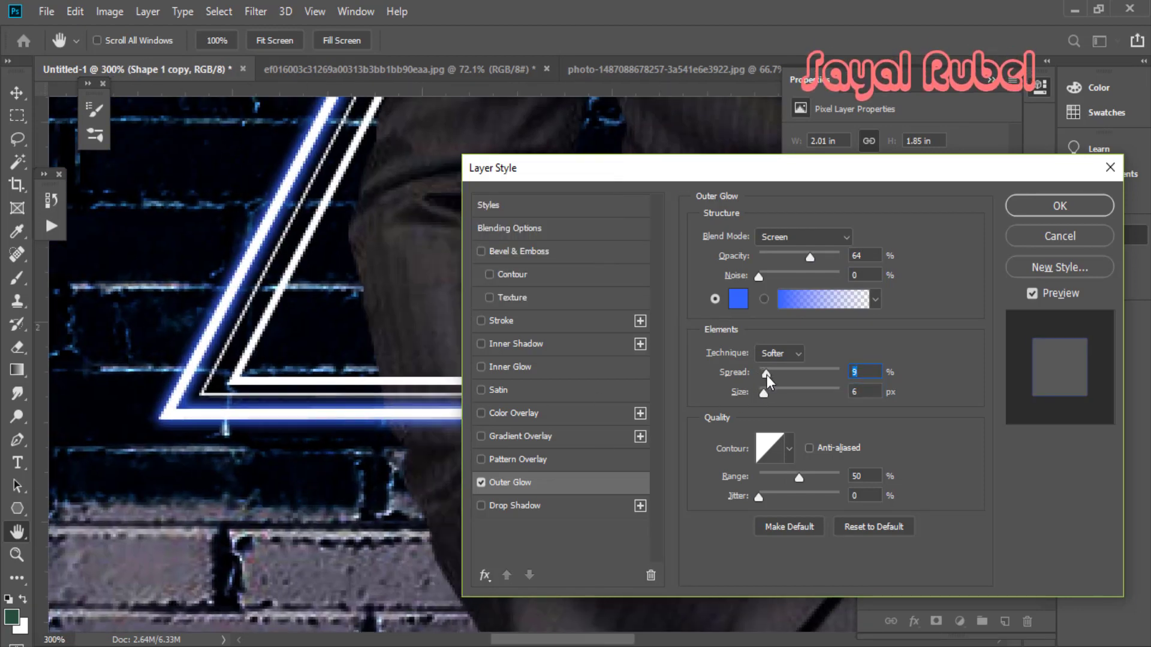
scroll(232, 407, down, 1)
scroll(229, 400, down, 1)
drag(419, 138, 219, 412)
drag(411, 225, 332, 418)
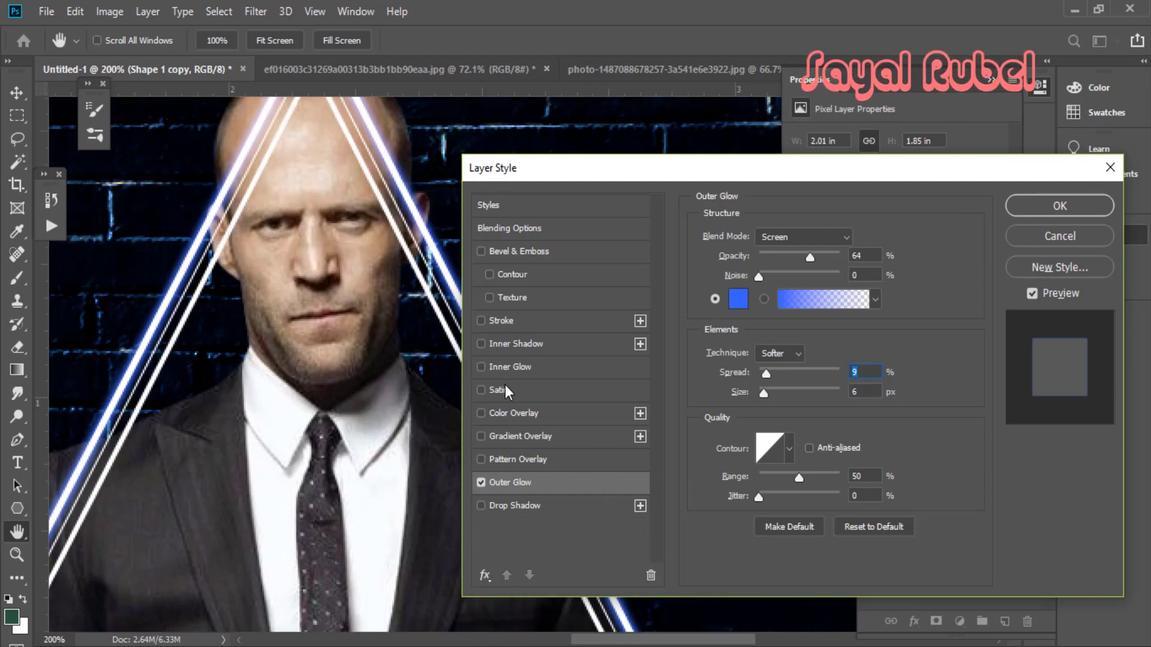
Add an Inner Glow to Shape 1 copy and set its colour to 6666ff.
click(482, 368)
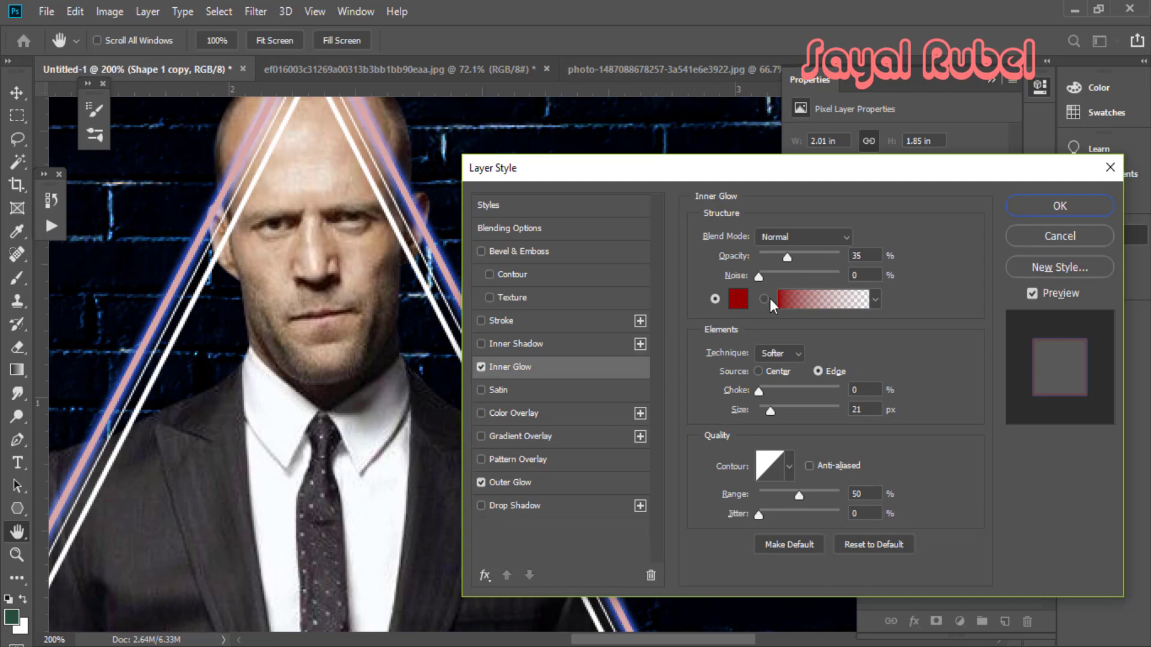
click(739, 298)
drag(526, 228, 464, 271)
click(579, 285)
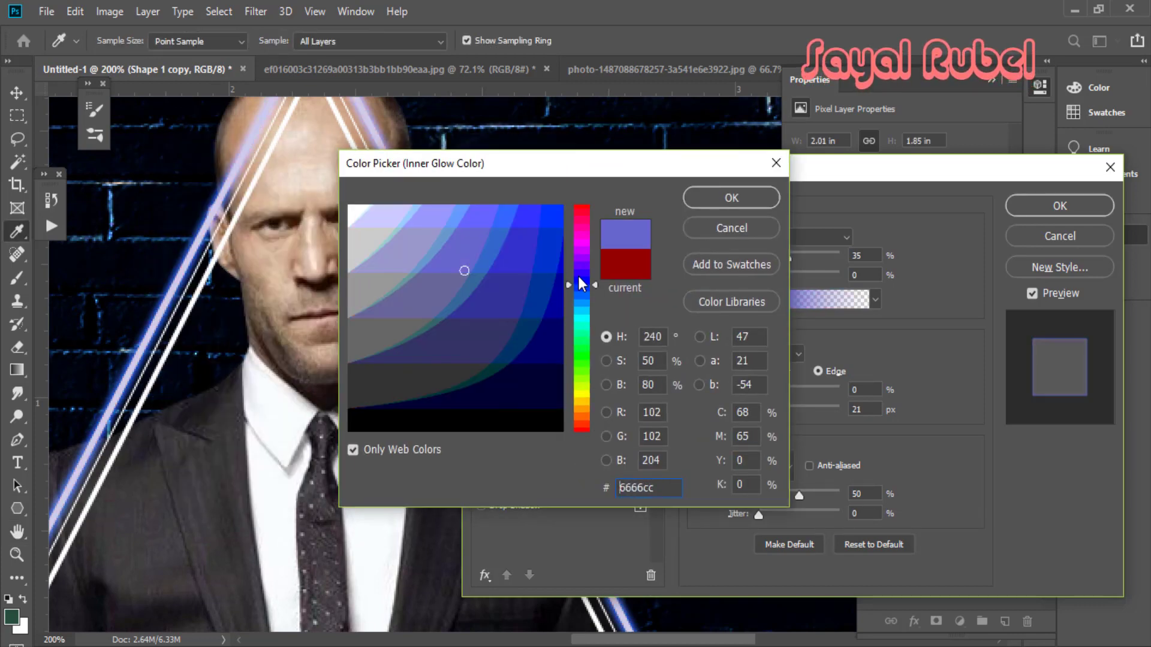
drag(577, 275, 574, 300)
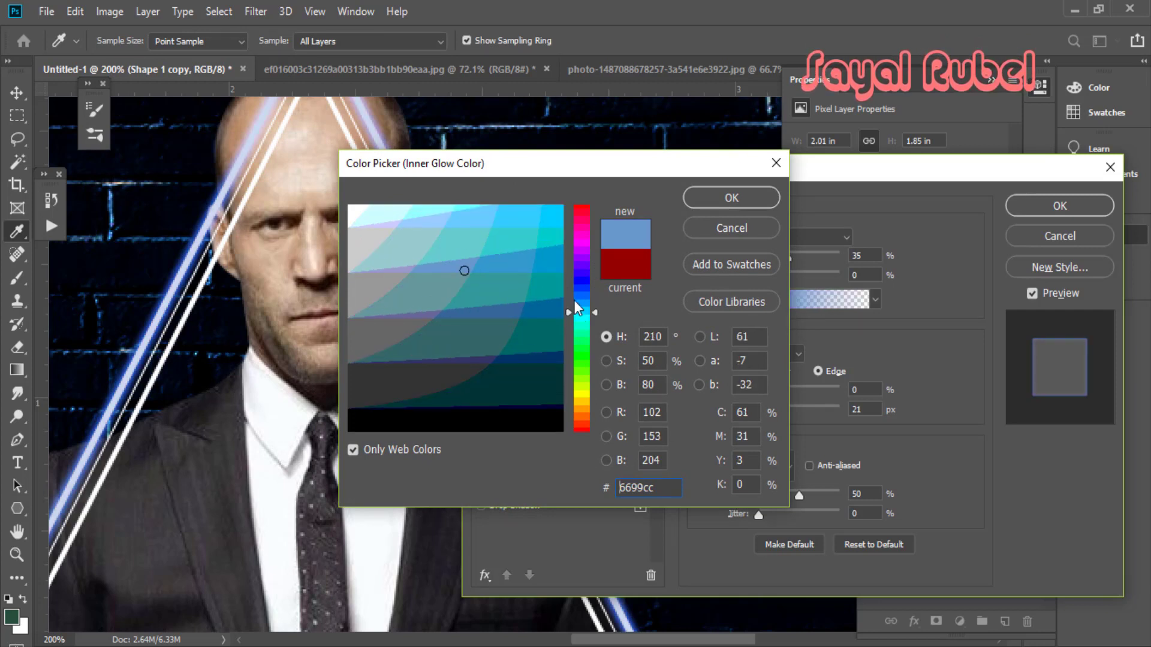
drag(473, 169, 624, 183)
drag(734, 325, 731, 291)
click(706, 228)
drag(706, 231, 636, 223)
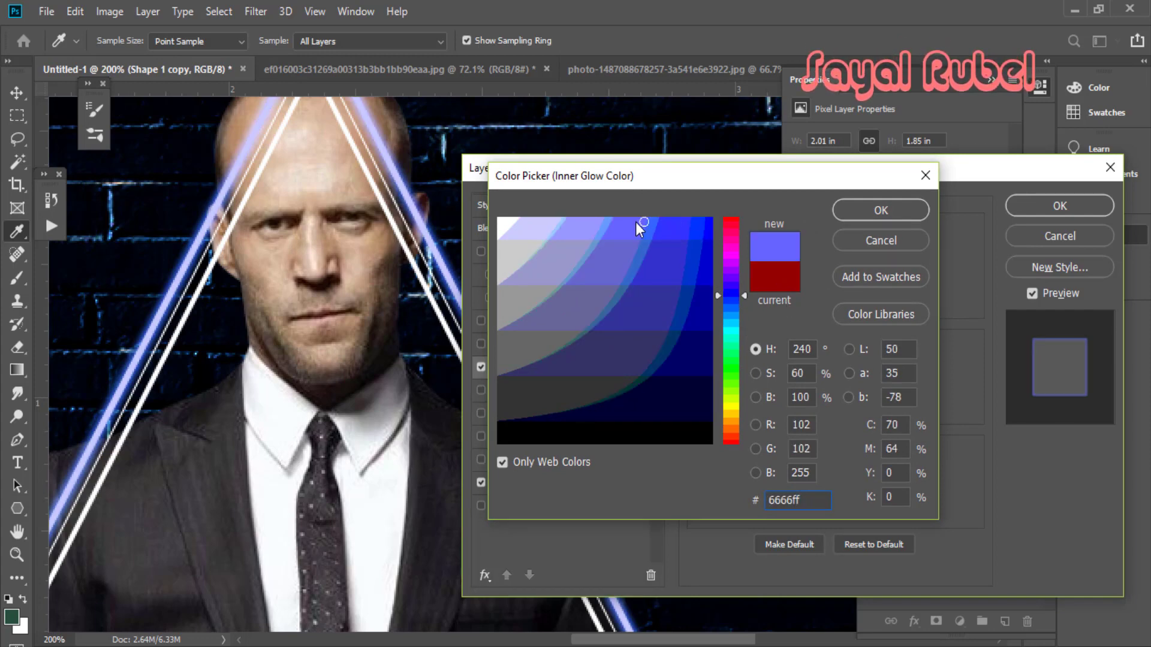
key(ctrl+minus)
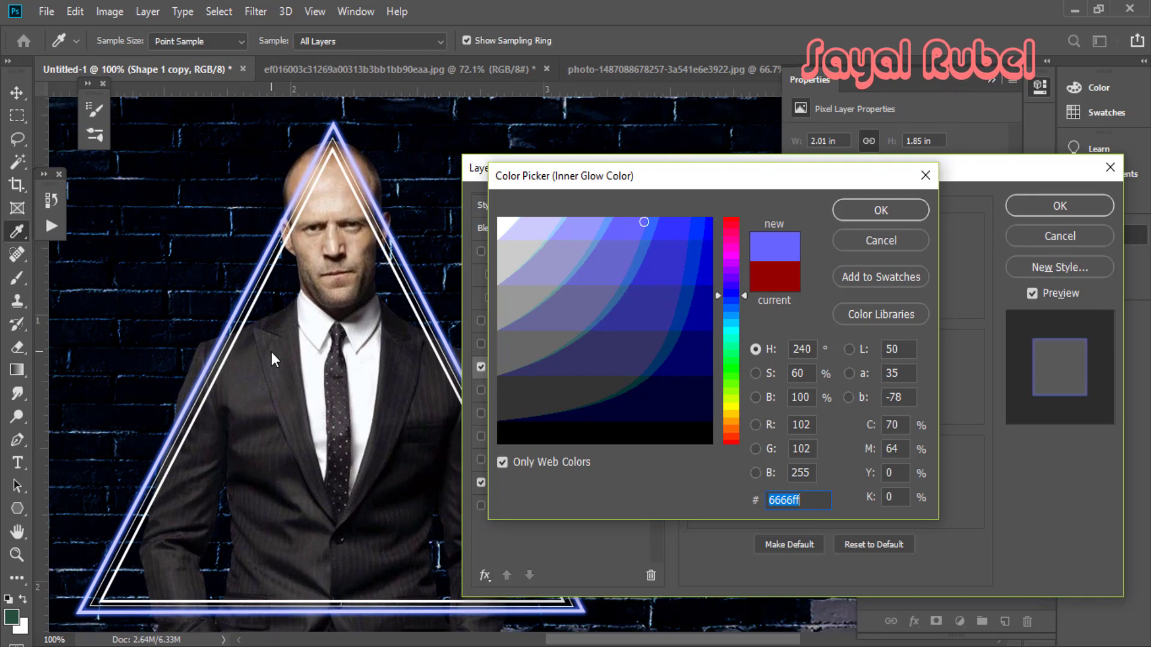
click(881, 209)
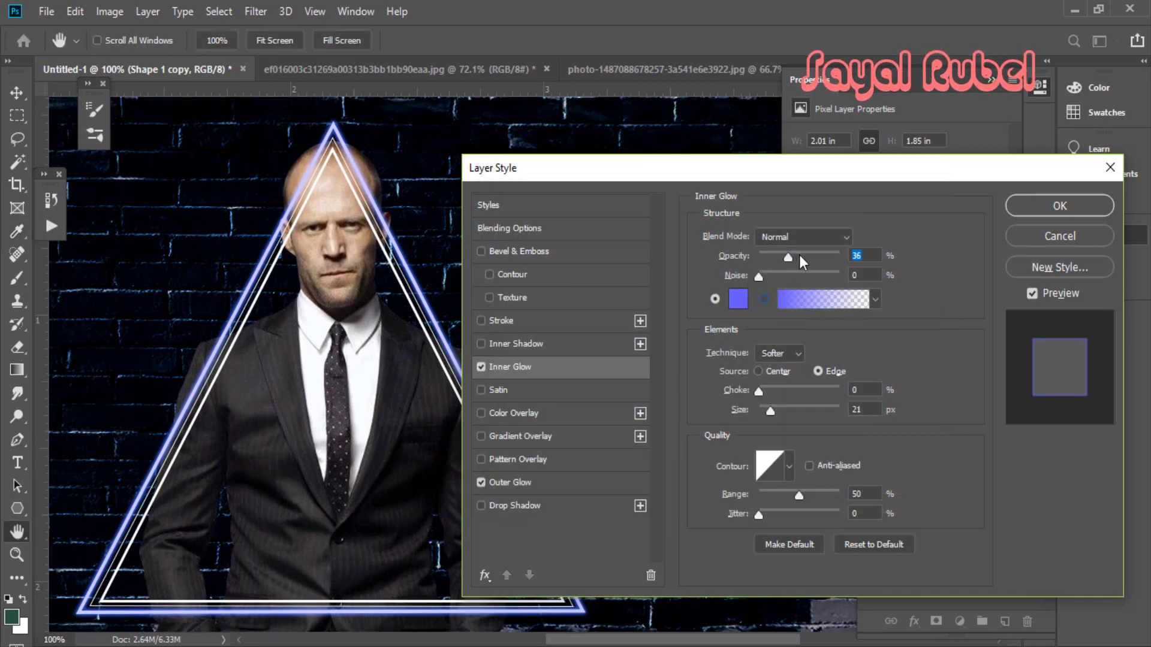
Set the opacity of the inner glow on Shape 1 copy to 29%.
drag(800, 255, 788, 255)
key(space)
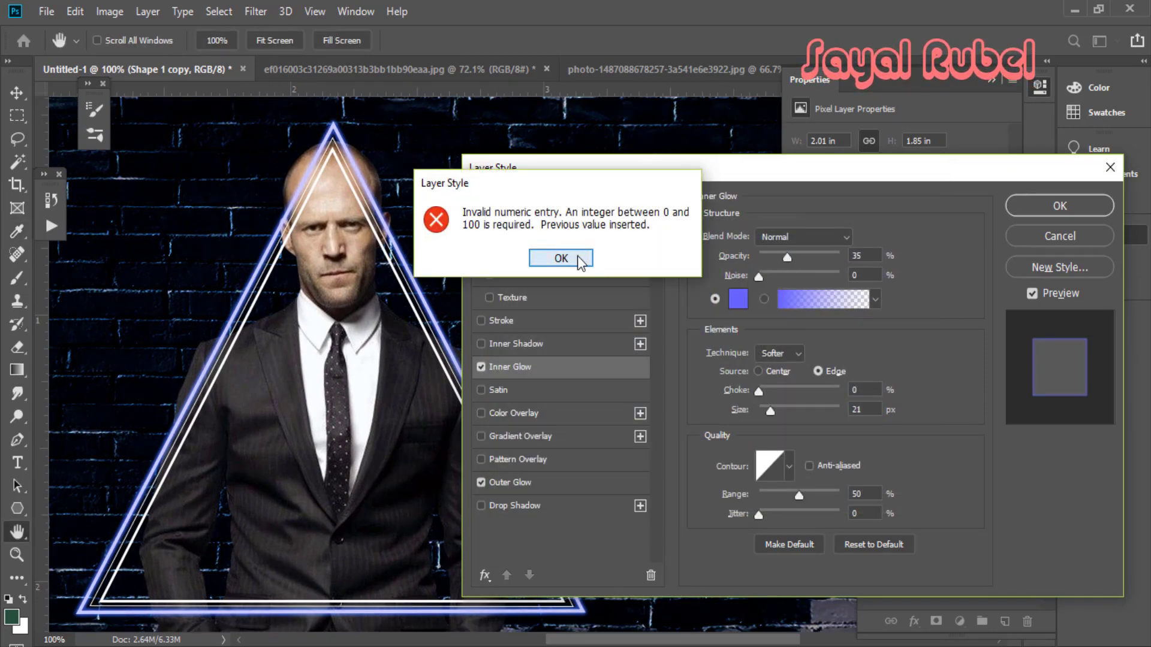
key(ctrl+plus)
click(561, 258)
key(ctrl+plus)
key(ctrl+plus)
drag(788, 257, 782, 257)
Try the inner glow from the Center with 88% choke, and return to Edge with 0% choke and 81 px size.
click(759, 371)
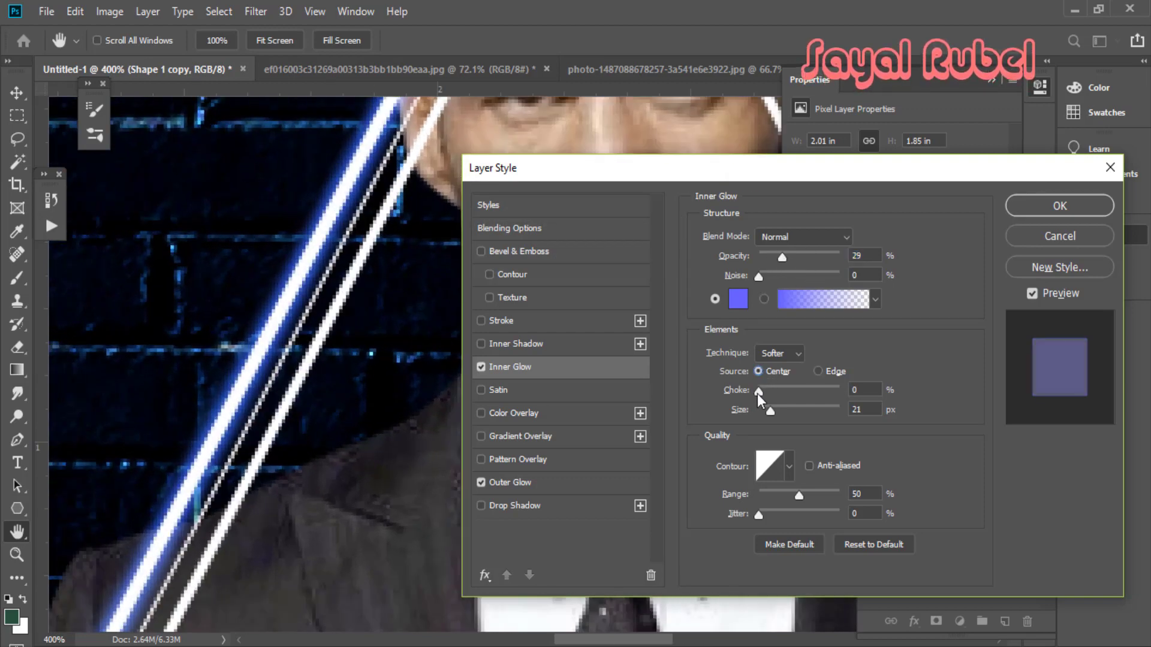
drag(758, 392, 766, 393)
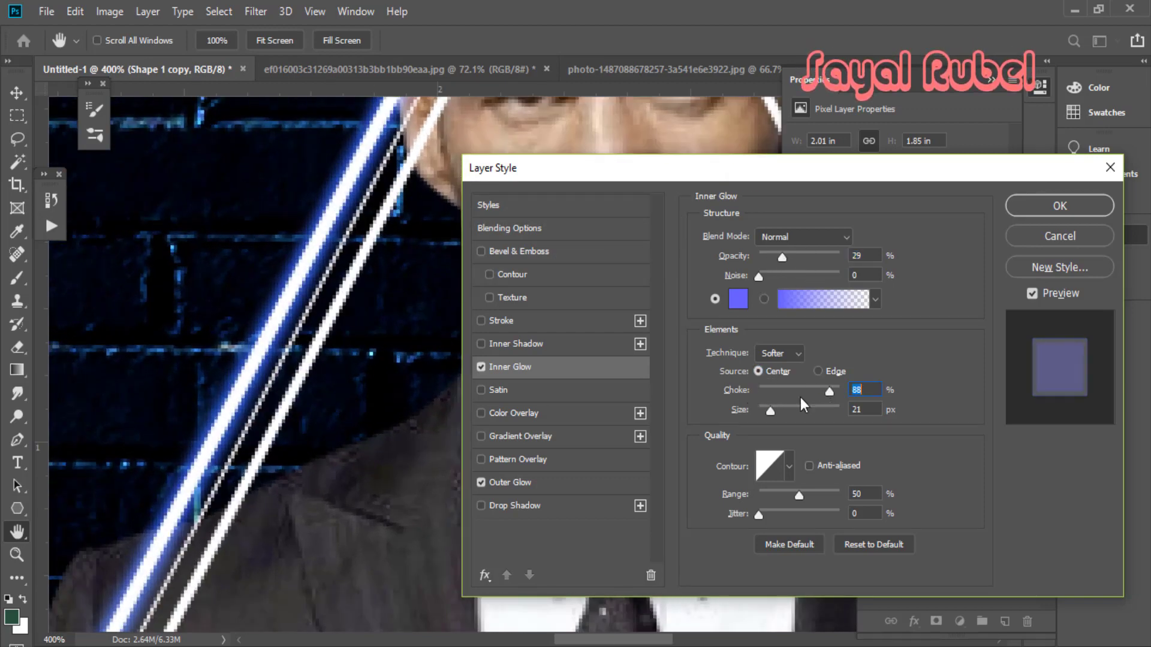
click(819, 371)
drag(829, 390, 787, 413)
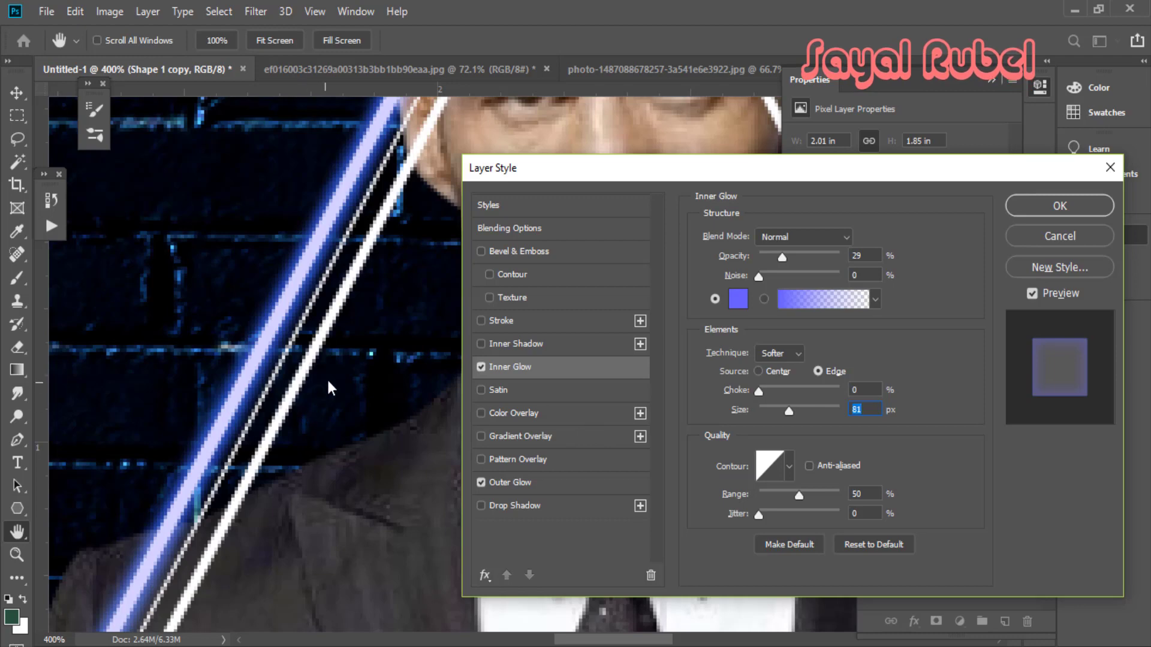
alt+click(360, 386)
alt+click(359, 386)
Change the inner glow colour of Shape 1 copy to pure blue, 0000ff.
click(741, 306)
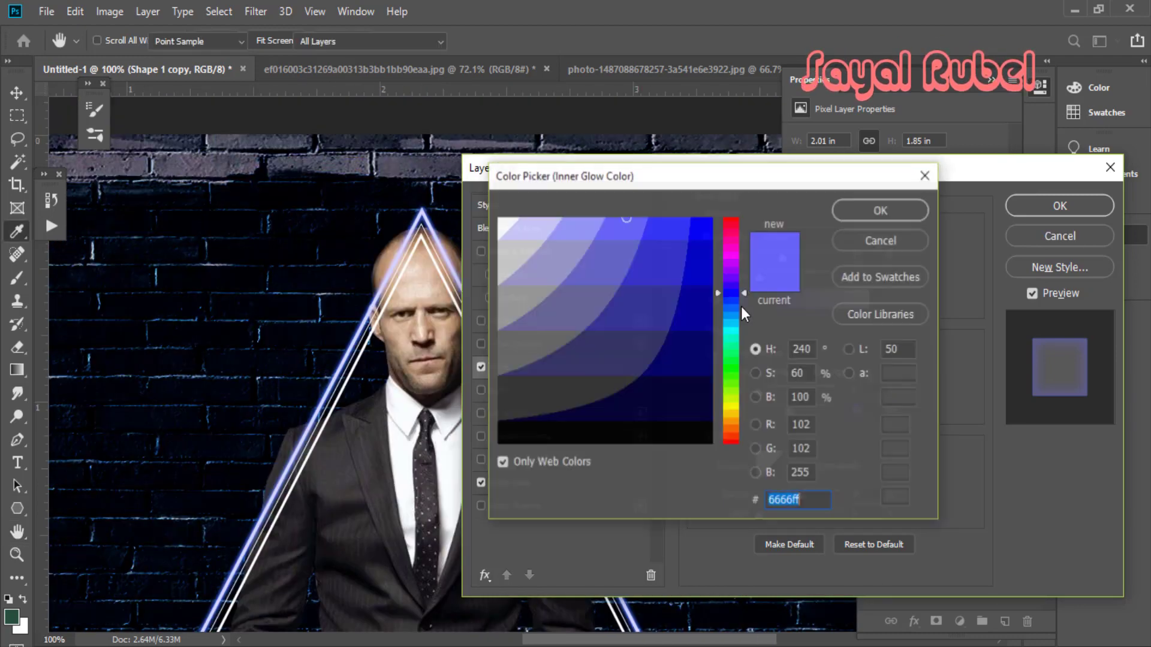
click(741, 307)
click(772, 280)
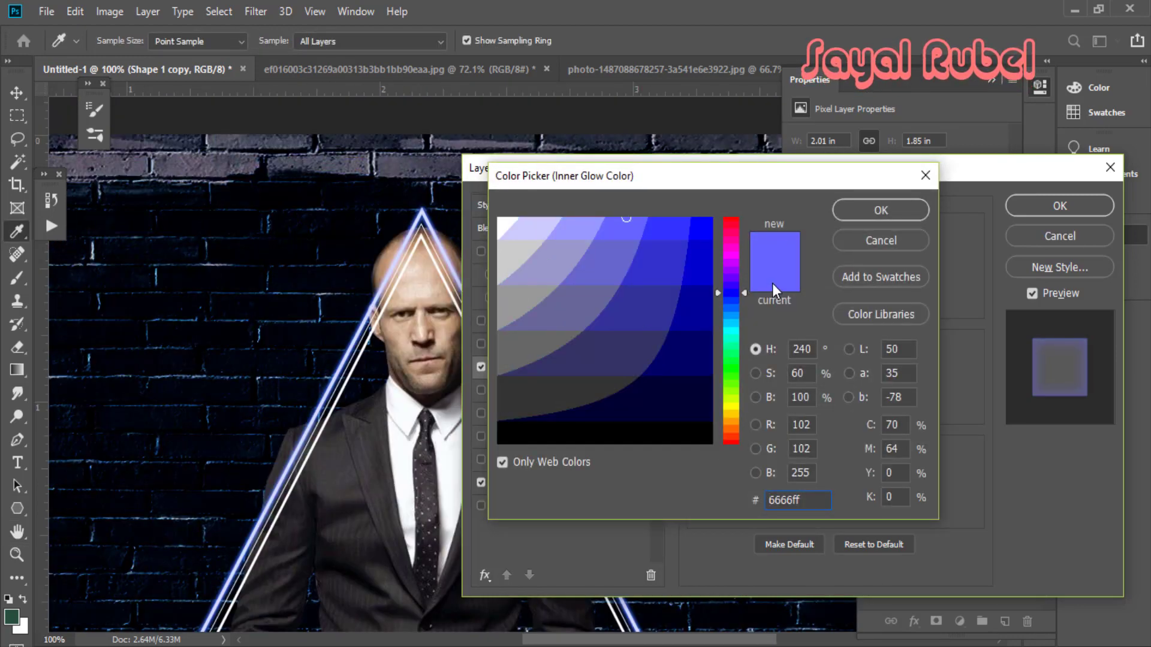
ctrl+click(298, 306)
ctrl+click(298, 306)
click(712, 221)
drag(375, 314, 225, 272)
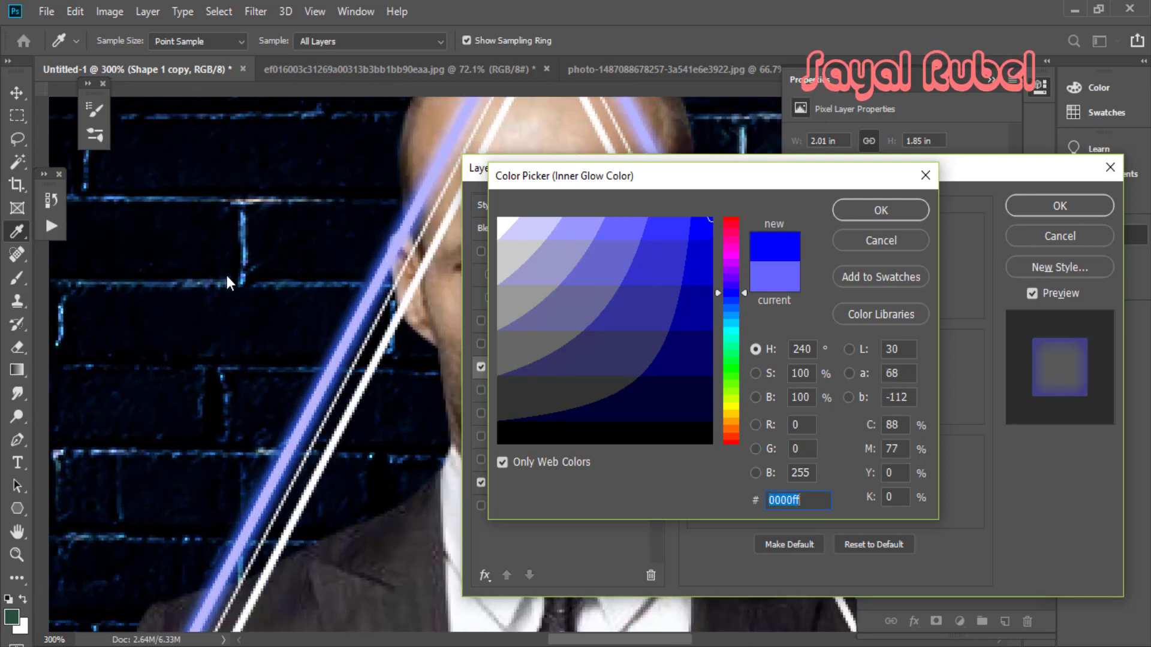
click(899, 213)
Try the inner glow at 100% opacity and reduce it to 18%.
drag(785, 261, 851, 269)
alt+click(384, 432)
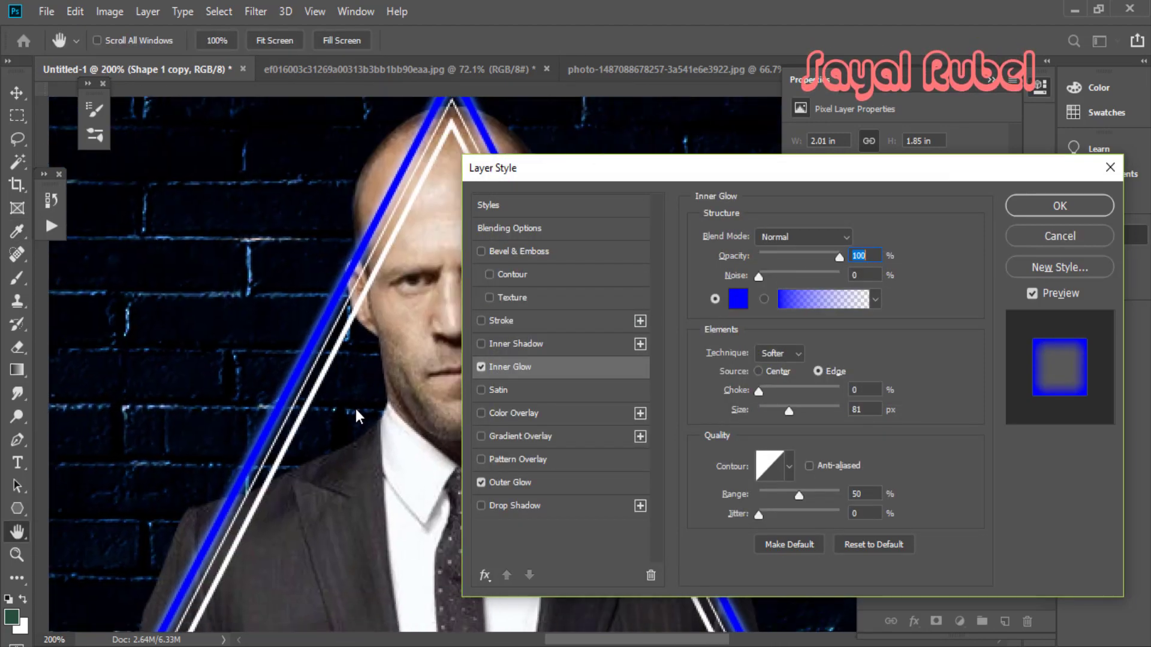
drag(778, 257, 772, 258)
key(alt+space)
Change the inner glow colour of Shape 1 copy to light blue, 00ccff.
click(738, 298)
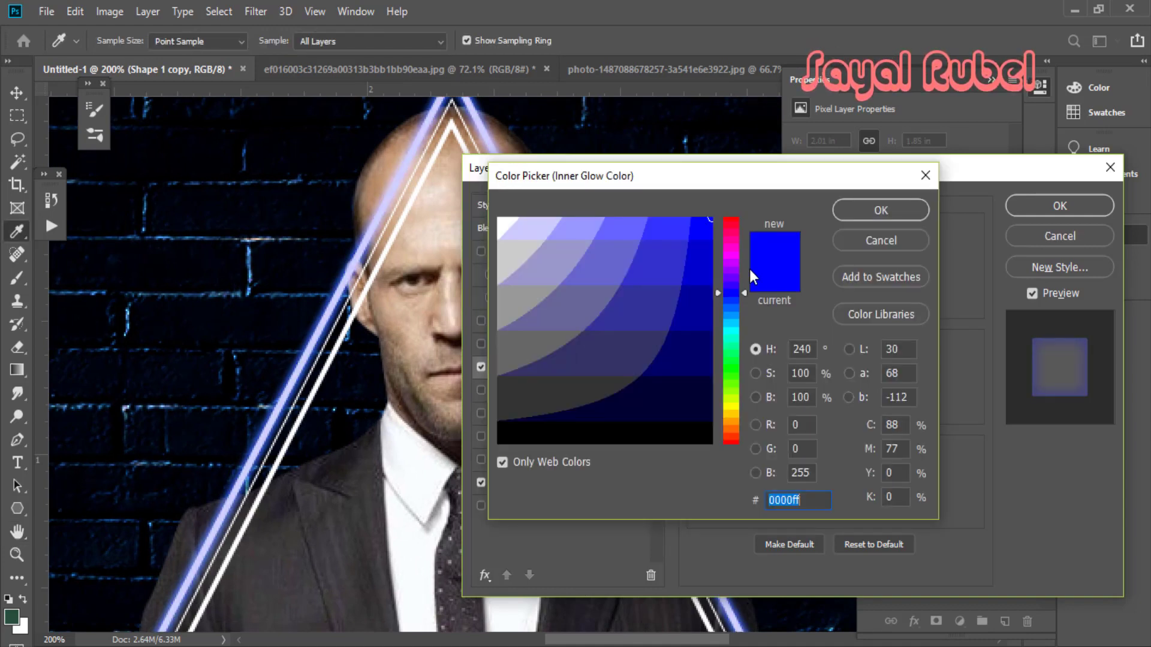
drag(732, 296, 731, 328)
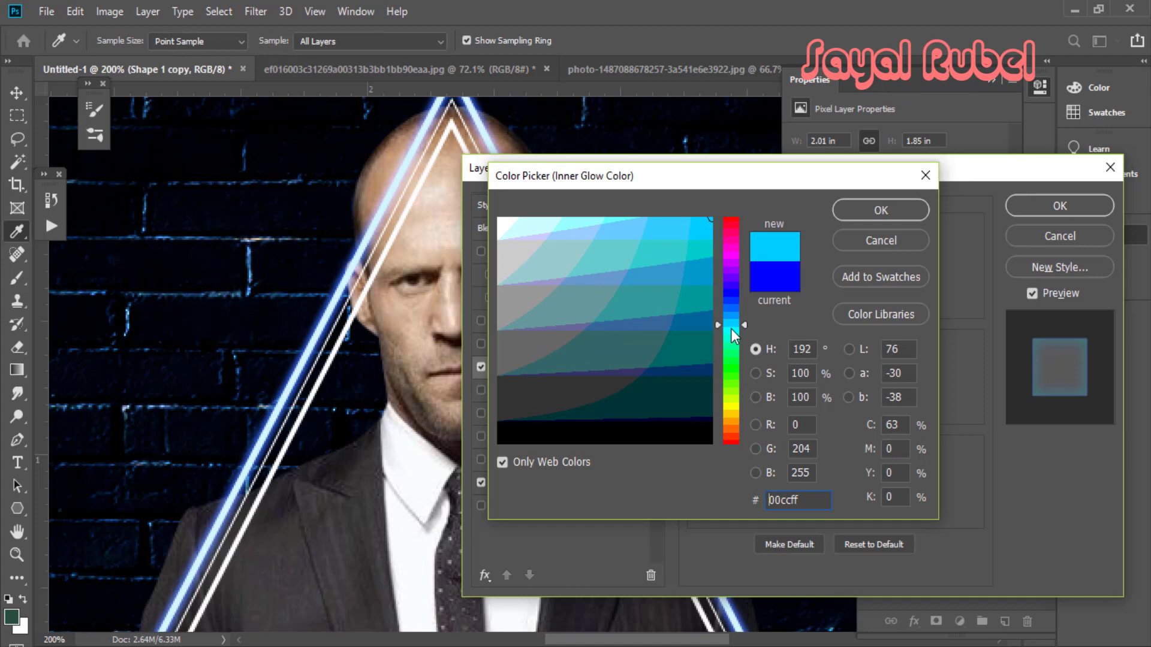
click(869, 207)
key(ctrl+minus)
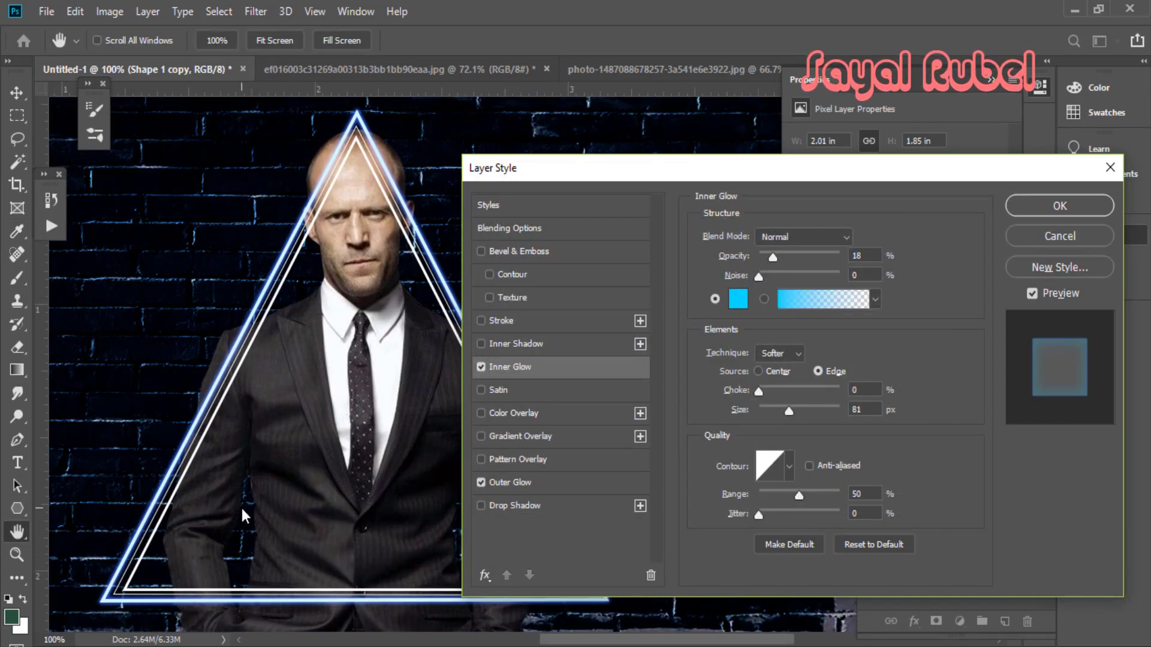
Set the outer glow of Shape 1 copy to 33% spread and 6 px size, and apply the layer style.
click(509, 483)
click(542, 257)
key(ctrl+plus)
click(510, 483)
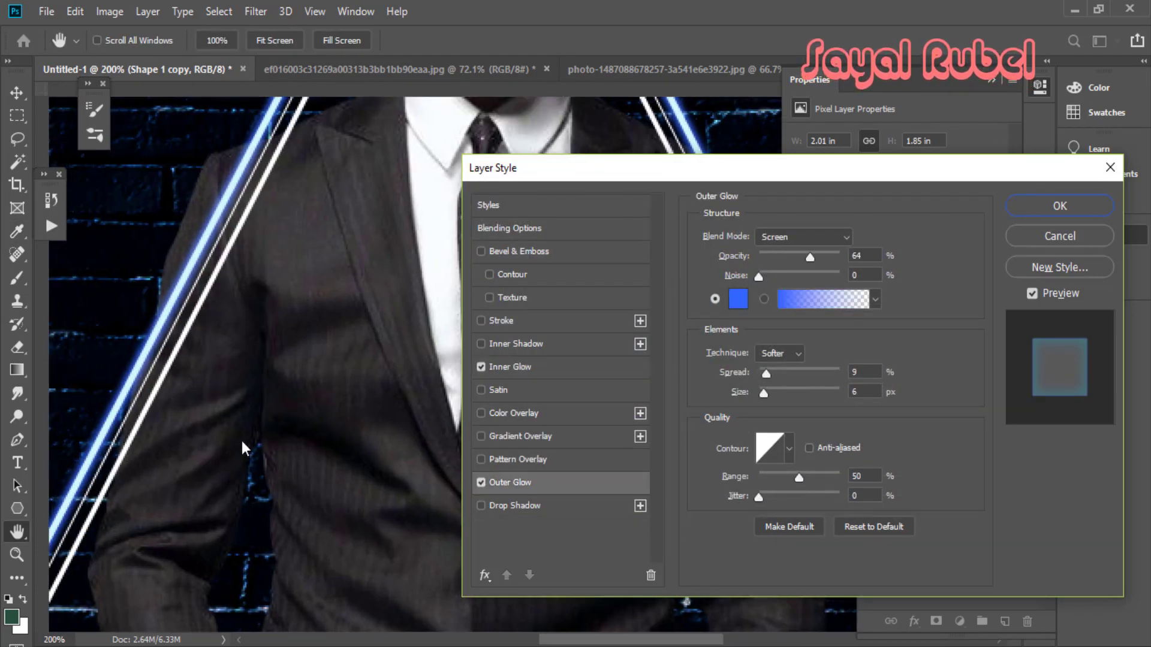
key(ctrl+plus)
drag(778, 375, 764, 394)
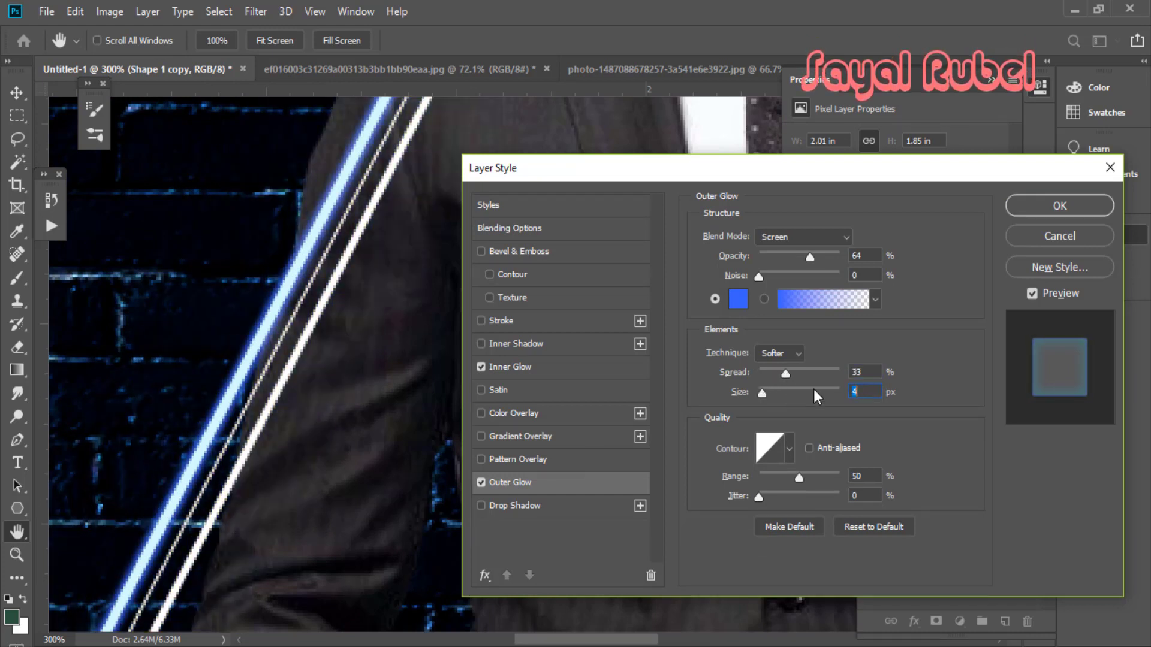
text(6)
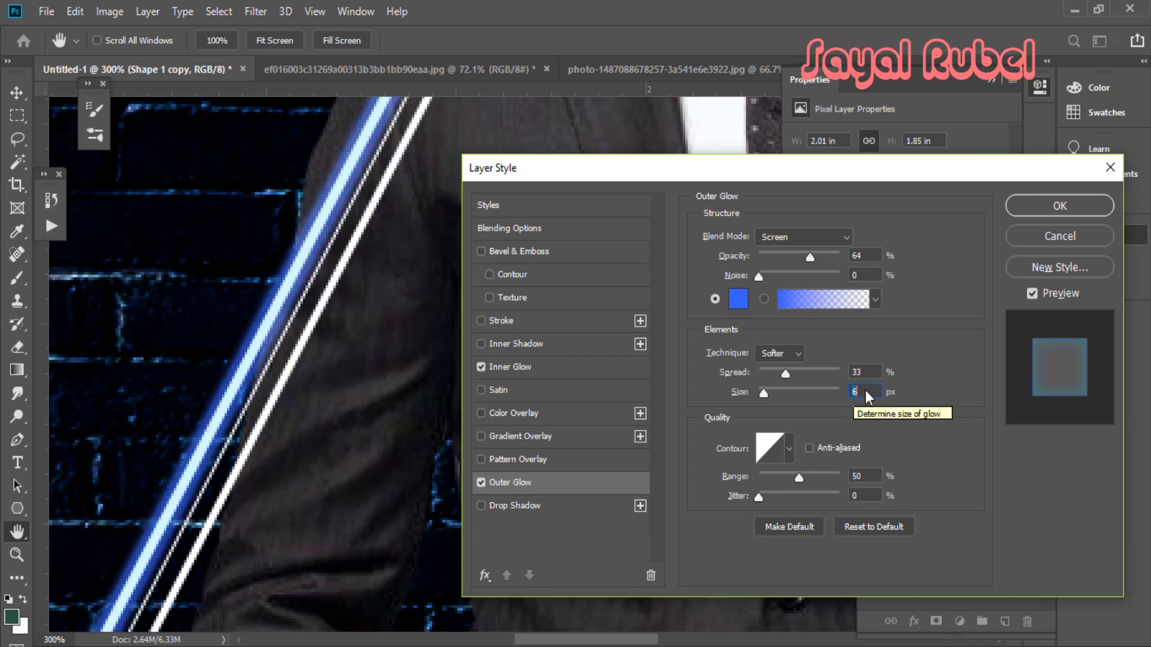
key(Return)
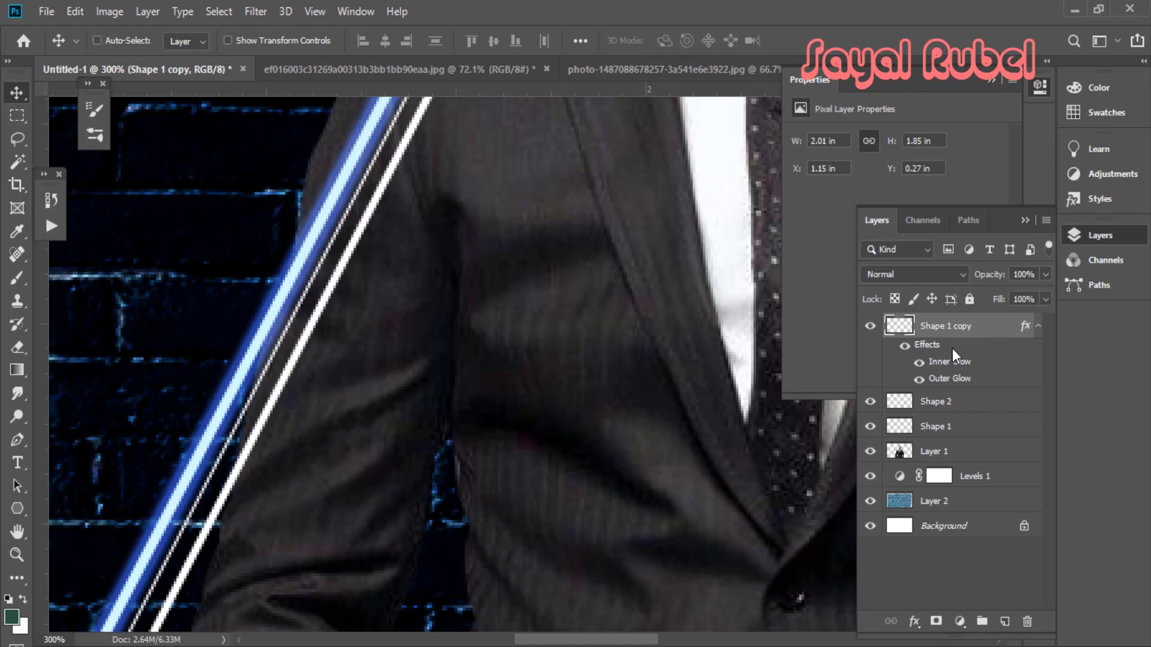
Try moving the Inner Glow effect from Shape 1 copy to Shape 2, and undo it.
drag(951, 348, 966, 412)
scroll(344, 464, down, 2)
key(Delete)
scroll(315, 423, up, 1)
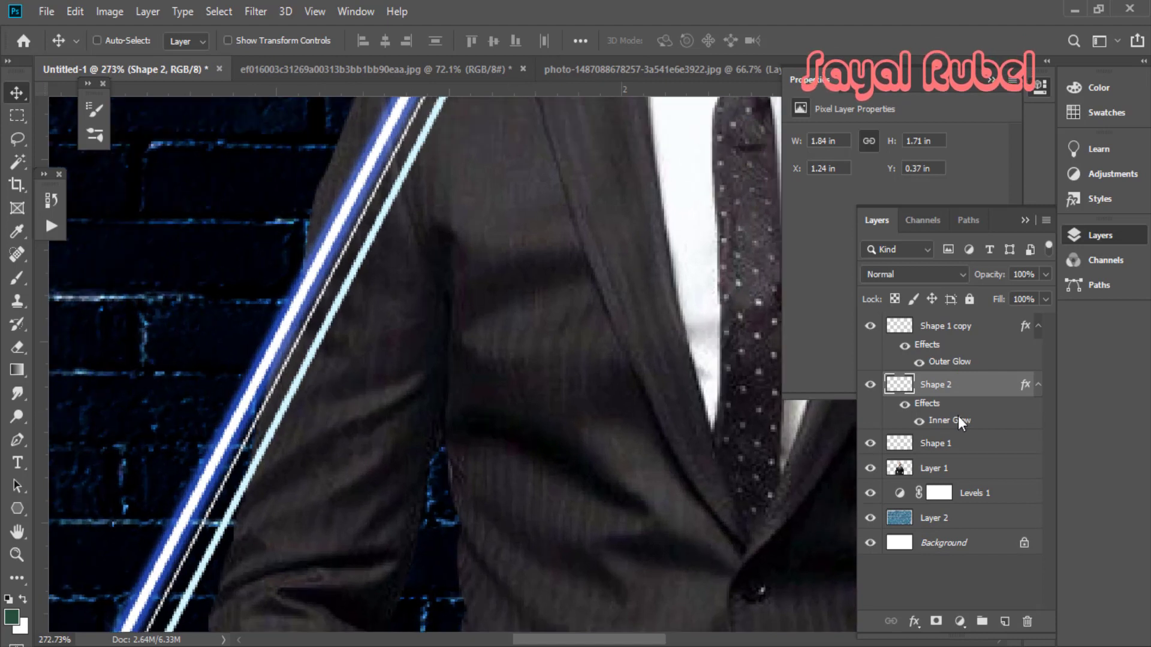
key(ctrl+z)
click(959, 380)
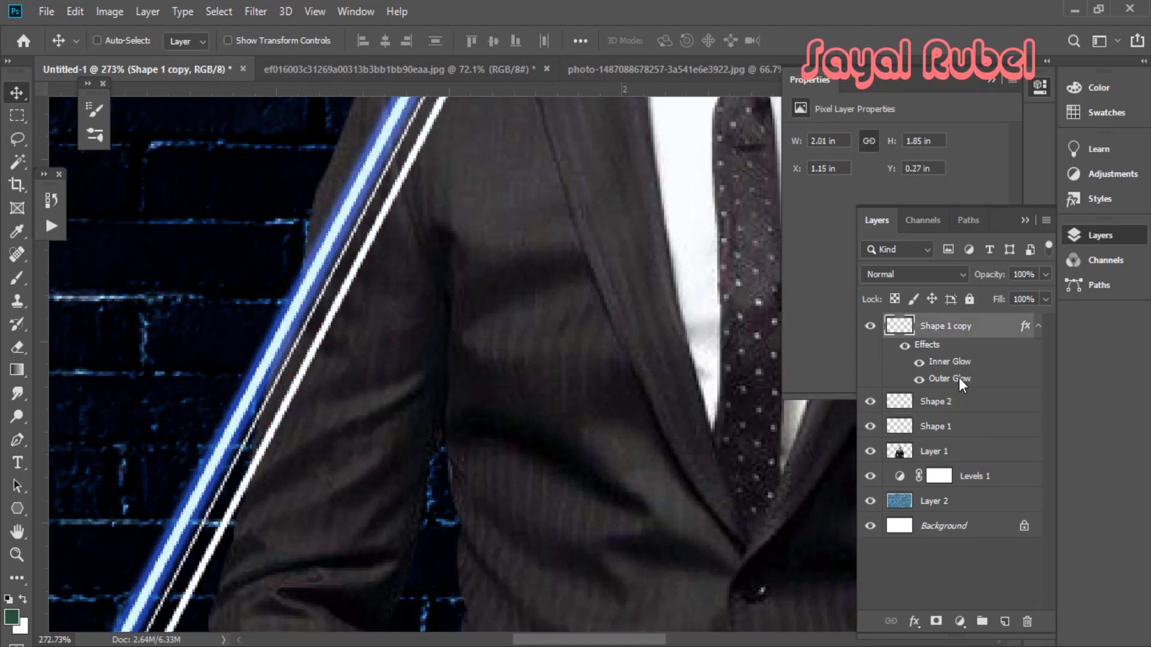
Give Shape 2 the blue outer glow with 33% spread and 6 px size and the light blue 18% inner glow.
click(917, 403)
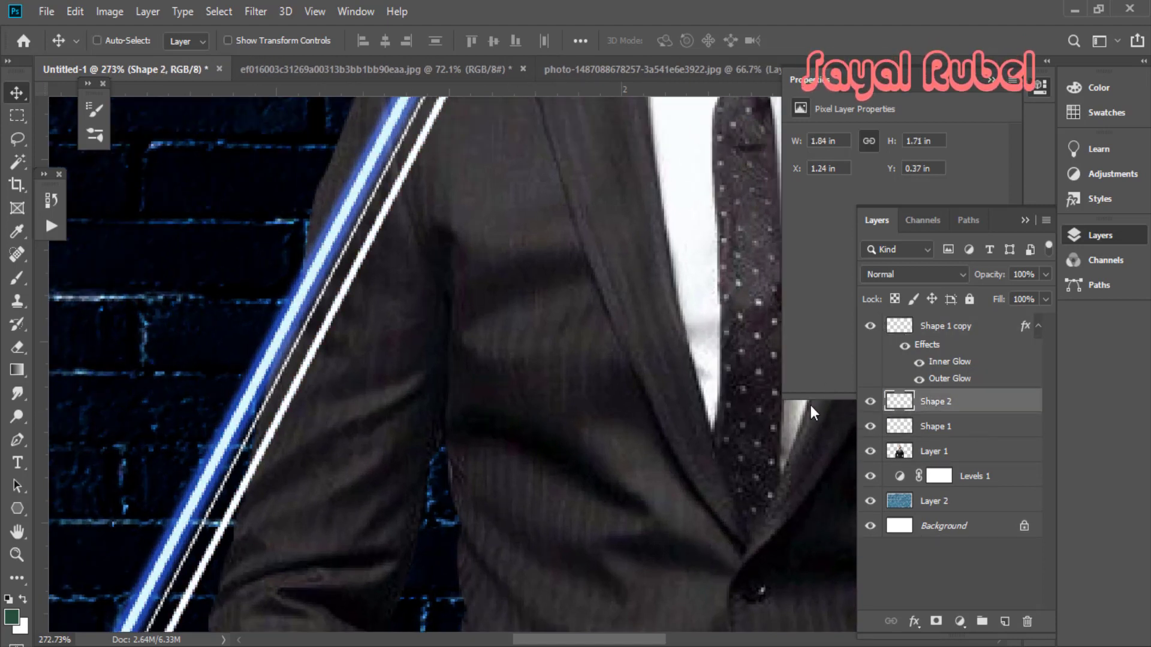
click(516, 482)
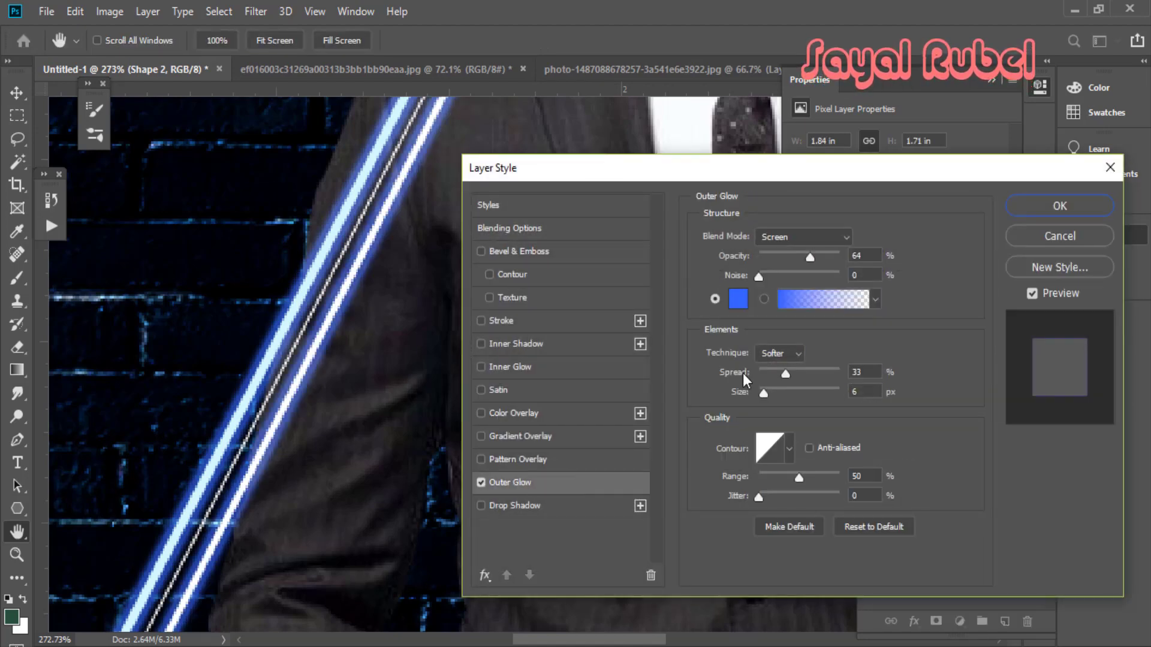
click(508, 369)
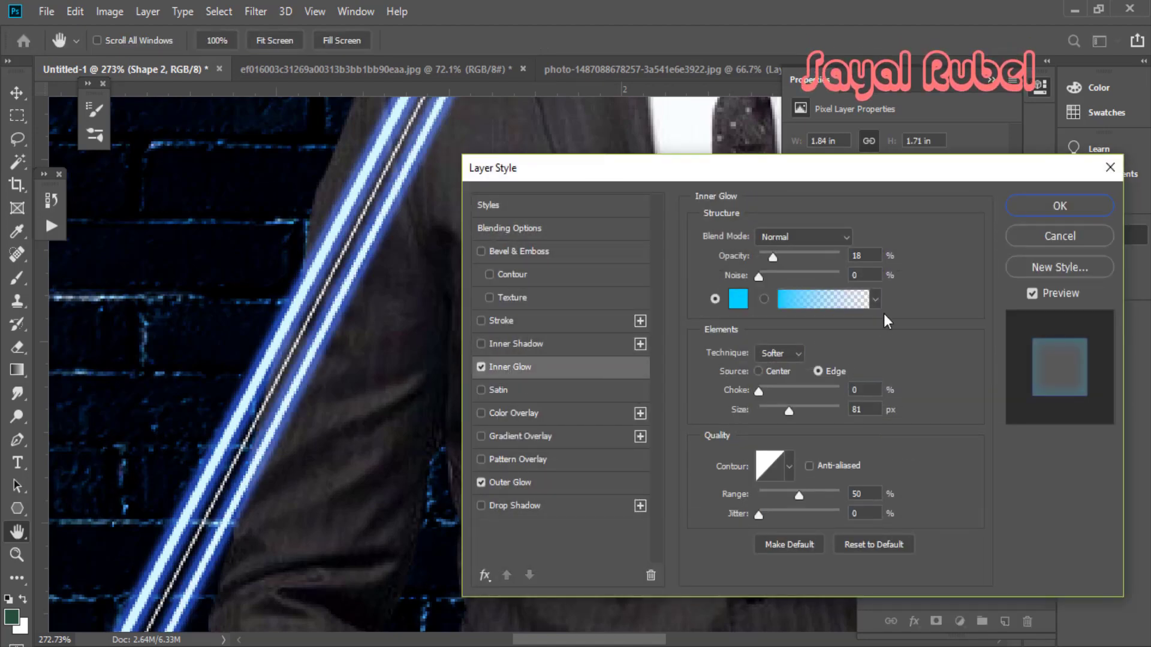
key(Return)
Add the light blue inner glow and the blue outer glow to Shape 1, setting the outer glow spread to 9%.
click(902, 478)
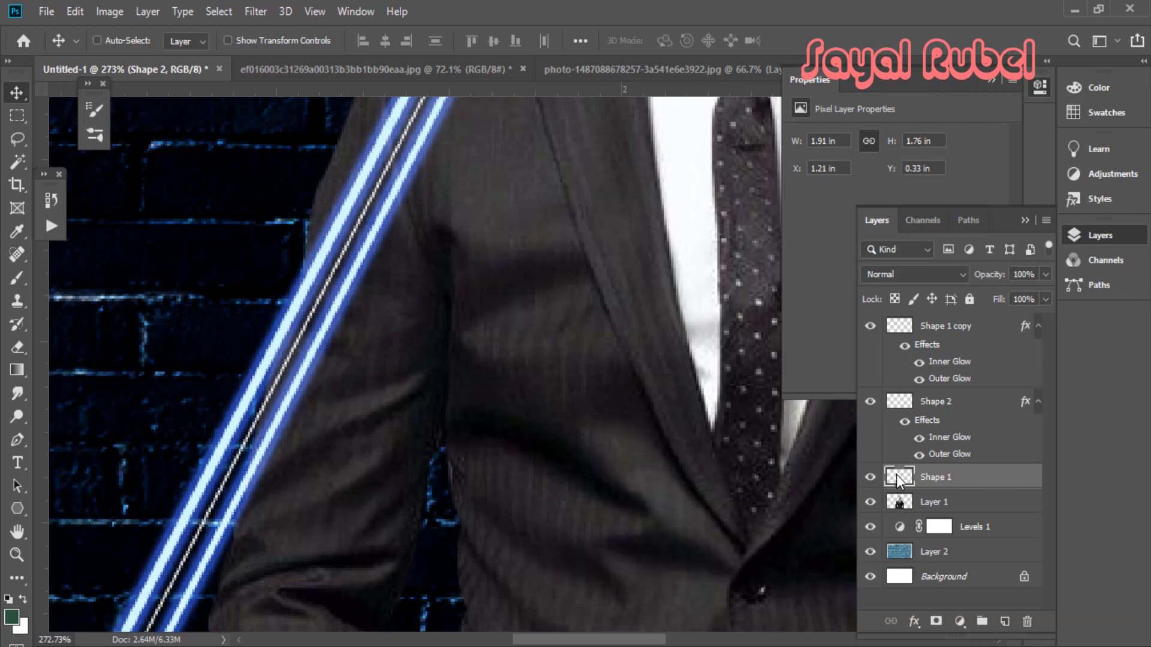
key(h)
double_click(899, 478)
click(508, 367)
click(509, 482)
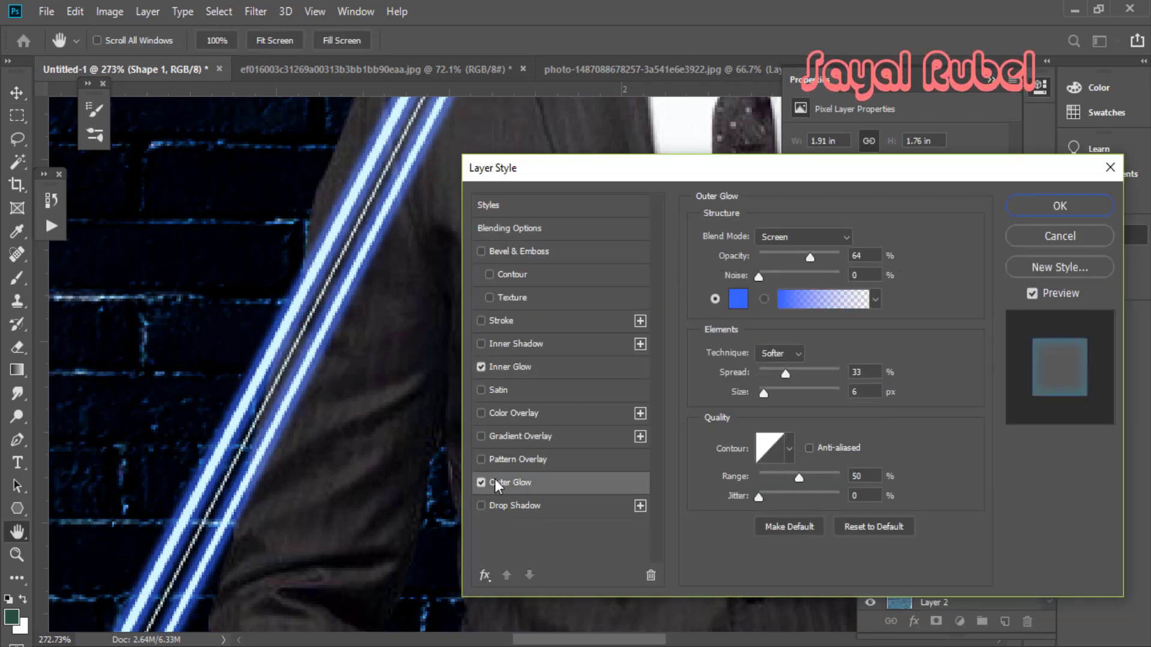
scroll(294, 449, down, 1)
scroll(247, 447, up, 1)
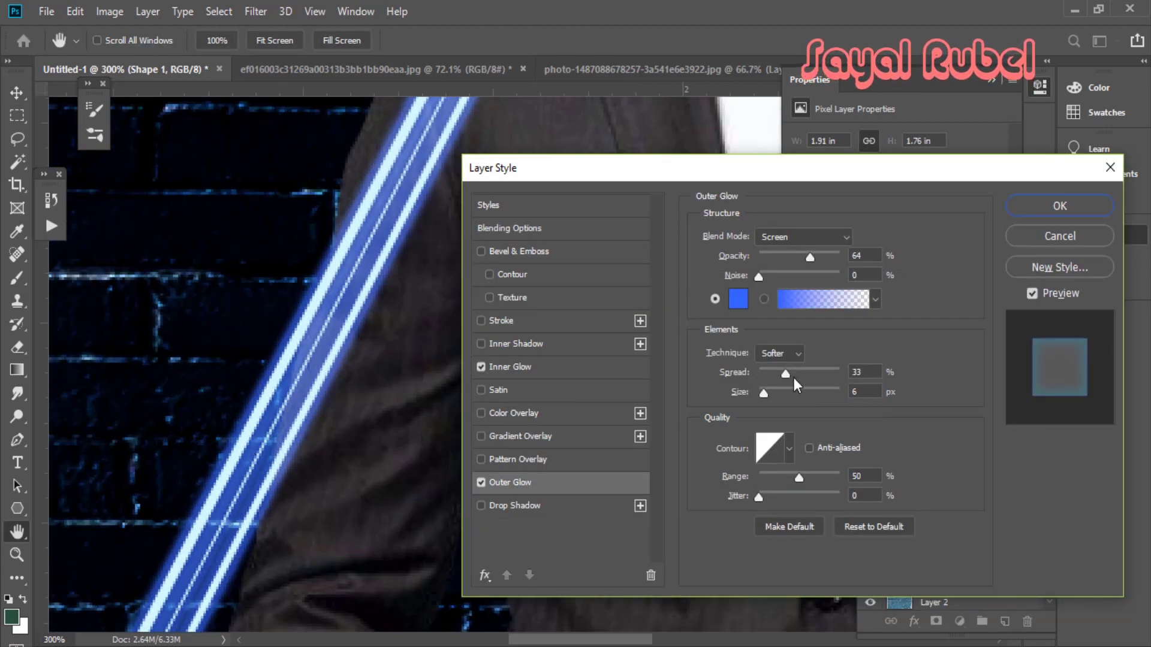
drag(794, 378, 767, 377)
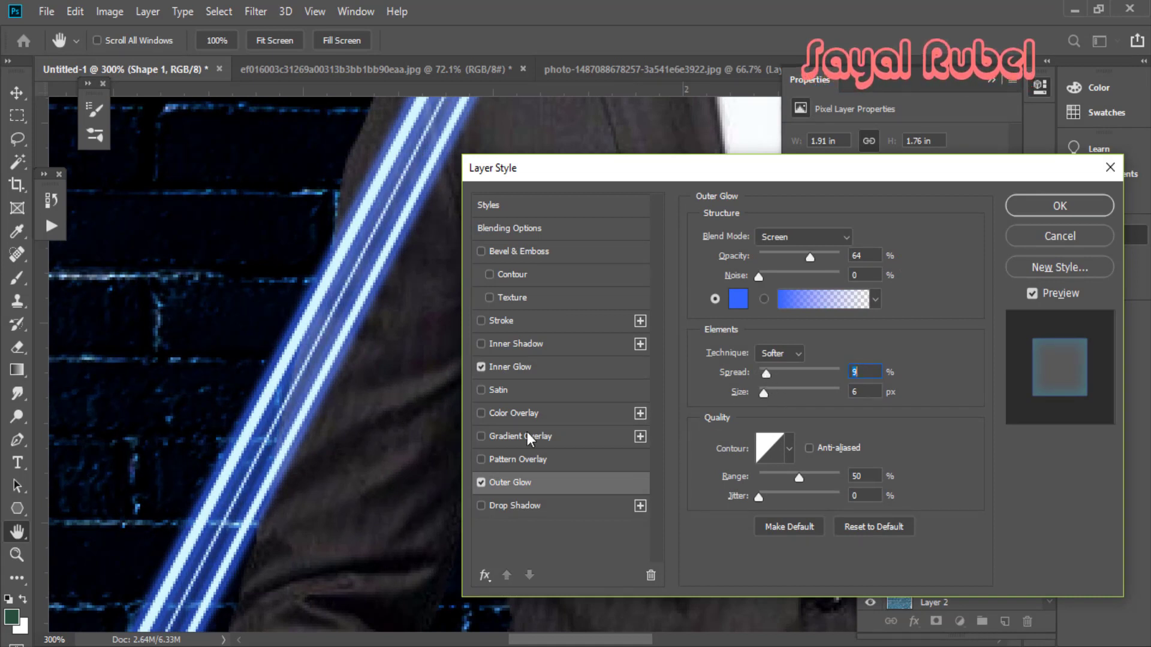
Compare Shape 1 with its inner and outer glows off and on, keep both enabled and apply the layer style.
click(507, 367)
click(479, 369)
click(479, 369)
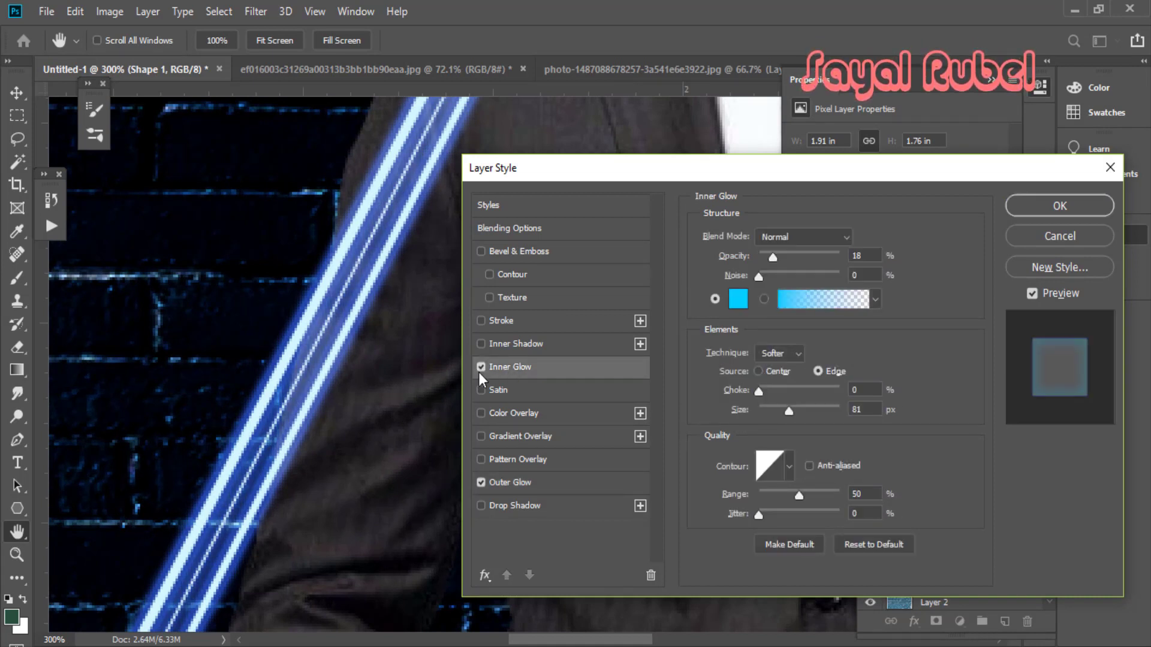
click(479, 372)
click(484, 481)
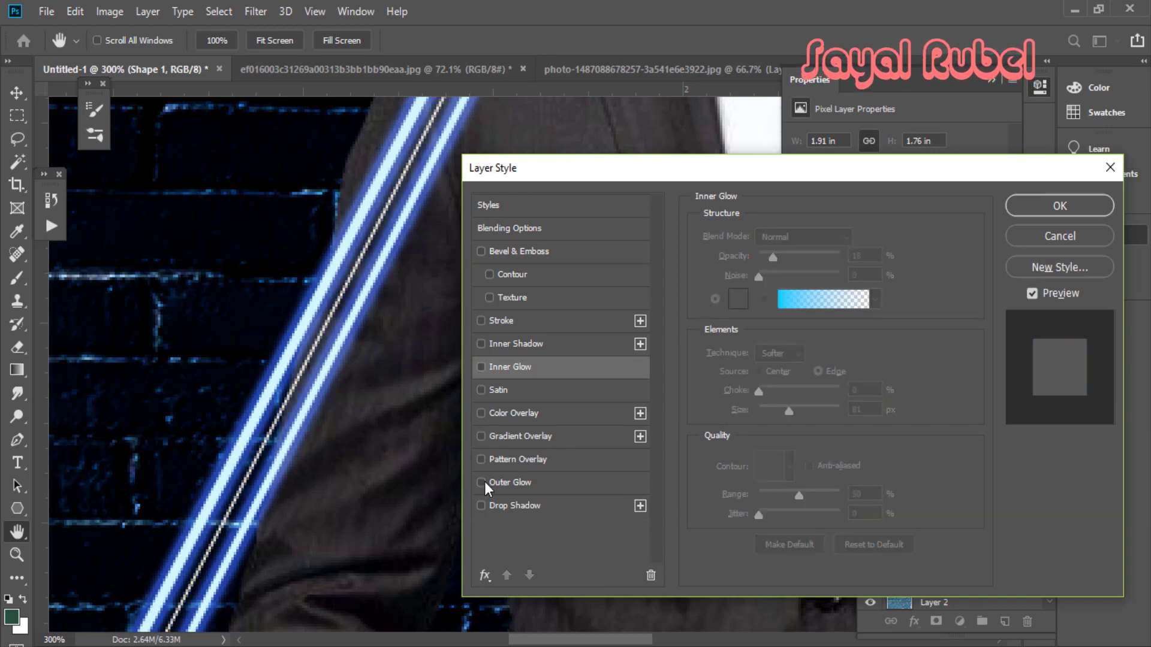
click(484, 481)
click(480, 372)
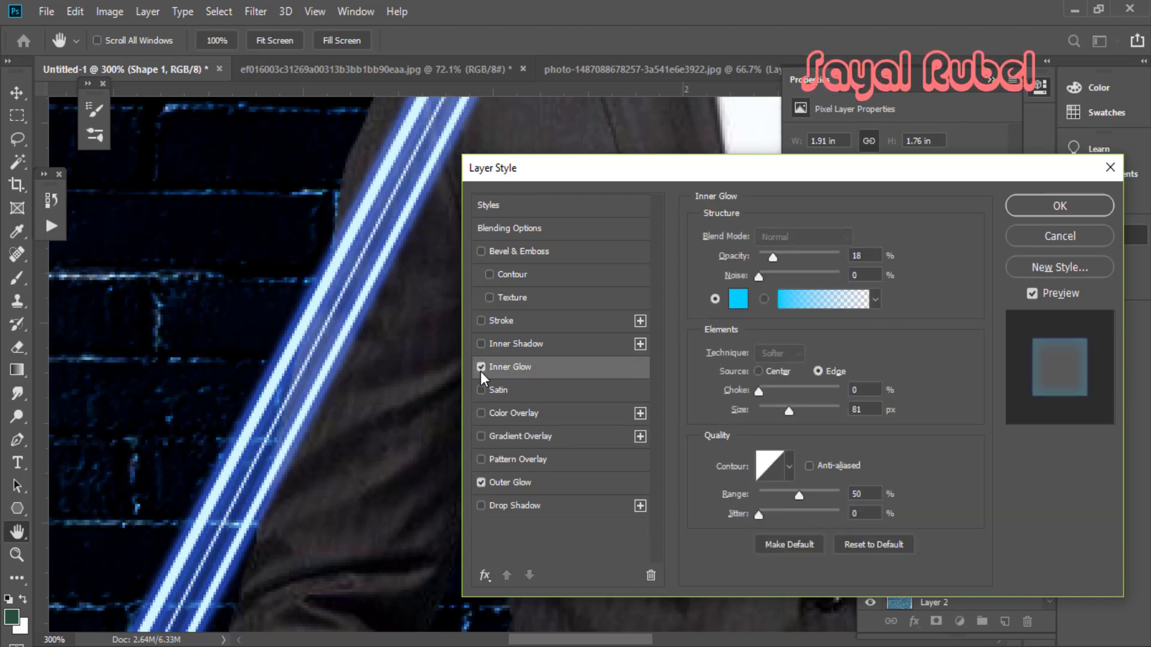
click(1079, 208)
Turn off the inner glow of Shape 1 copy, slightly reduce its outer glow spread and apply the layer style.
click(938, 379)
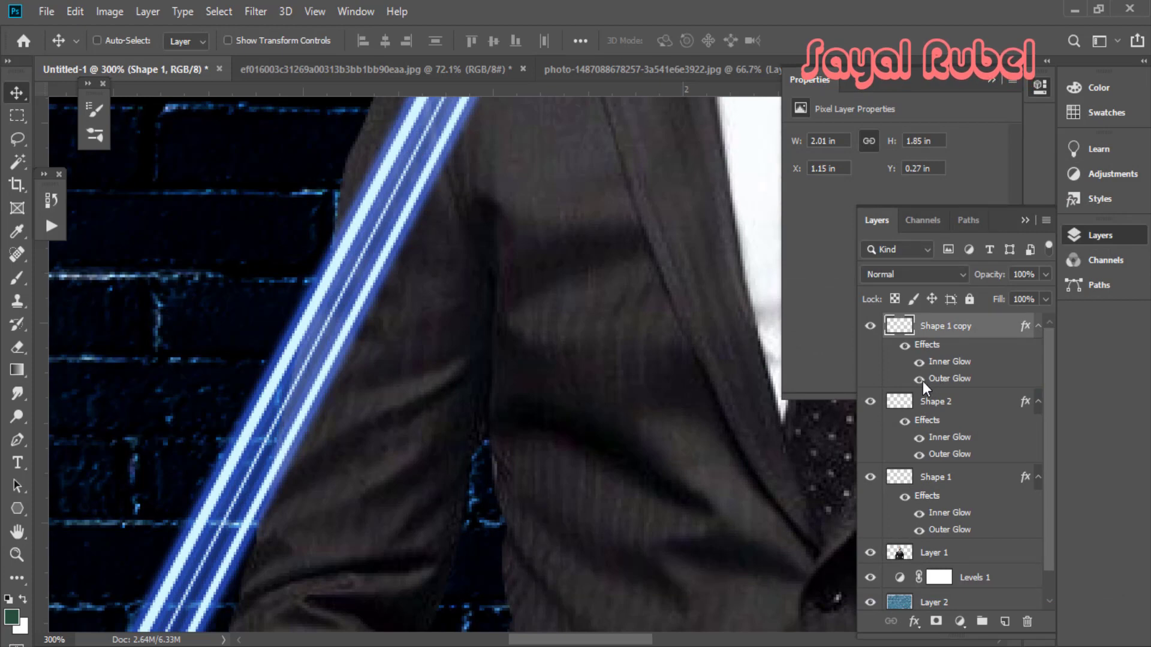
double_click(922, 381)
click(480, 367)
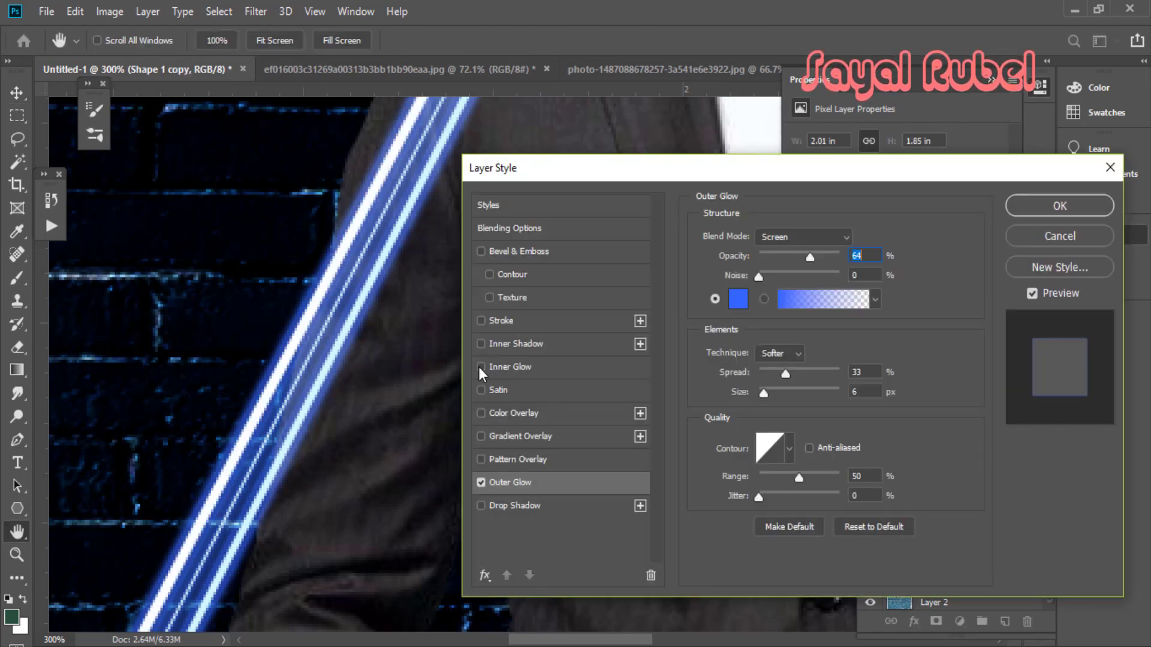
drag(783, 375, 772, 376)
click(1050, 207)
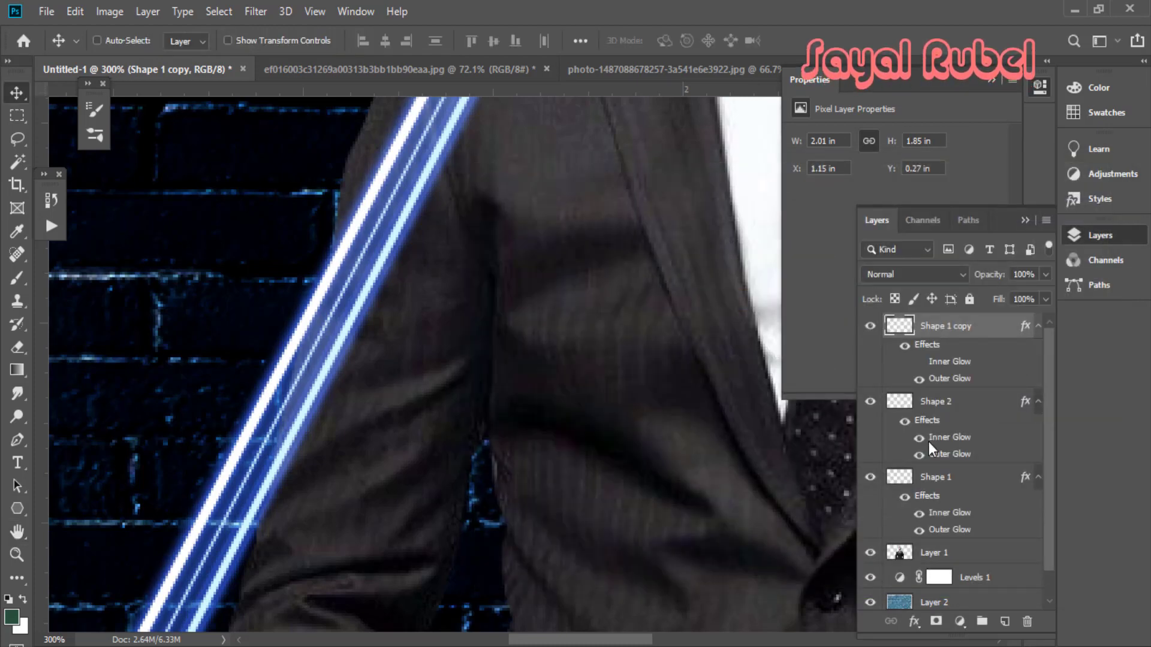
Hide the inner glow of Shape 2, reduce its outer glow spread to 21% and apply the layer style.
click(871, 402)
click(919, 437)
click(947, 452)
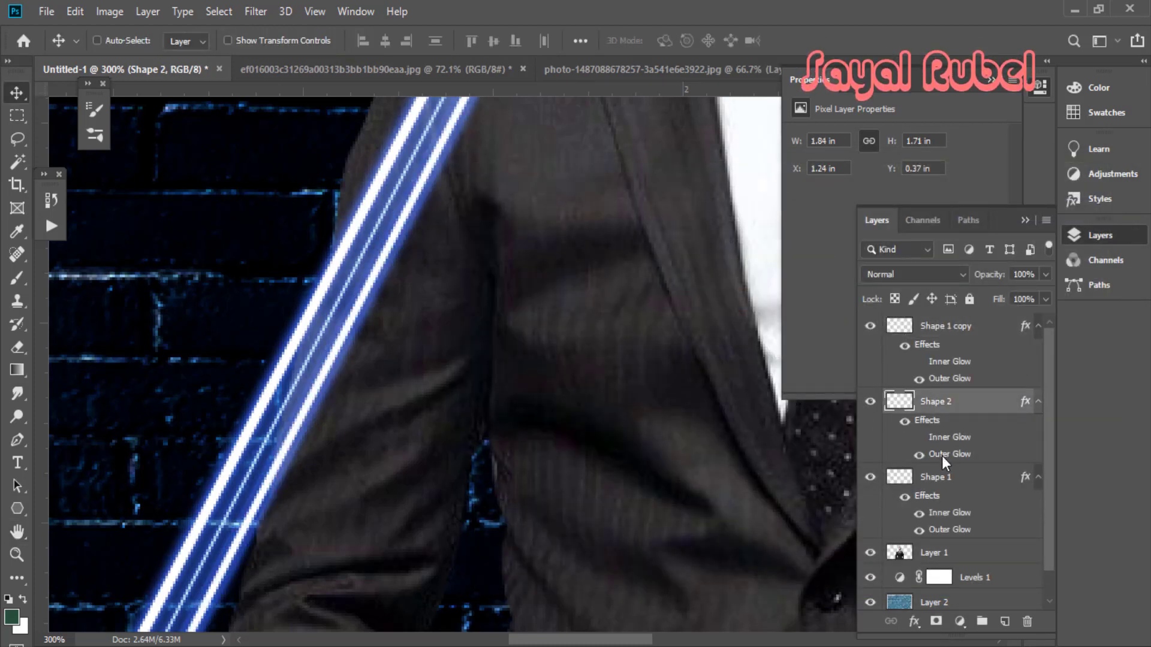
double_click(944, 456)
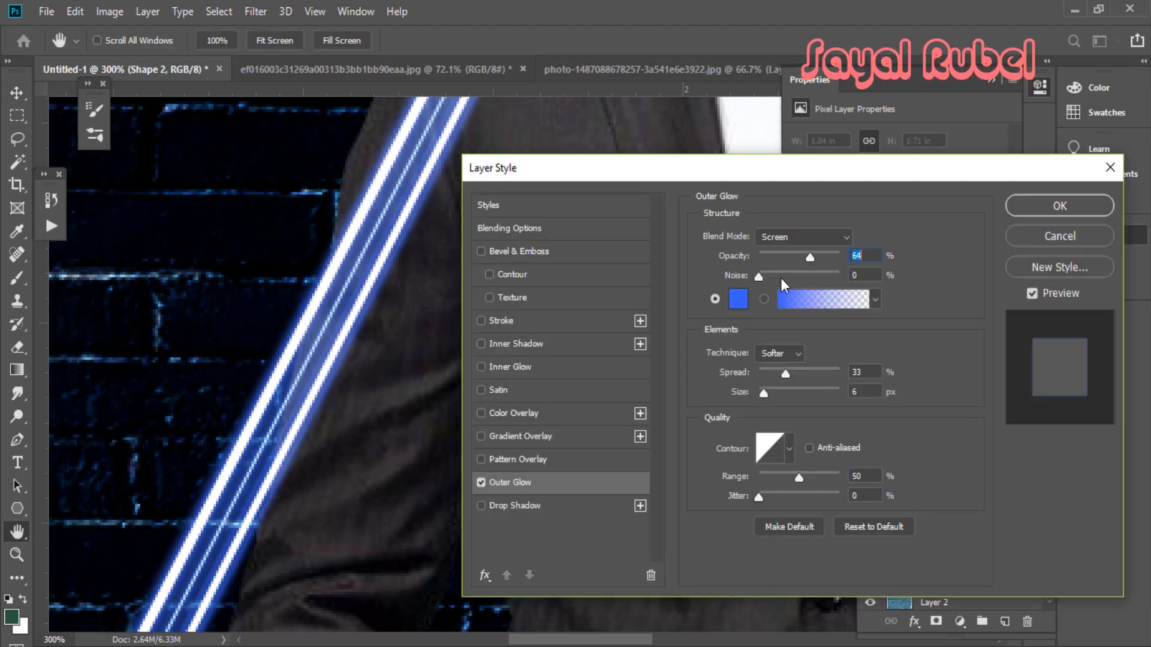
drag(785, 373, 775, 373)
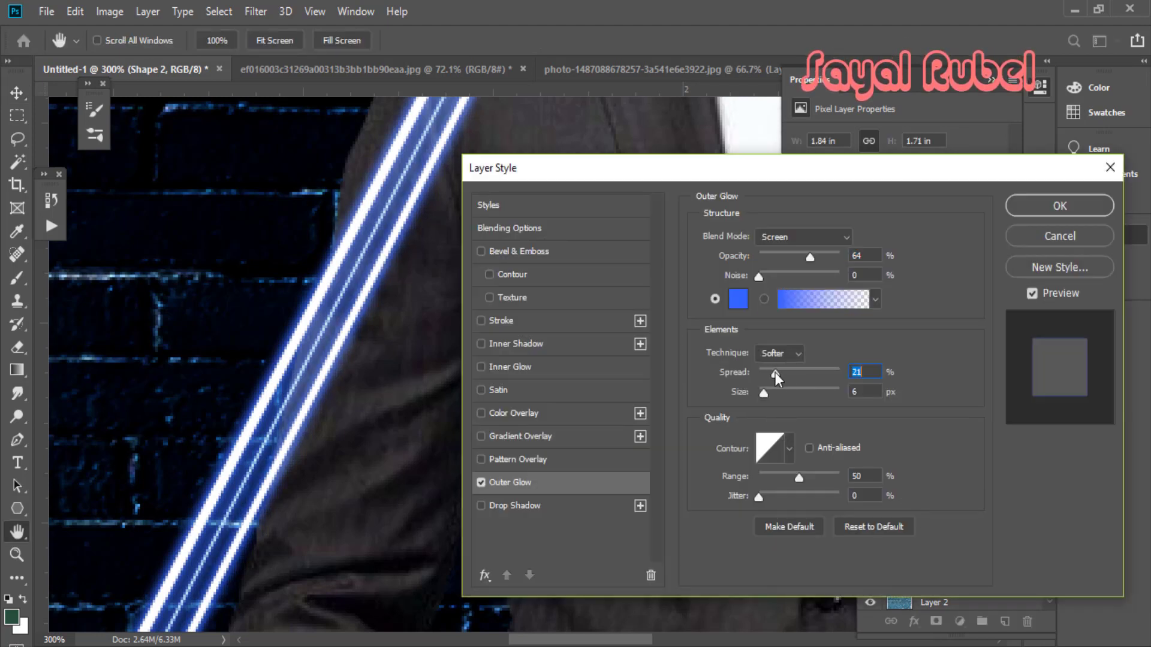
click(1060, 206)
Hide the inner glow of Shape 1, set its outer glow spread to 8% and apply the layer style.
click(934, 530)
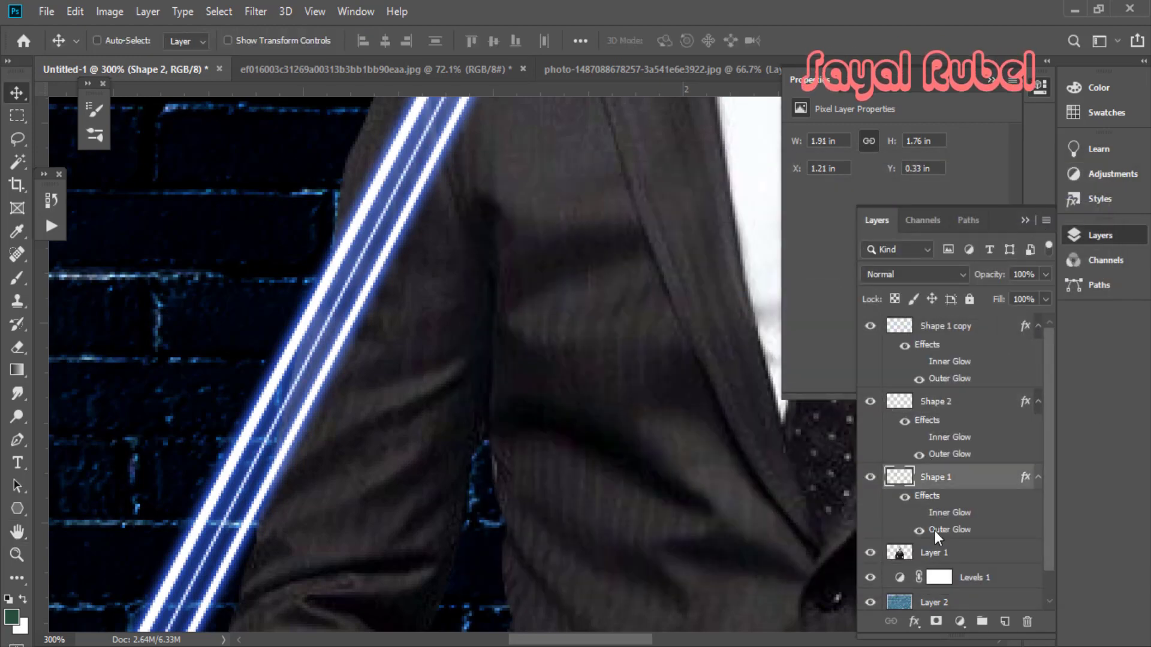
double_click(946, 537)
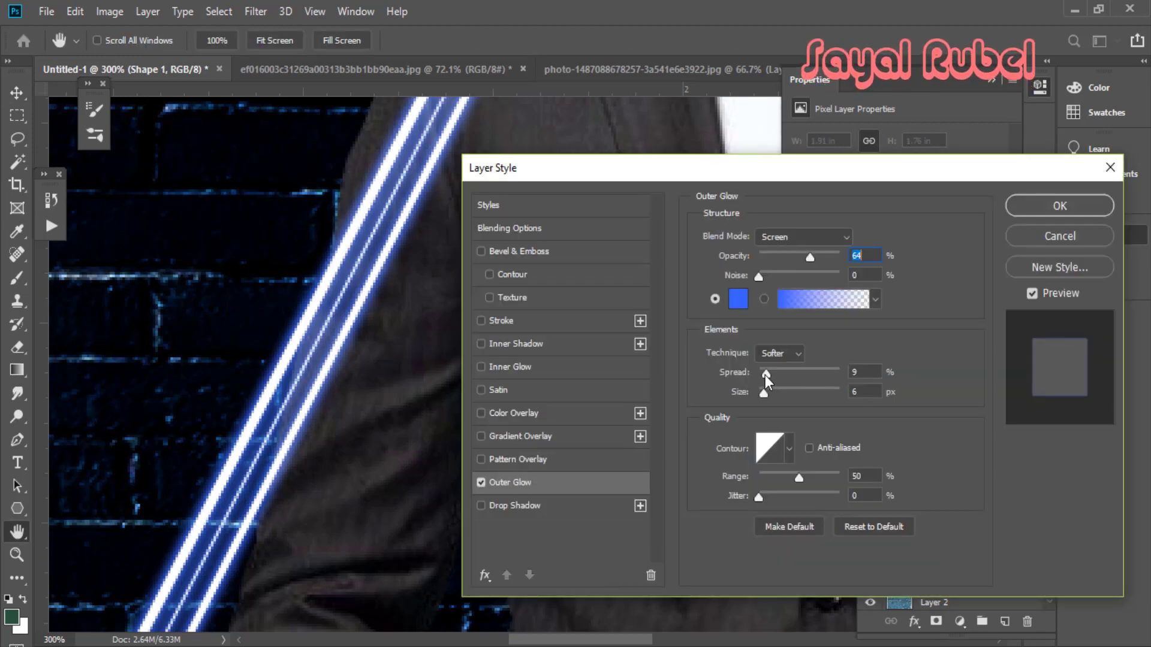
drag(765, 375, 767, 375)
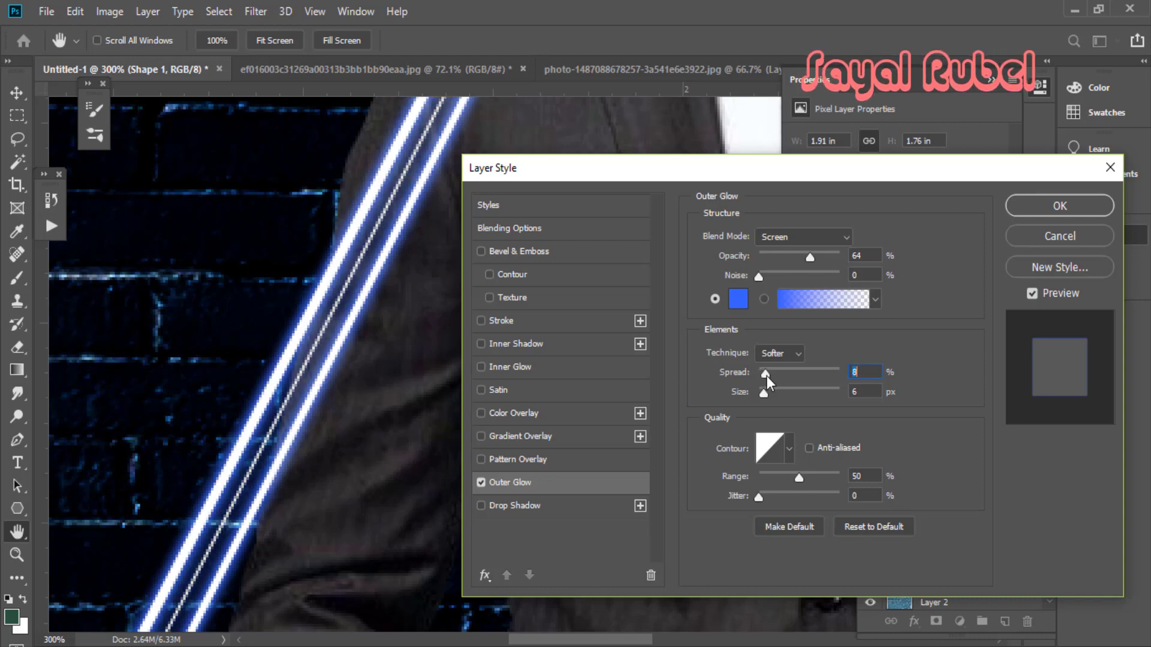
click(1060, 211)
Darken the brick wall by raising the black input level of the Levels 1 adjustment to 85.
key(ctrl+1)
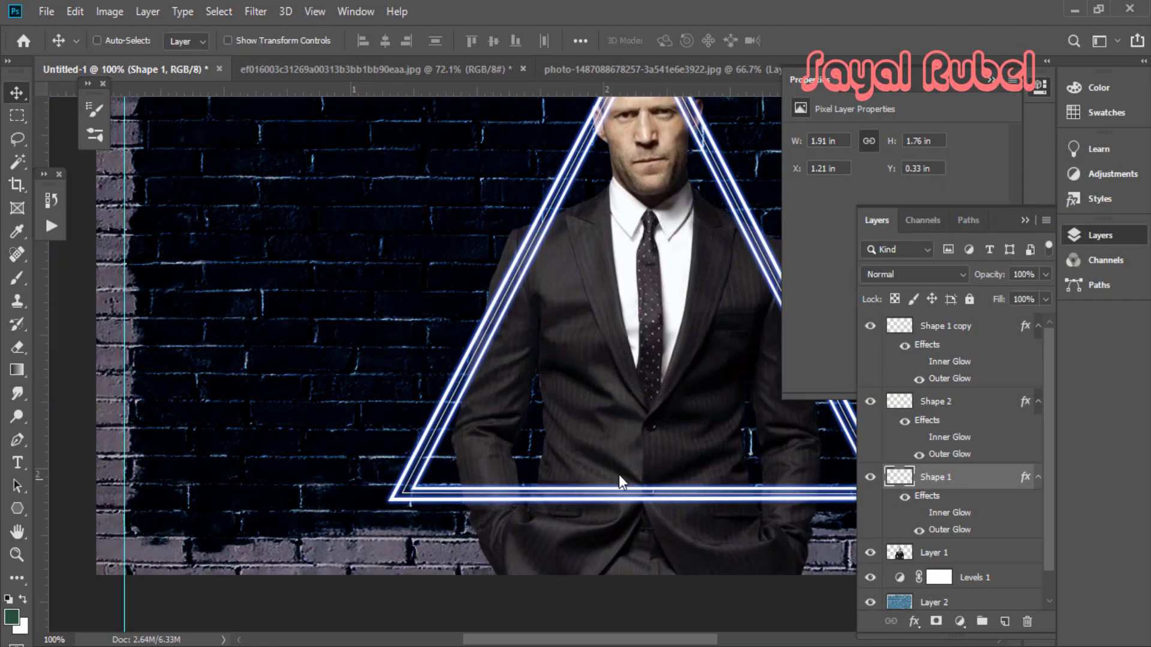
drag(619, 476, 431, 595)
drag(593, 505, 580, 475)
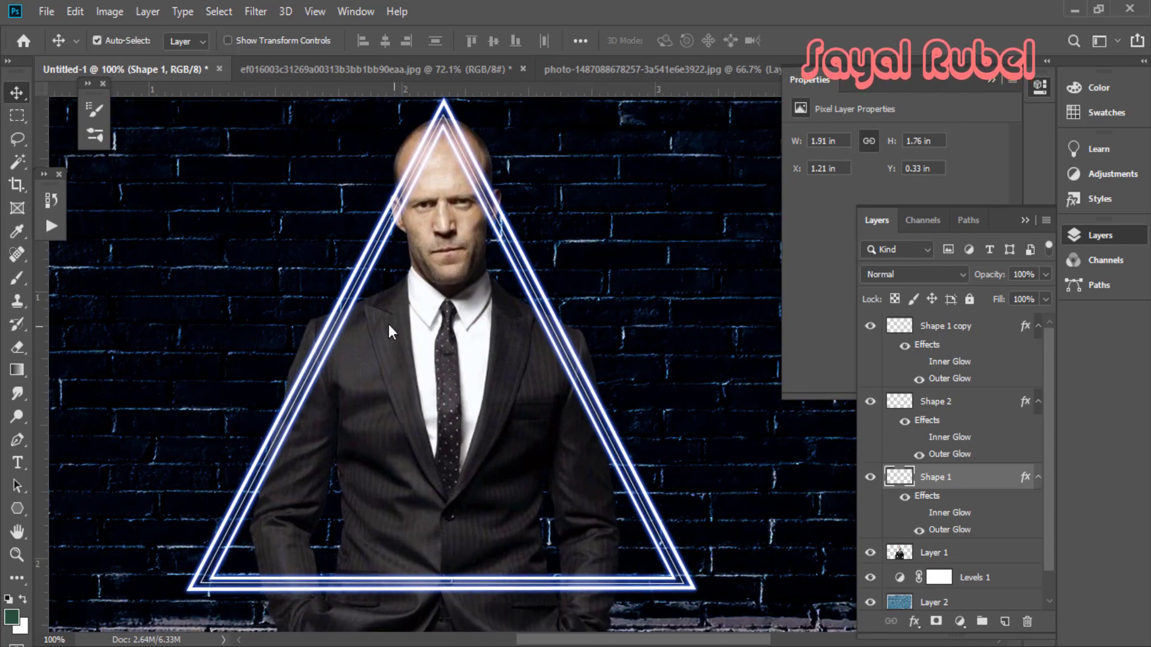
scroll(389, 329, up, 2)
scroll(454, 380, down, 3)
click(912, 576)
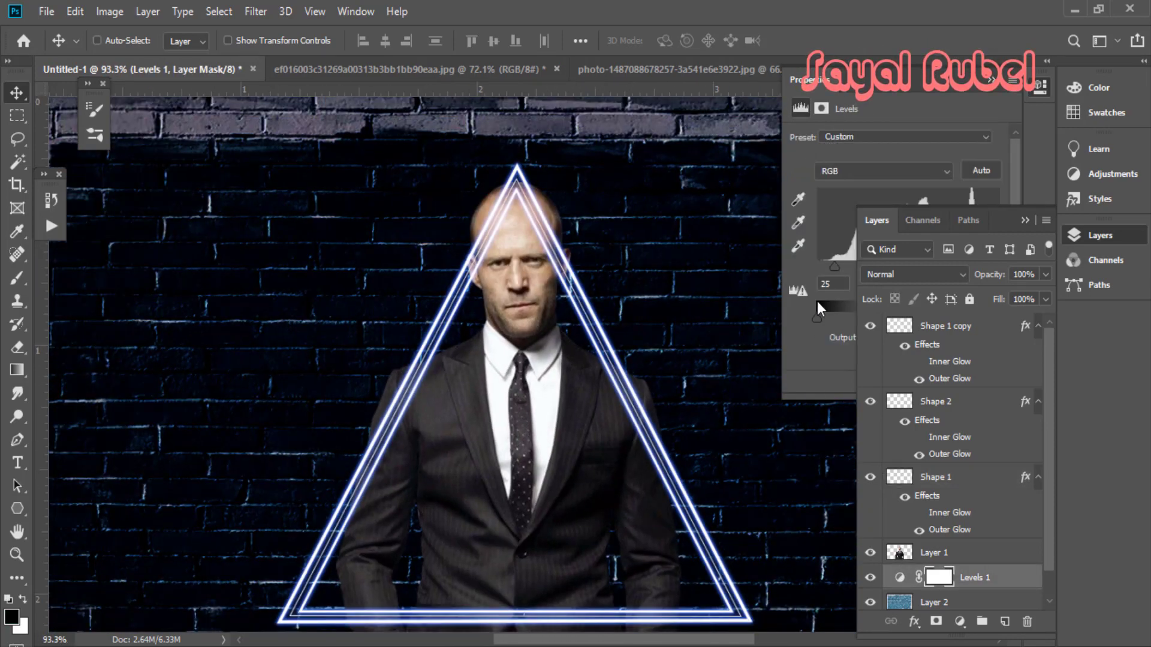
drag(834, 268, 878, 259)
Examine the darkened wall behind the man and the neon triangle, comparing it with Levels 1 hidden and shown.
key(ctrl+1)
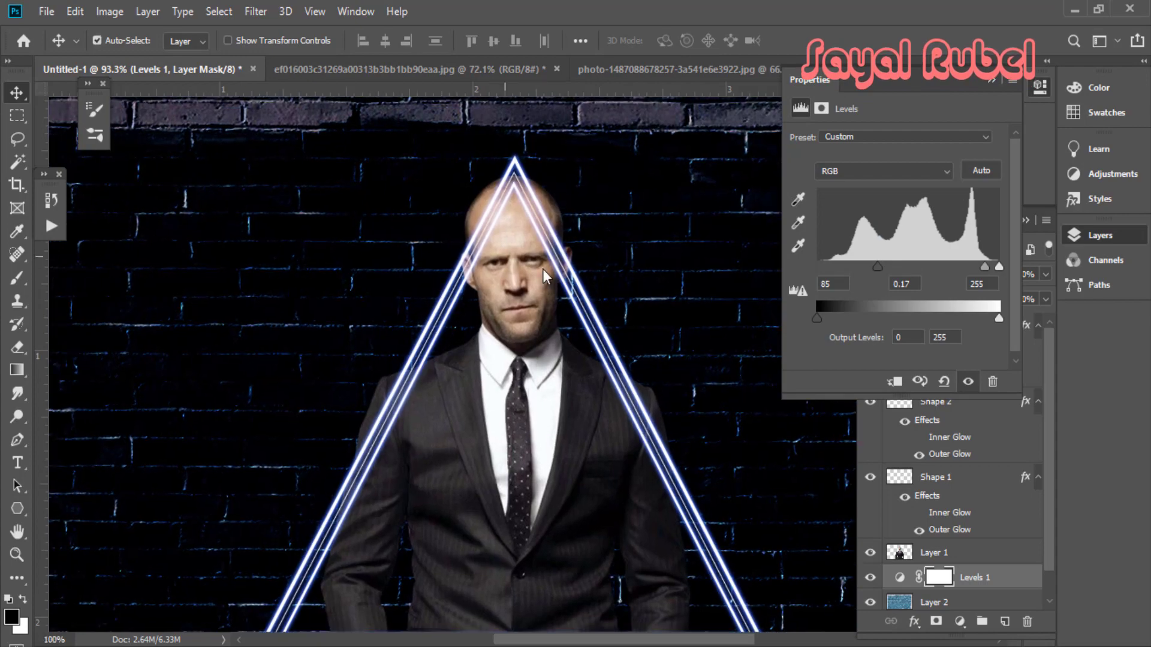
scroll(543, 269, up, 1)
scroll(519, 411, down, 1)
scroll(519, 413, down, 1)
drag(528, 525, 501, 363)
scroll(412, 384, up, 1)
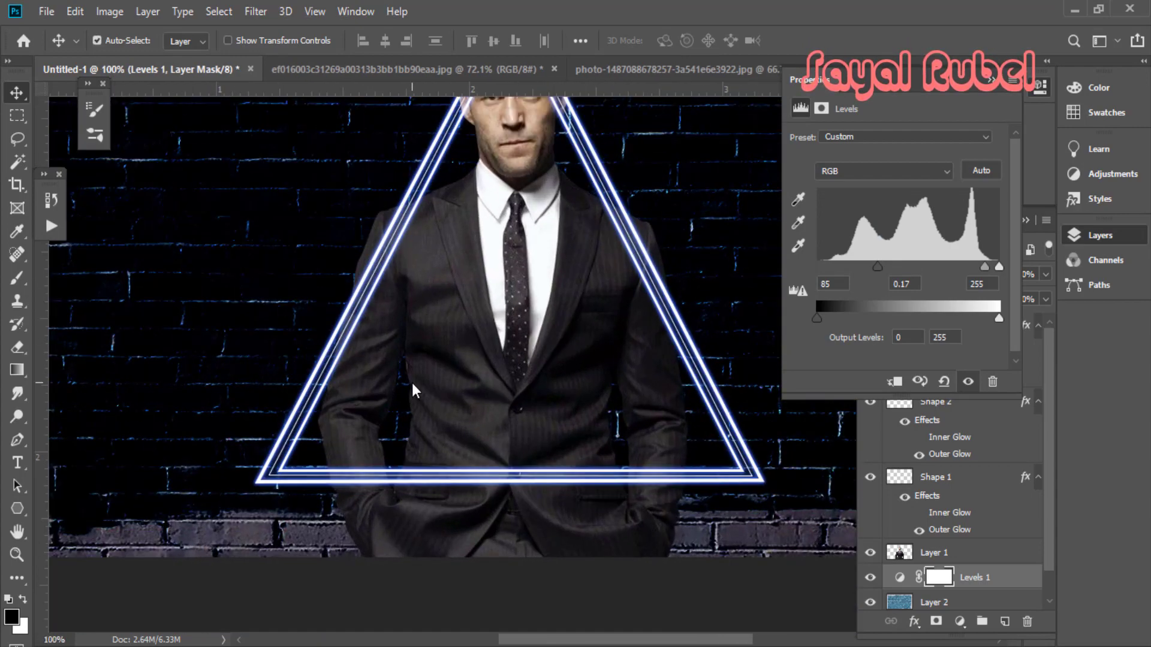
scroll(412, 390, up, 1)
scroll(412, 388, down, 2)
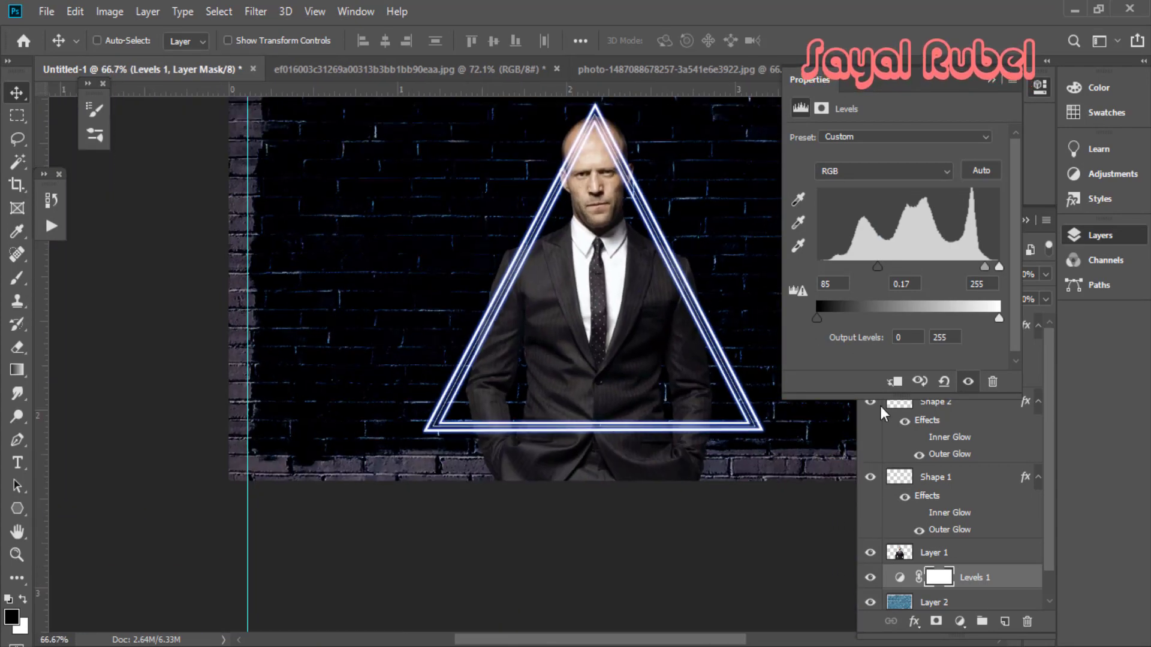
click(899, 578)
click(899, 578)
click(870, 577)
click(870, 578)
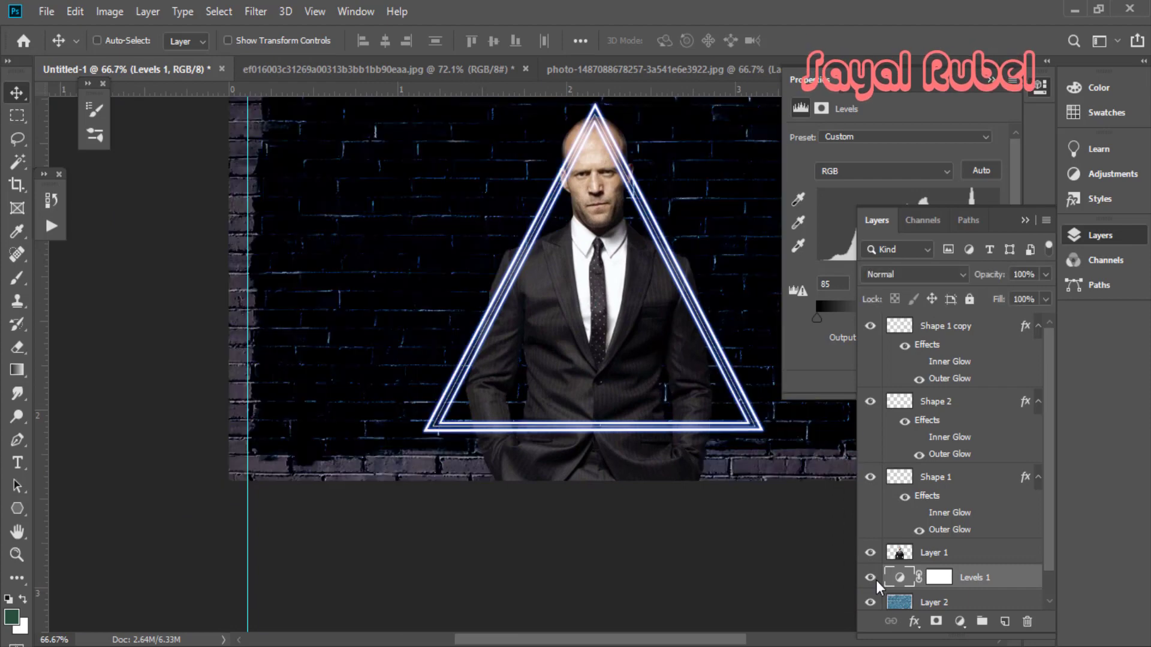
Transform the three triangle layers together, reducing their height to 91.71% and repositioning them around the man's head and torso.
click(954, 349)
shift+click(958, 482)
key(ctrl+t)
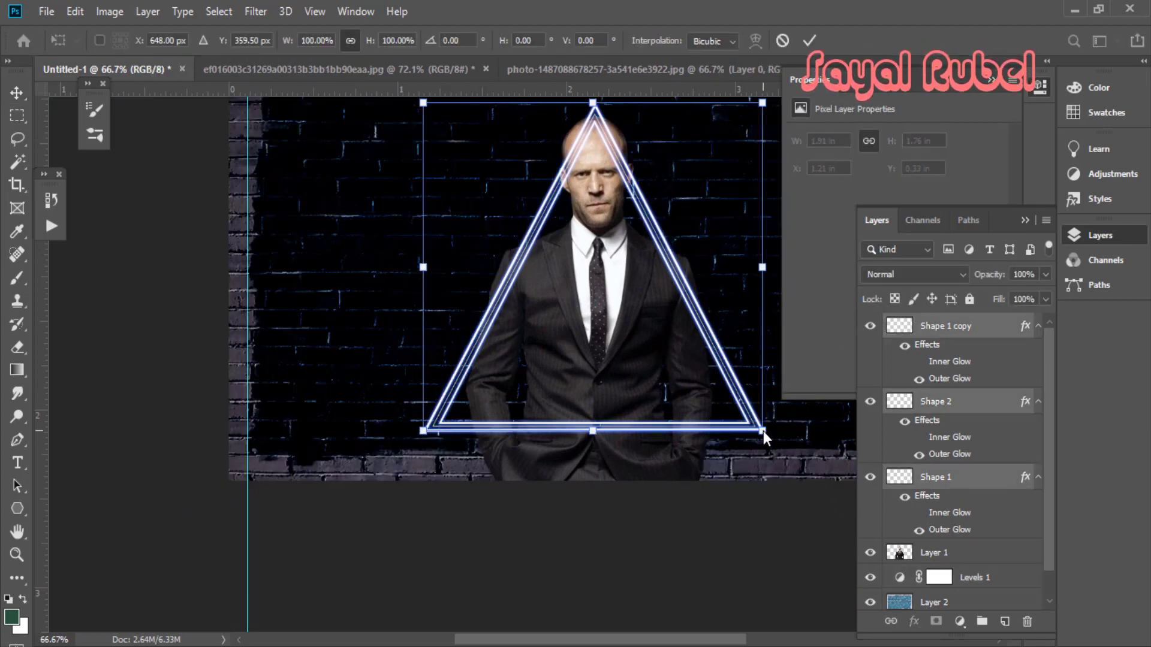
drag(764, 431, 751, 420)
key(ctrl+z)
drag(592, 392, 558, 456)
mouse_move(572, 179)
mouse_down()
mouse_move(579, 170)
mouse_move(564, 185)
mouse_up()
key(ctrl+z)
drag(587, 227, 578, 207)
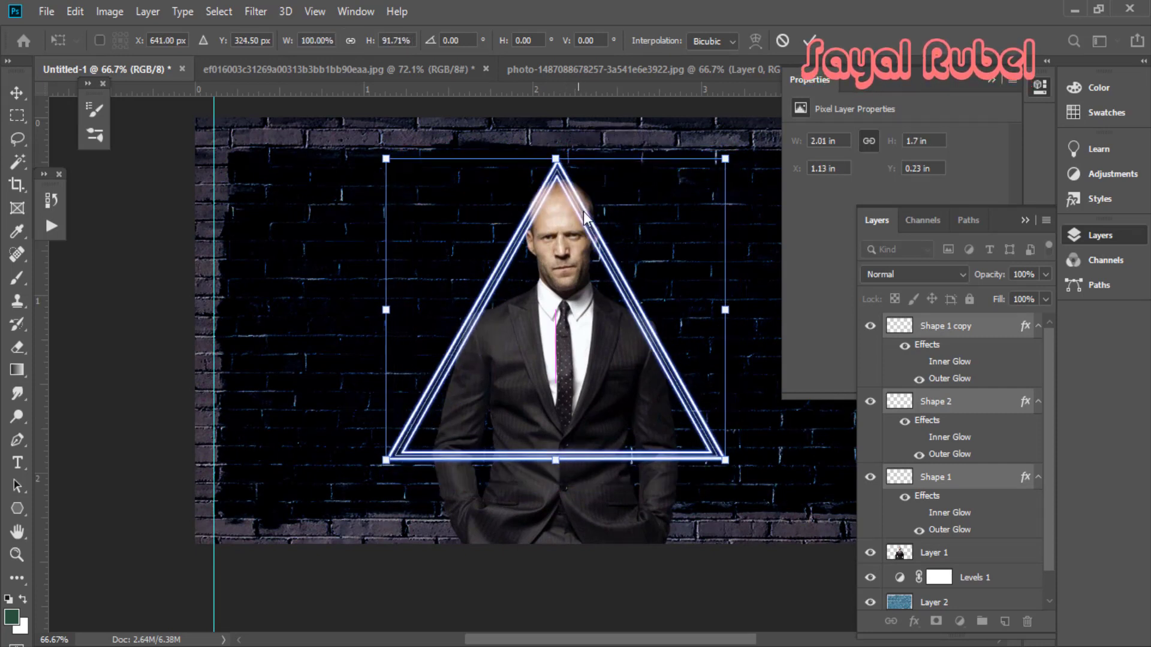
key(Return)
Create a new path in Untitled-1, try pasting the man's outline path from the ef016003 image into it, and undo the paste.
scroll(471, 352, up, 5)
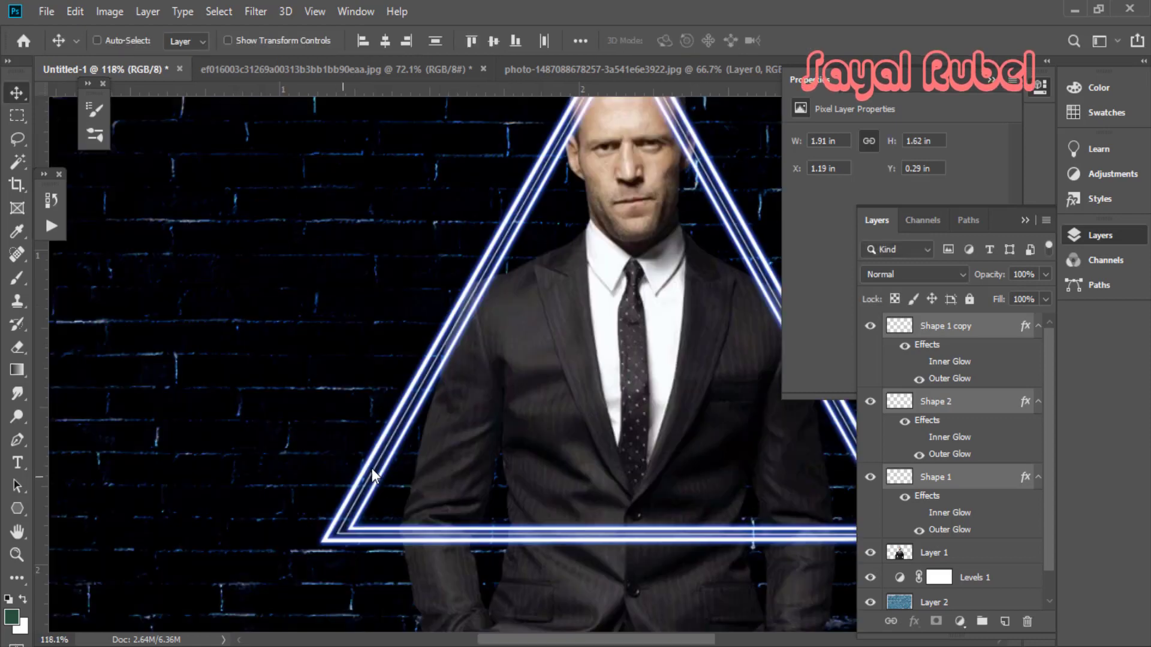
scroll(479, 419, up, 5)
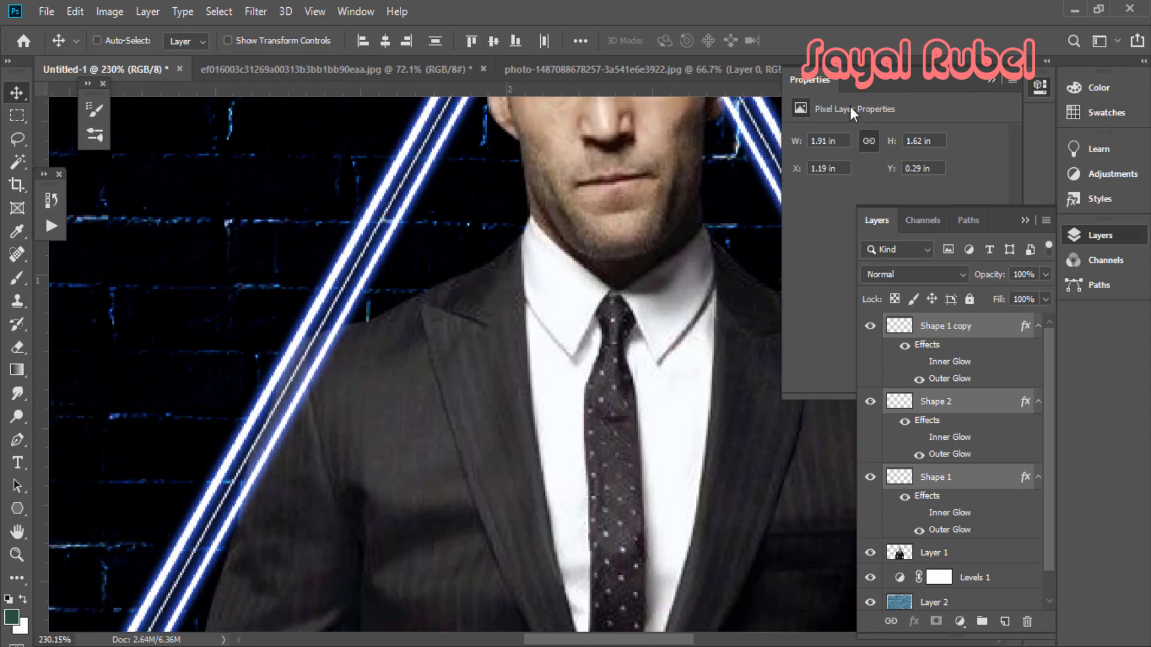
click(969, 220)
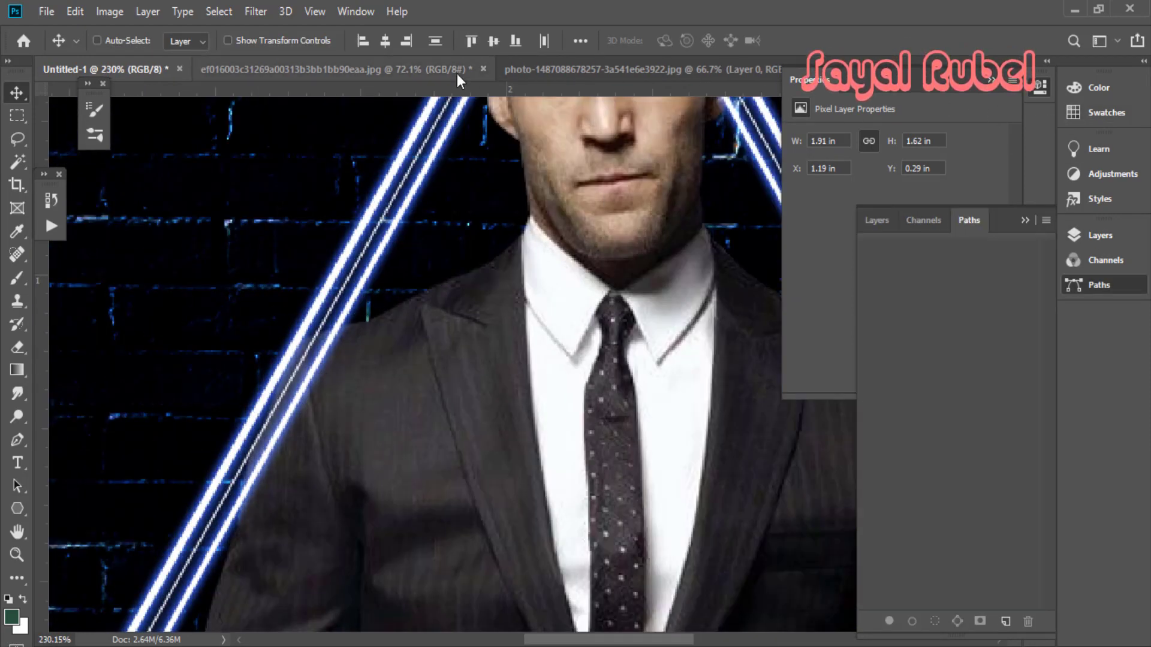
click(457, 70)
click(912, 250)
click(118, 71)
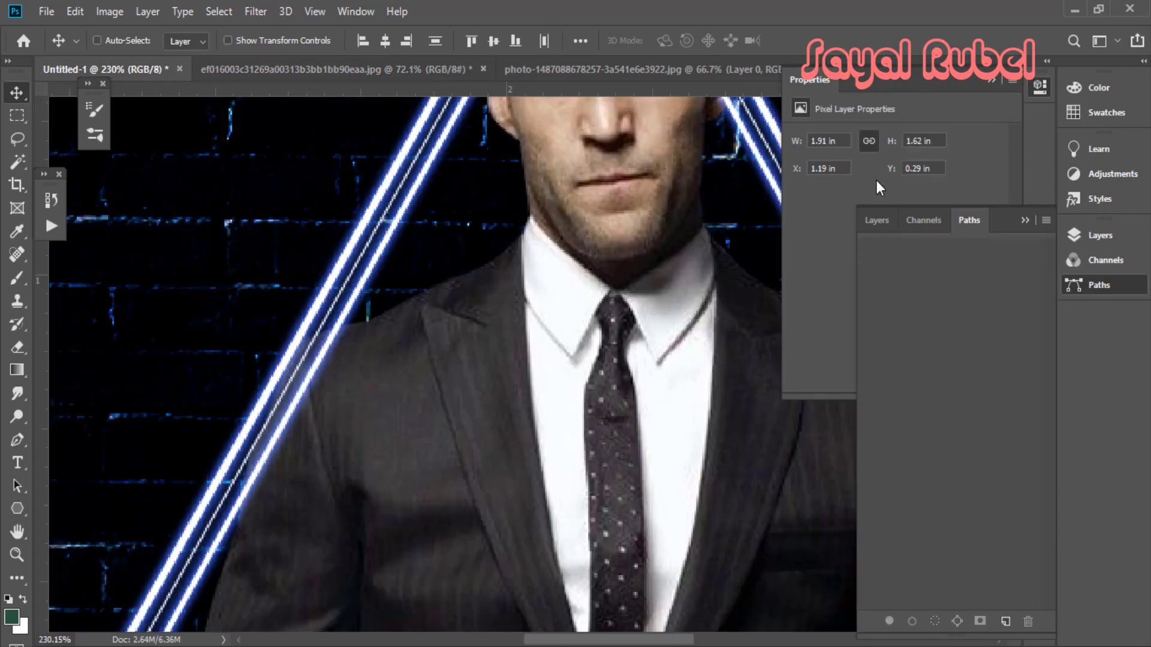
click(1007, 625)
key(ctrl+v)
scroll(379, 289, down, 4)
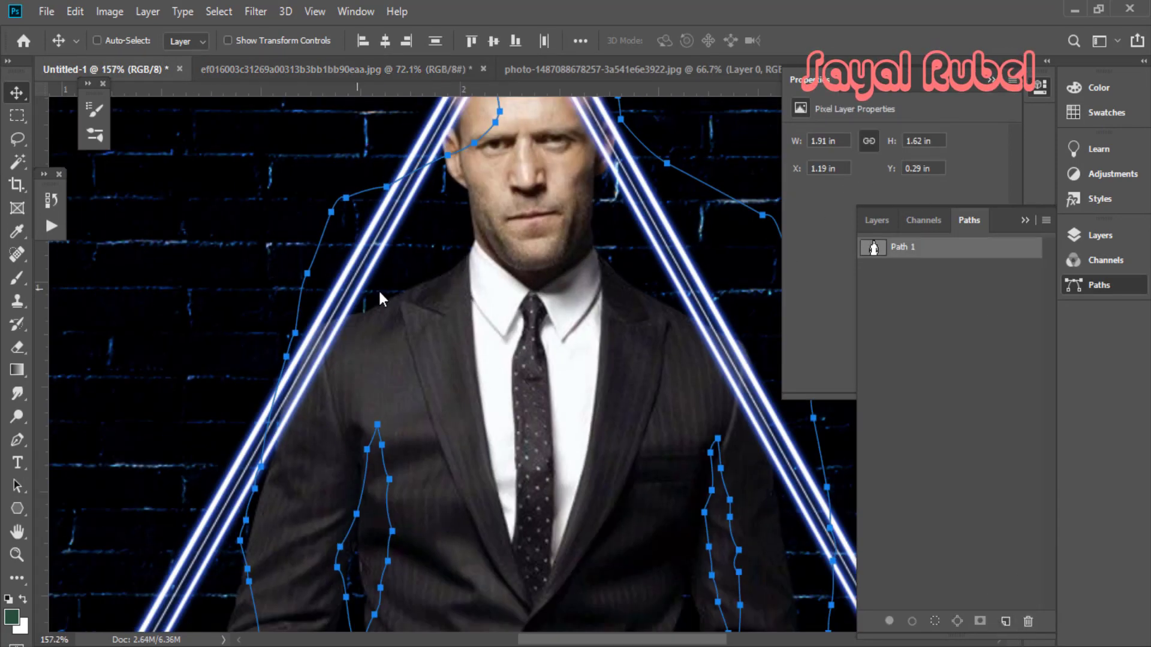
key(ctrl+z)
scroll(368, 400, down, 6)
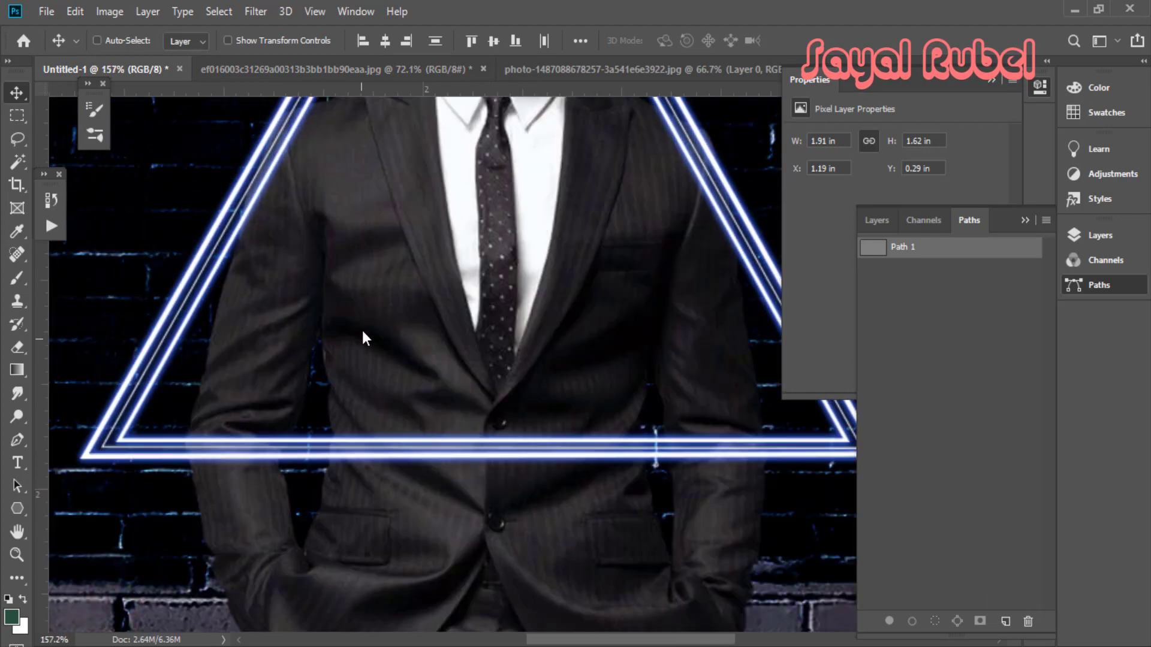
drag(362, 330, 384, 290)
scroll(327, 419, up, 3)
drag(603, 416, 454, 403)
scroll(268, 409, down, 1)
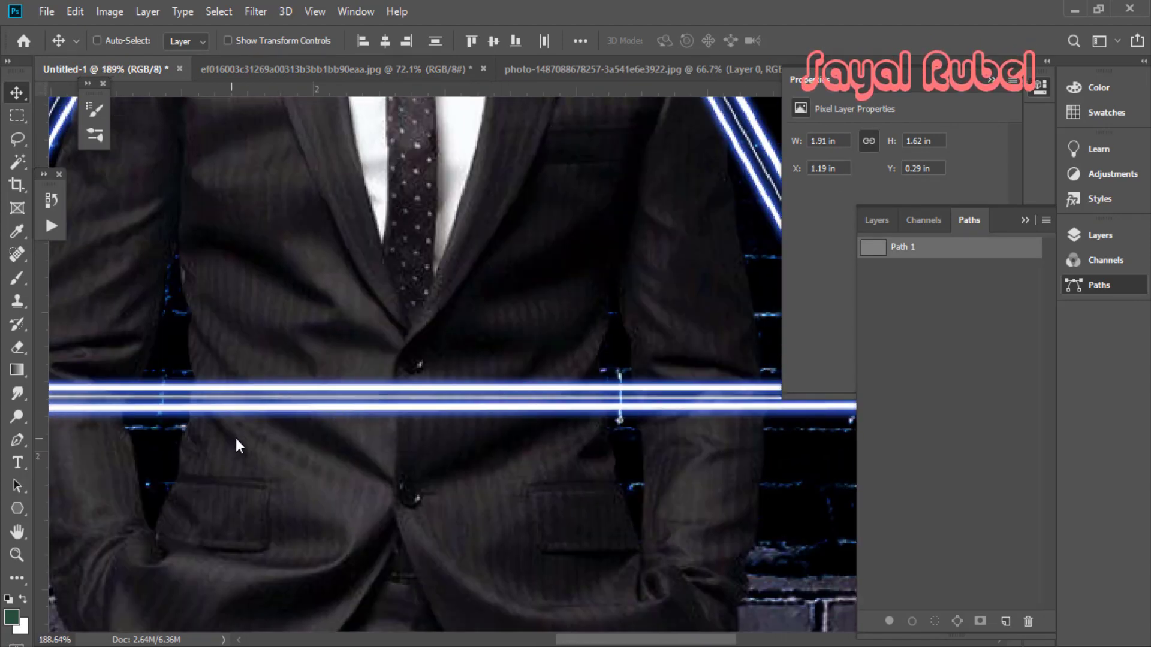
Merge the three selected triangle layers into a single layer with their neon glow.
drag(325, 426, 380, 430)
drag(598, 474, 439, 459)
scroll(524, 419, up, 1)
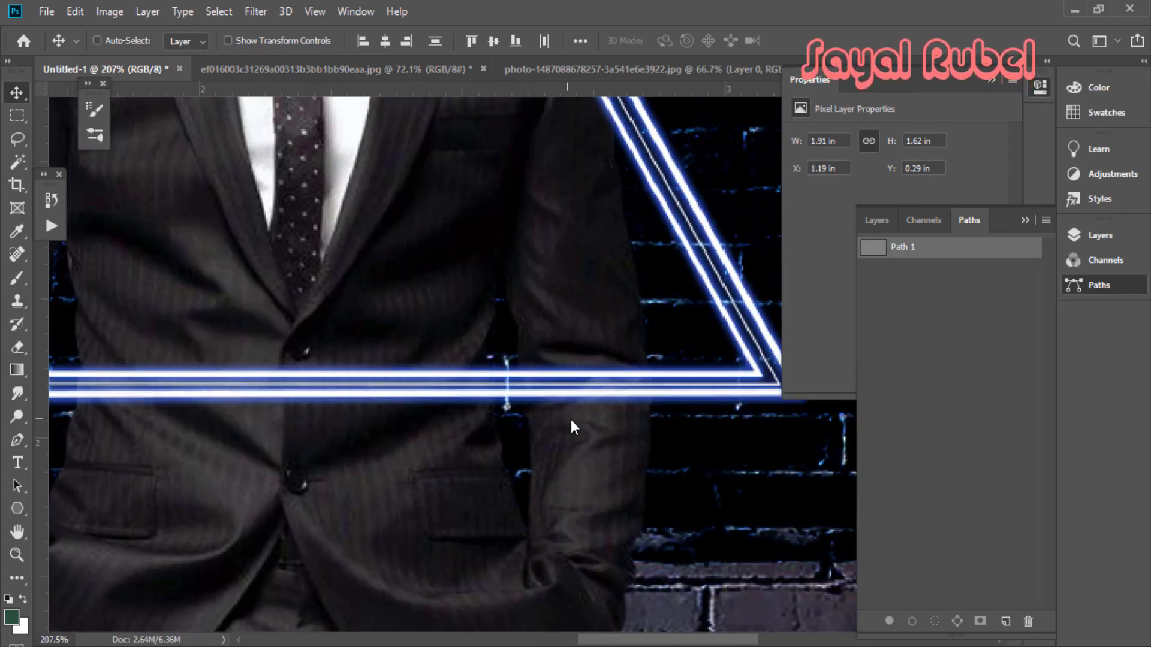
scroll(567, 404, up, 3)
key(F7)
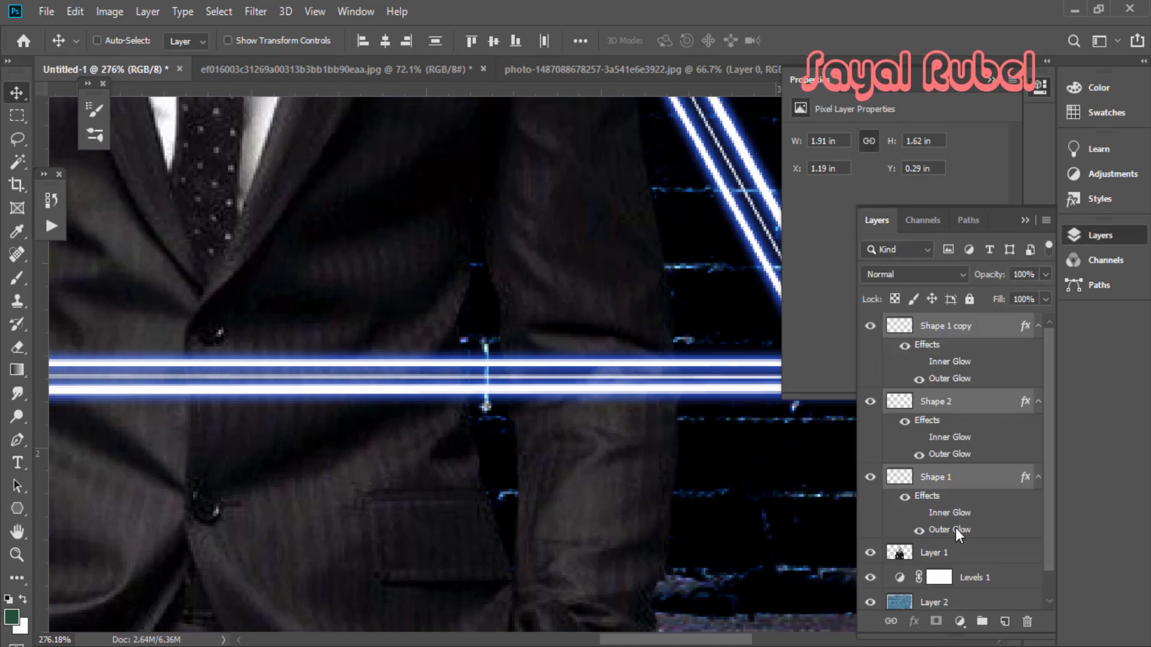
scroll(580, 393, down, 1)
drag(580, 394, 516, 445)
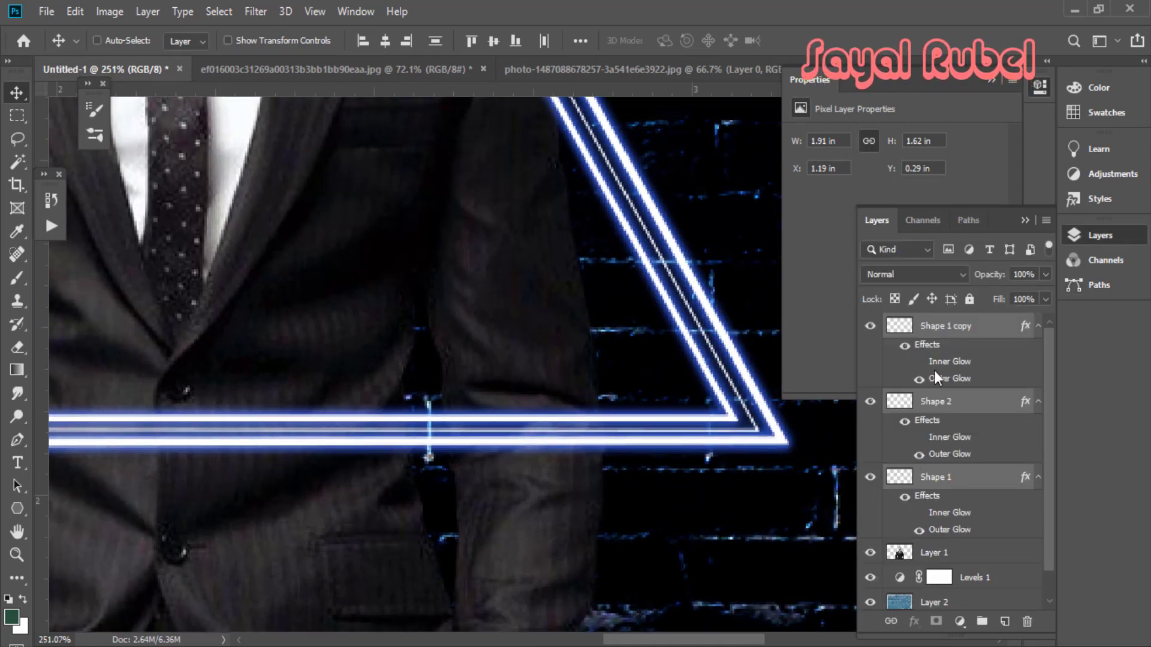
key(ctrl+e)
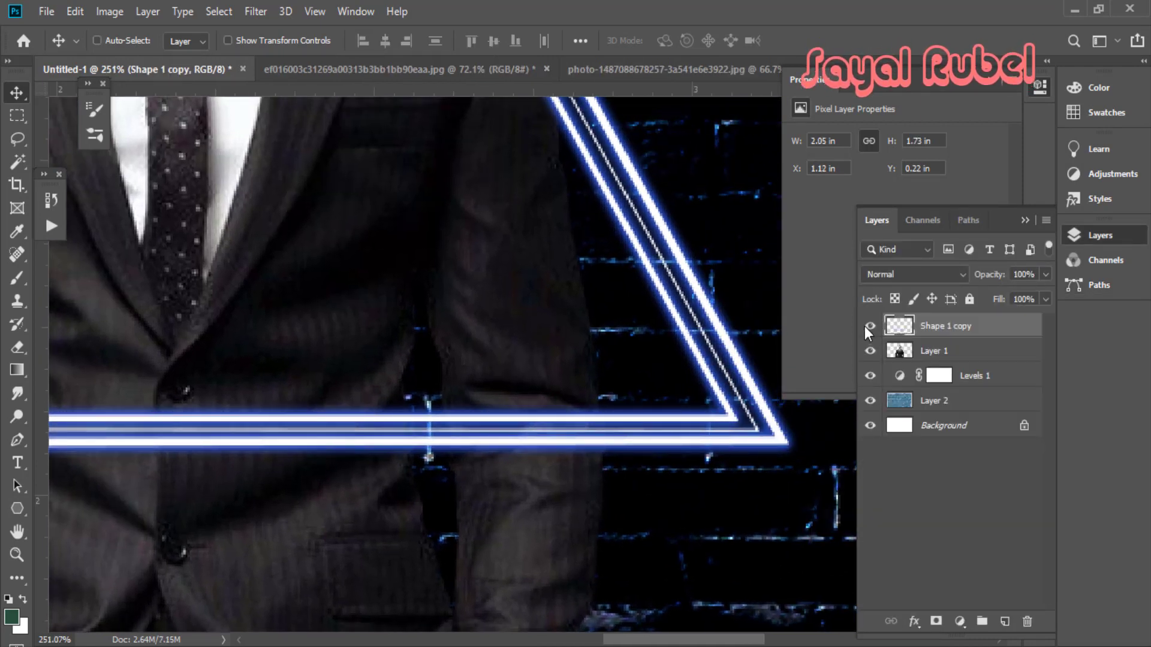
Add a layer mask to the merged triangle and, with a 13 px hard round brush, paint black to hide the horizontal bar over one forearm.
click(935, 623)
key(b)
mouse_move(530, 402)
mouse_down()
mouse_move(529, 427)
mouse_move(517, 427)
mouse_move(473, 383)
mouse_move(491, 437)
mouse_up()
key(ctrl+z)
right_click(502, 416)
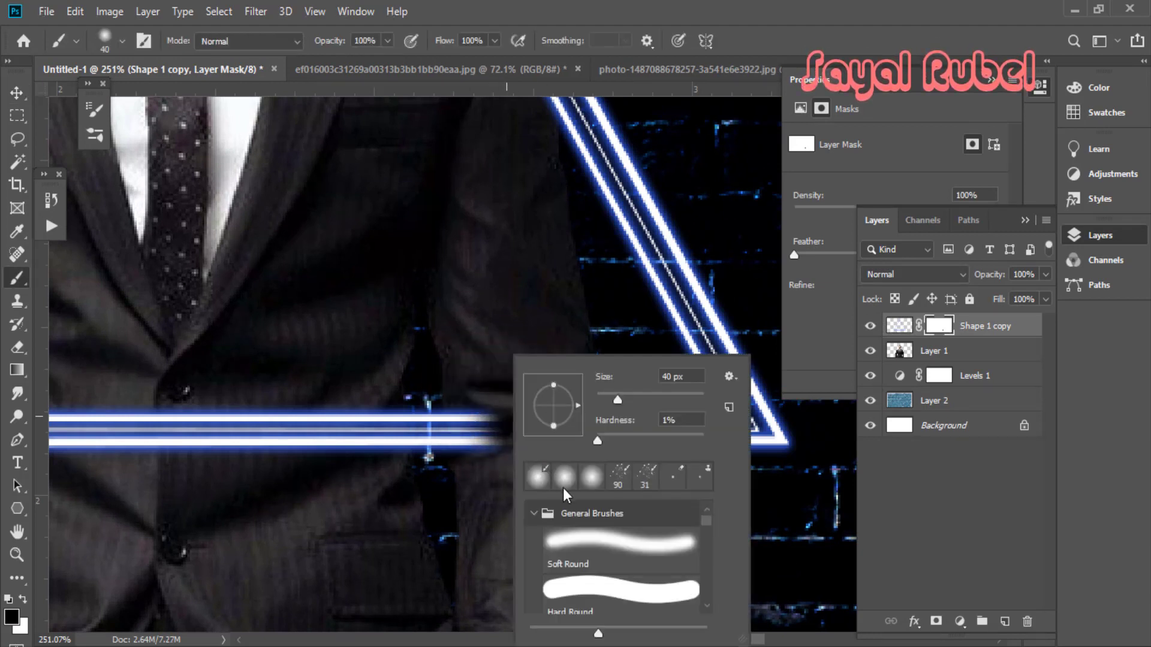
click(563, 590)
right_click(486, 417)
drag(459, 401, 424, 382)
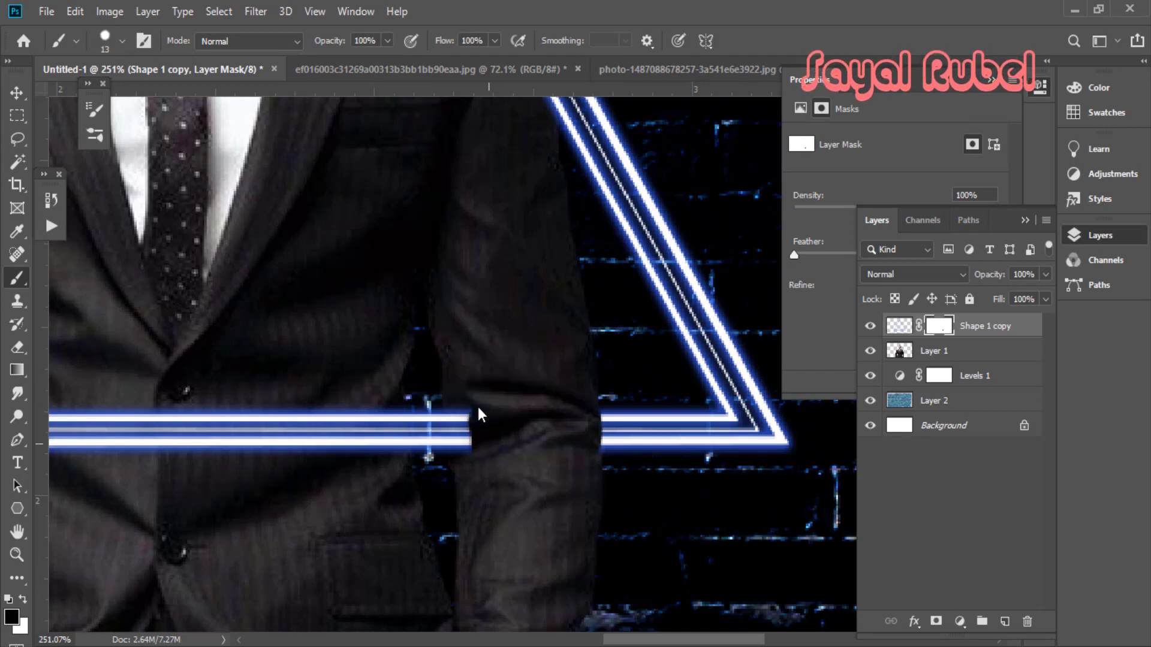
scroll(526, 447, down, 1)
scroll(461, 476, up, 4)
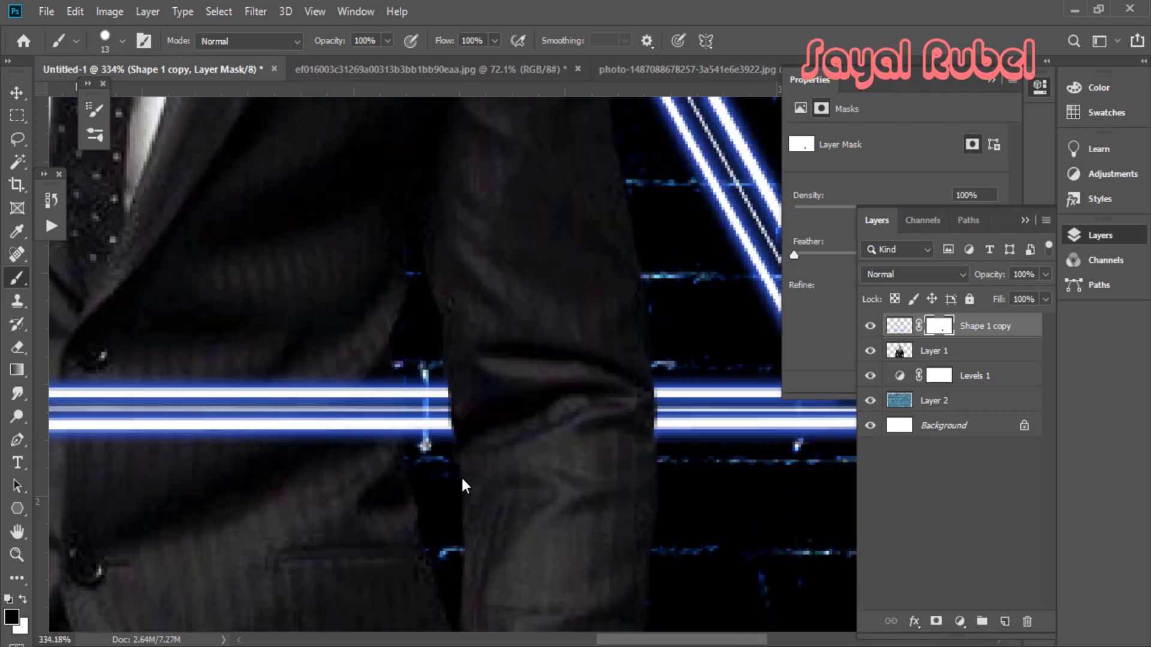
scroll(474, 444, down, 3)
Paint black on the triangle's mask with a 12 px brush to hide the neon lines crossing one side of the man's forehead.
drag(396, 454, 1038, 470)
scroll(533, 480, down, 1)
scroll(335, 474, down, 1)
scroll(433, 414, up, 6)
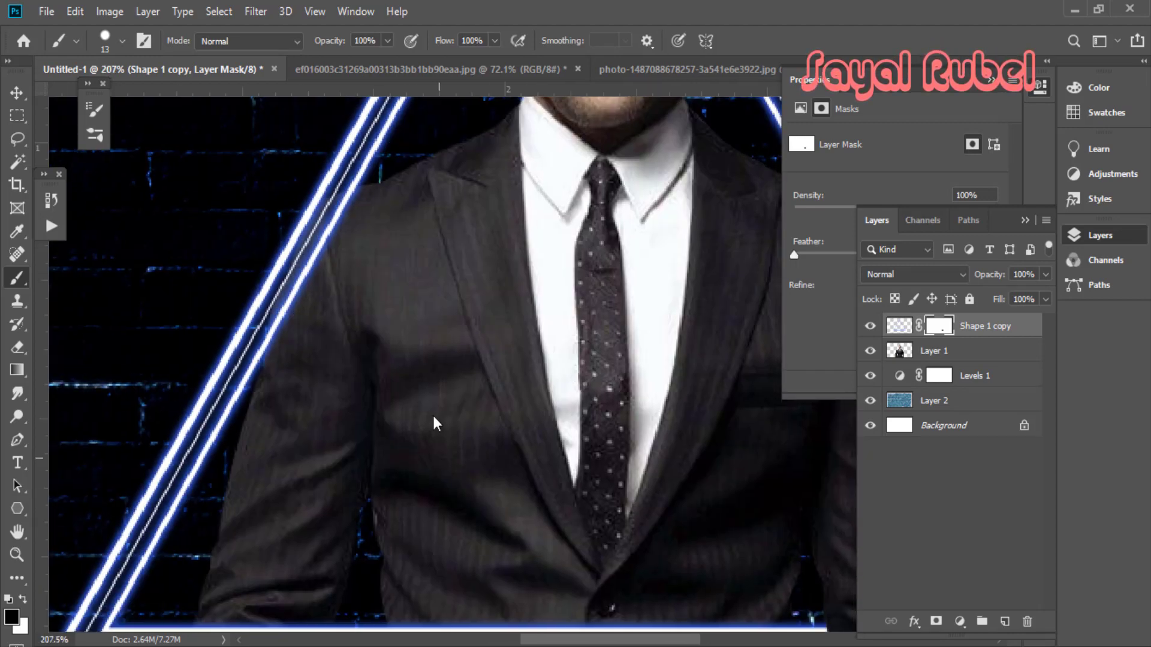
scroll(350, 376, up, 5)
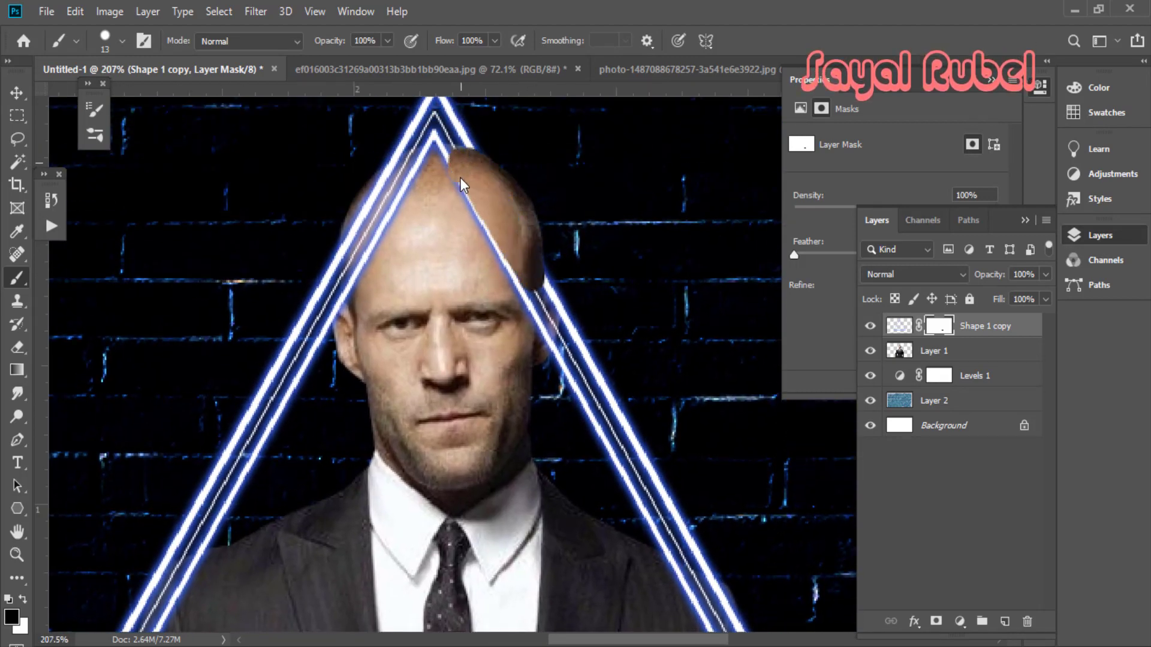
scroll(451, 157, up, 5)
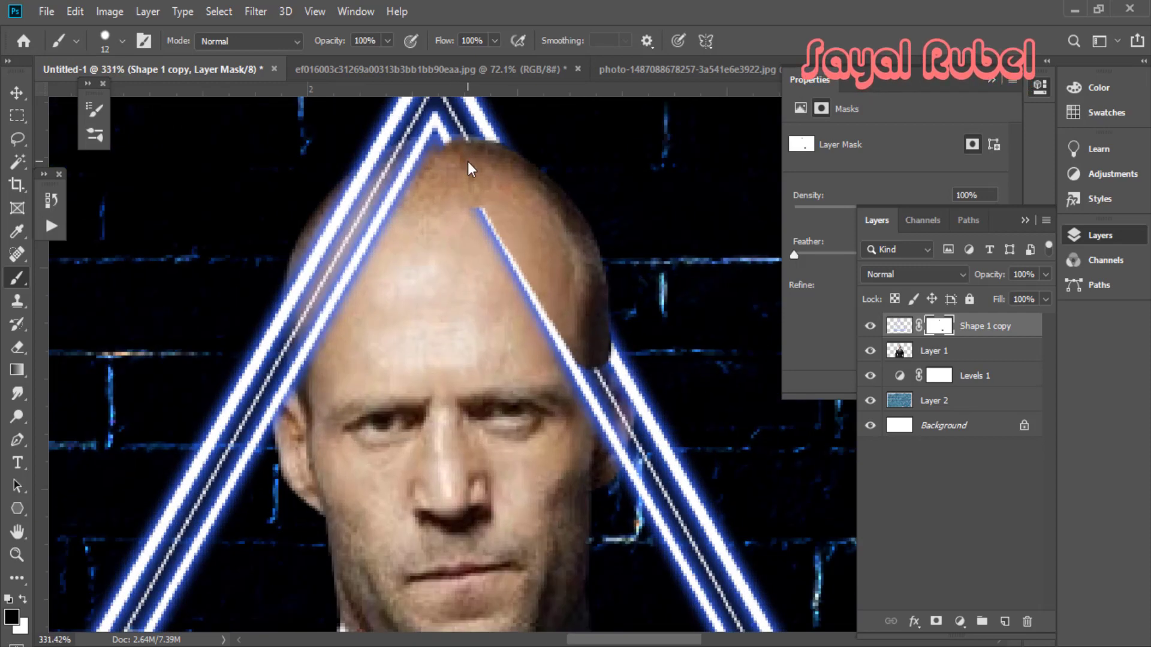
scroll(477, 225, down, 2)
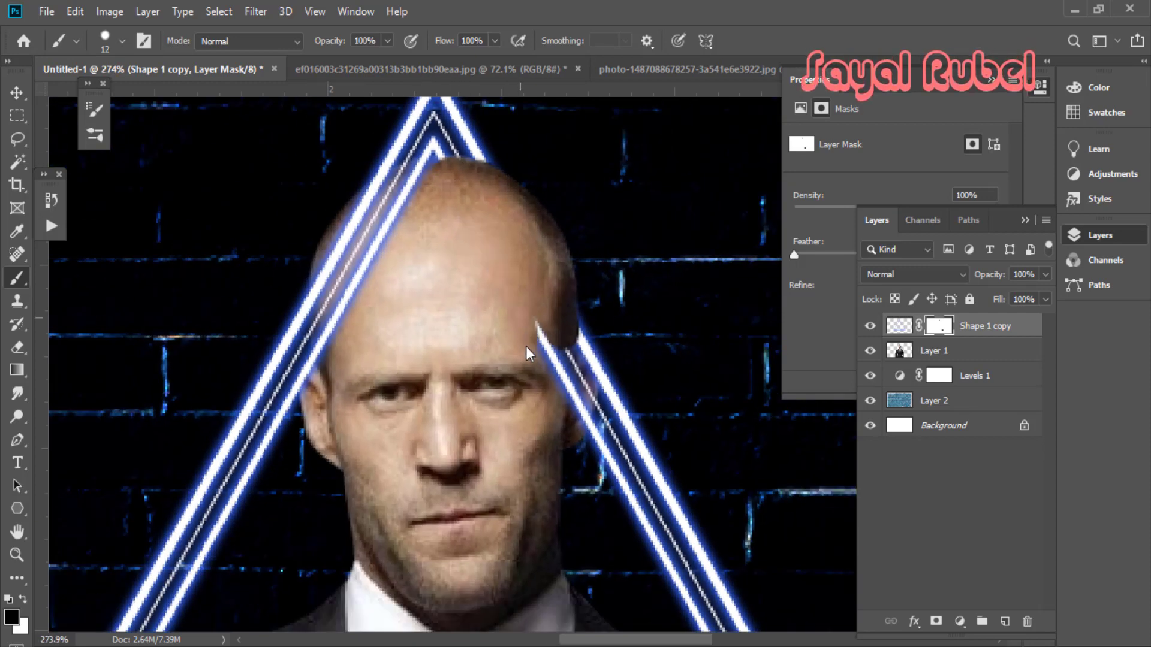
scroll(526, 347, down, 2)
scroll(514, 292, up, 2)
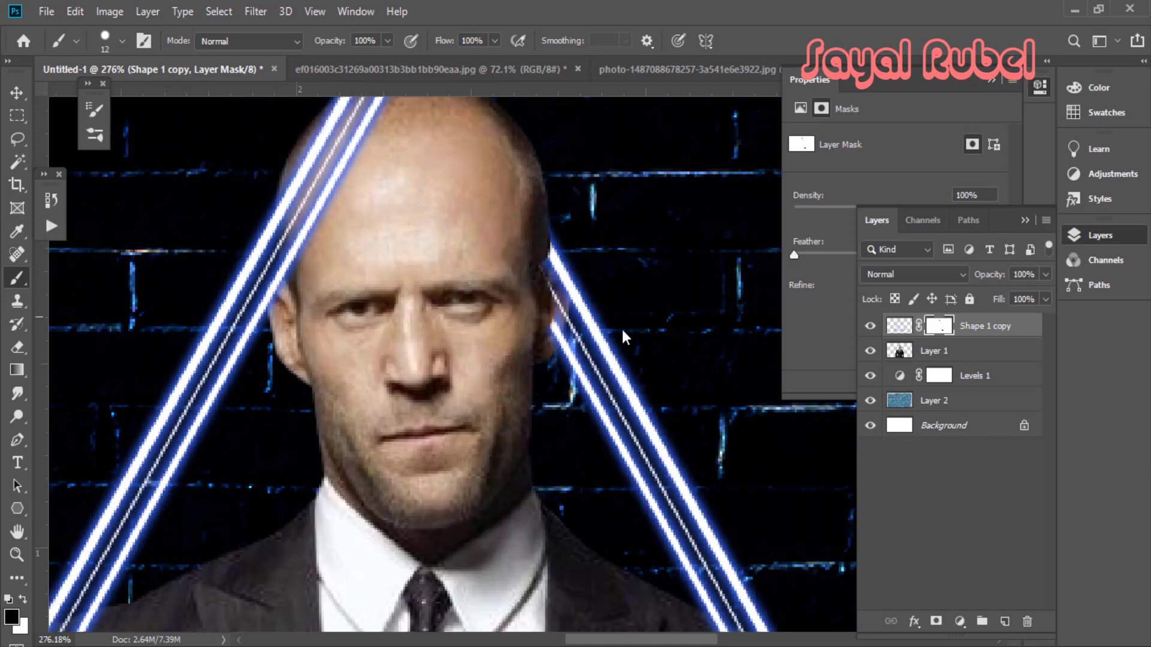
Hide the masked triangle layer and take up the Pen tool at the man's ear.
click(870, 326)
key(p)
scroll(520, 366, up, 3)
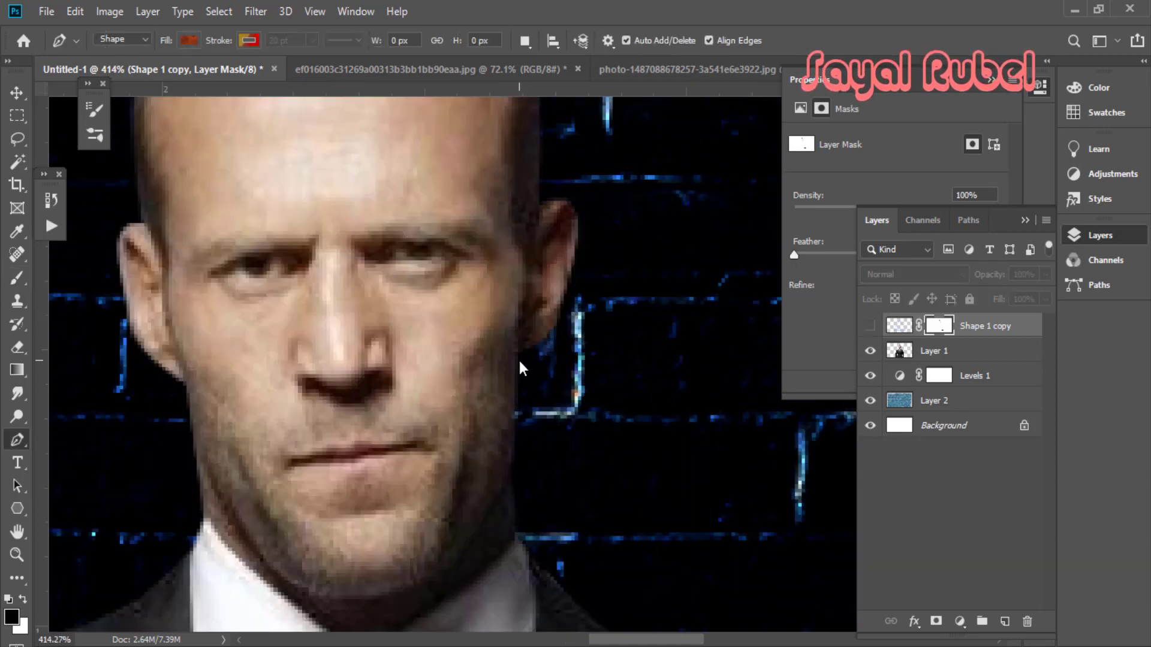
click(567, 314)
key(ctrl+z)
drag(519, 356, 551, 340)
drag(568, 275, 576, 231)
drag(576, 231, 581, 319)
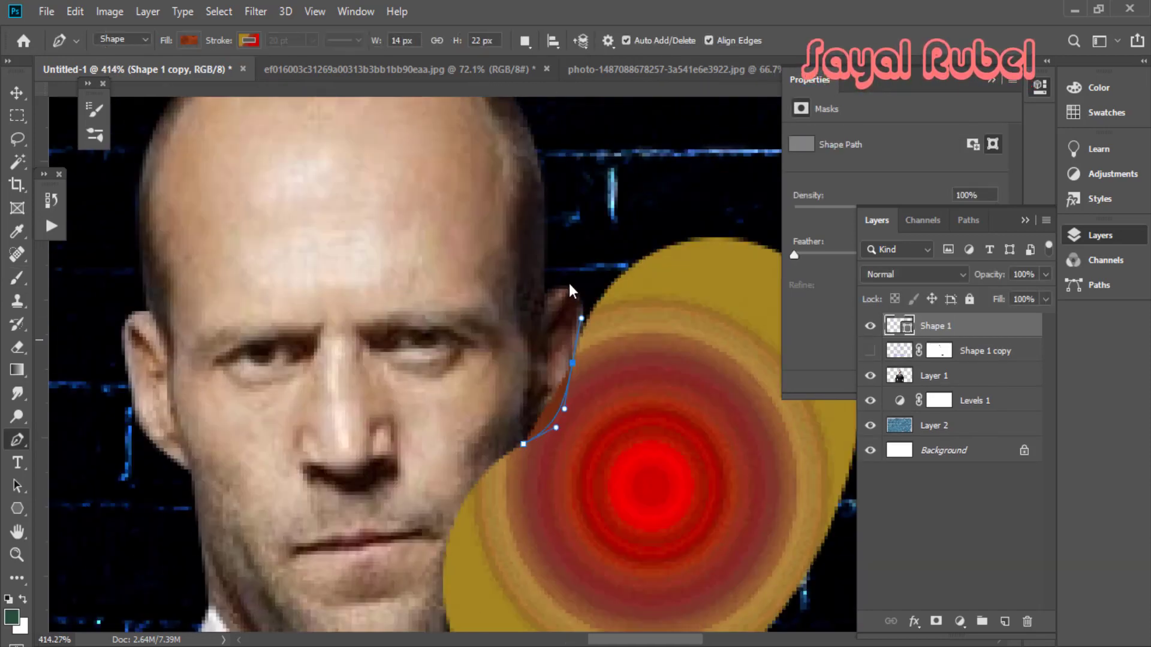
click(543, 296)
key(ctrl+z)
Switch the Pen tool to Path mode and delete the Shape 1 path drawn at the ear.
click(120, 39)
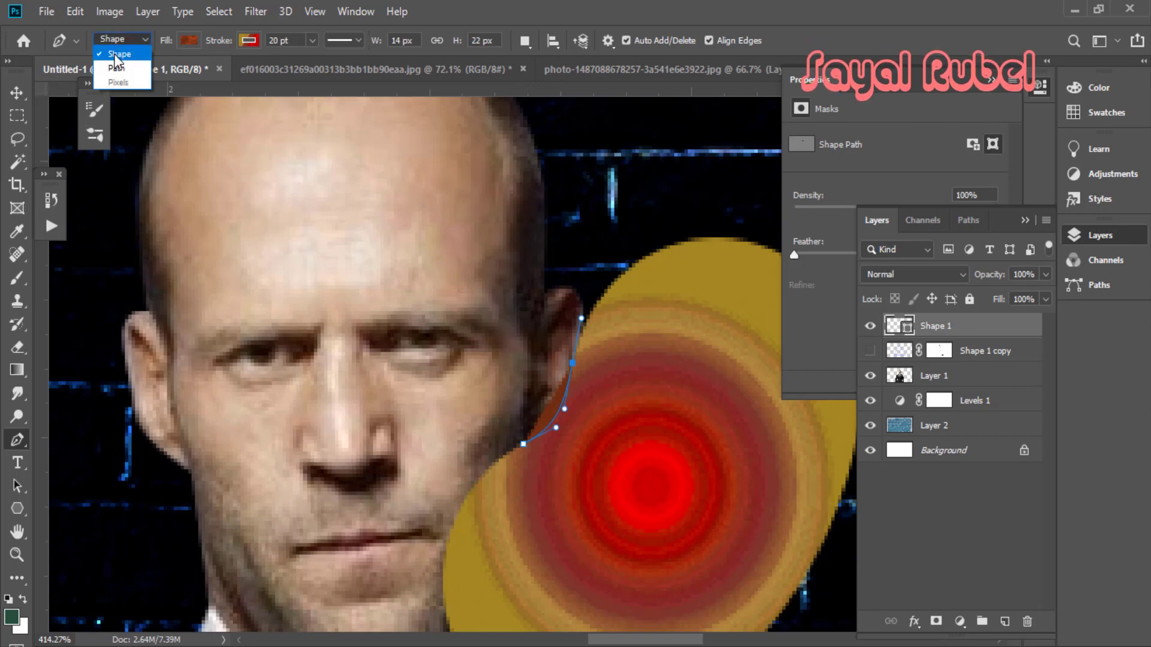
click(111, 63)
scroll(566, 329, down, 2)
click(968, 220)
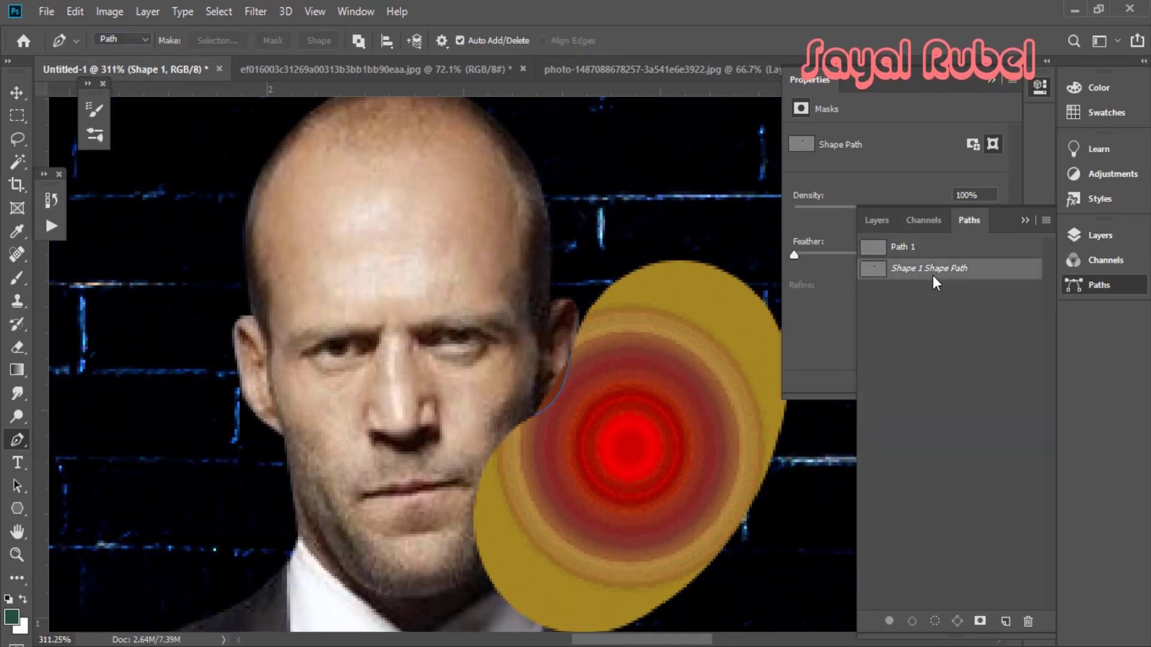
key(Delete)
click(877, 220)
scroll(538, 412, up, 2)
Trace a closed path around the man's ear and across his cheek and temple, and convert it to a selection.
drag(529, 405, 563, 388)
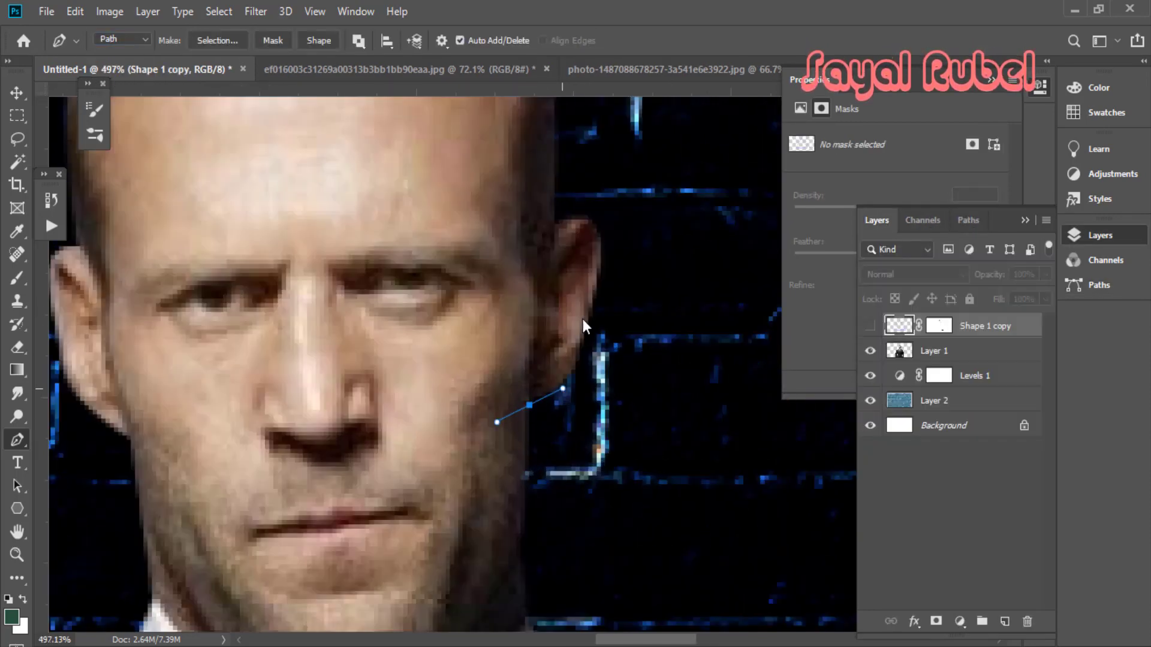
drag(588, 304, 544, 361)
click(551, 231)
click(527, 231)
drag(149, 342, 395, 291)
scroll(394, 291, down, 1)
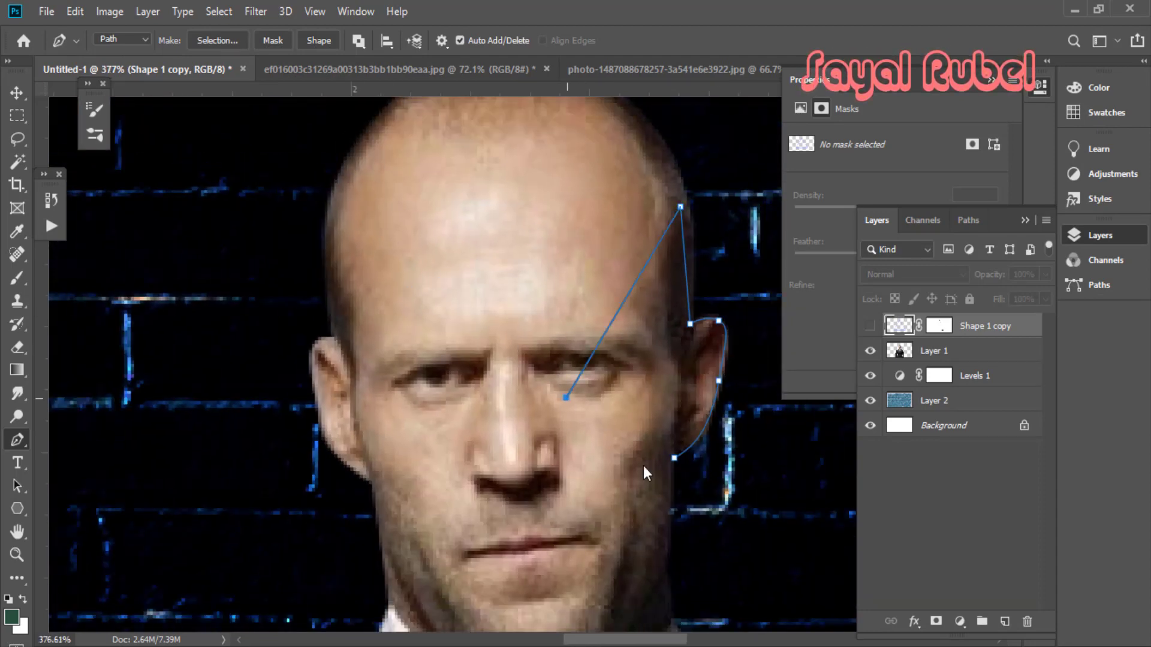
click(672, 456)
key(ctrl+Return)
Show the triangle layer, paint black on its mask inside the ear selection to hide the neon lines, and deselect.
click(933, 326)
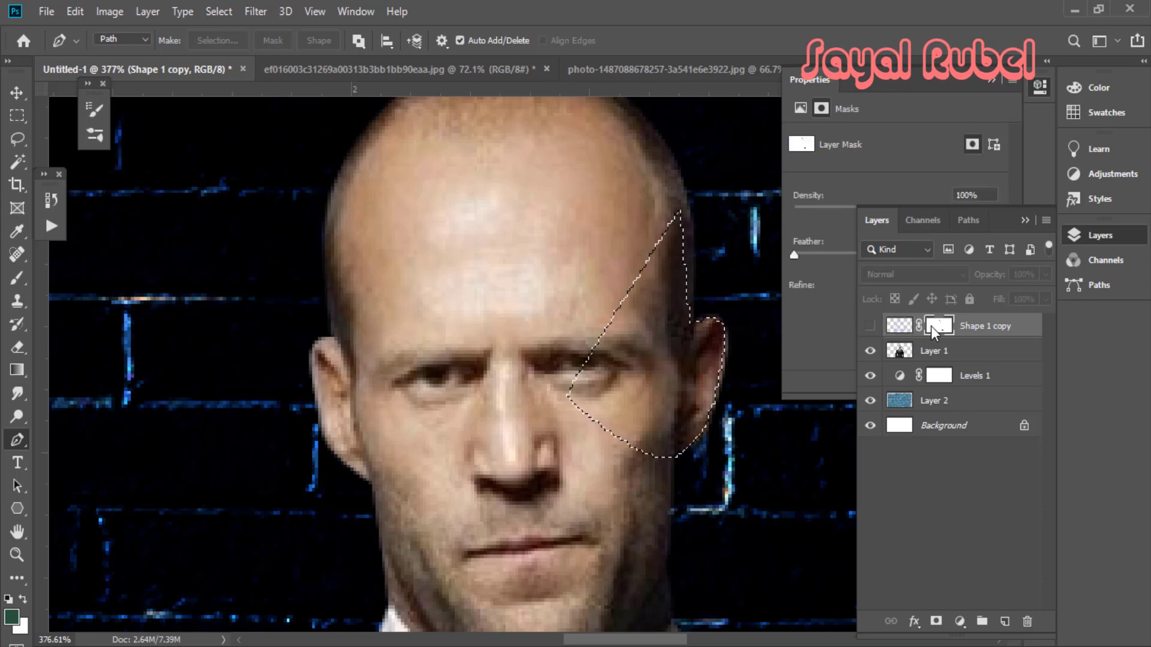
click(870, 326)
scroll(675, 371, up, 1)
key(b)
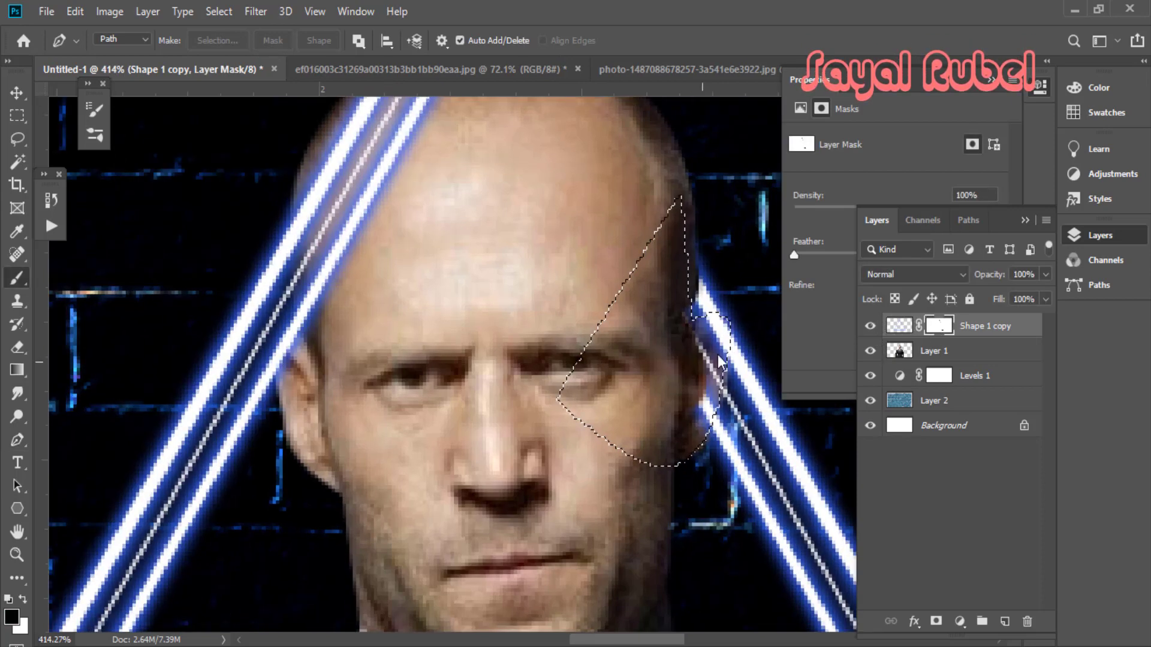
mouse_move(718, 355)
mouse_down()
mouse_move(691, 347)
mouse_move(713, 382)
mouse_up()
scroll(677, 340, down, 3)
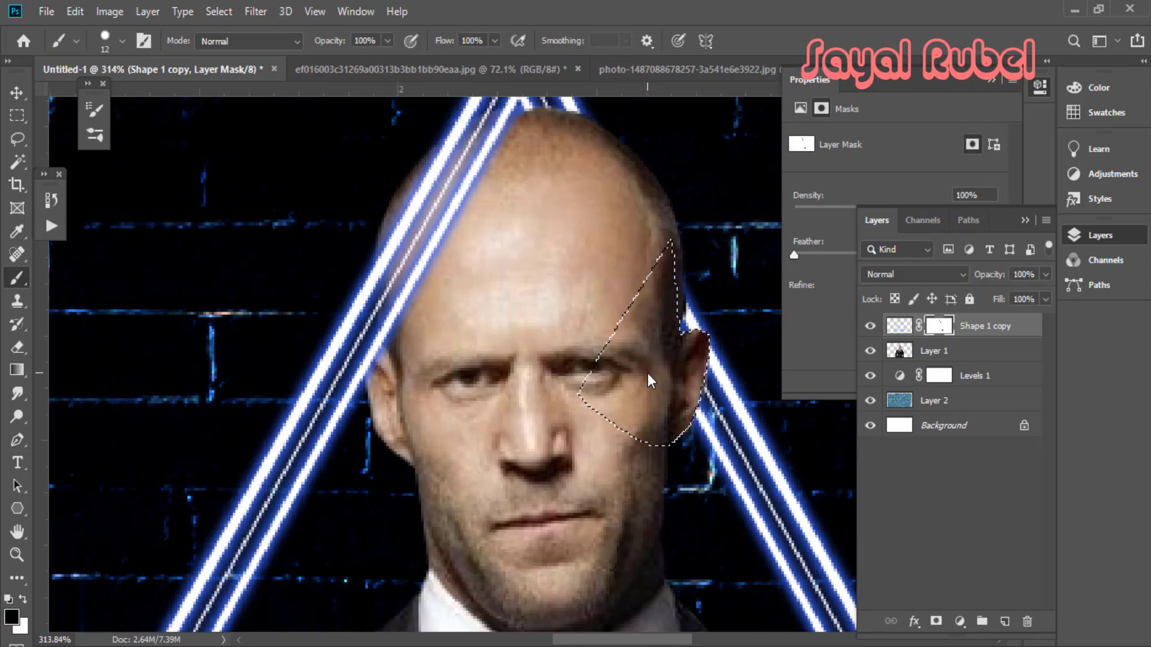
key(ctrl+d)
Touch up the triangle's mask with a 5 px brush in white to restore the neon line in the notch between head and ear.
scroll(653, 374, down, 1)
scroll(681, 339, up, 2)
alt+right_click(681, 338)
scroll(690, 327, up, 5)
alt+right_click(692, 324)
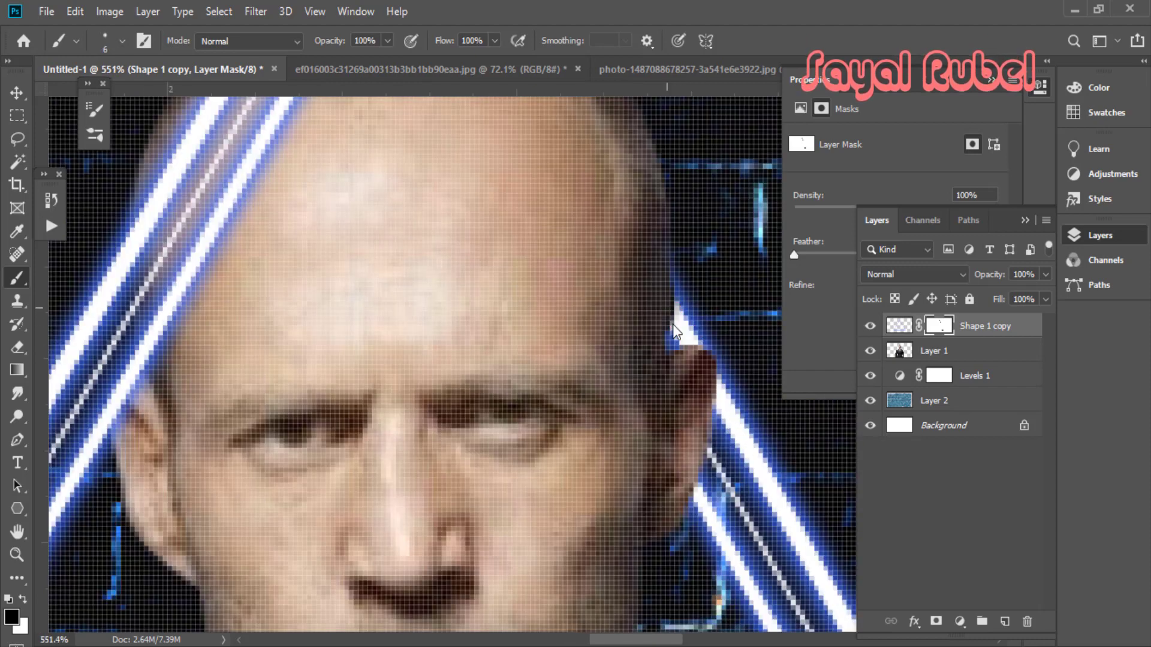
key(x)
scroll(682, 321, down, 6)
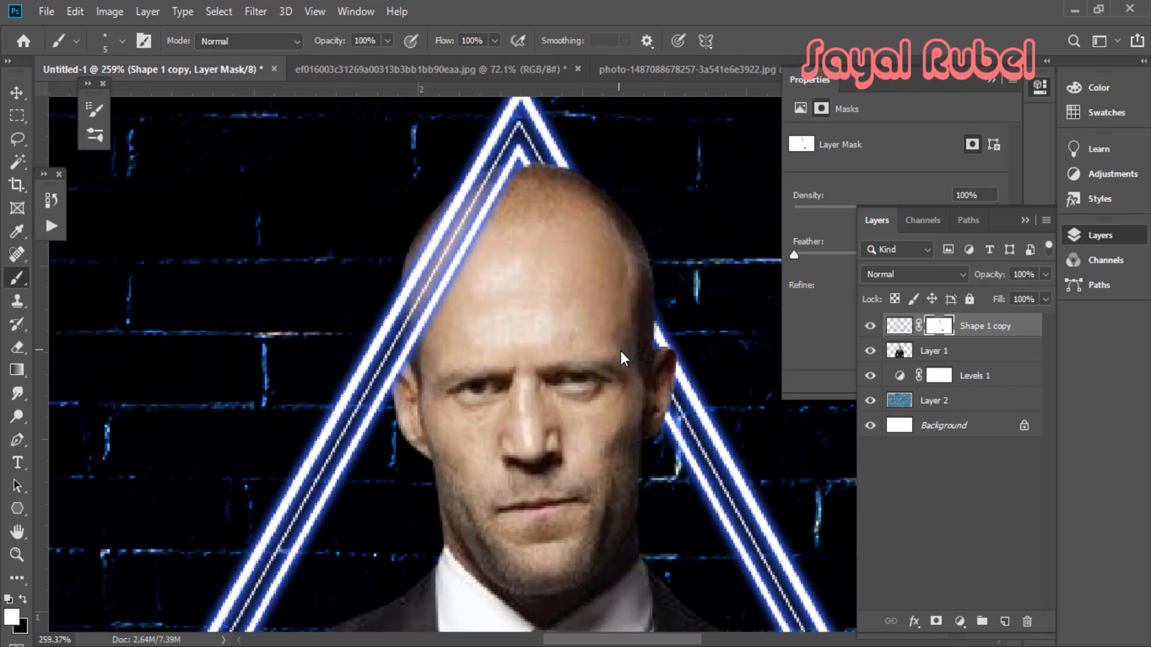
scroll(577, 352, down, 2)
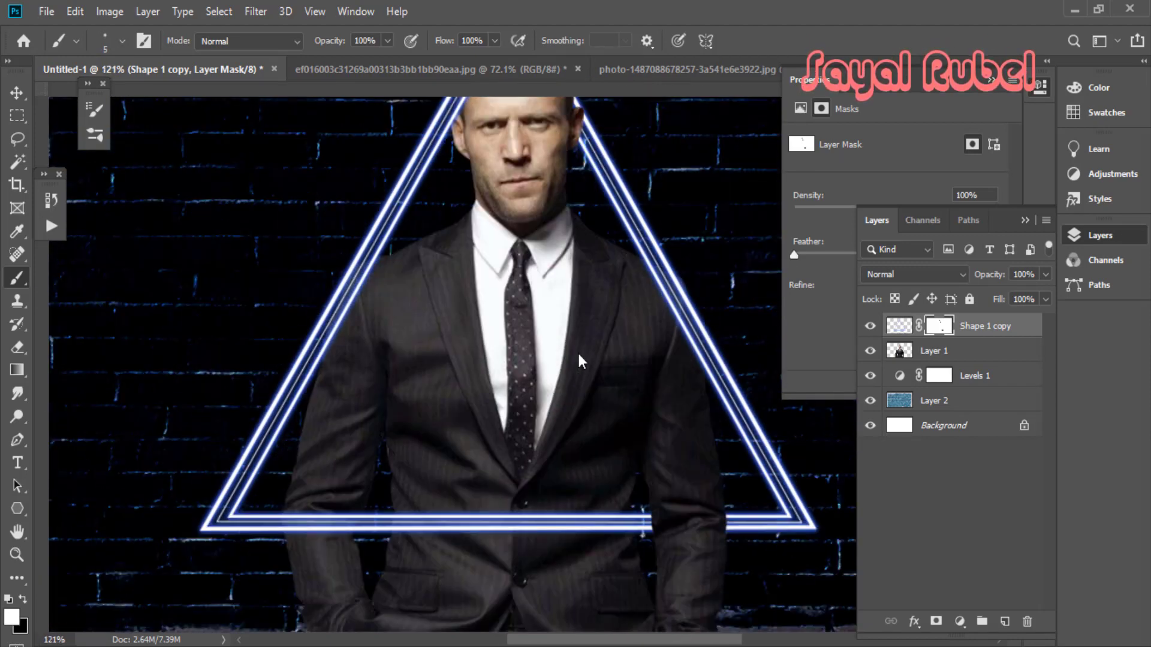
Hide the triangle layer to expose the jacket's shoulder edge on the opposite side, and take up the Pen tool.
scroll(261, 548, up, 1)
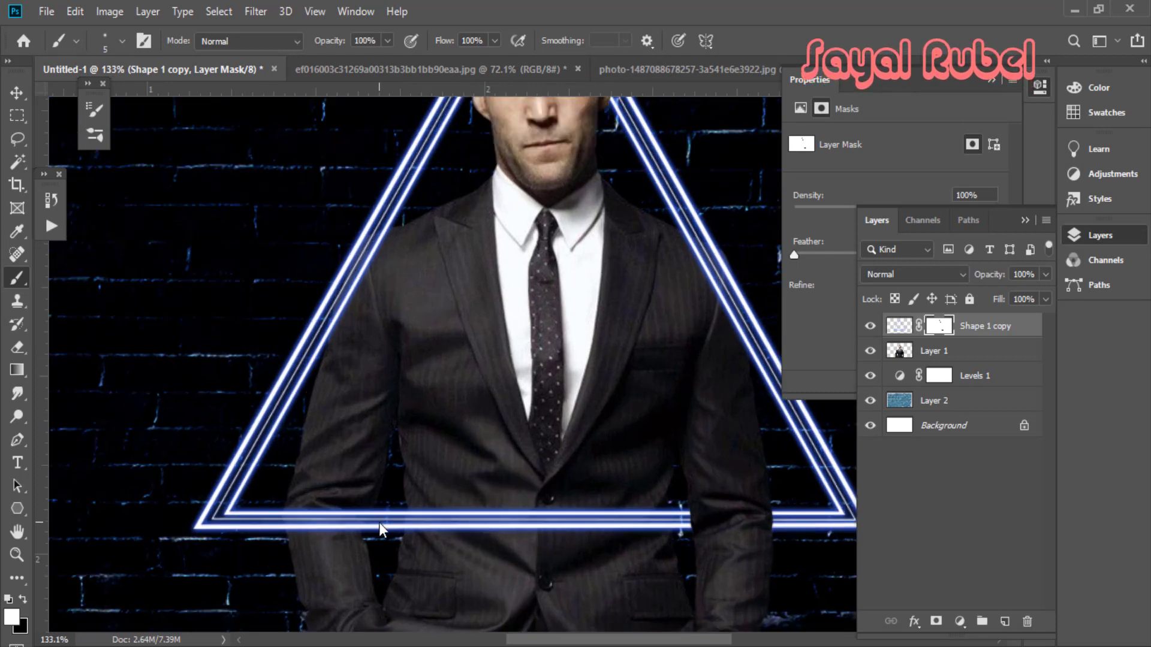
scroll(379, 522, down, 3)
scroll(547, 301, up, 2)
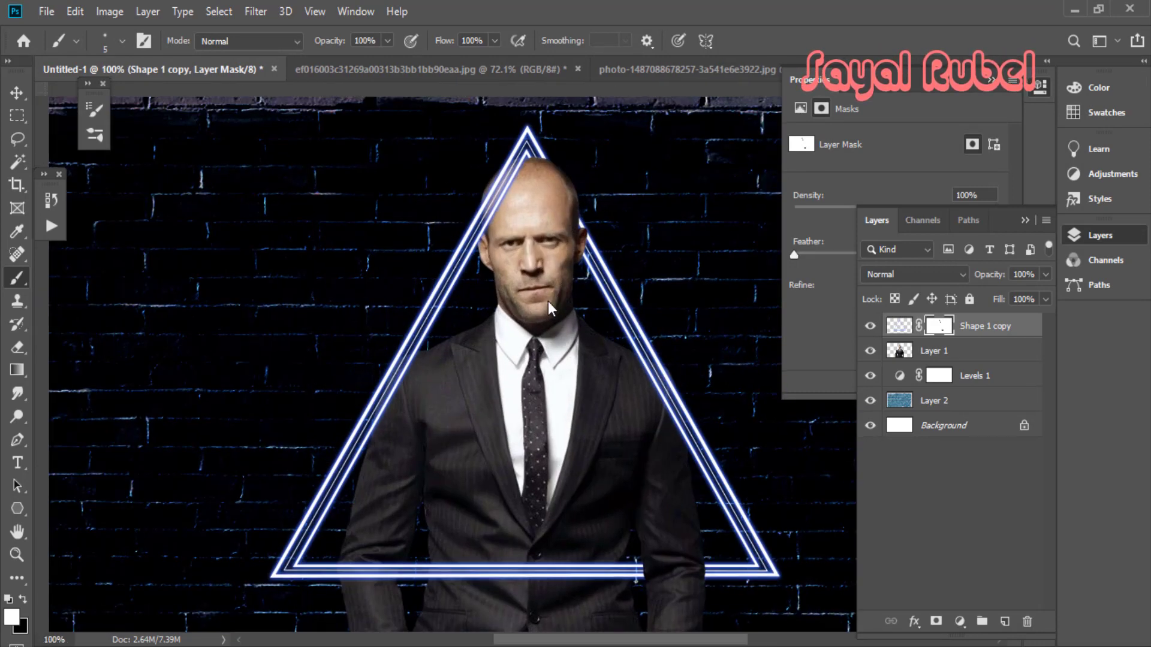
scroll(656, 405, up, 1)
scroll(393, 379, down, 2)
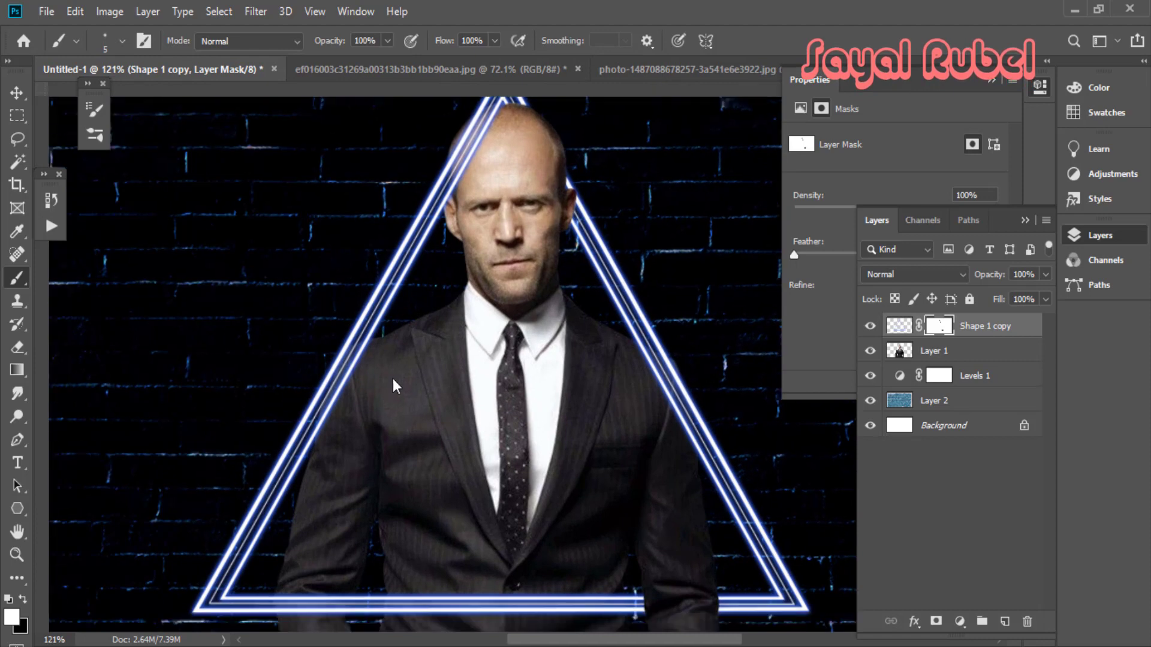
scroll(362, 308, up, 3)
click(870, 326)
key(p)
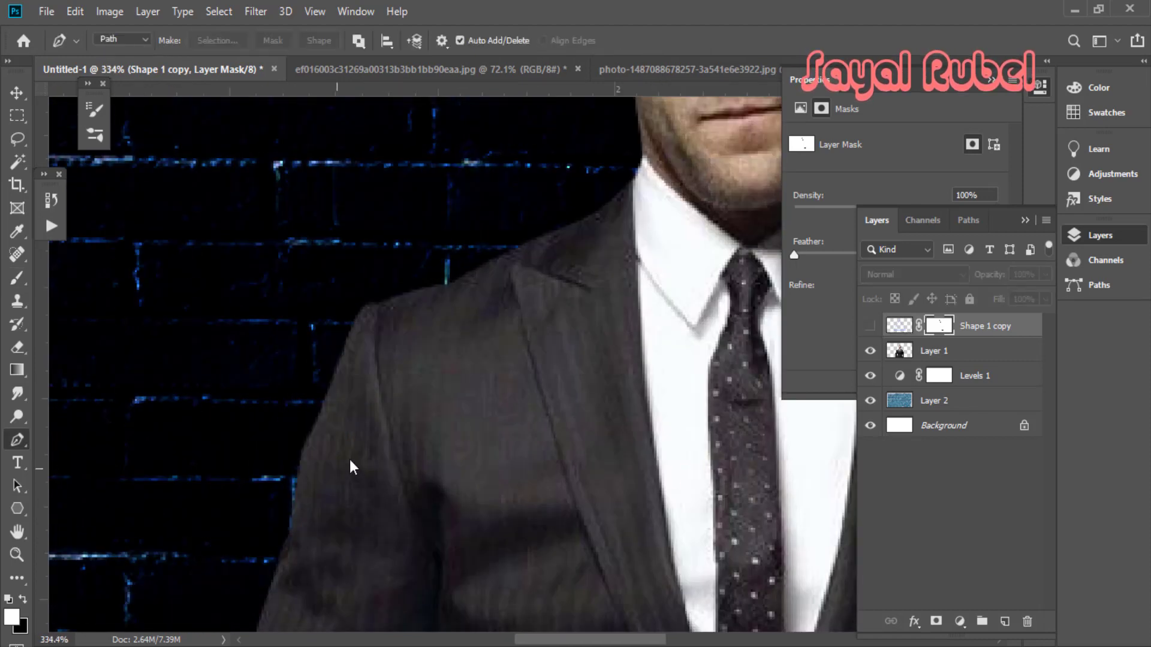
scroll(318, 486, up, 3)
click(870, 325)
click(870, 326)
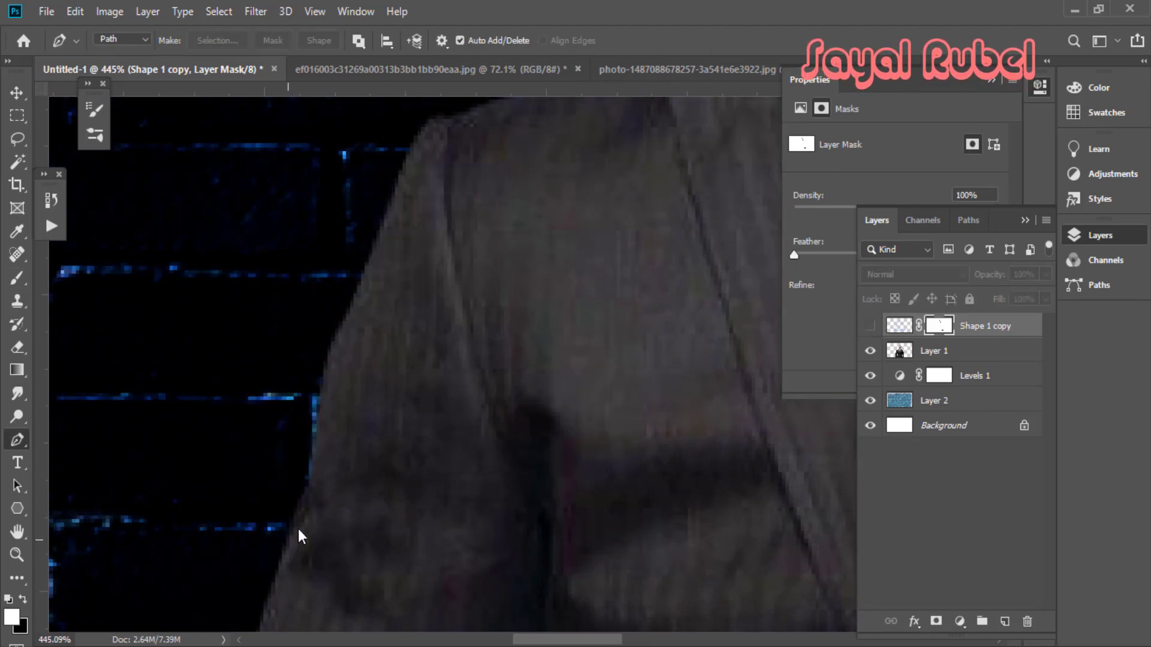
Trace a closed path along the jacket's upper sleeve and shoulder edge and convert it to a selection.
drag(285, 539, 321, 468)
drag(336, 355, 349, 321)
key(ctrl+z)
drag(366, 320, 360, 489)
drag(396, 352, 419, 295)
click(871, 326)
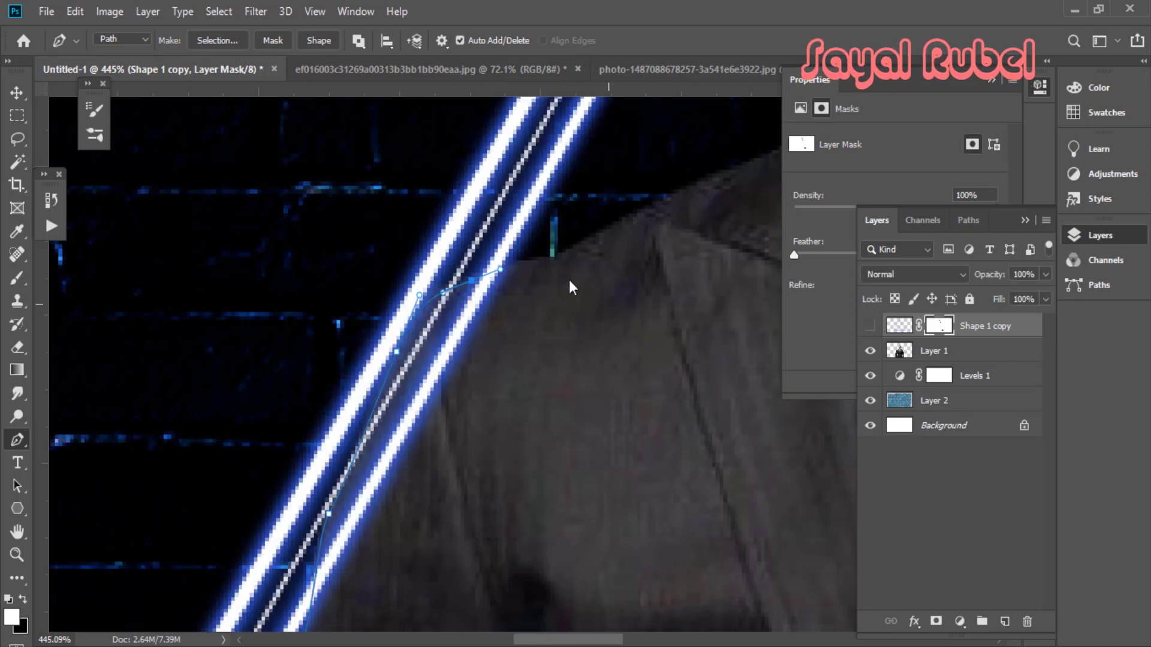
drag(562, 259, 570, 247)
click(416, 530)
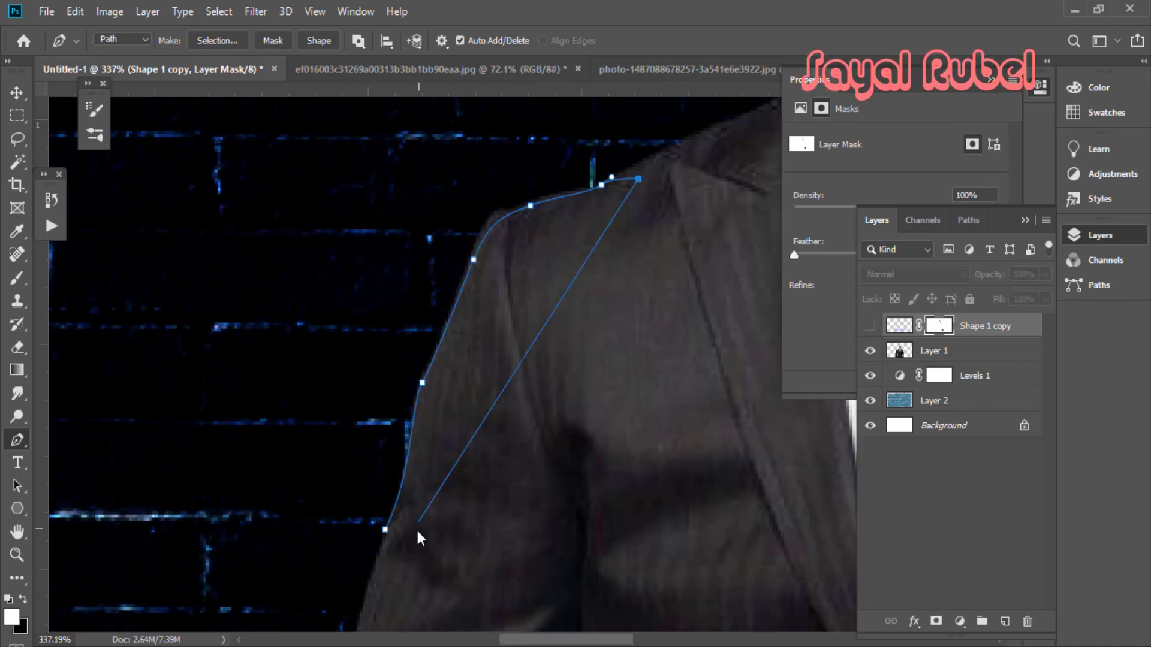
click(386, 530)
key(ctrl+Return)
Show the triangle layer and paint black on its mask inside the shoulder selection to hide the neon lines over the jacket.
click(870, 326)
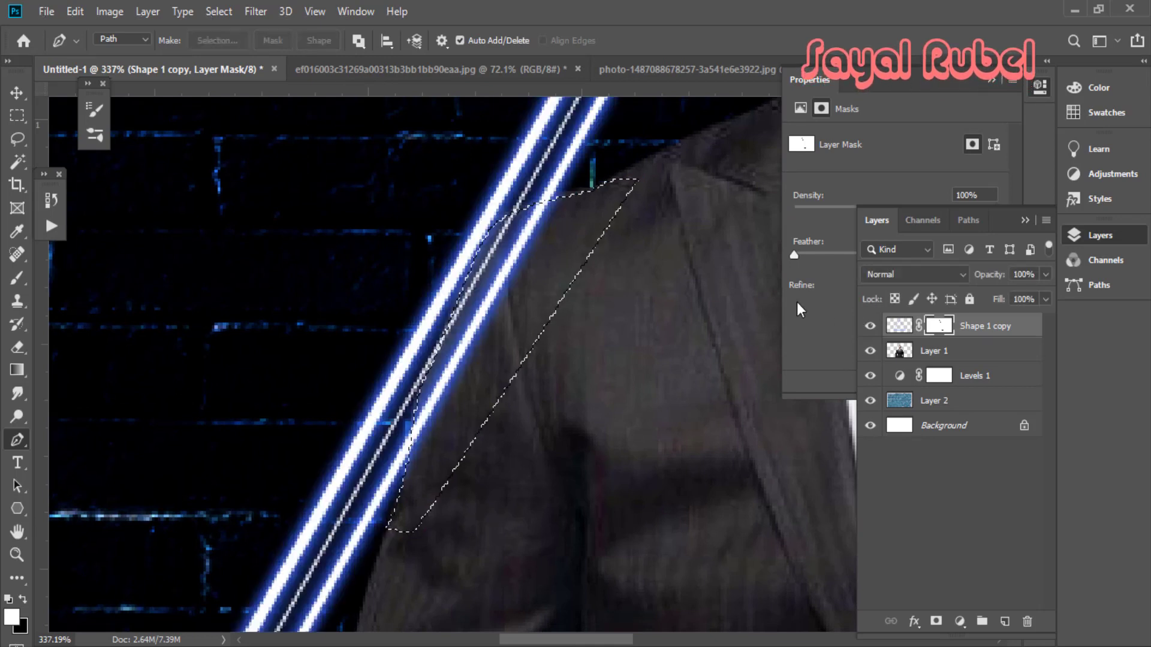
key(b)
alt+right_click(442, 326)
key(x)
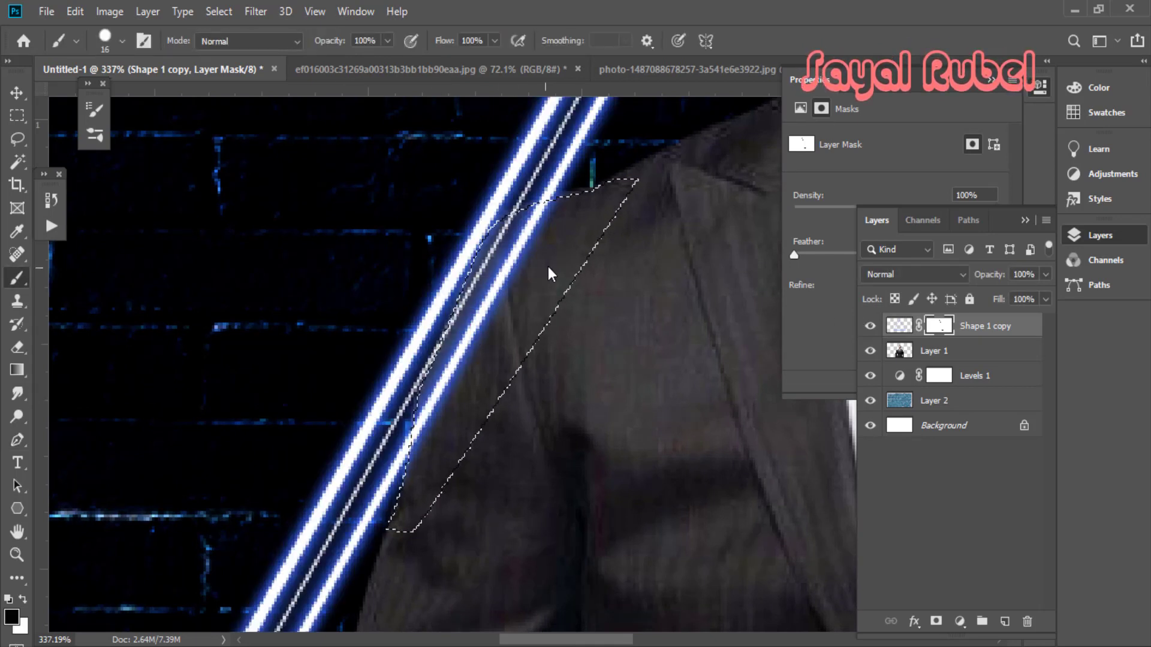
mouse_move(548, 275)
mouse_down()
mouse_move(548, 233)
mouse_move(501, 262)
mouse_move(585, 192)
mouse_up()
key(ctrl+0)
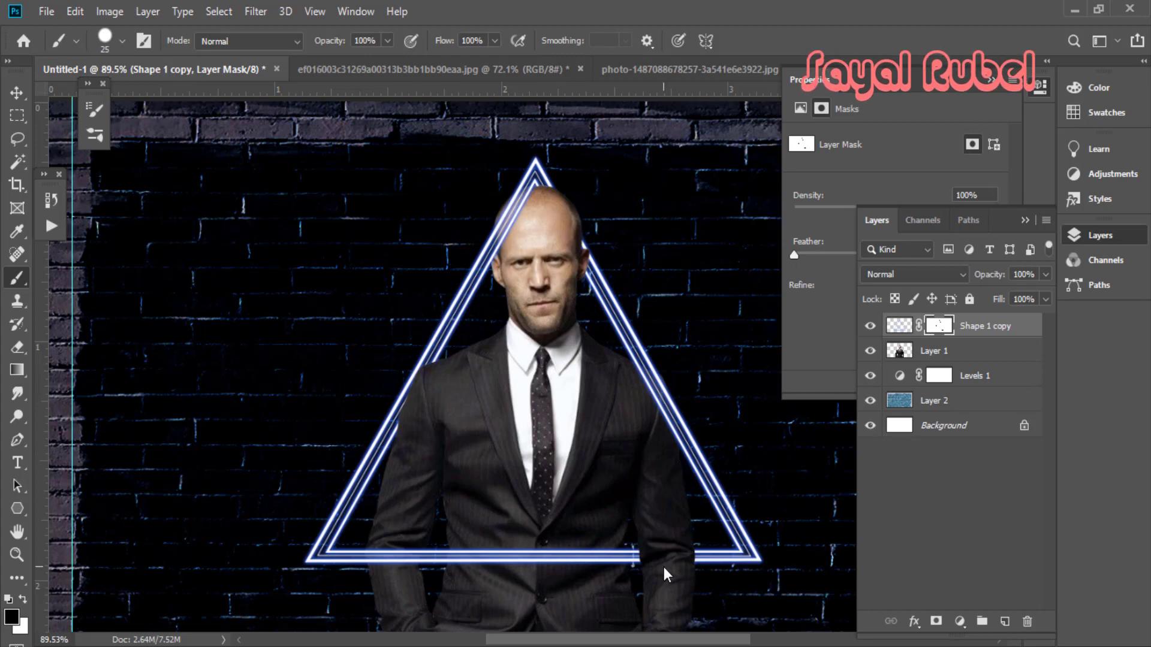
scroll(578, 542, down, 2)
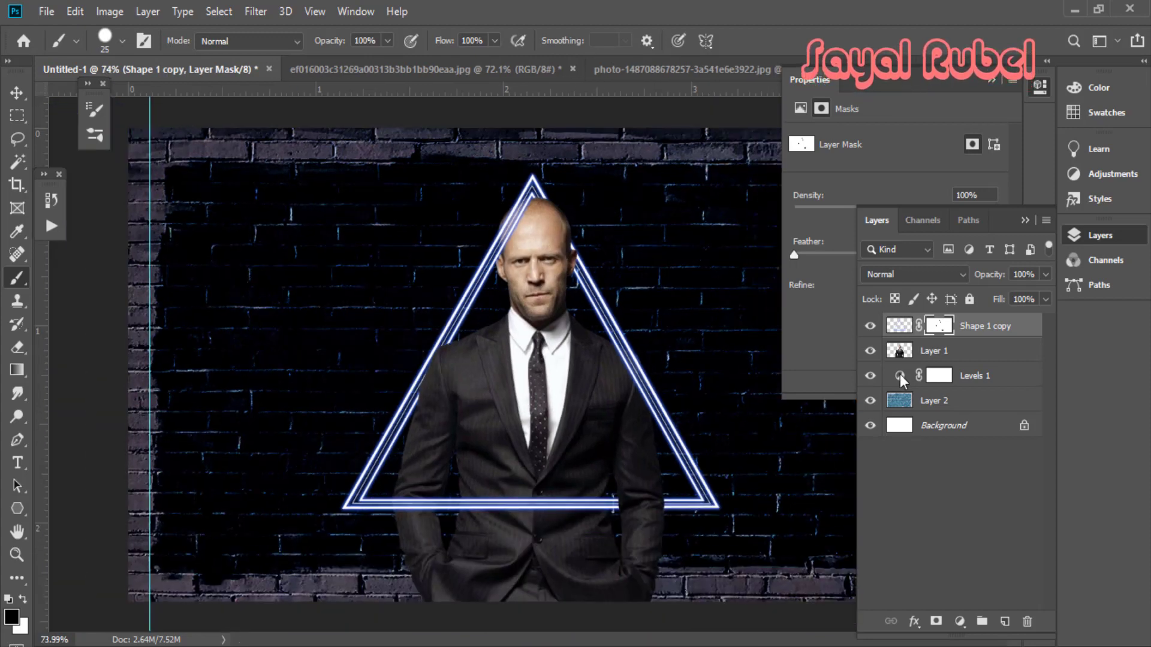
Delete the Levels adjustment, add a Curves adjustment above the man's layer, and pull its black point inward to darken the image.
drag(900, 374, 1027, 622)
click(960, 622)
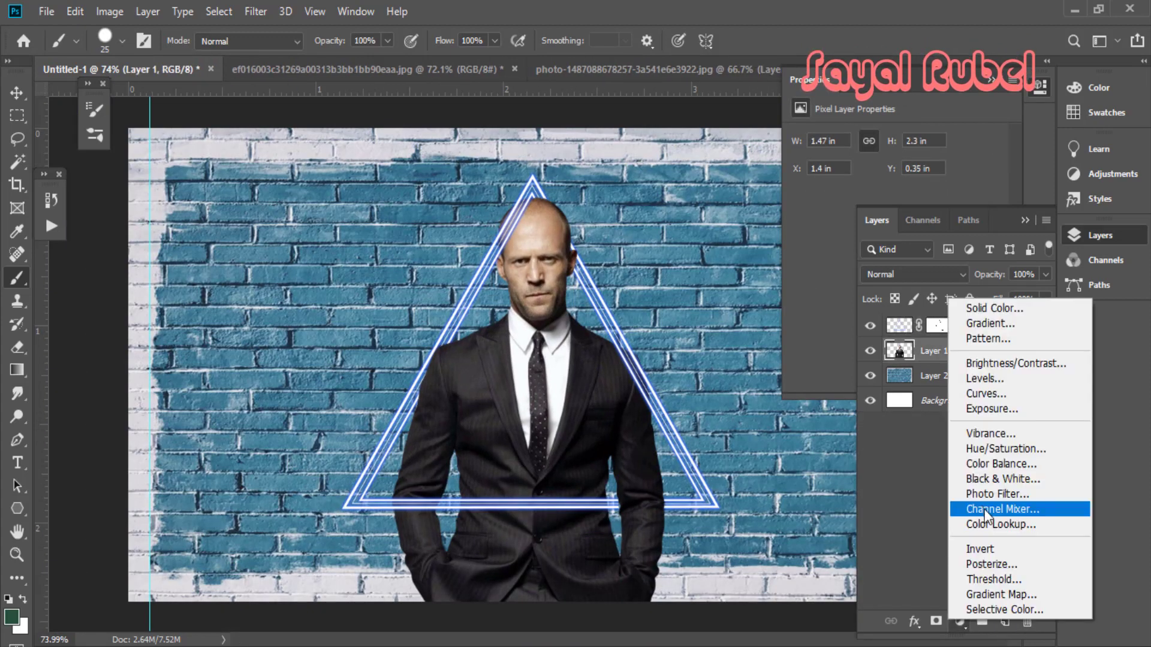
click(1007, 390)
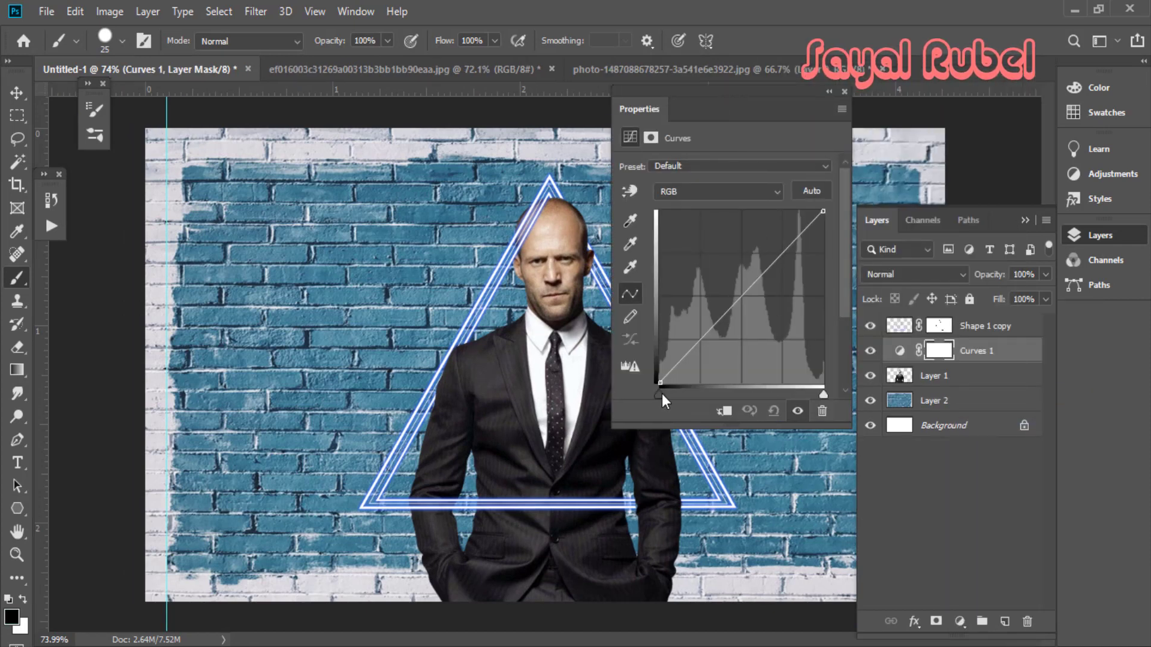
drag(660, 394, 739, 394)
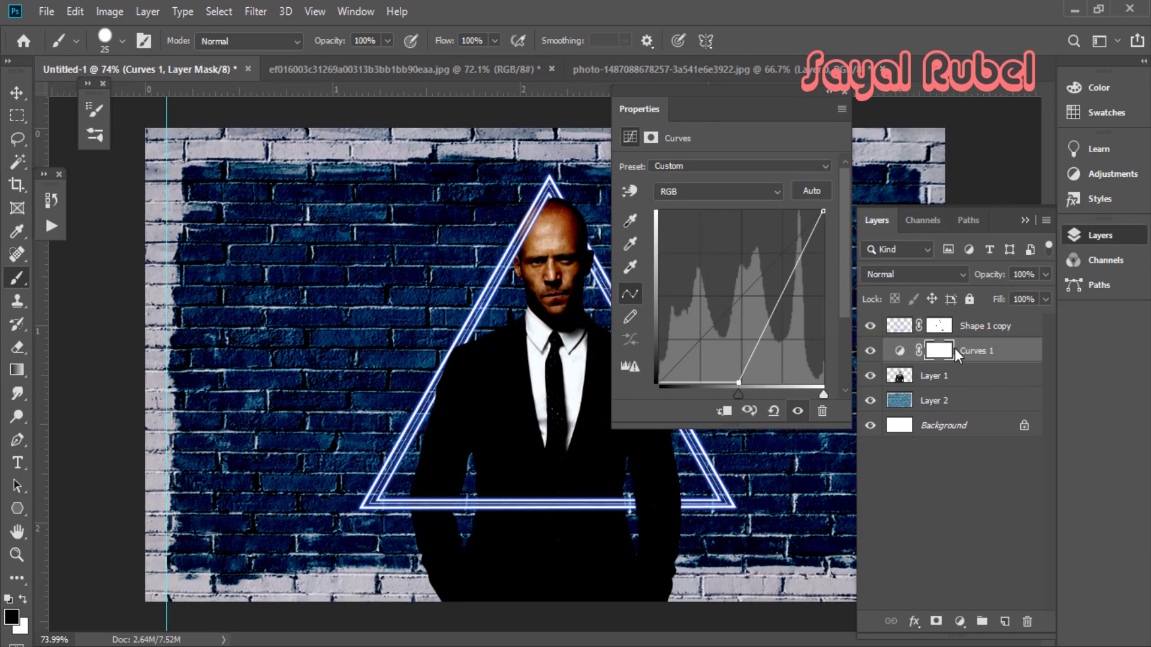
Try the Curves adjustment beneath the man's layer with its black point pulled further in, so it darkens only the bricks.
mouse_move(935, 360)
mouse_down()
mouse_move(937, 383)
mouse_move(925, 379)
mouse_move(940, 380)
mouse_up()
key(ctrl+z)
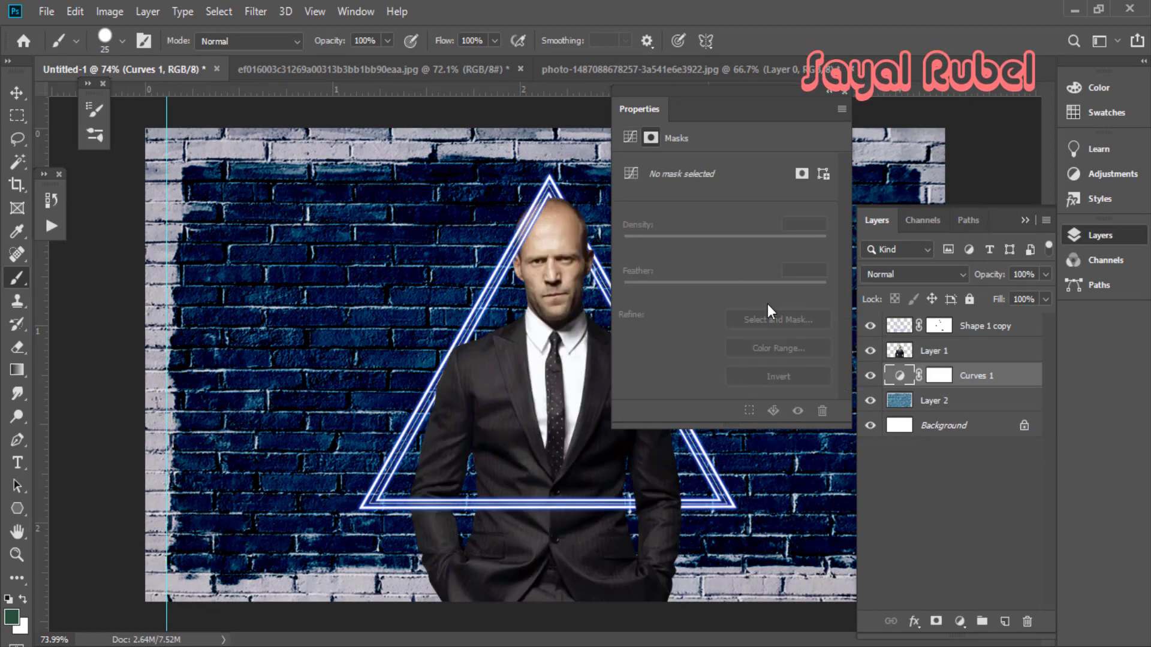
click(901, 373)
drag(736, 375, 760, 393)
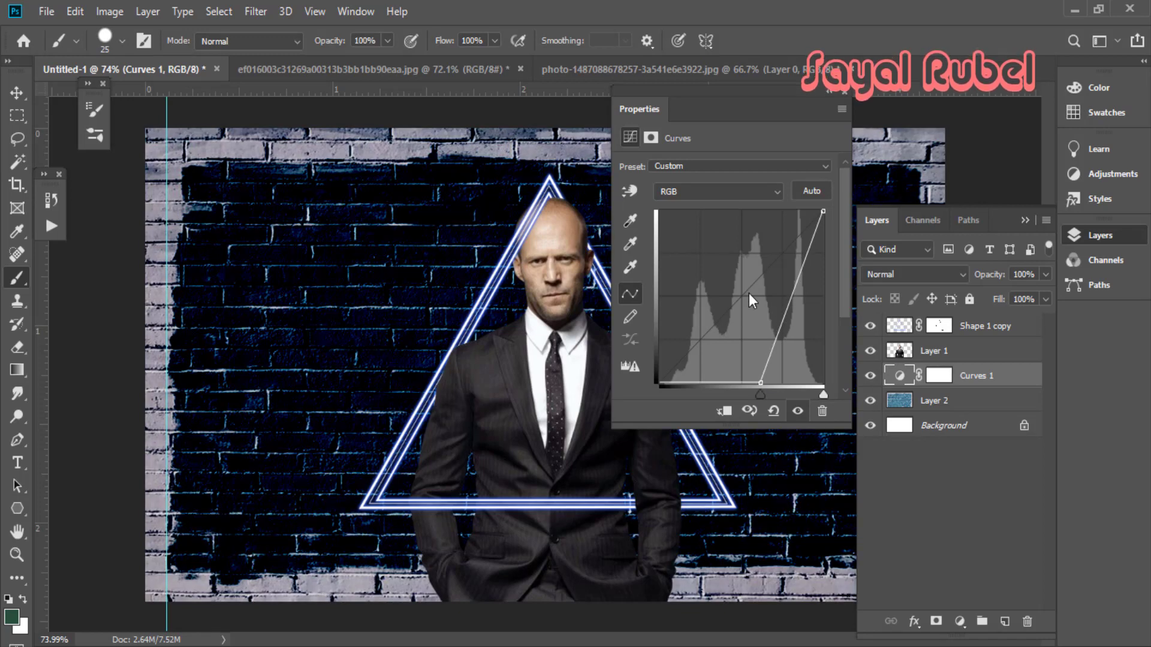
key(ctrl+minus)
key(ctrl+minus)
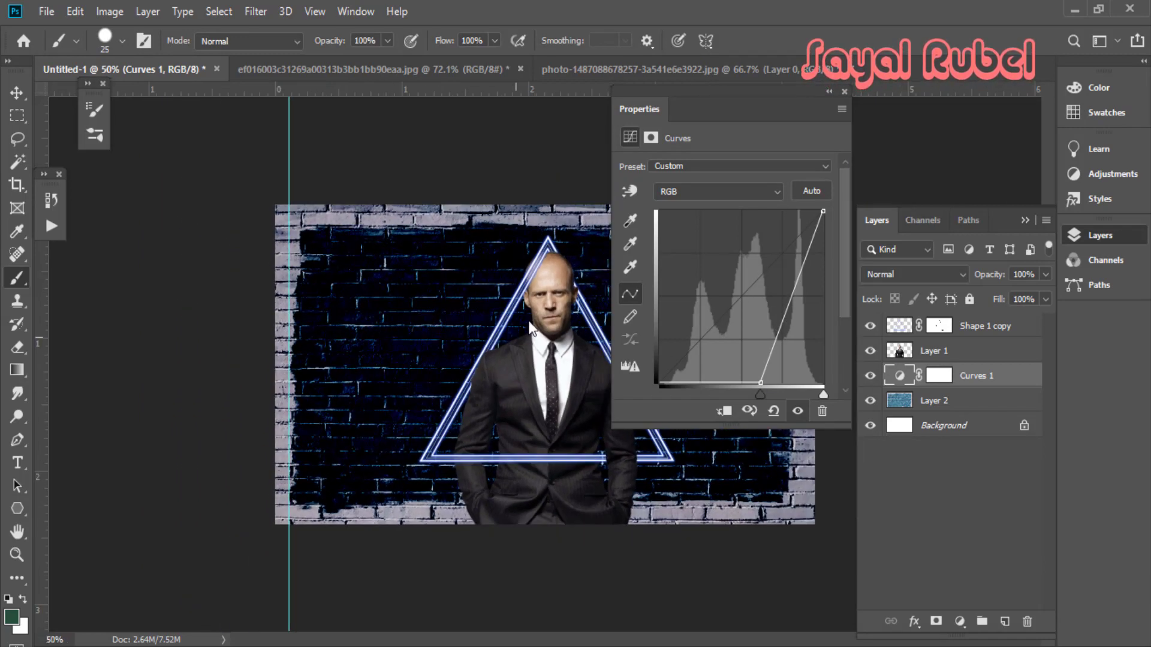
Delete the Curves adjustment and add a Black & White adjustment directly above the brick wall layer.
drag(965, 397, 1026, 623)
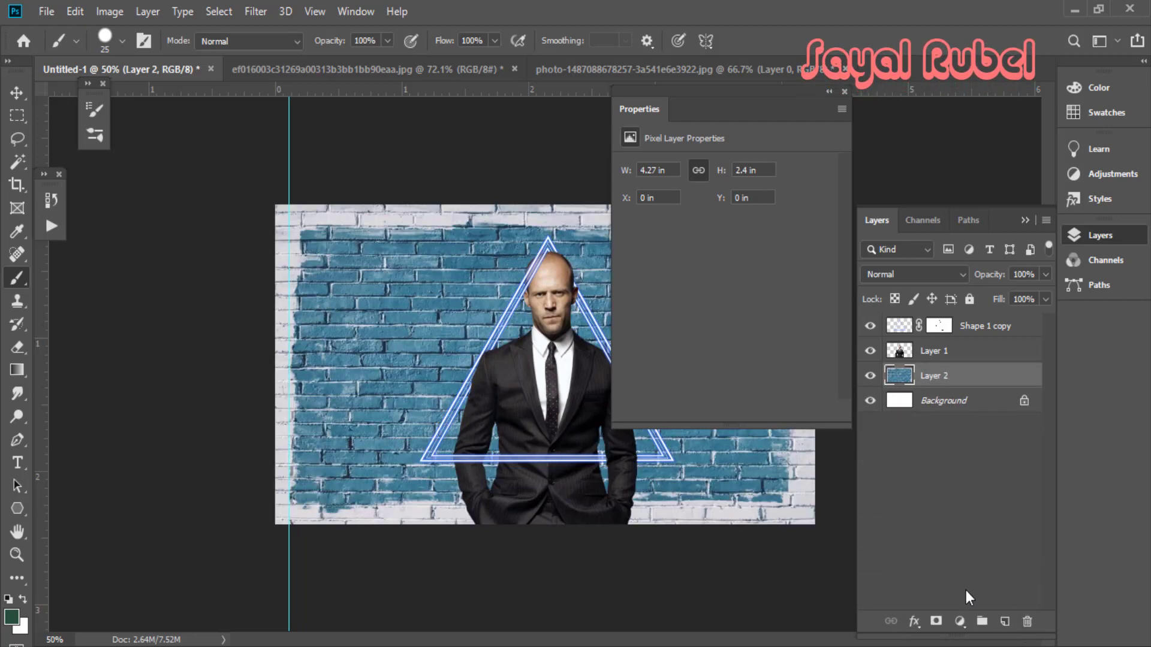
click(960, 622)
click(1013, 482)
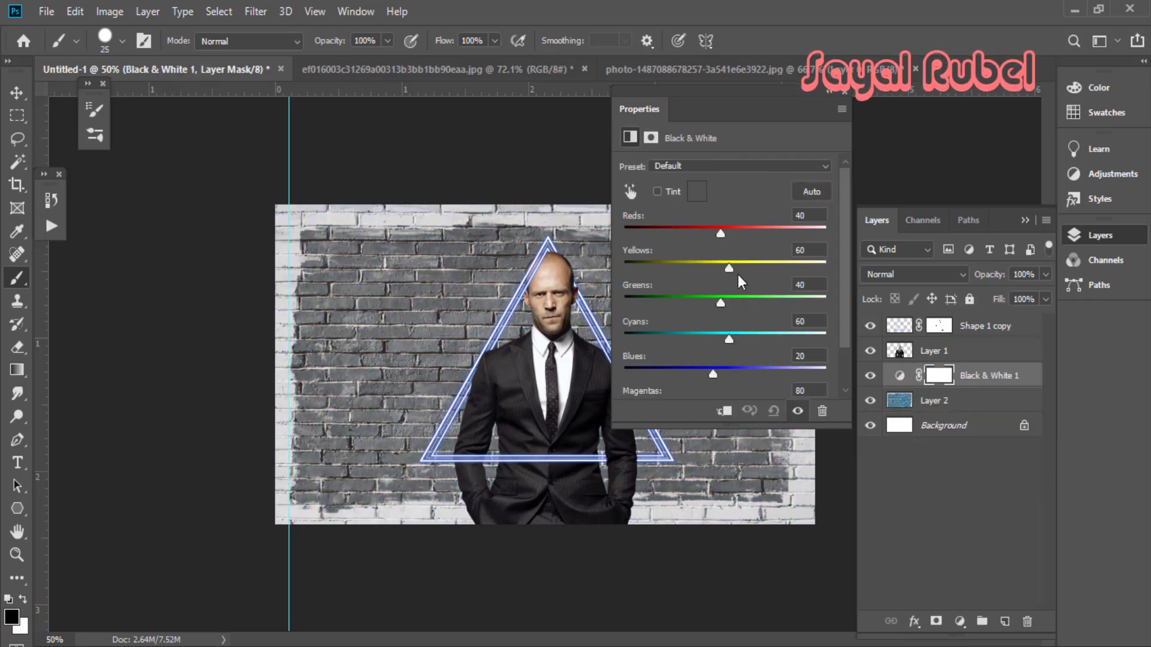
Set the Black & White adjustment's Reds to -194, Yellows -192, Greens -187, Cyans -196 and Blues -129.
drag(645, 301, 629, 301)
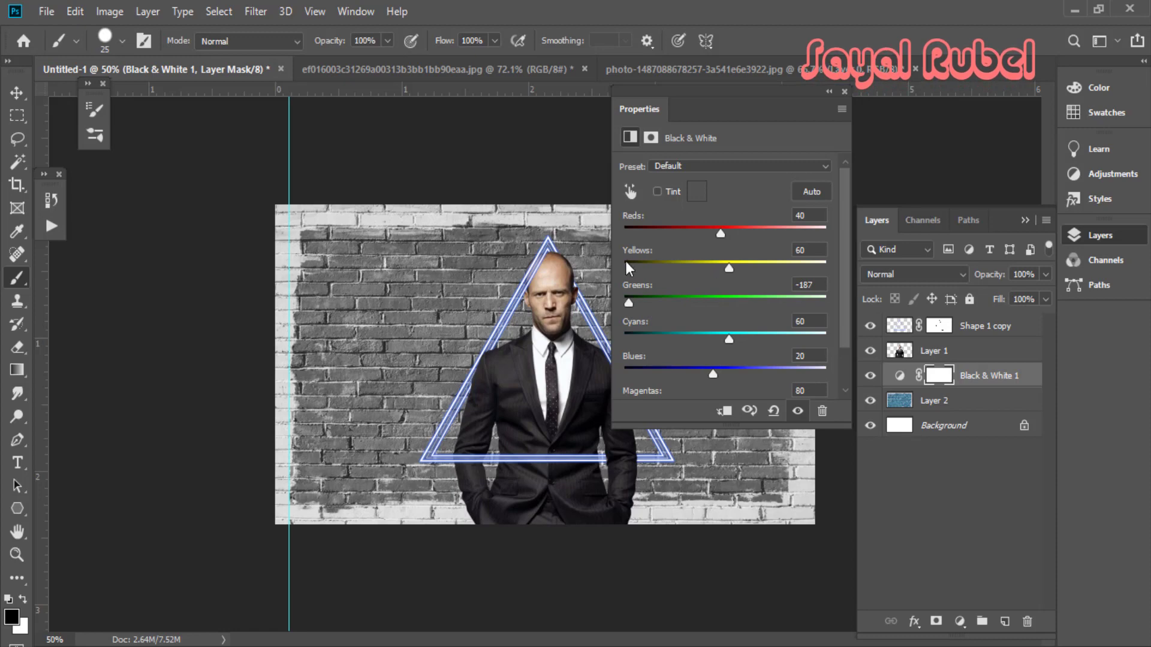
drag(741, 341, 639, 334)
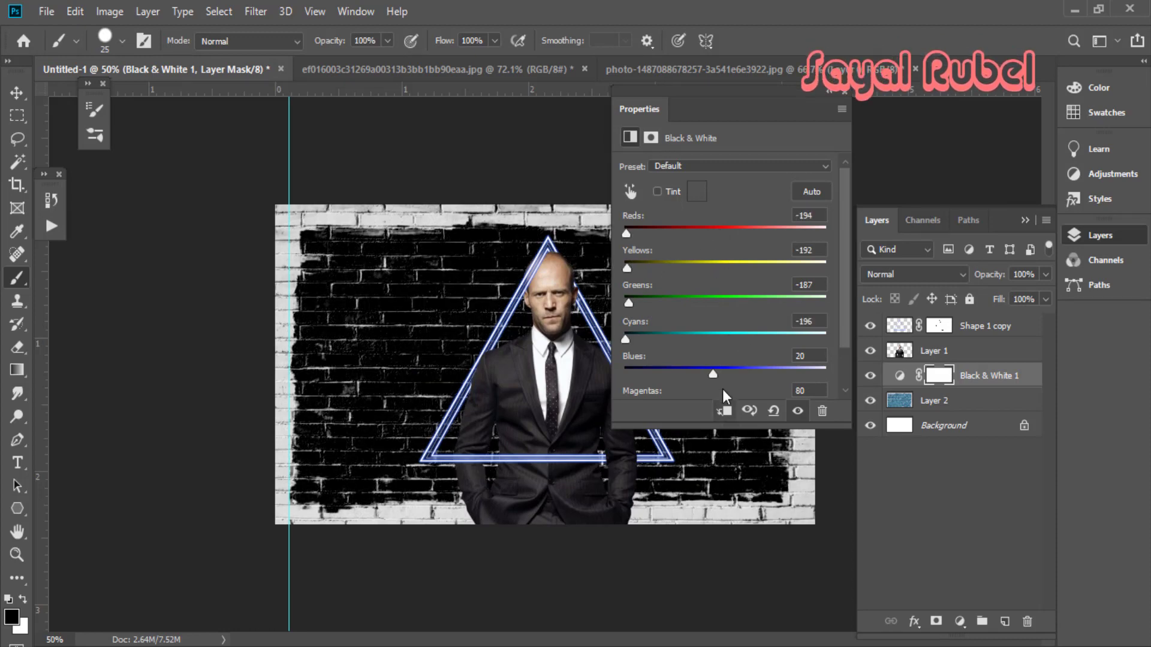
drag(713, 374, 653, 373)
key(ctrl+1)
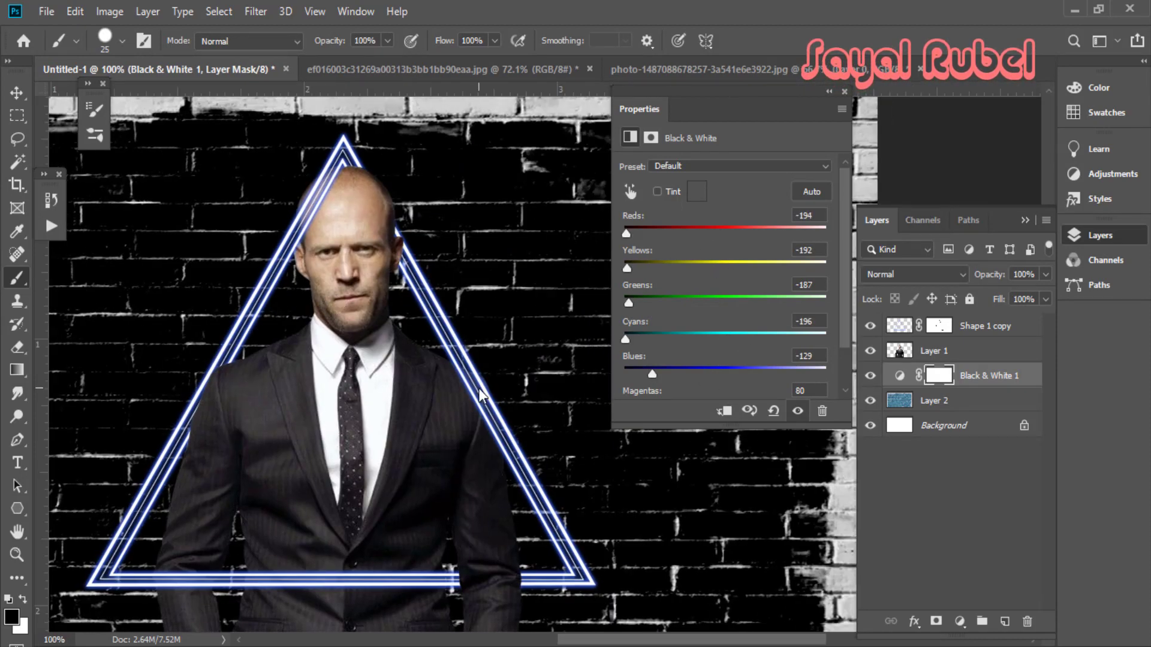
key(ctrl+minus)
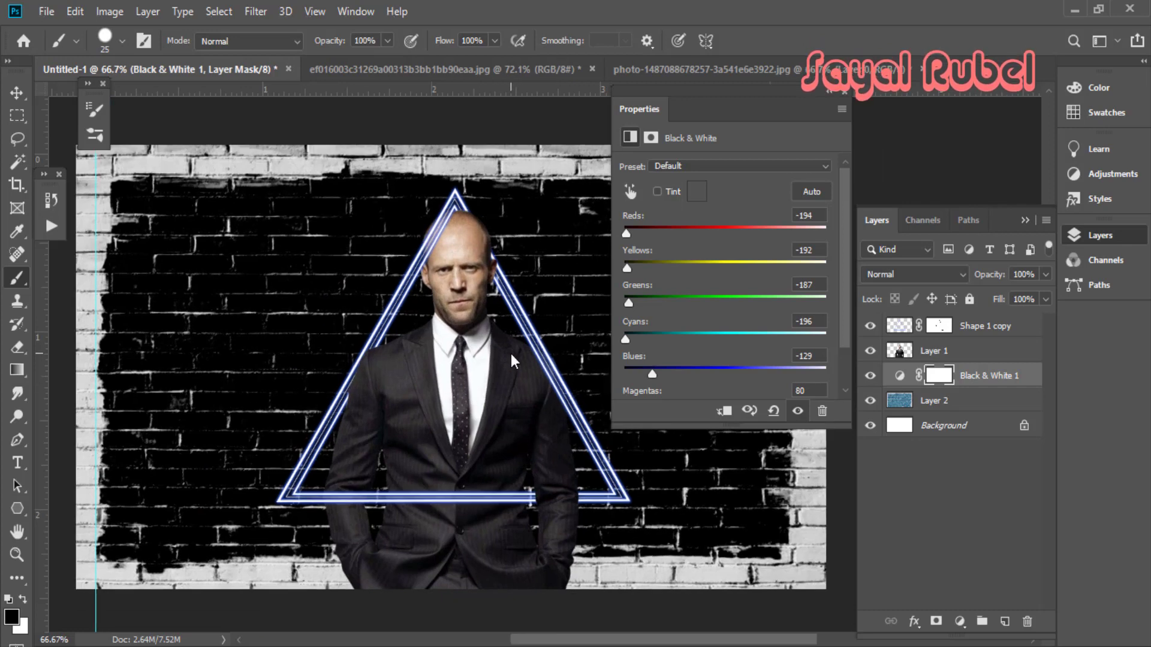
scroll(510, 354, up, 1)
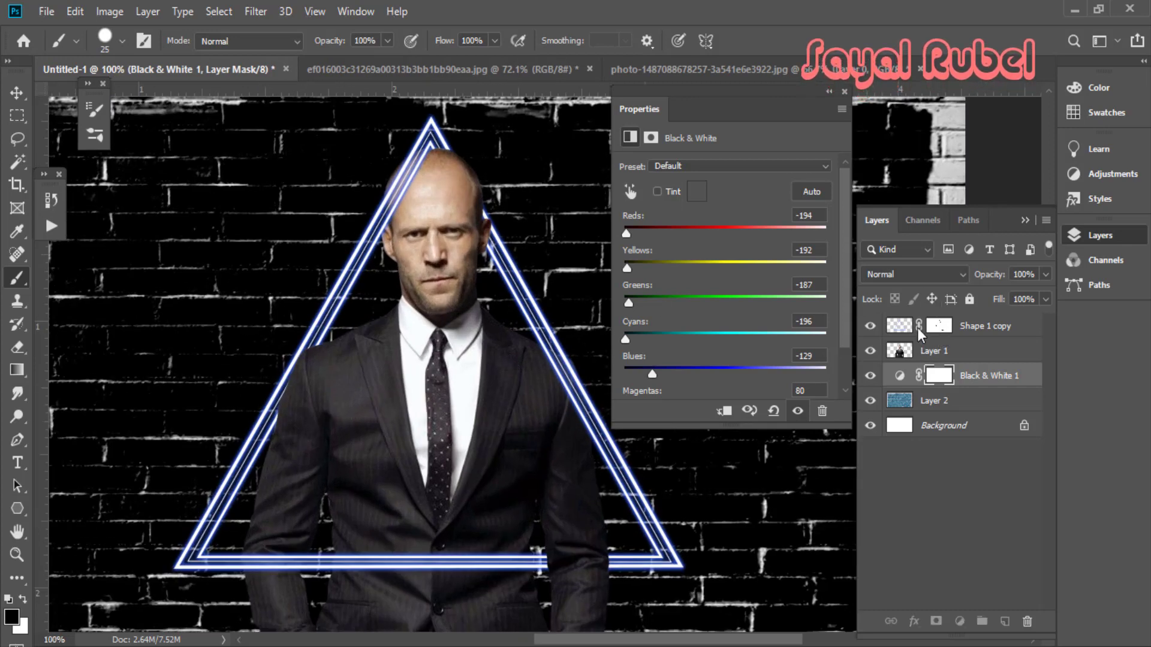
Enable a blue Outer Glow on the triangle layer Shape 1 copy and move the style dialog clear of the figure.
click(918, 329)
double_click(902, 333)
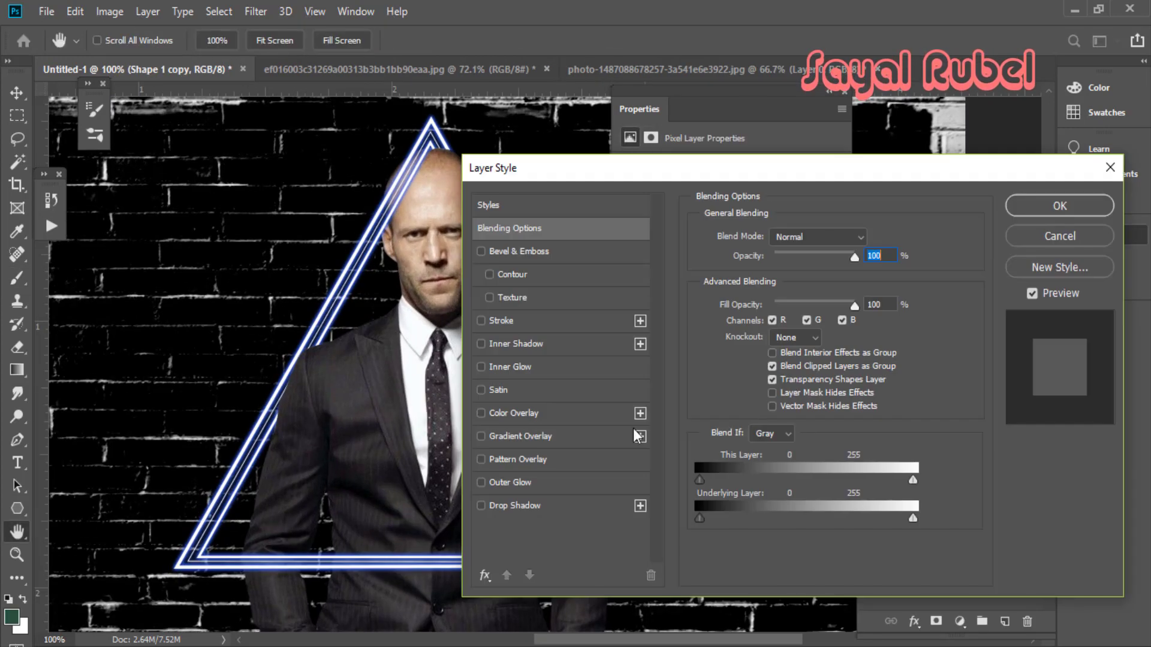
click(510, 480)
drag(603, 171, 712, 175)
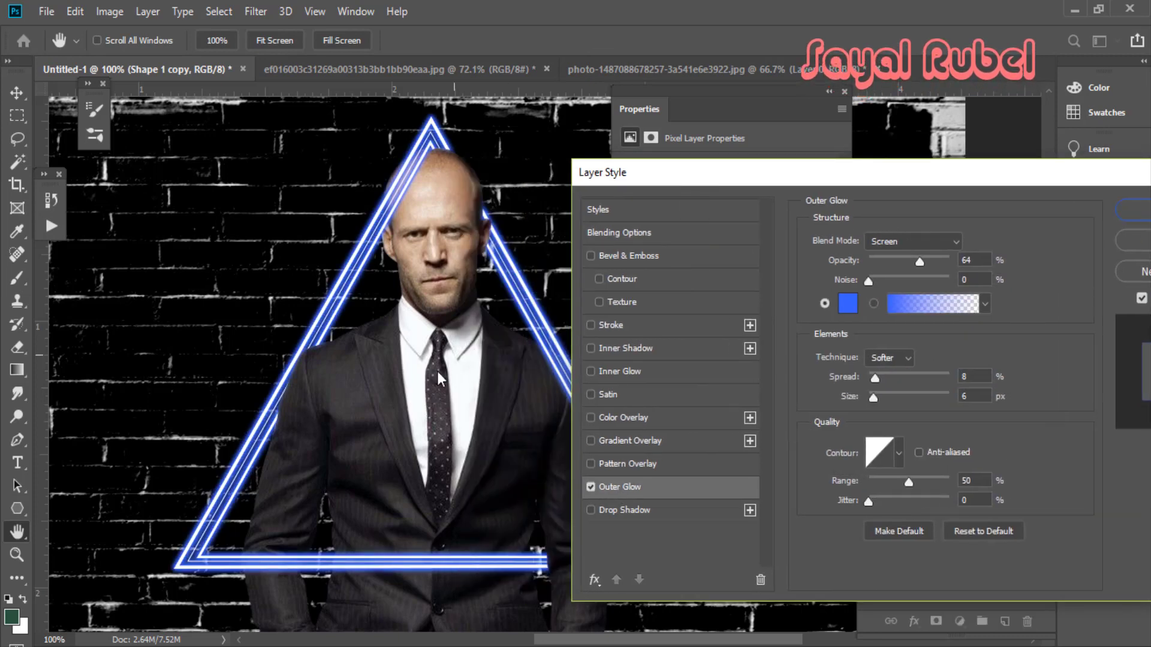
key(ctrl+minus)
key(ctrl+plus)
drag(360, 418, 284, 442)
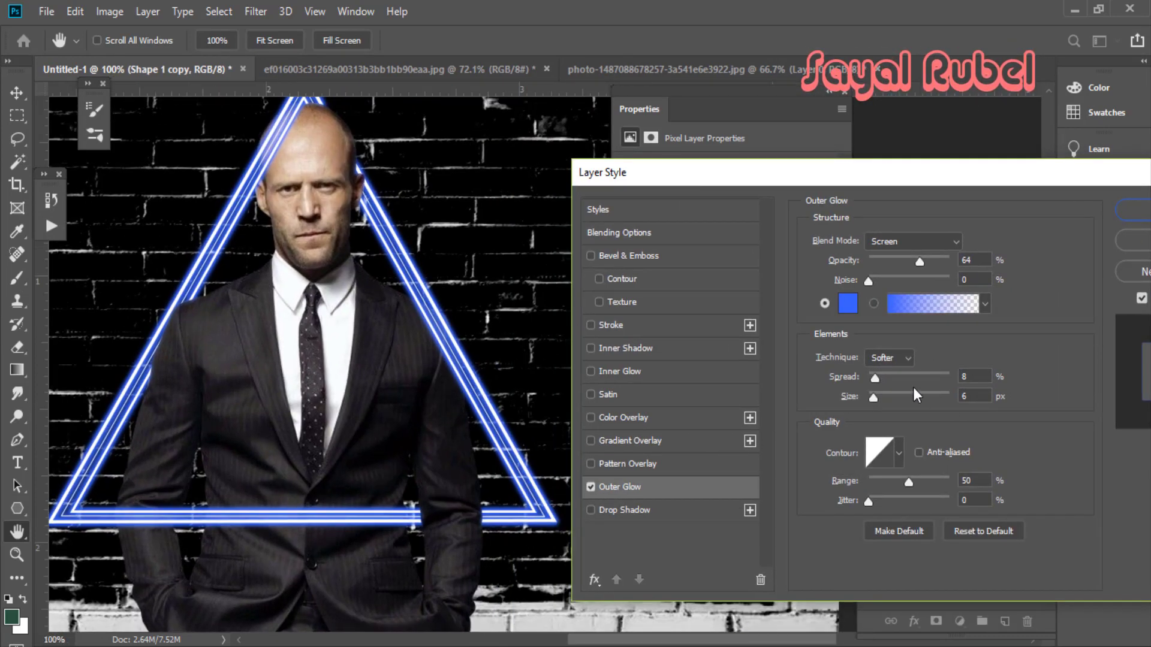
Try the triangle's Outer Glow with a 4% spread and a 40 px size, checking it close up.
click(880, 378)
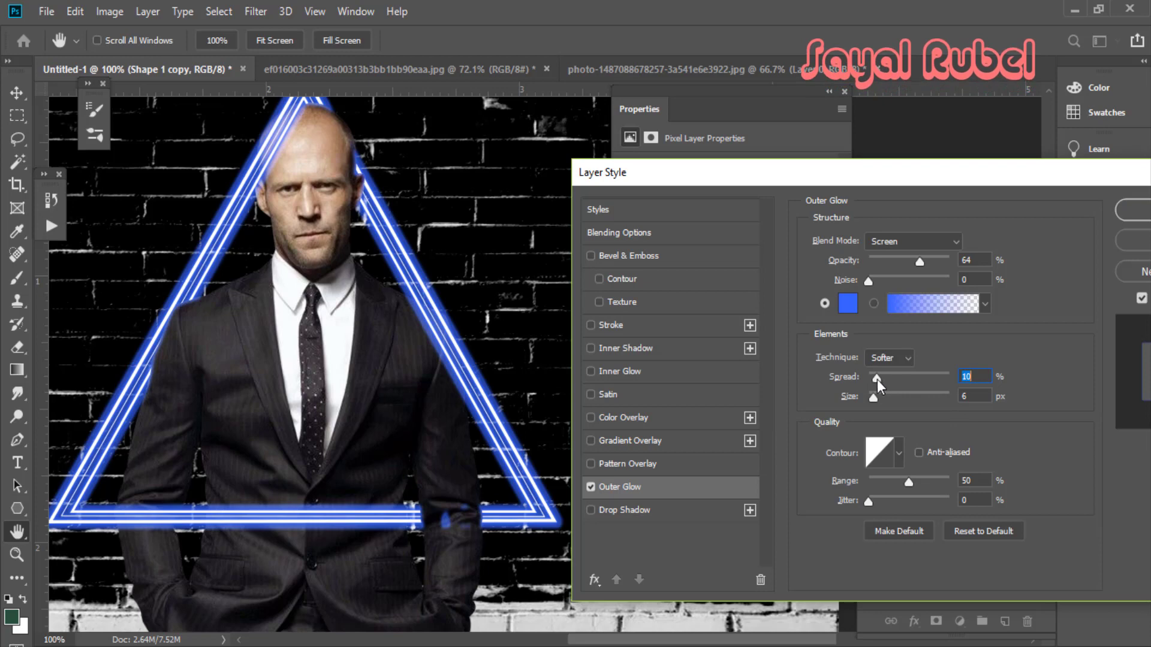
click(875, 380)
click(880, 381)
click(878, 398)
mouse_move(879, 399)
mouse_down()
mouse_move(893, 399)
mouse_move(874, 404)
mouse_move(876, 377)
mouse_move(898, 377)
mouse_move(838, 391)
mouse_move(881, 400)
mouse_move(878, 377)
mouse_move(872, 398)
mouse_move(888, 401)
mouse_move(876, 377)
mouse_move(887, 399)
mouse_up()
scroll(525, 423, up, 3)
key(alt+space)
alt+click(418, 448)
click(872, 376)
drag(963, 377, 975, 390)
text(4)
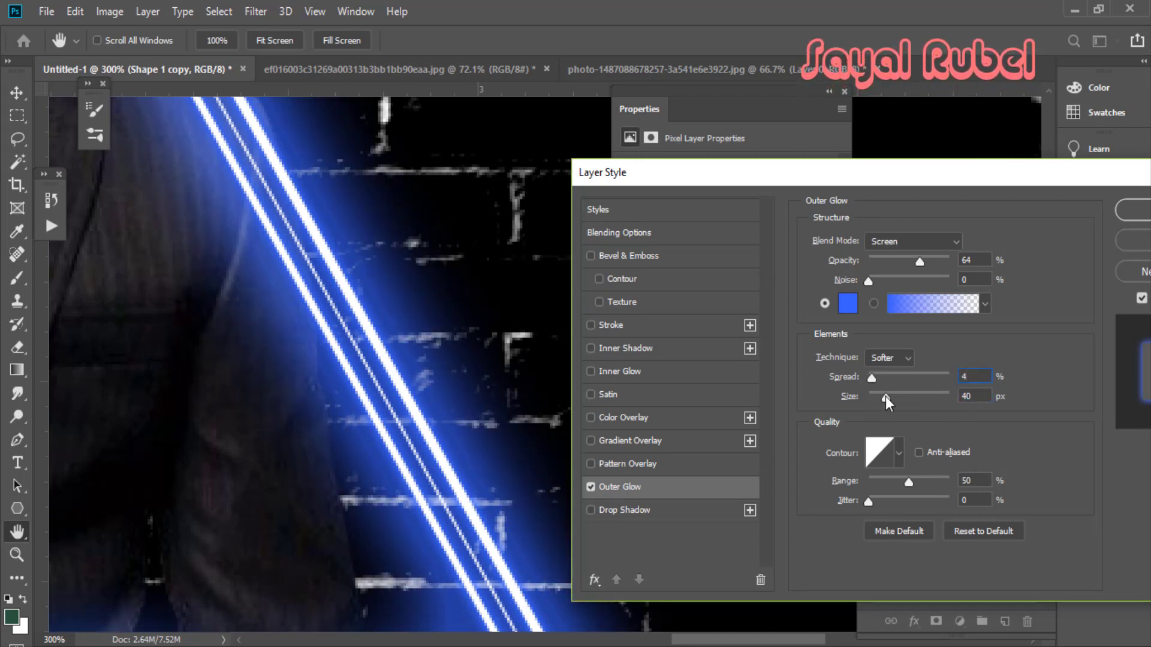
Set the Outer Glow's size to 13 px and its spread to 2%, and apply the layer style.
drag(887, 398, 882, 399)
scroll(311, 422, down, 2)
key(alt+space)
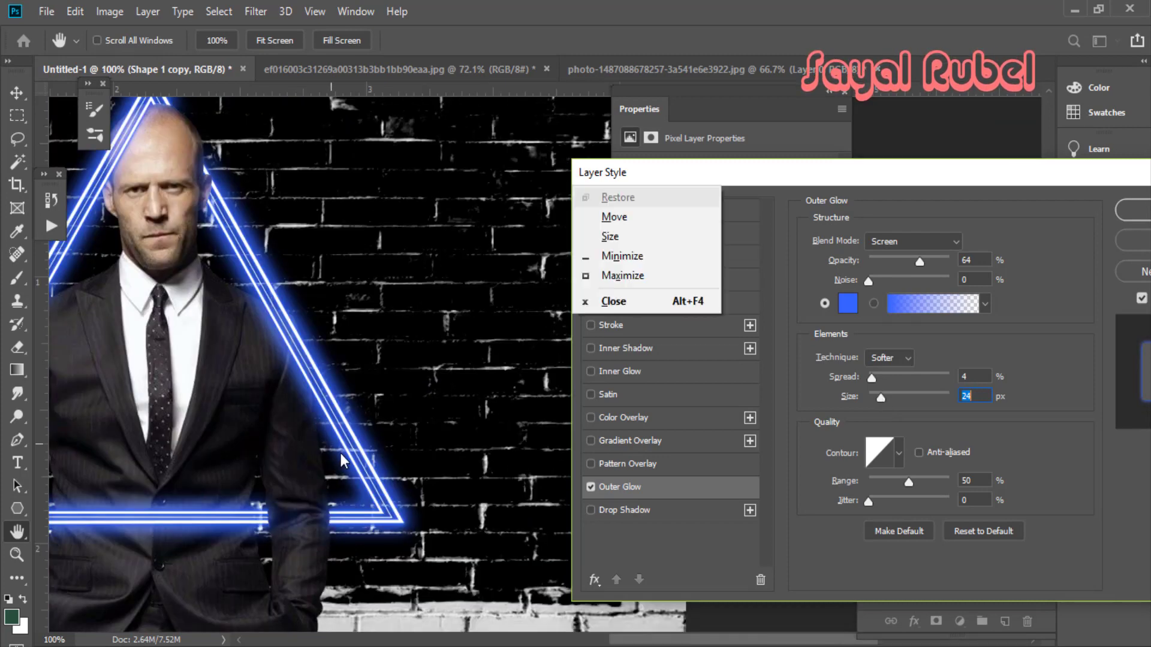
drag(258, 428, 392, 508)
drag(879, 400, 877, 401)
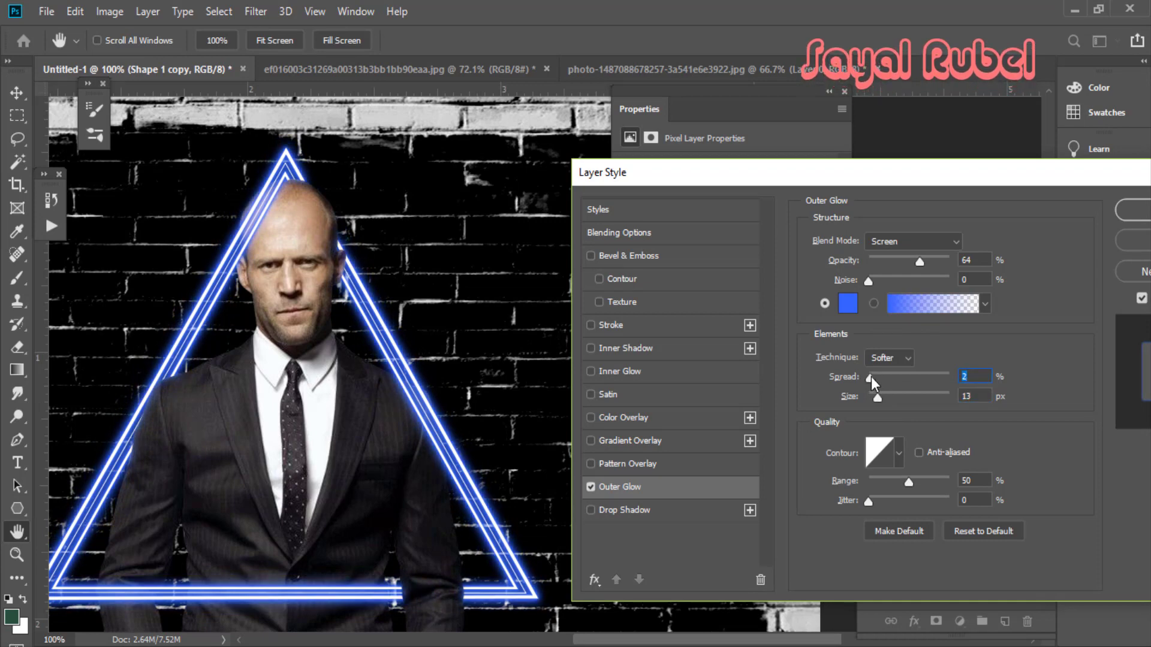
key(Return)
Examine the triangle's layer mask on its own and check where the glowing lines meet the jacket.
key(b)
scroll(821, 419, up, 2)
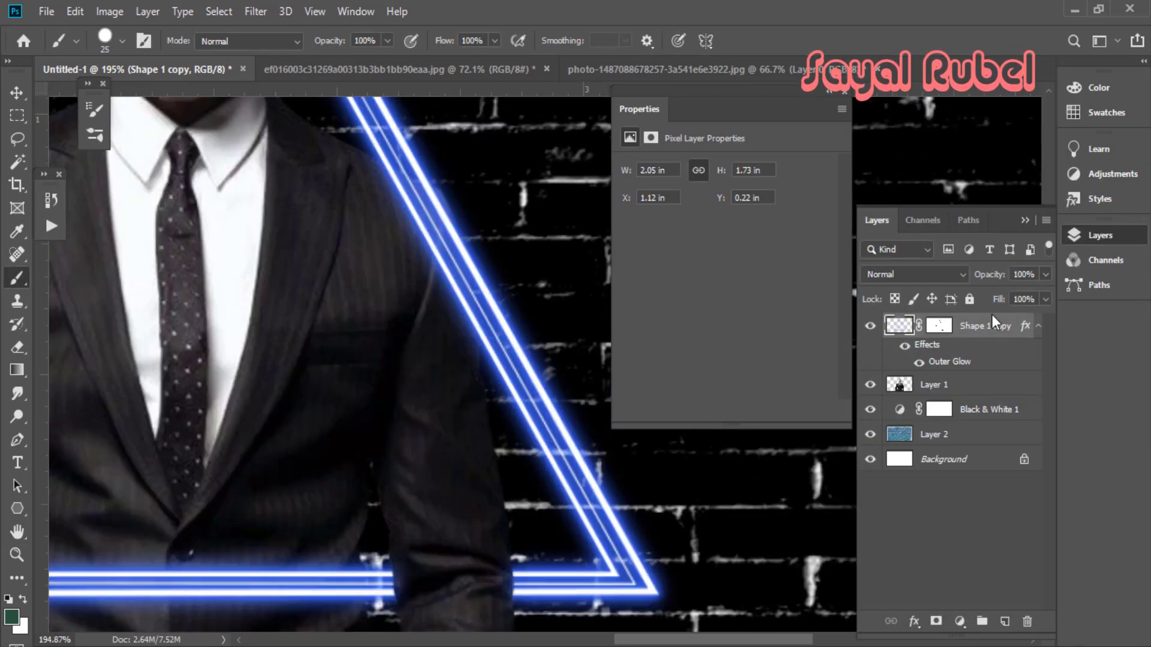
alt+click(939, 326)
alt+click(939, 326)
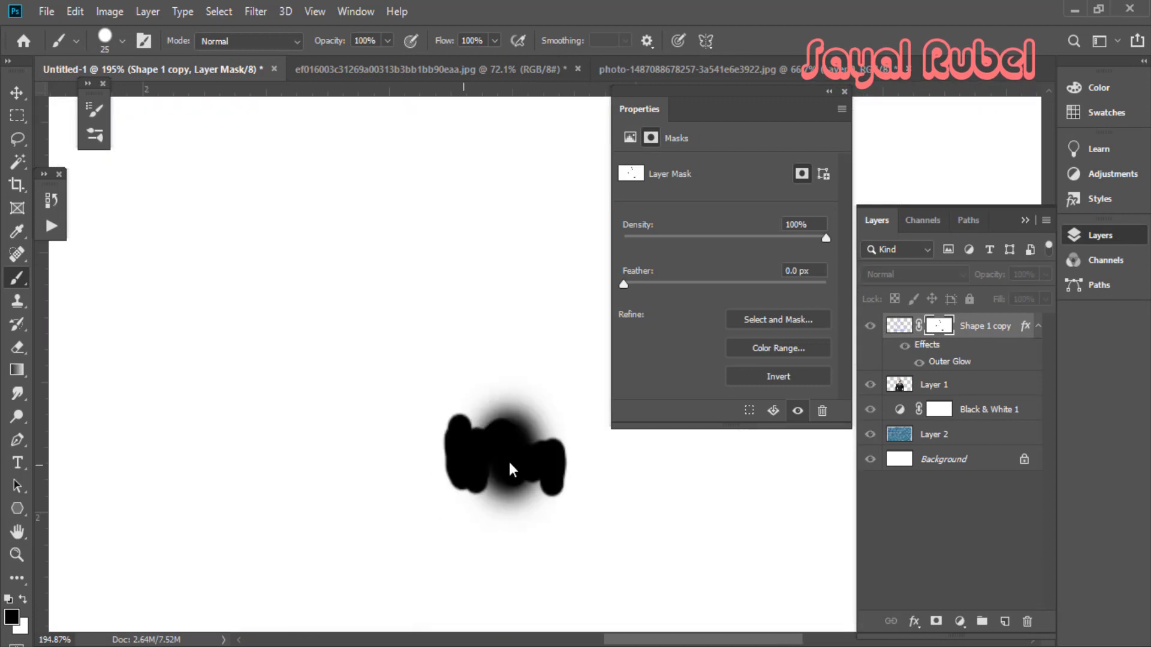
alt+click(939, 326)
scroll(432, 536, down, 4)
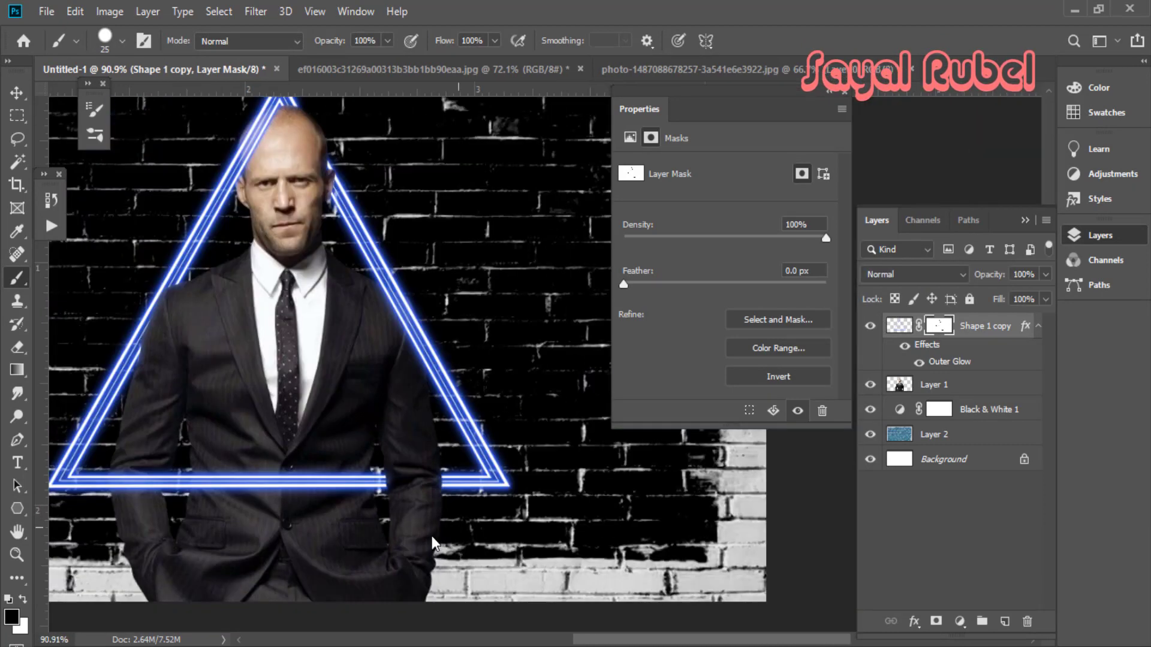
scroll(455, 542, up, 3)
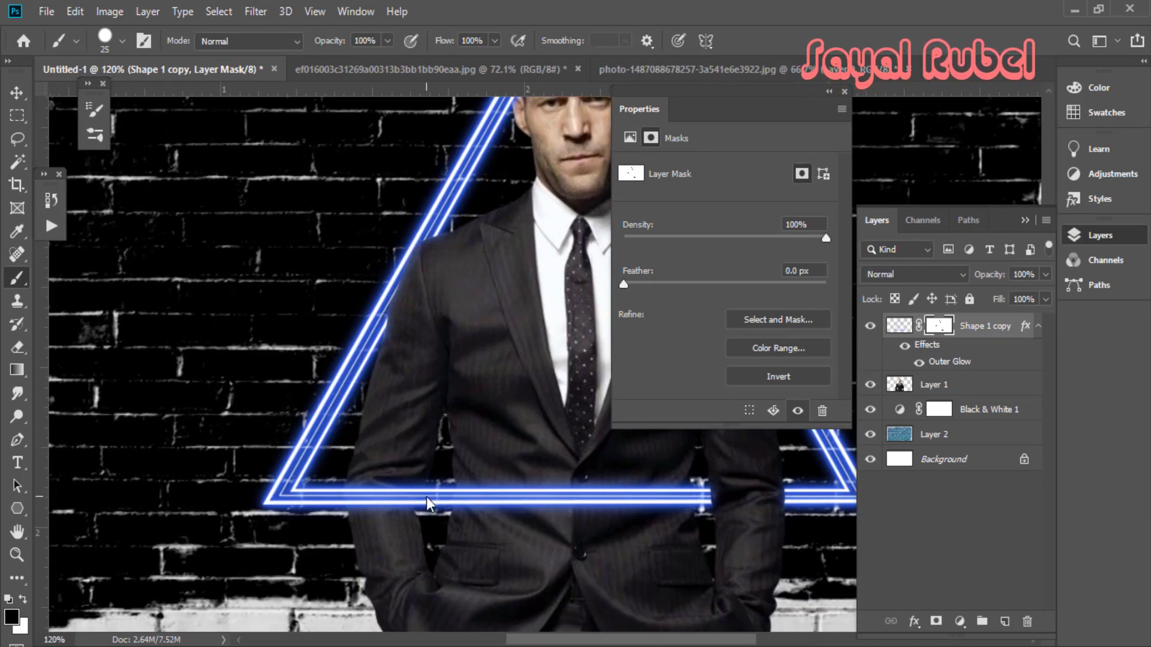
scroll(427, 497, down, 2)
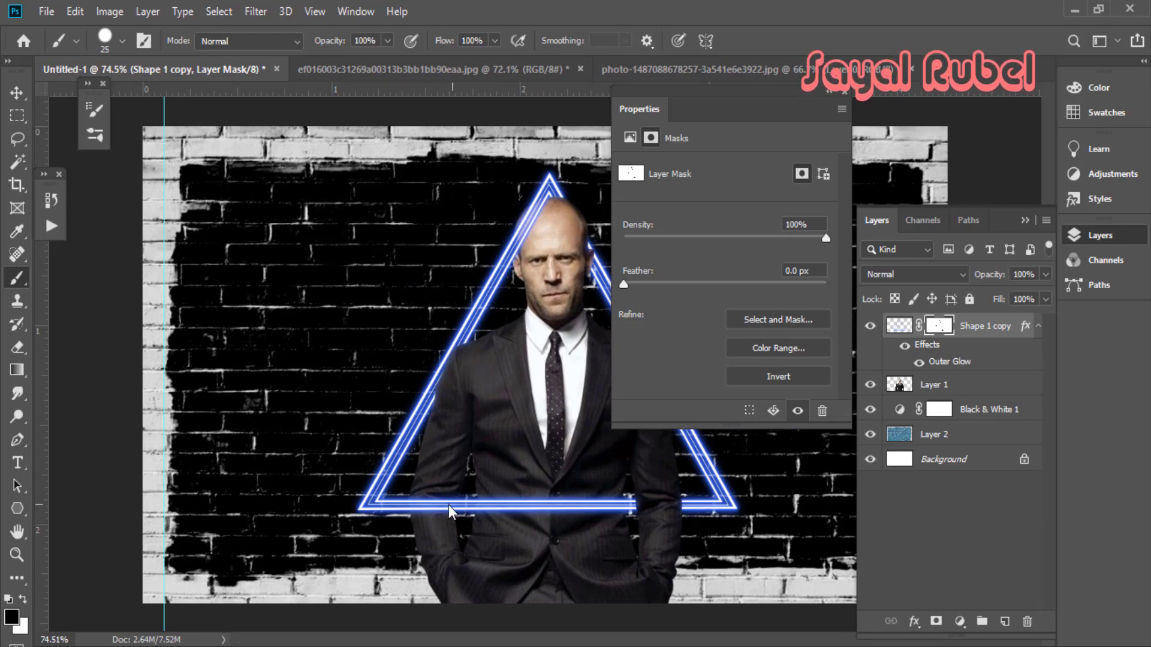
scroll(437, 519, up, 2)
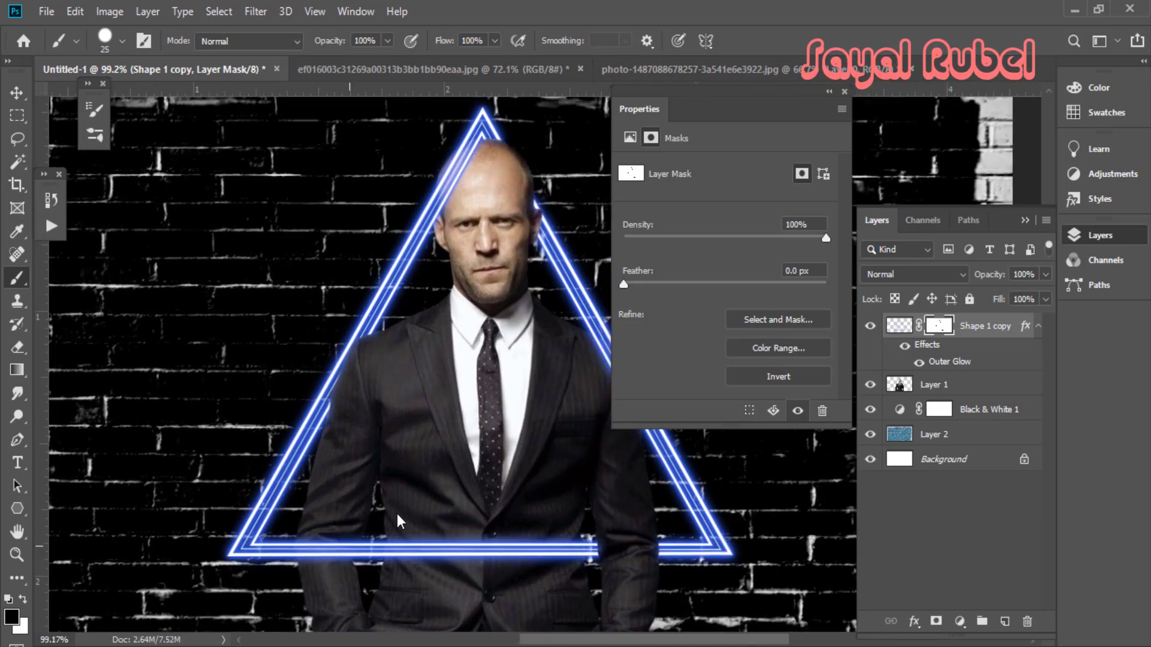
scroll(480, 354, down, 3)
Select the Black & White adjustment's mask, check it on its own, and collapse the mask properties to clear the canvas.
click(939, 410)
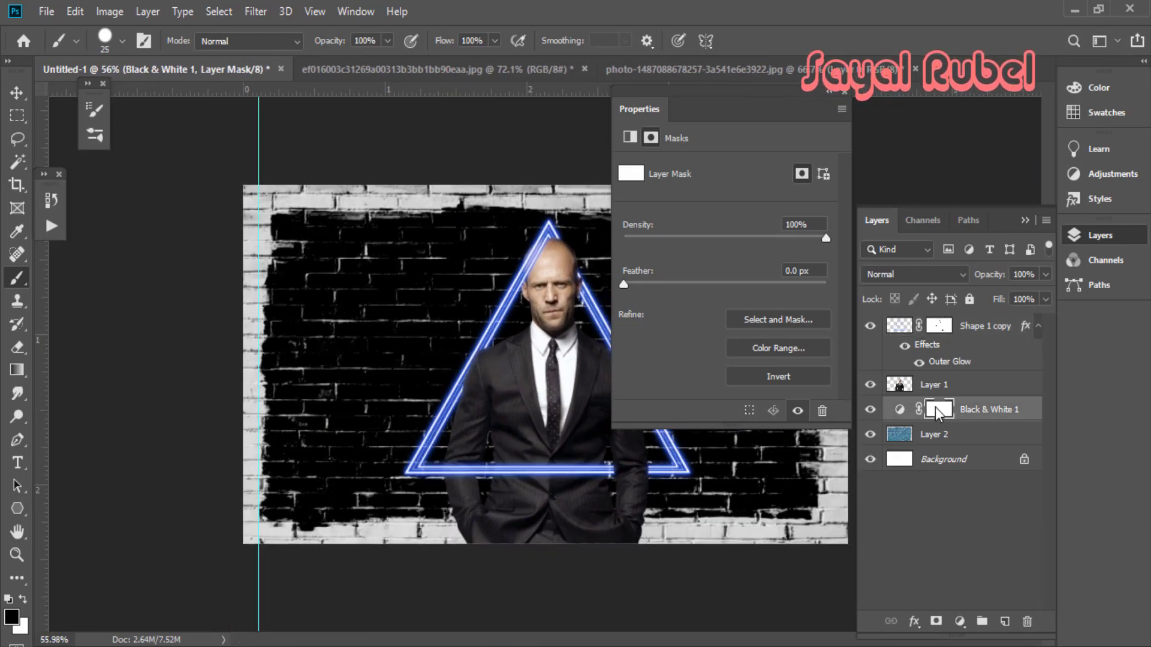
alt+click(939, 409)
alt+click(939, 410)
scroll(600, 236, down, 1)
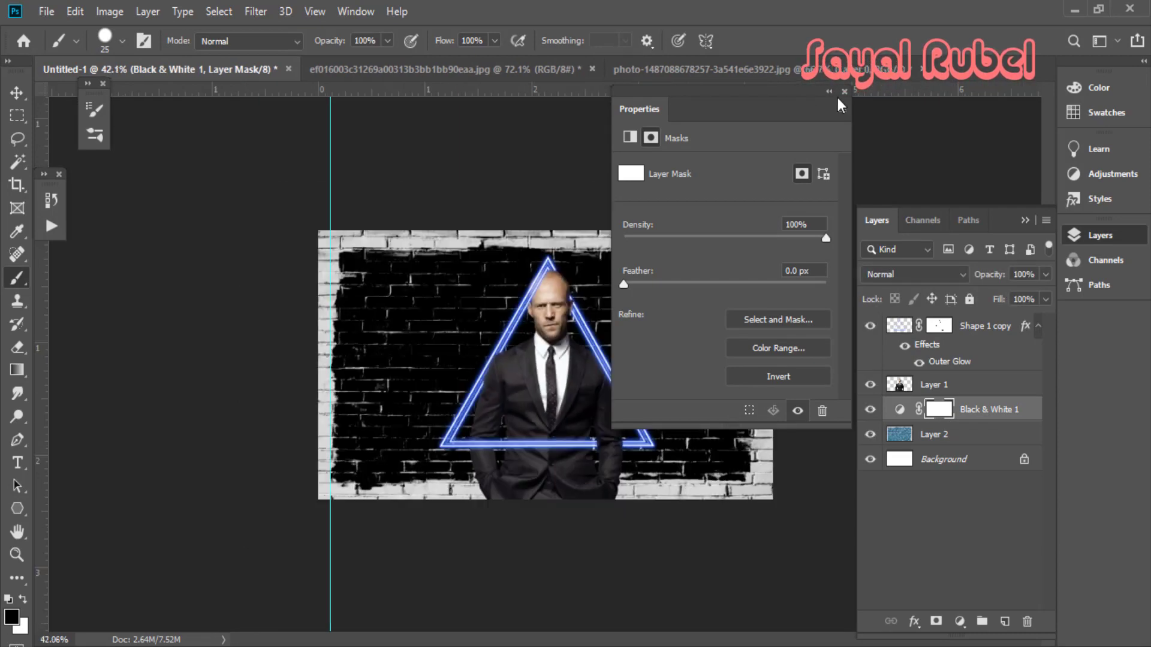
scroll(606, 371, up, 2)
scroll(667, 459, down, 1)
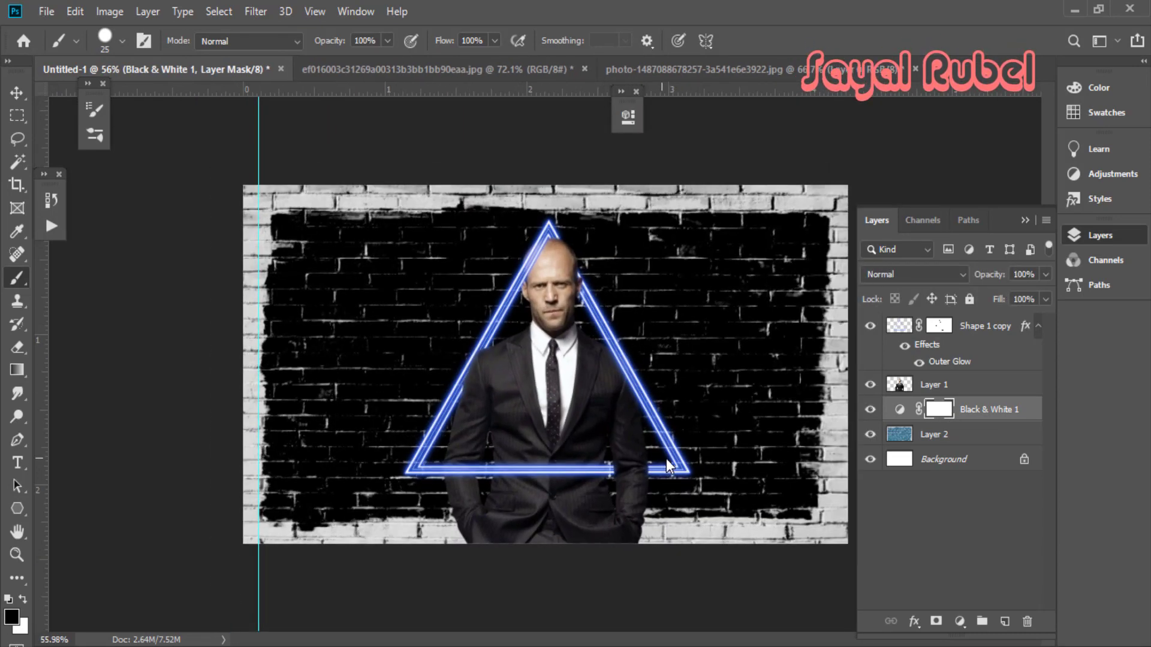
scroll(661, 378, up, 1)
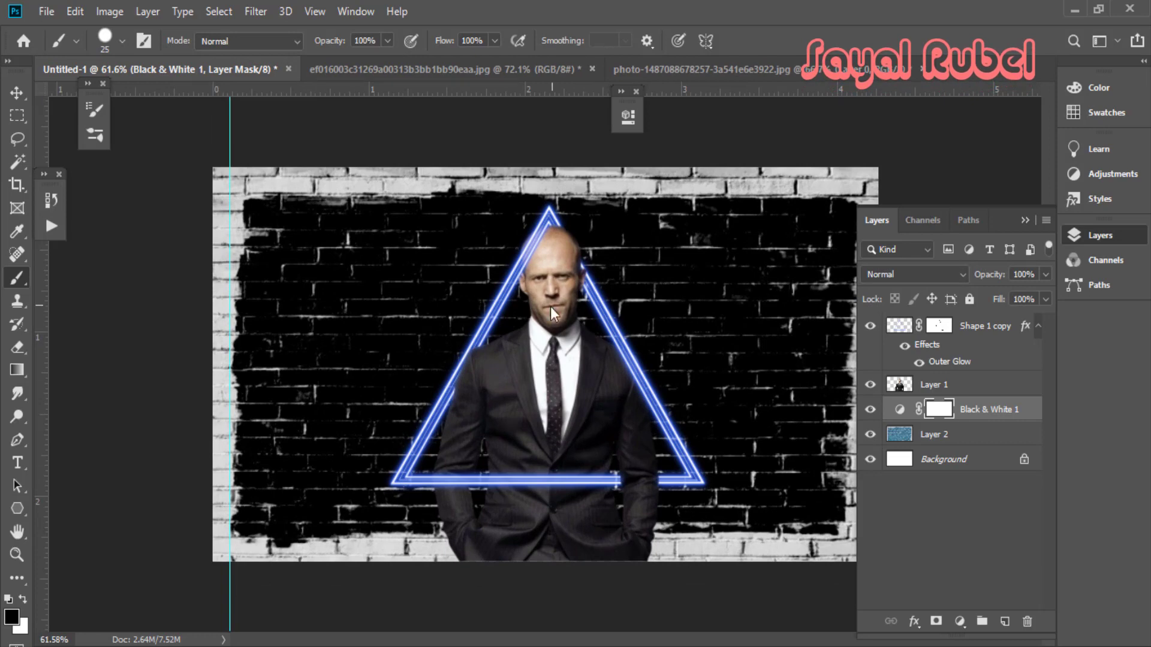
Try a 635 px black brush dab on the Black & White mask over the man, and undo it.
mouse_move(534, 334)
mouse_down()
mouse_move(577, 352)
mouse_move(688, 464)
mouse_move(805, 543)
mouse_up()
mouse_move(608, 383)
mouse_down()
mouse_move(649, 440)
mouse_move(664, 439)
mouse_up()
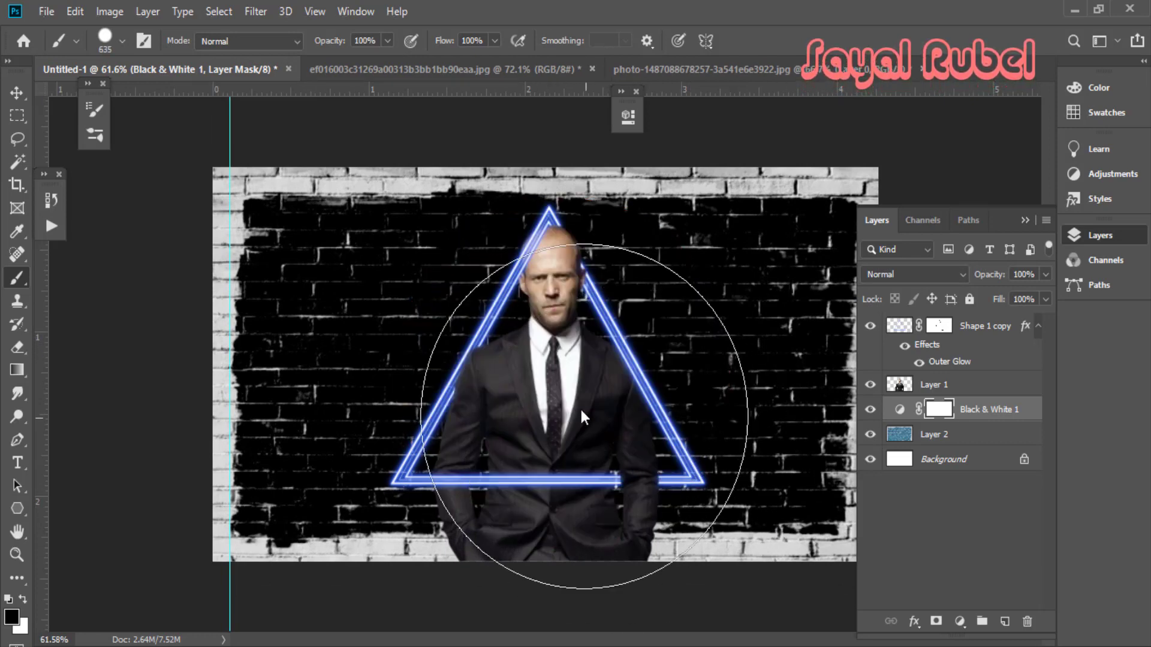
click(551, 378)
key(ctrl+z)
Soften the brush to 1% hardness and try a soft black dab on the Black & White mask, undoing it.
right_click(551, 378)
click(739, 400)
drag(748, 441, 643, 441)
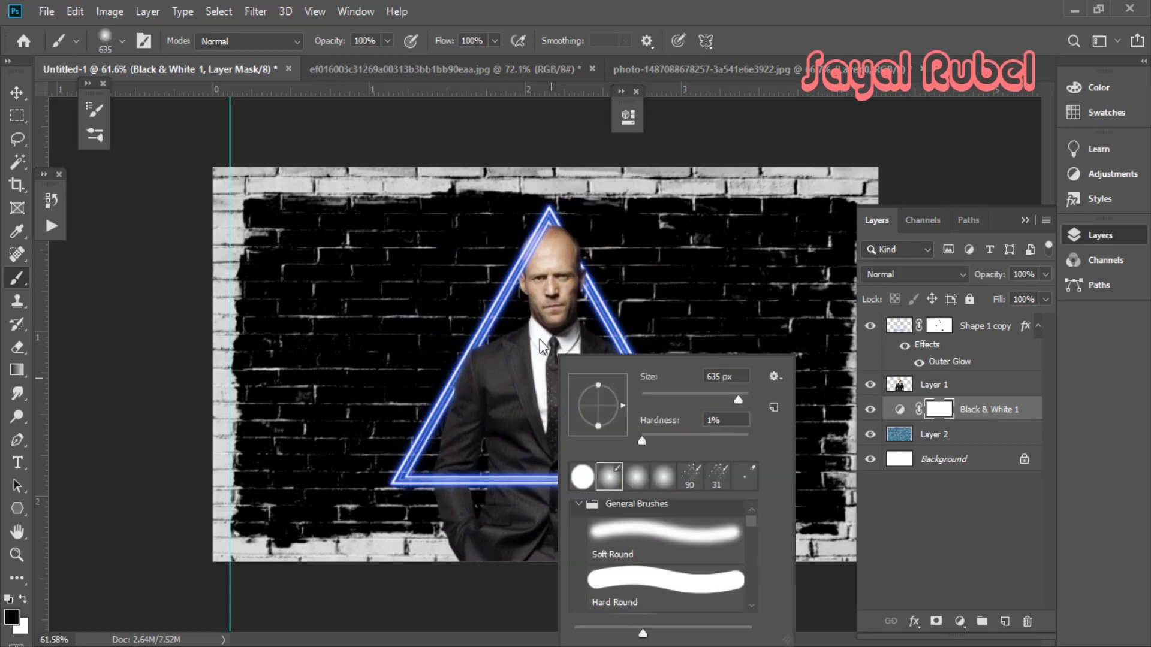
click(526, 372)
key(ctrl+z)
Add a new layer beneath the man and try a 1041 px soft dark green dab behind him, undoing it.
click(1005, 622)
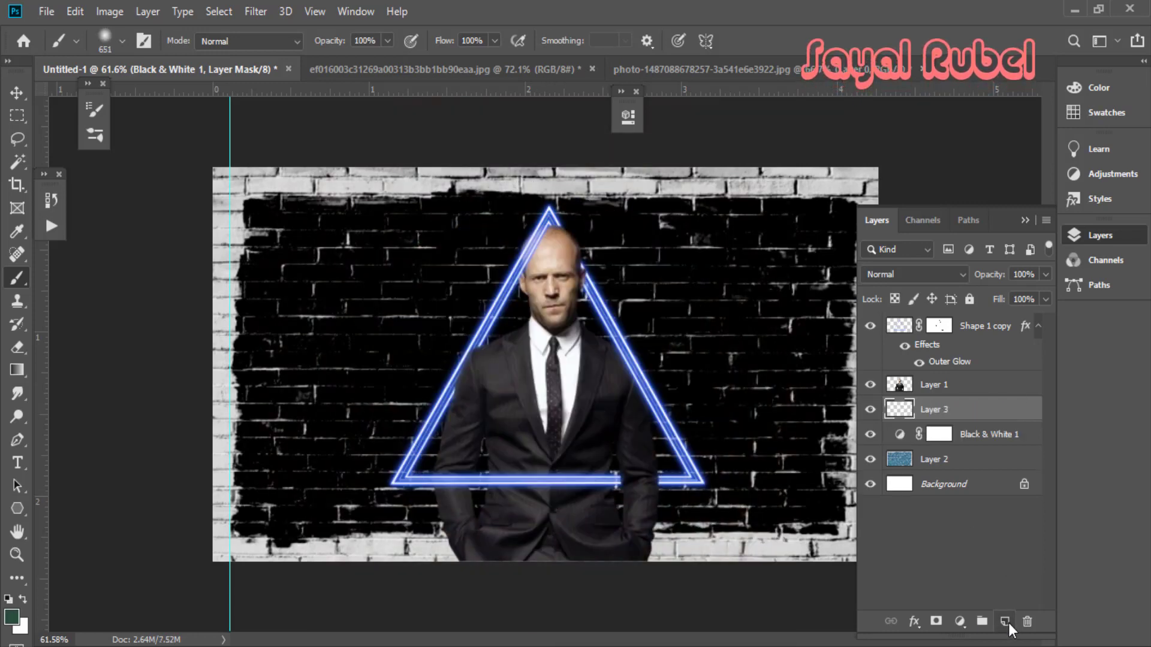
mouse_move(588, 383)
mouse_down()
mouse_move(624, 389)
mouse_move(573, 412)
mouse_up()
click(549, 379)
key(ctrl+z)
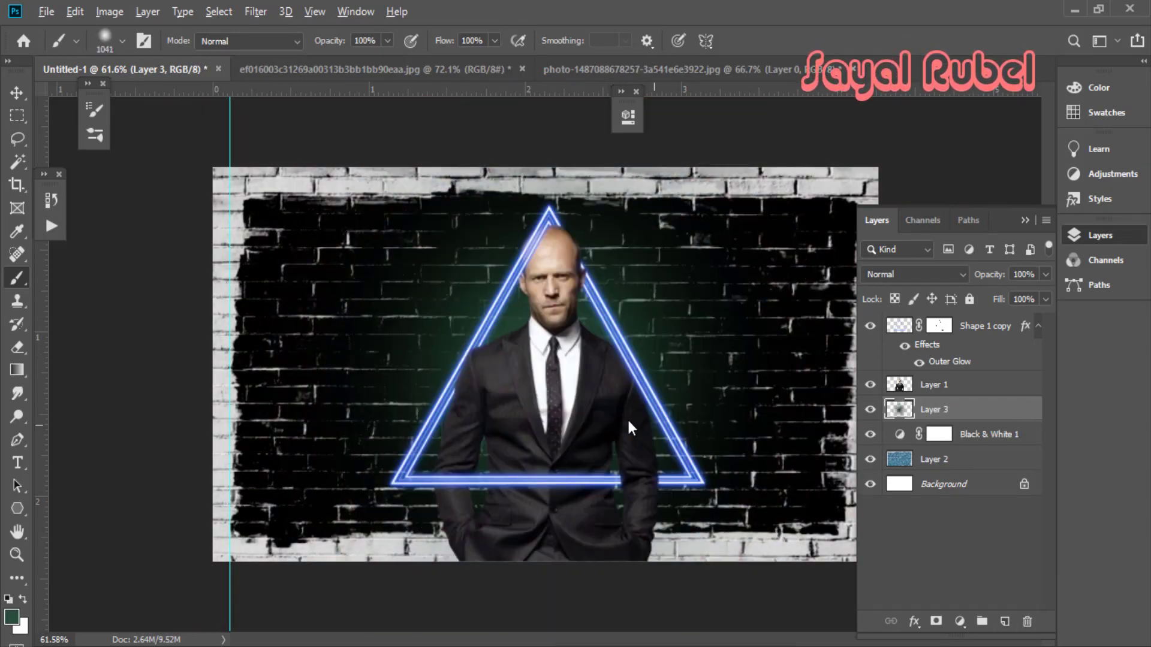
Sample the neon triangle's blue as the foreground colour and return to the Brush tool.
scroll(491, 415, up, 2)
key(i)
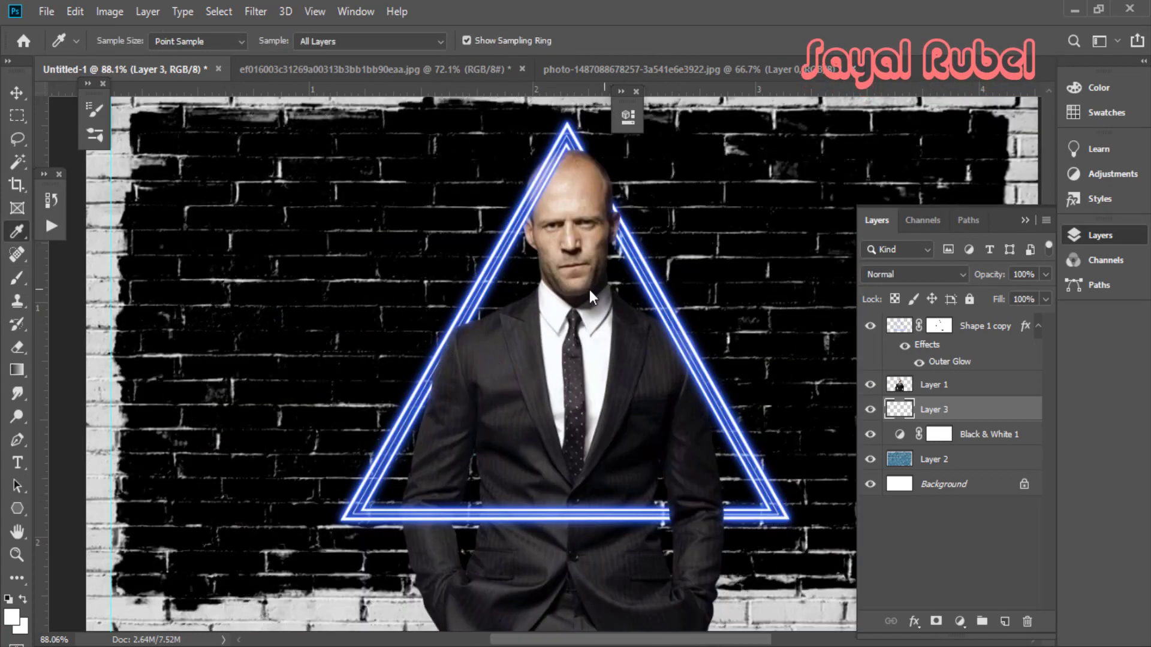
scroll(431, 397, up, 3)
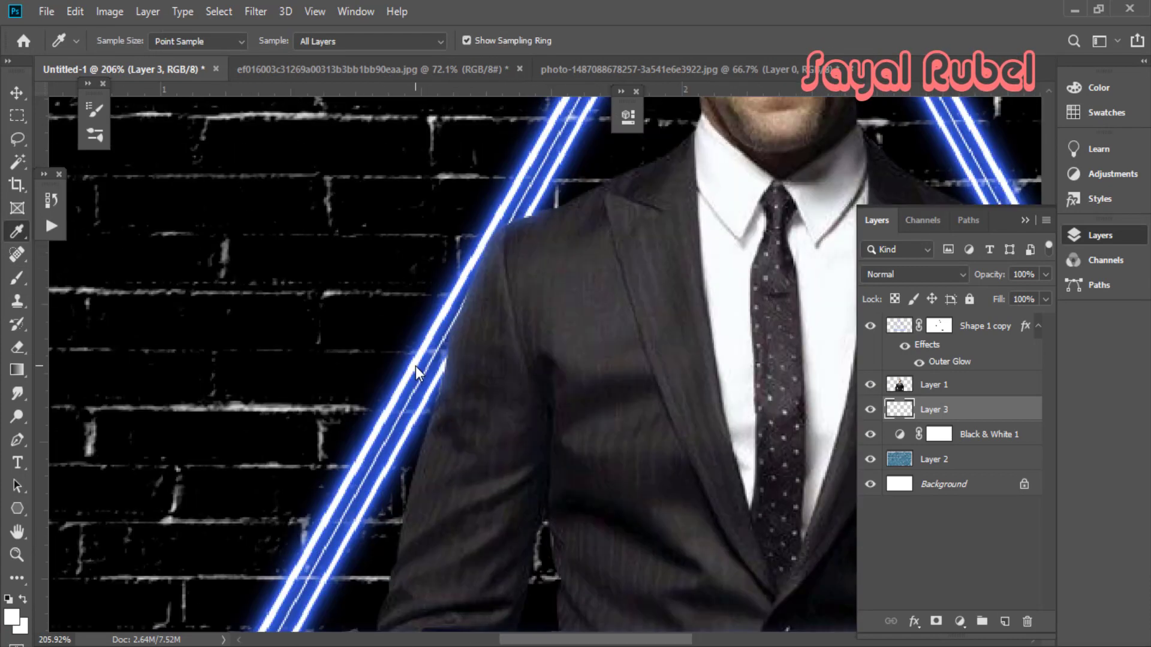
click(419, 375)
scroll(567, 391, down, 5)
key(b)
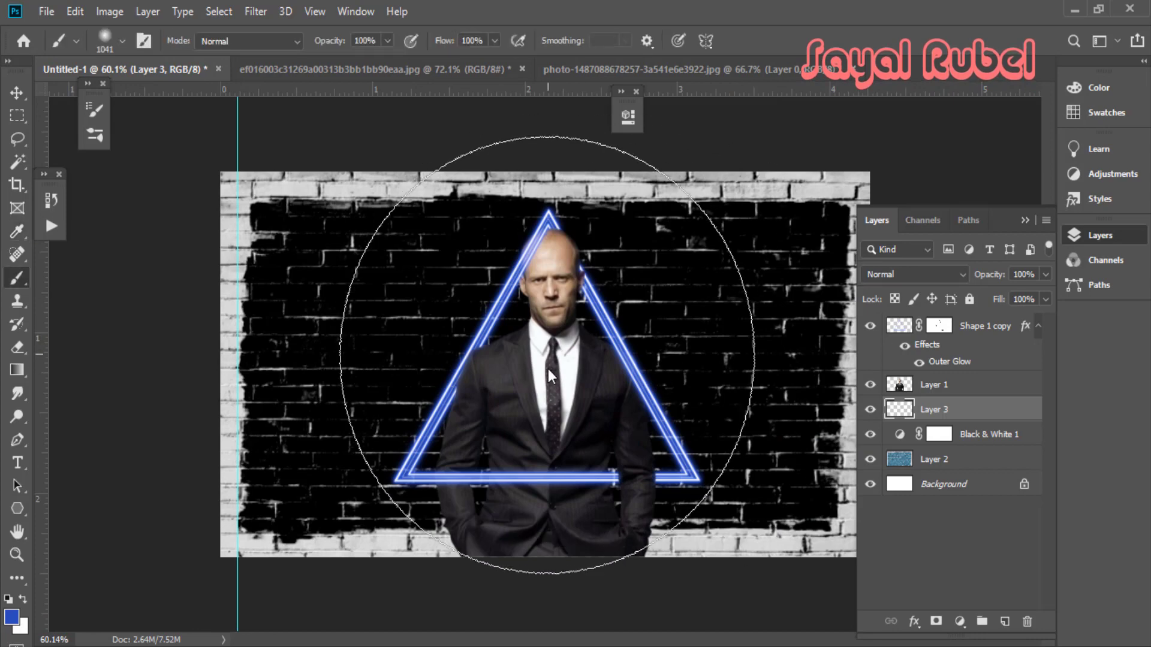
Try soft blue dabs with an 883 px brush behind the man on Layer 3, undoing them.
mouse_move(546, 375)
mouse_down()
mouse_move(456, 347)
mouse_move(573, 390)
mouse_move(543, 377)
mouse_move(575, 405)
mouse_move(546, 389)
mouse_move(546, 362)
mouse_move(566, 350)
mouse_move(568, 401)
mouse_up()
click(544, 377)
scroll(573, 402, up, 1)
click(545, 387)
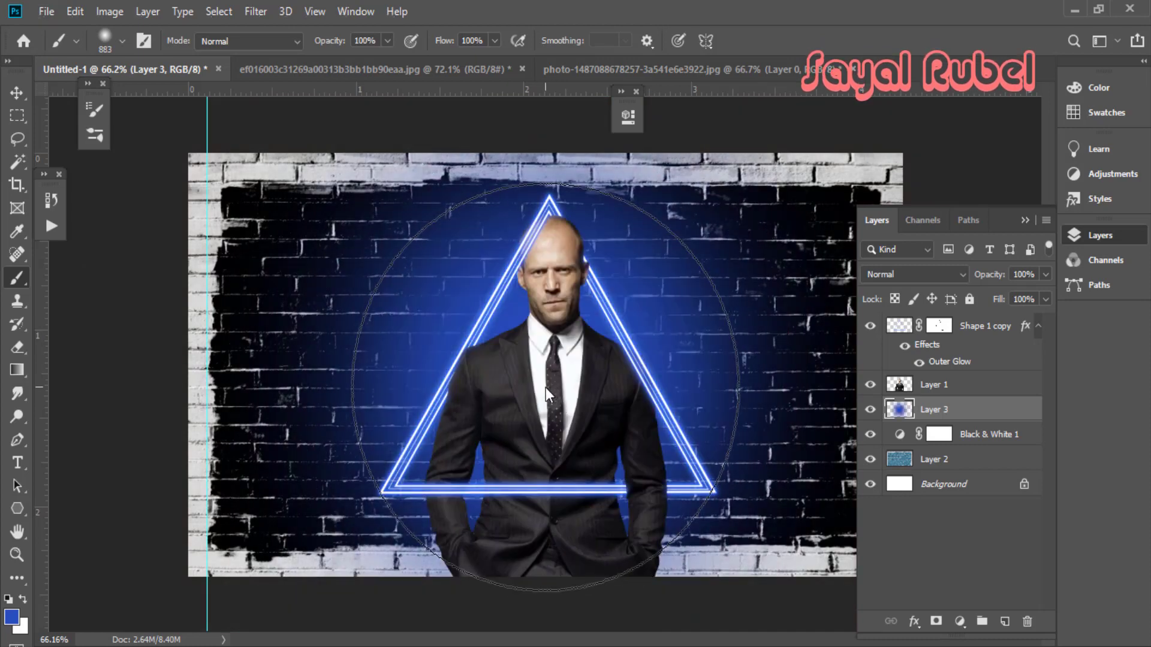
key(ctrl+z)
key(ctrl+z)
click(546, 390)
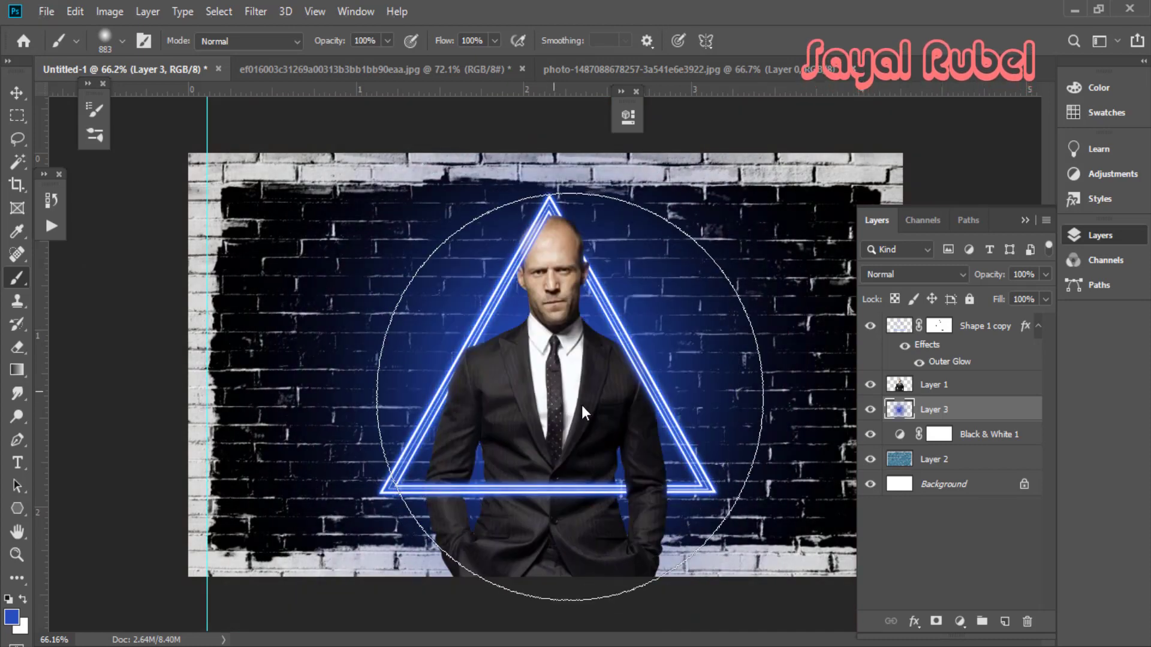
click(538, 414)
drag(558, 414, 571, 408)
scroll(564, 402, up, 2)
key(ctrl+z)
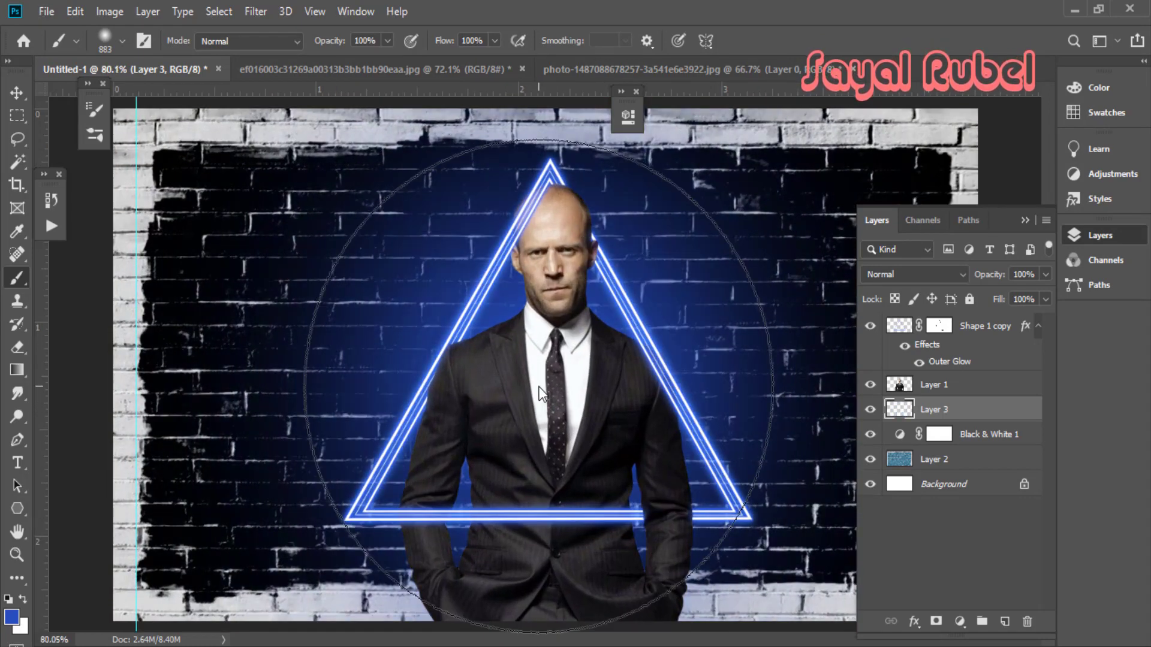
key(ctrl+z)
Paint one soft blue dab behind the man on Layer 3 with a 960 px brush.
click(543, 397)
scroll(660, 412, down, 2)
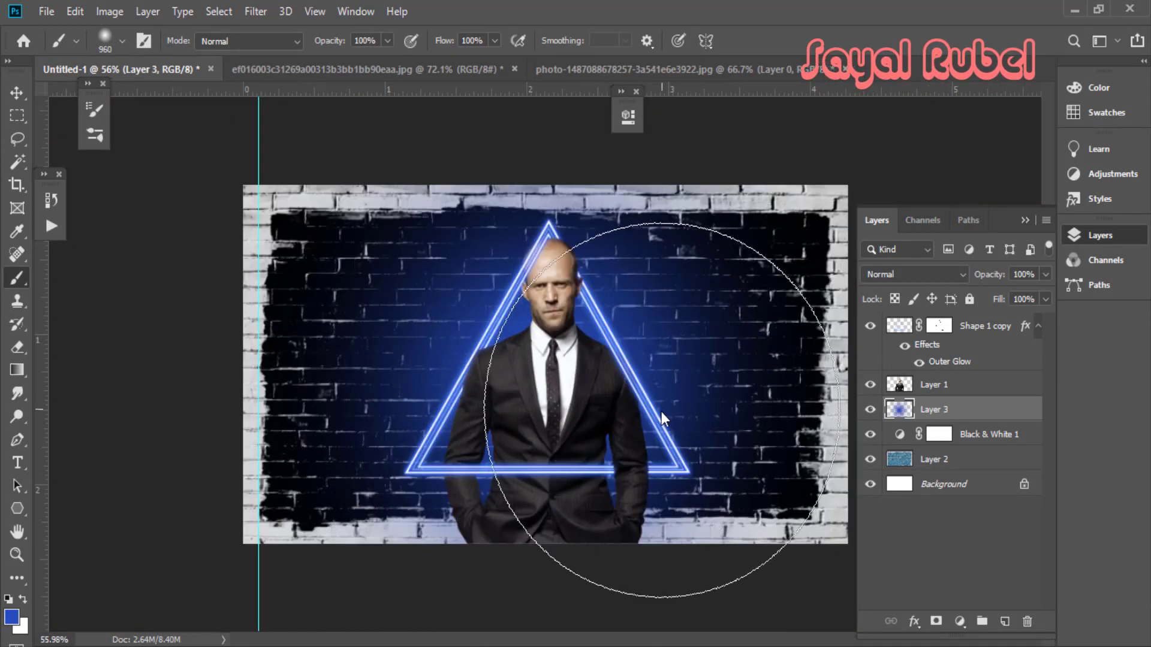
Paint soft black on the Black & White 1 mask around the man with a 1160 px brush to restore the wall's colour.
click(937, 440)
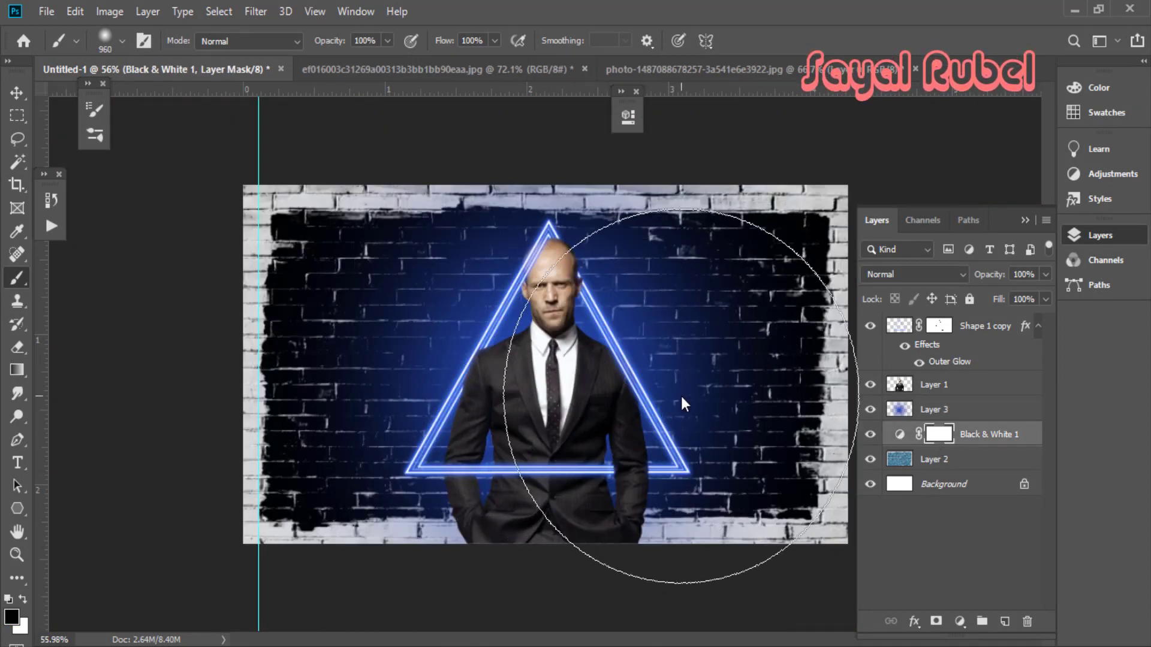
drag(584, 353, 674, 424)
mouse_move(552, 380)
mouse_down()
mouse_move(605, 430)
mouse_move(584, 406)
mouse_up()
click(567, 375)
Examine the blue-lit brick wall around the man up close and across the whole composition.
scroll(563, 376, up, 2)
scroll(563, 397, down, 2)
scroll(556, 405, down, 1)
scroll(274, 333, up, 3)
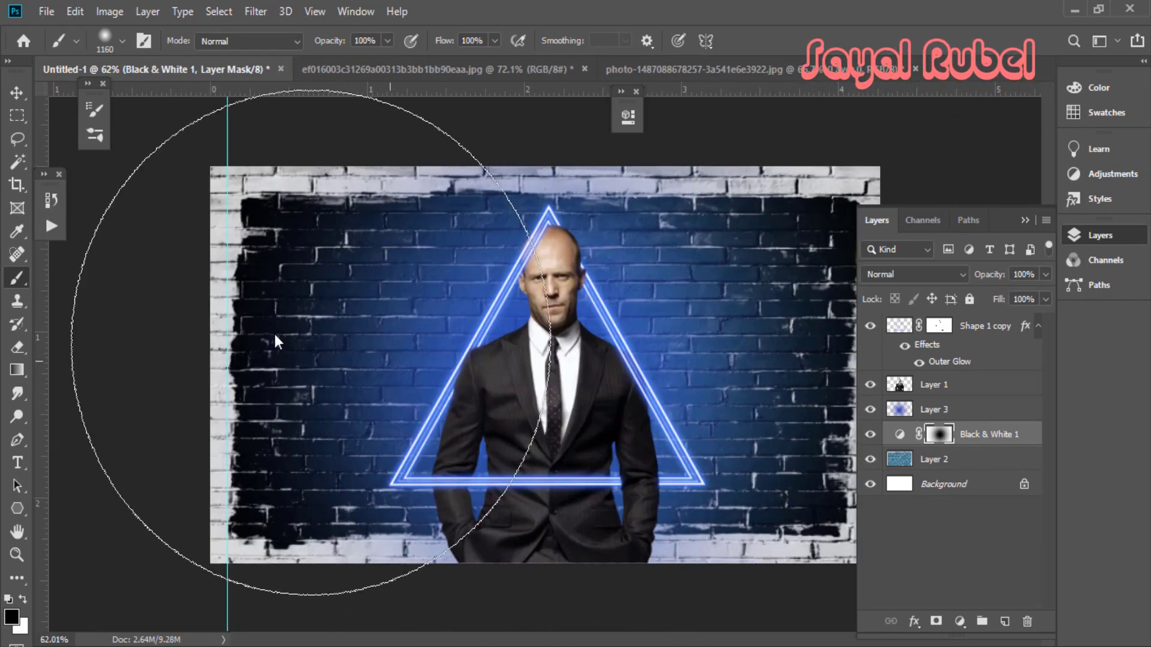
scroll(1006, 458, down, 1)
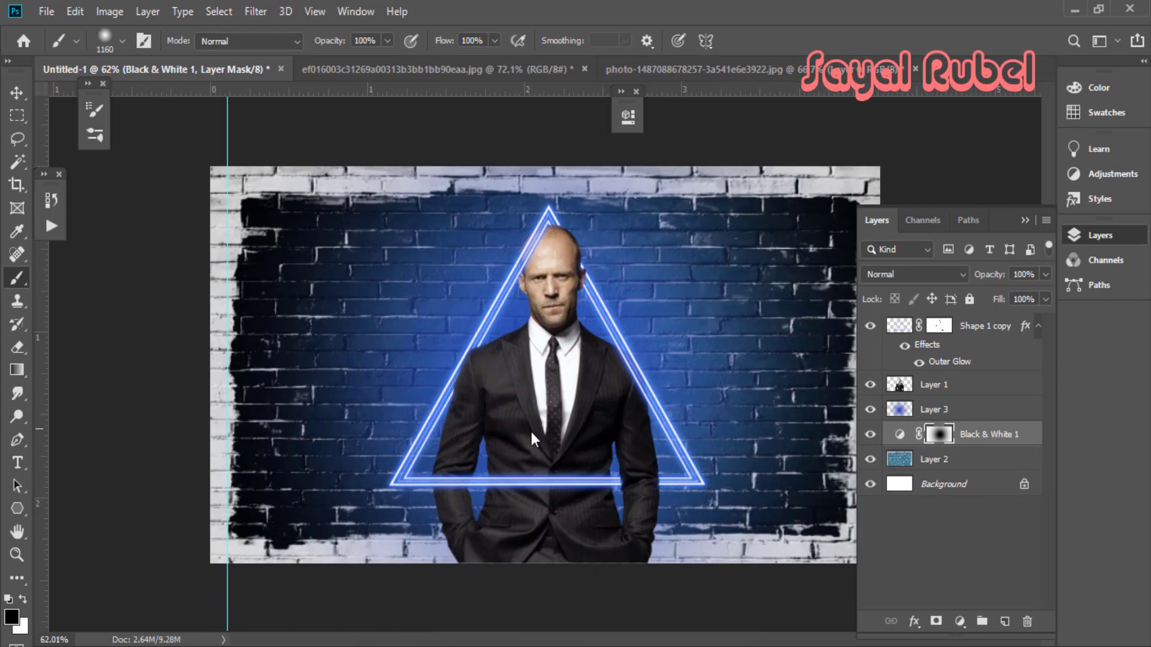
scroll(548, 413, up, 2)
scroll(548, 412, down, 2)
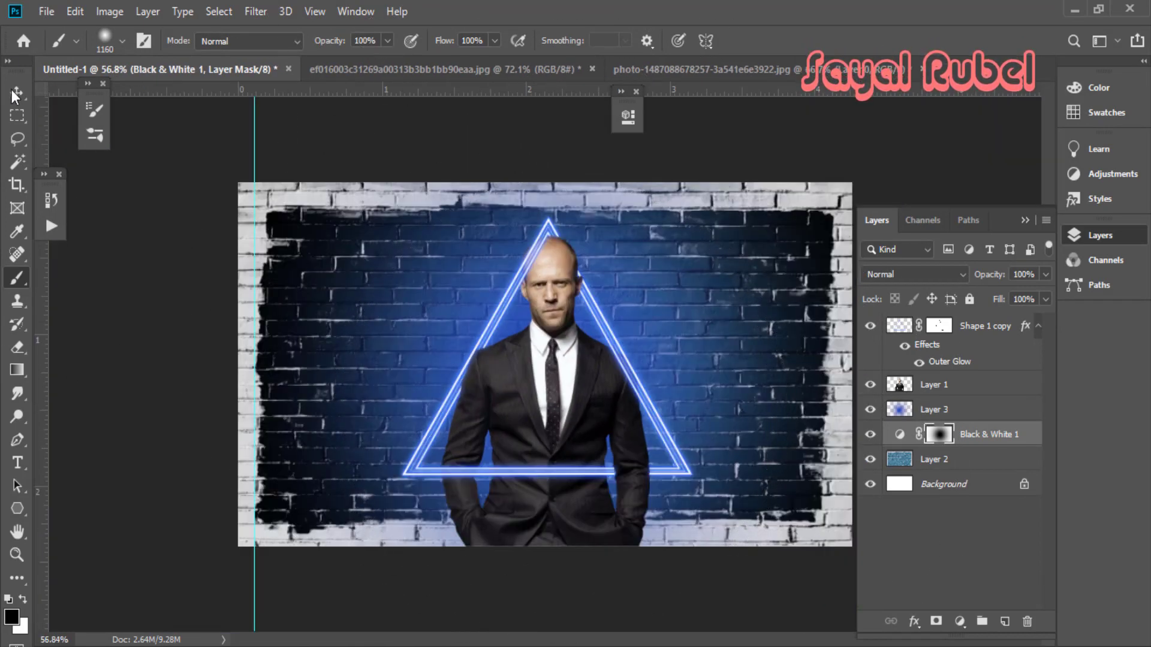
key(v)
scroll(545, 371, up, 1)
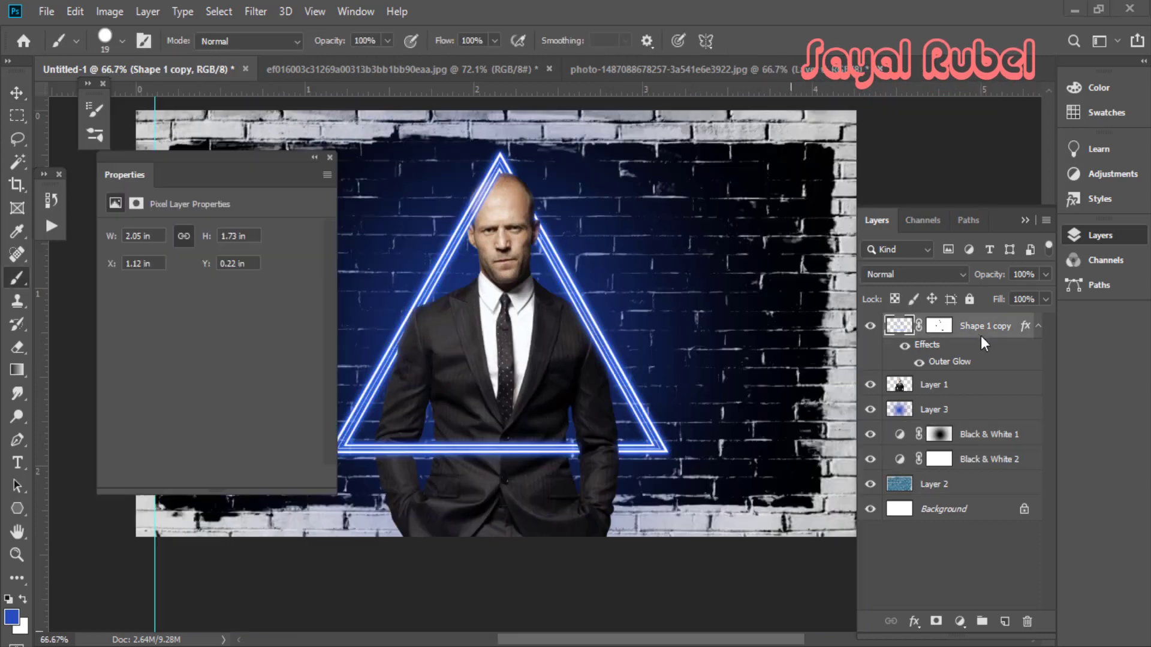
Stamp all layers into a new merged layer on top and open the Camera Raw Filter on it.
shift+click(958, 484)
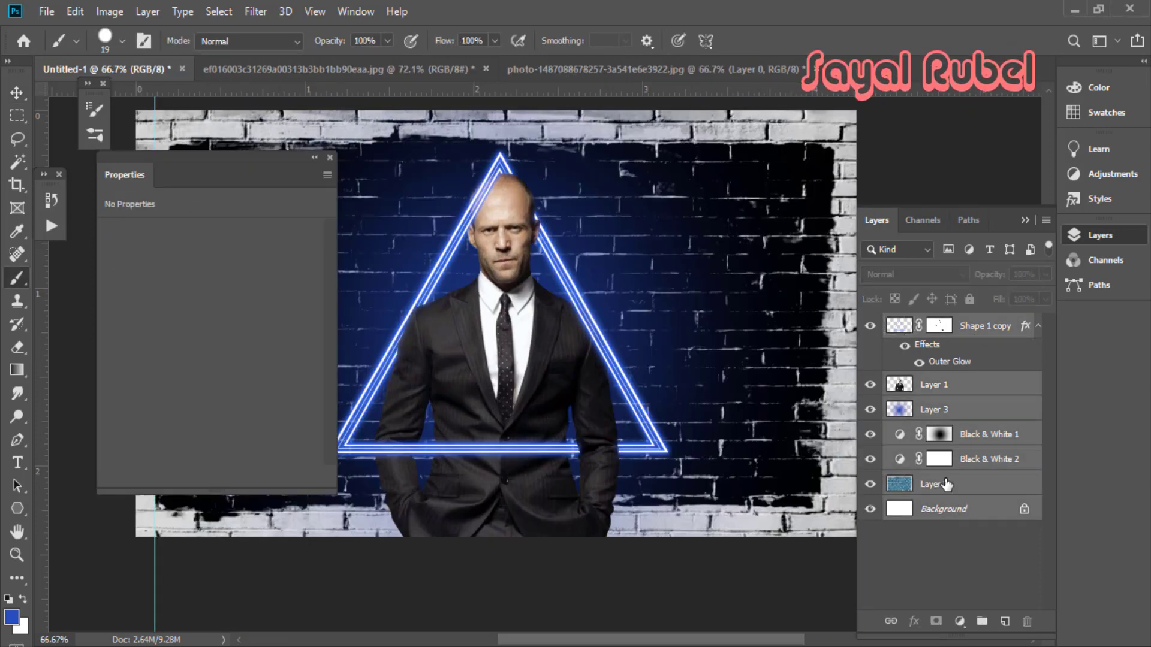
key(ctrl+alt+shift+e)
click(260, 10)
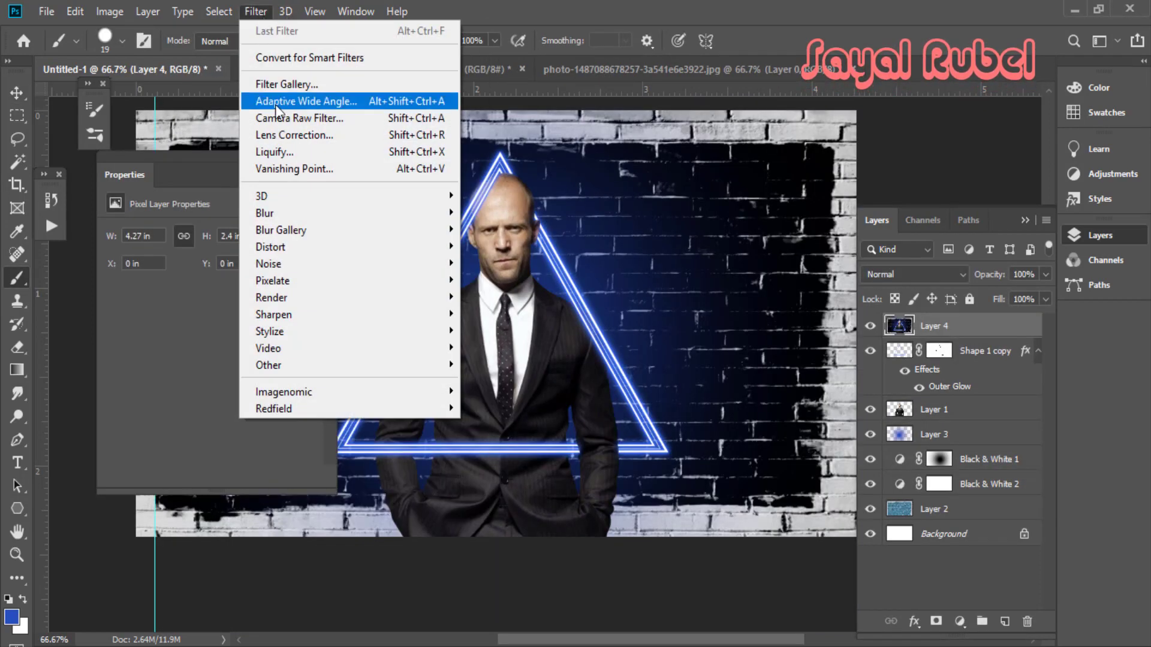
click(280, 118)
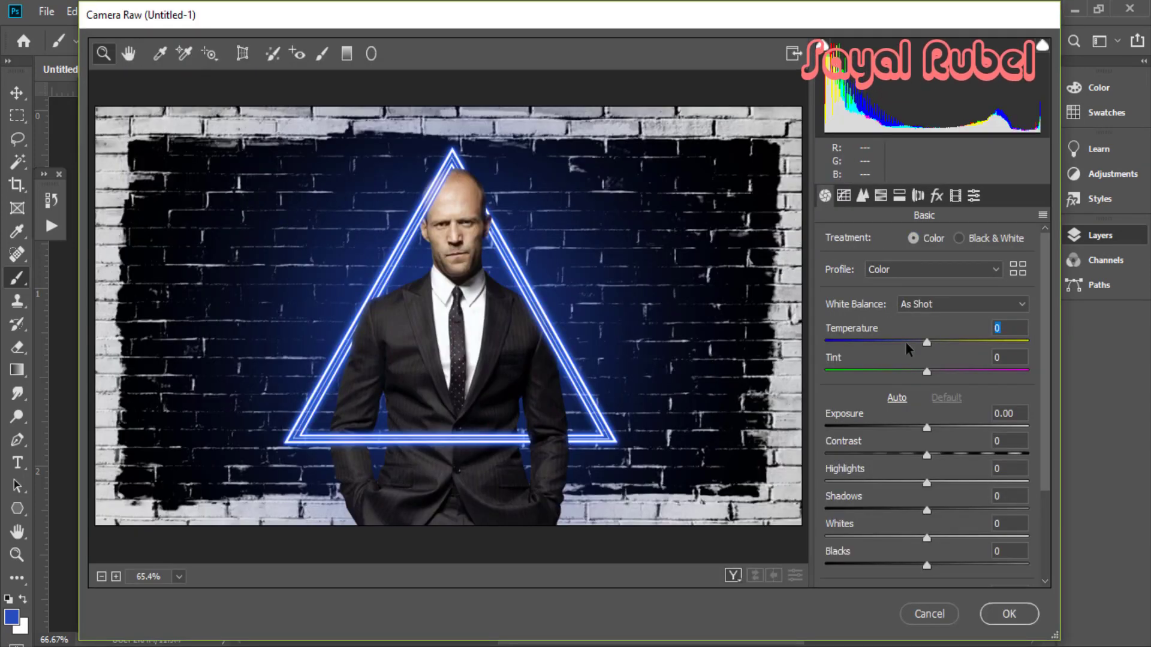
Cool the image with temperature -33 and tint +3, and set exposure to -0.10, contrast to +23 and highlights to -1.
drag(905, 344, 900, 343)
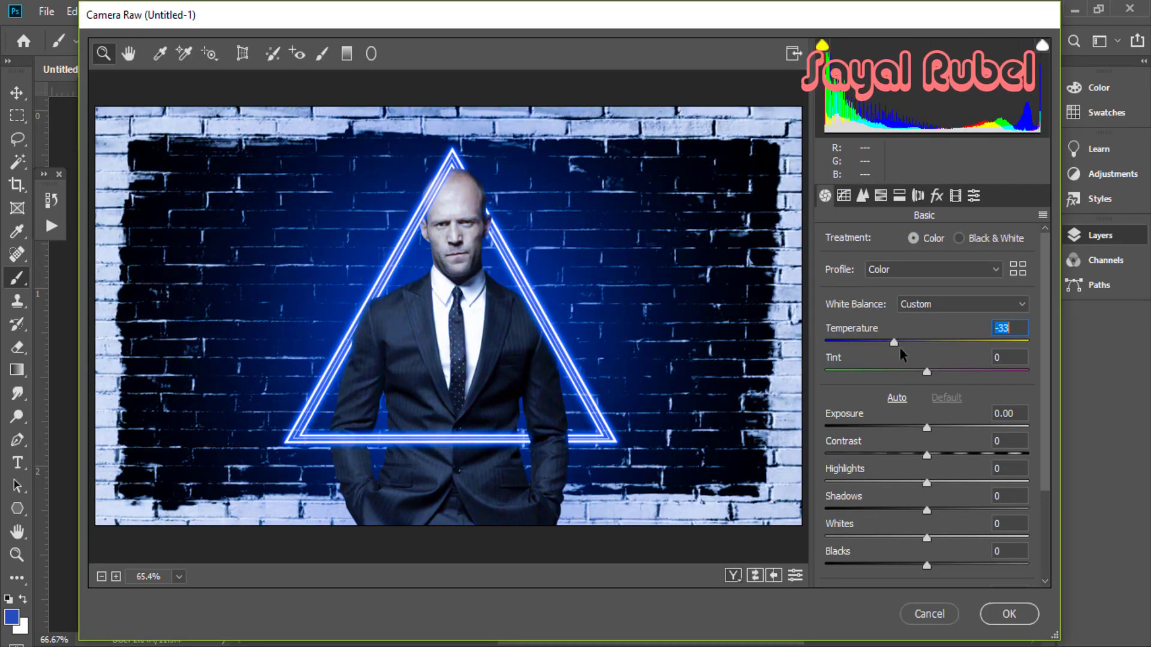
drag(930, 373, 949, 372)
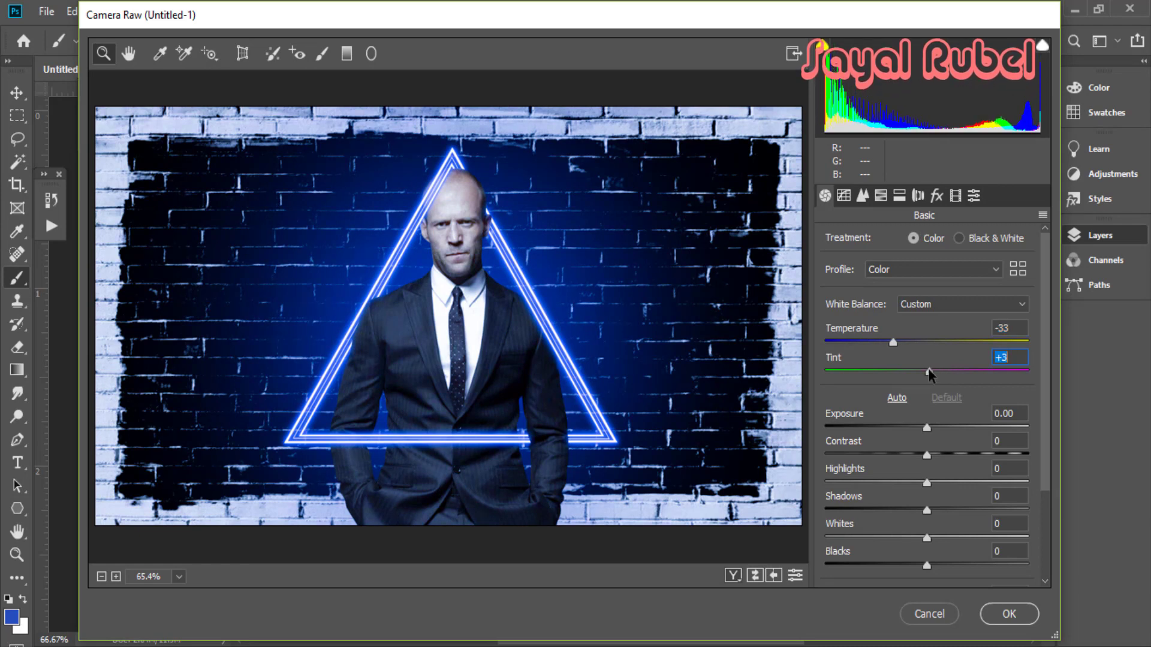
drag(927, 429, 933, 438)
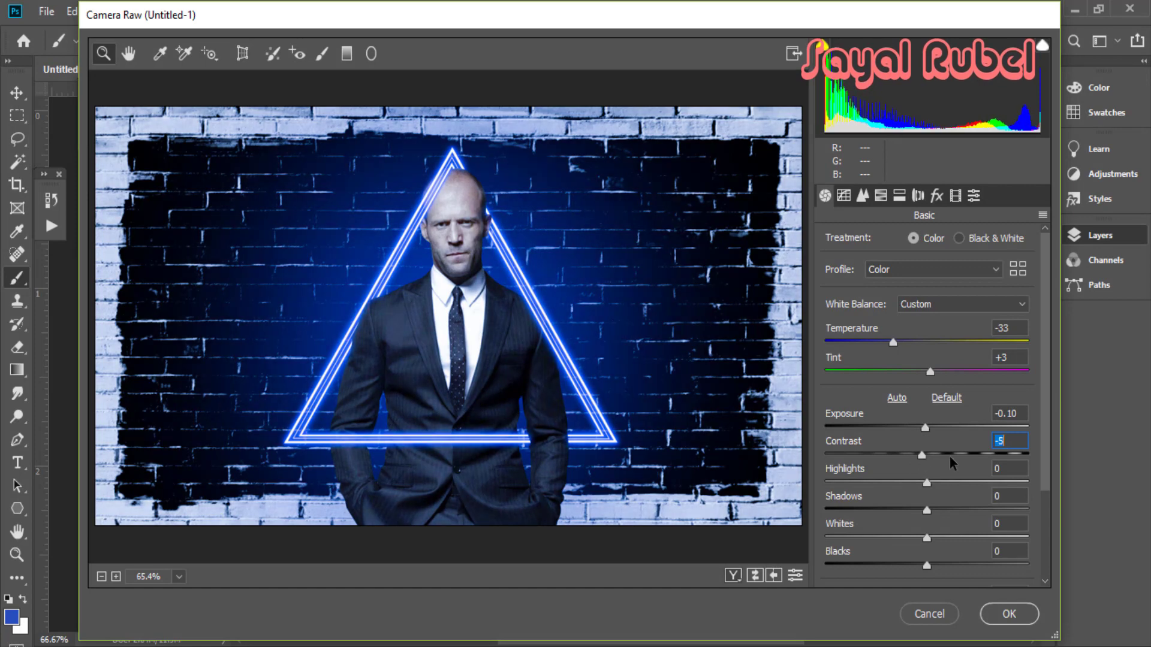
drag(952, 460, 946, 487)
Set the vibrance to +53 and the saturation to -34 in the Camera Raw basic adjustments.
scroll(926, 488, down, 3)
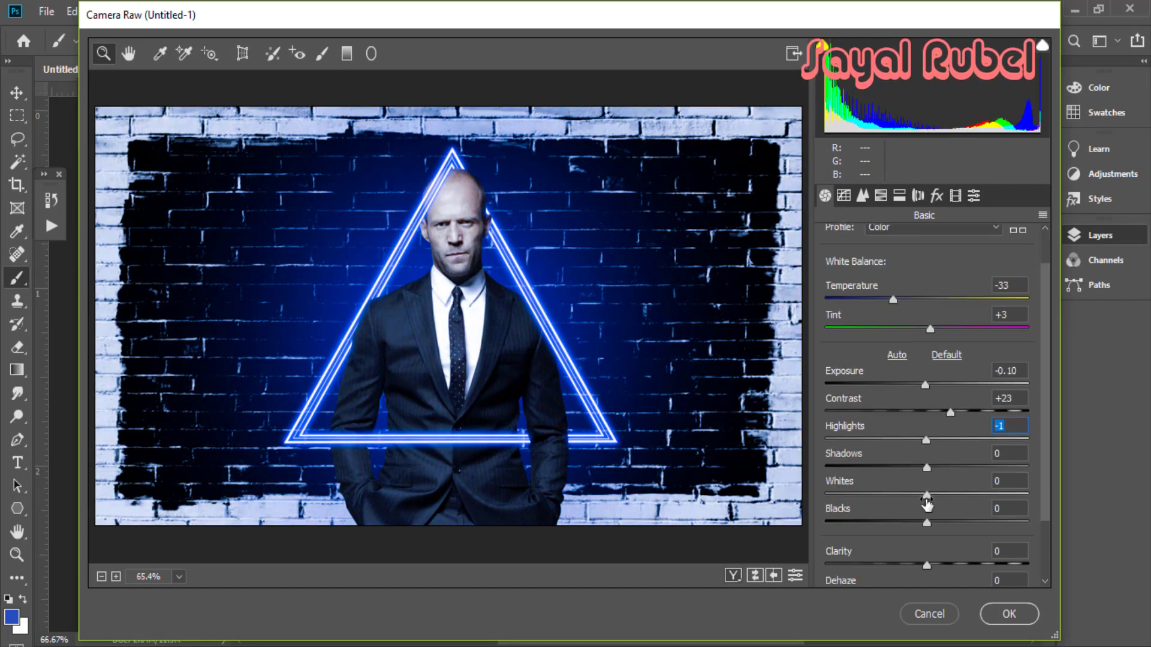
drag(927, 543, 980, 545)
click(1011, 544)
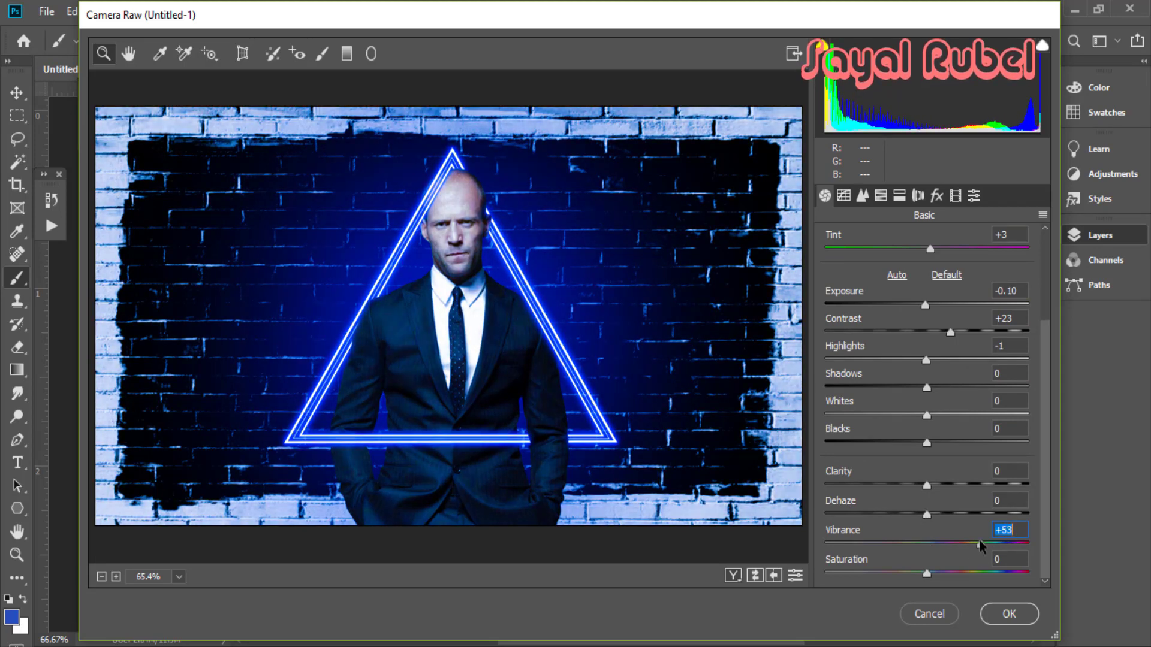
drag(927, 574, 856, 575)
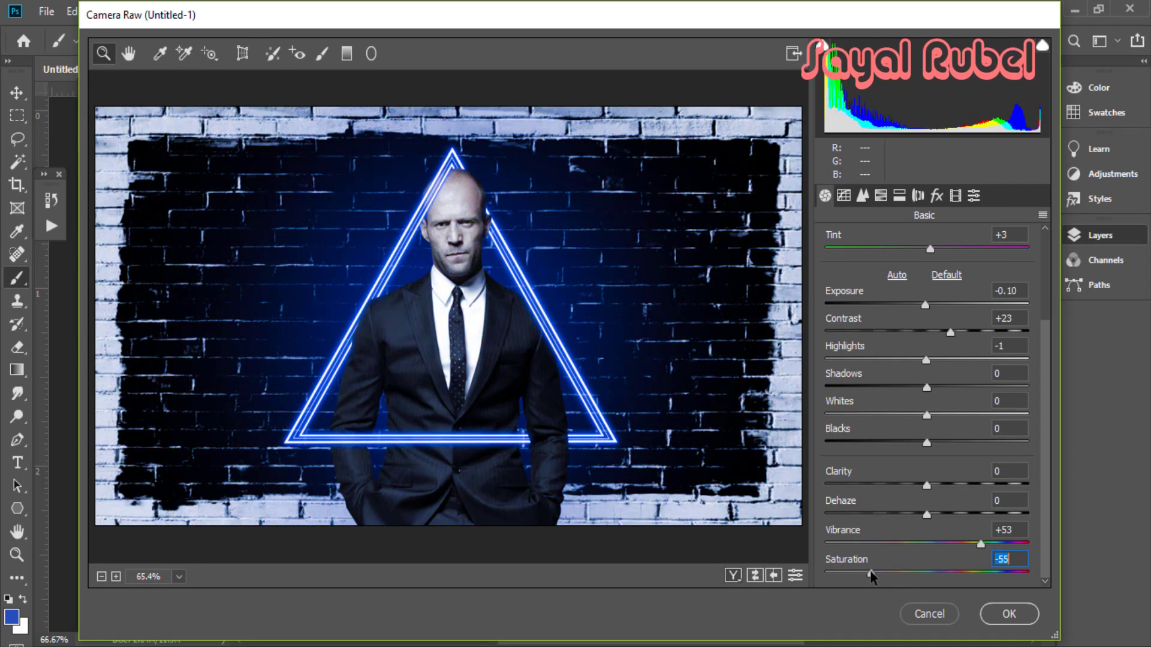
drag(872, 577, 901, 577)
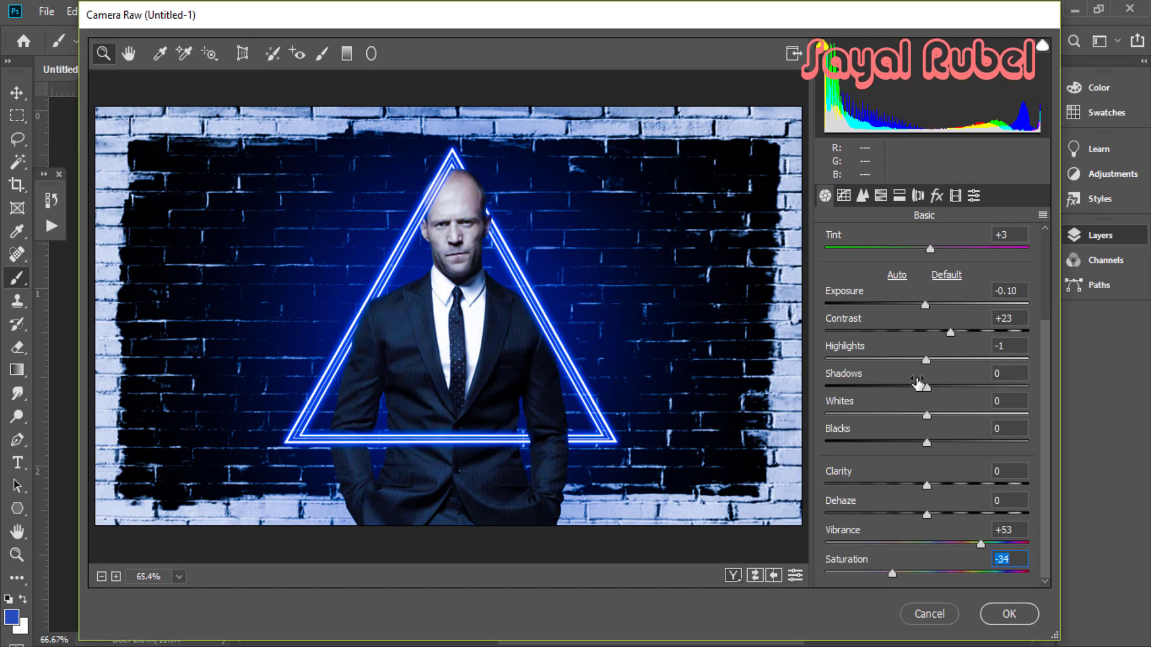
Readjust the tint to -1, check the preview at 50% and 66.7%, and apply the Camera Raw adjustments.
scroll(917, 384, up, 4)
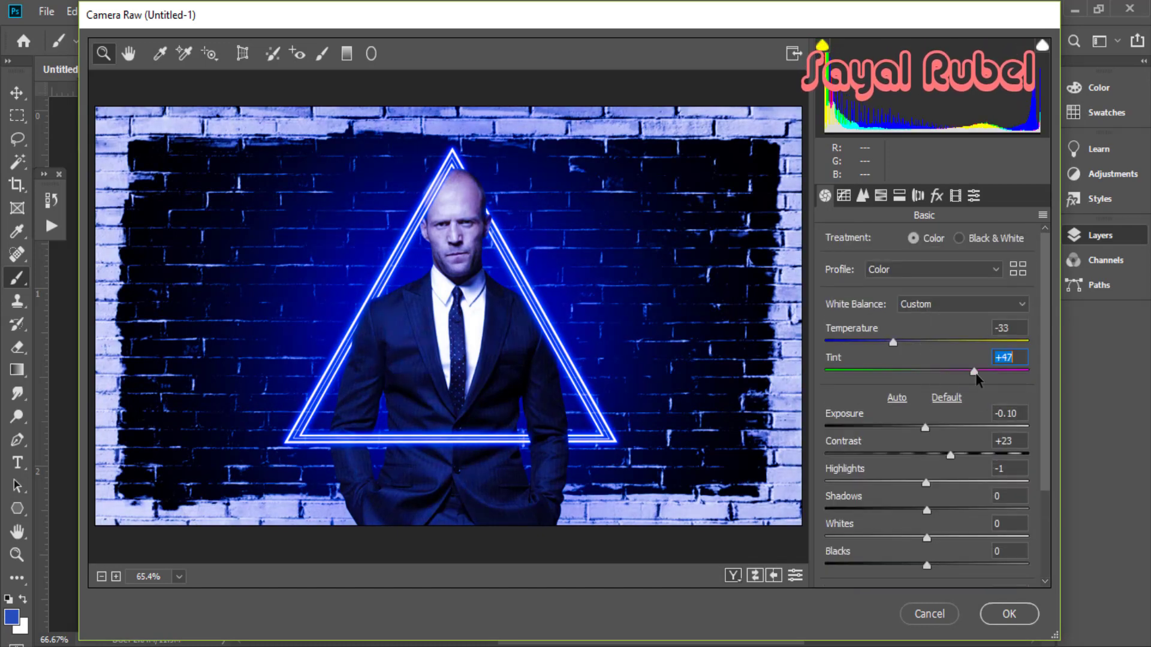
click(948, 372)
click(931, 371)
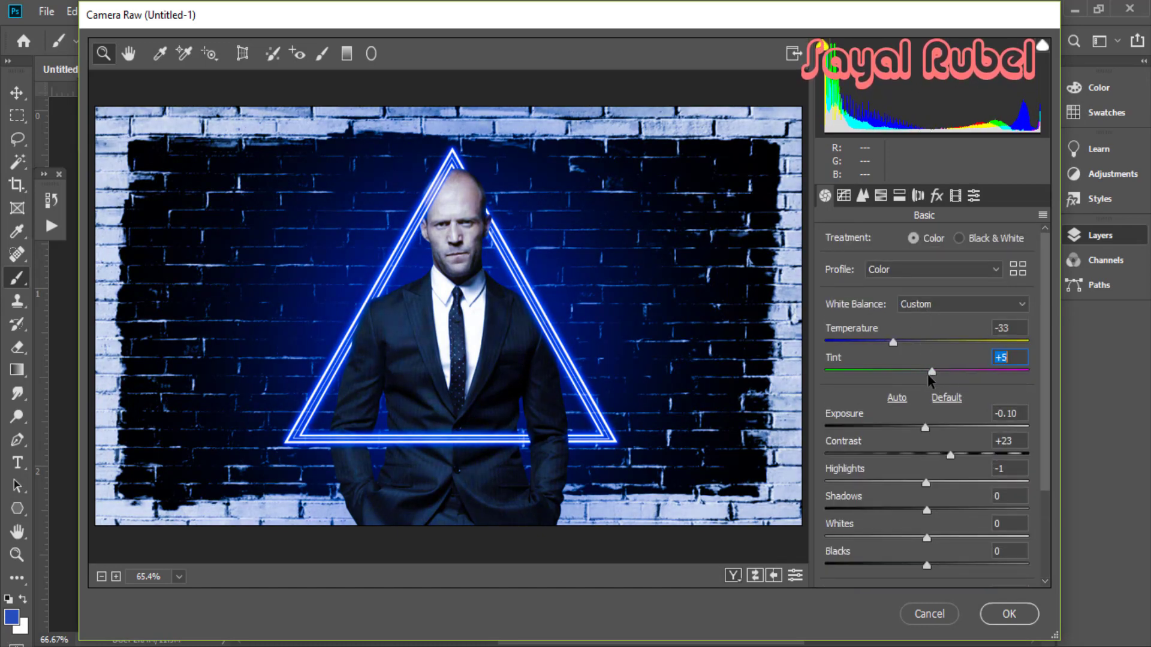
key(ctrl+minus)
key(ctrl+minus)
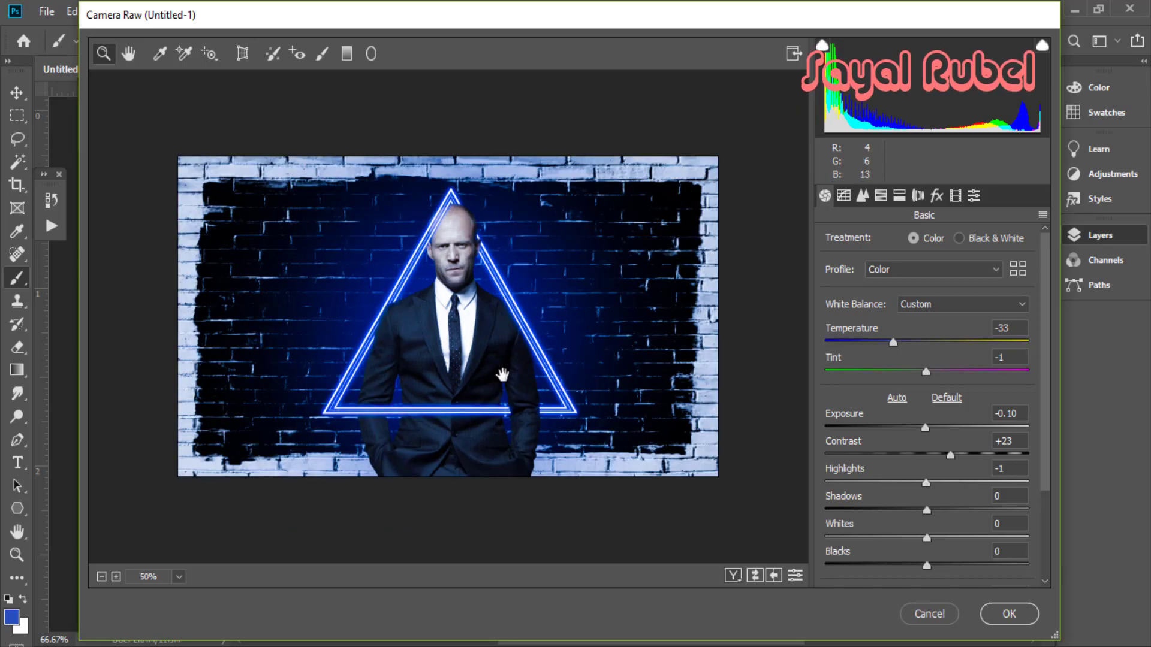
key(ctrl+plus)
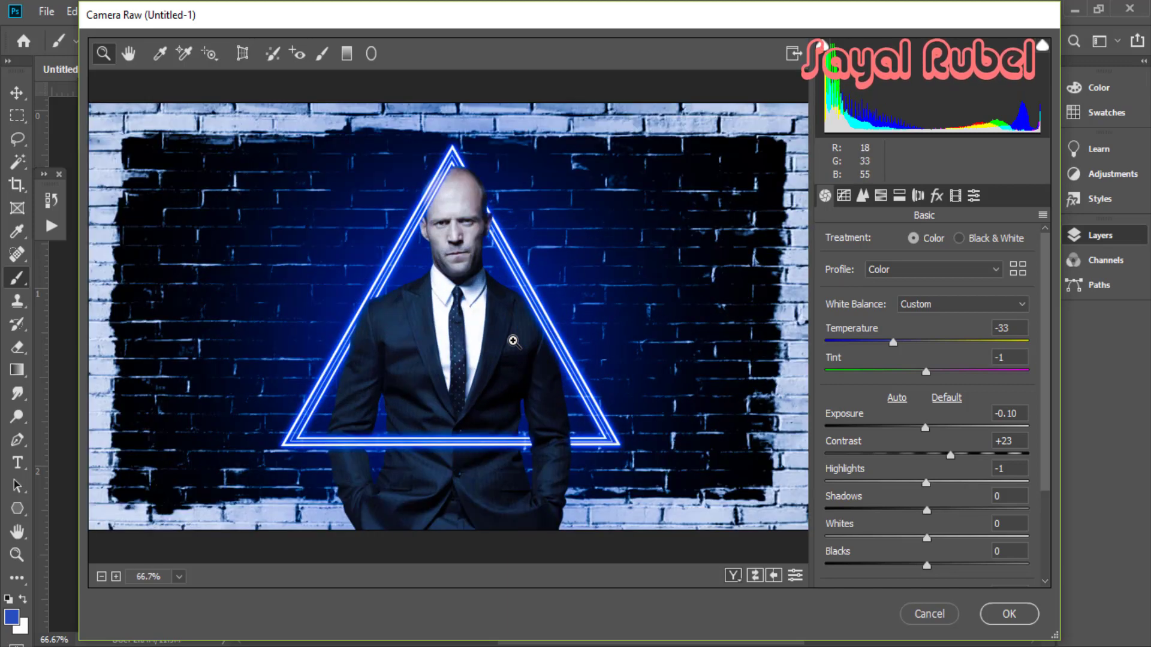
click(1012, 616)
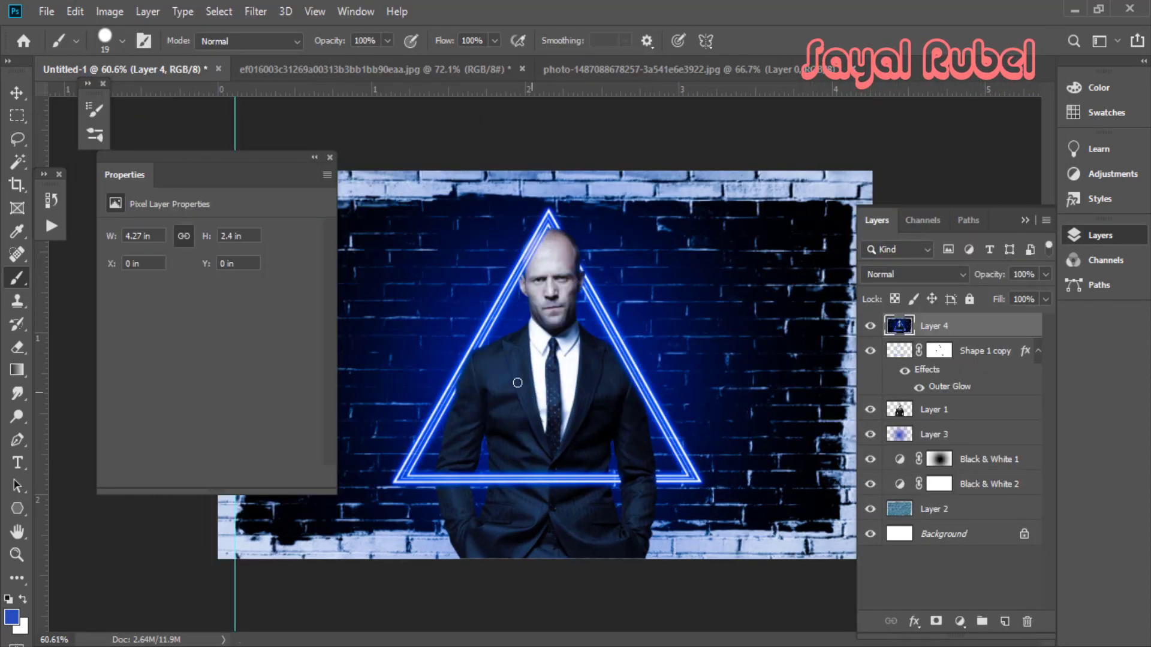
Hide and show Layer 4 to compare the composite before and after the colour grading.
scroll(542, 364, down, 1)
click(871, 326)
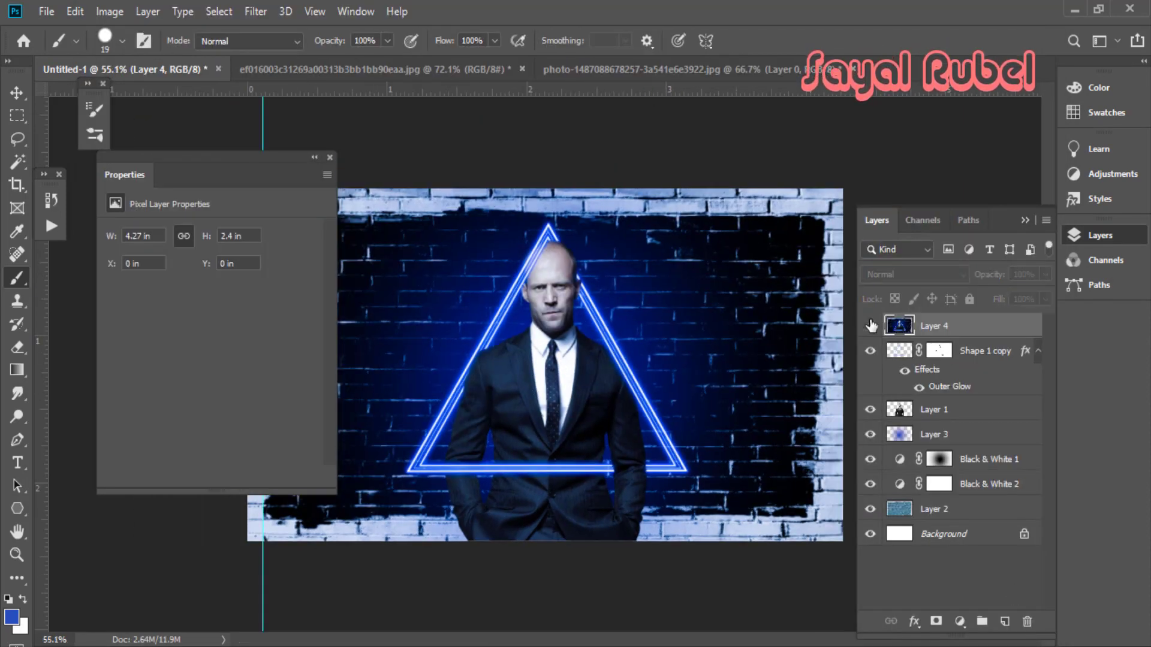
click(870, 326)
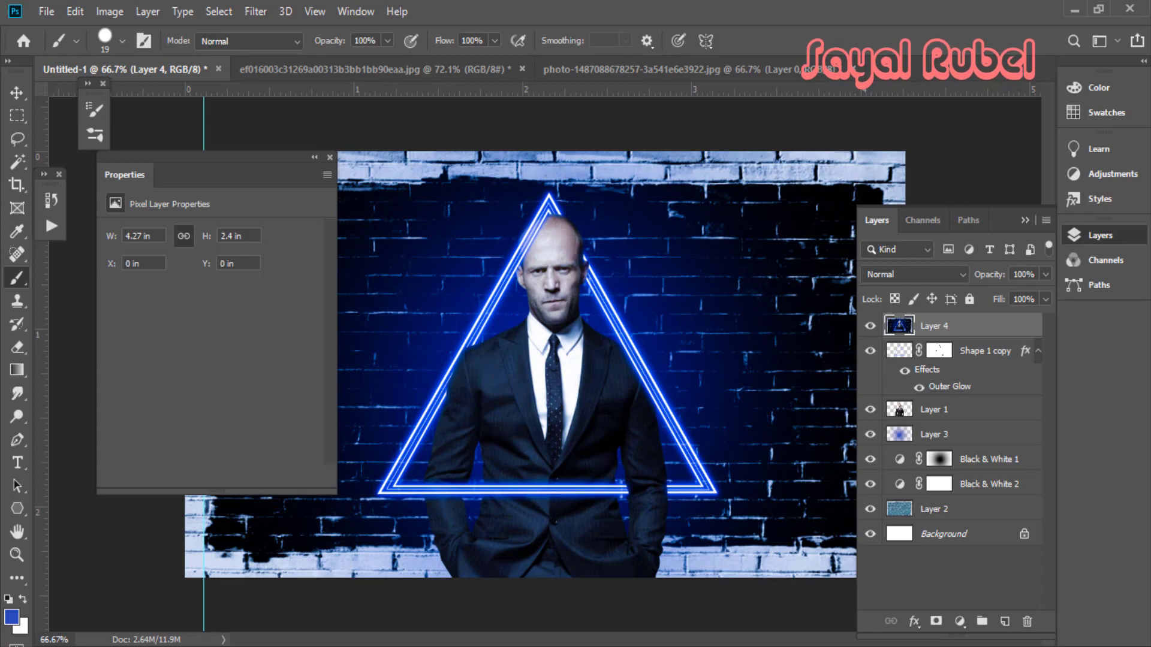
click(983, 646)
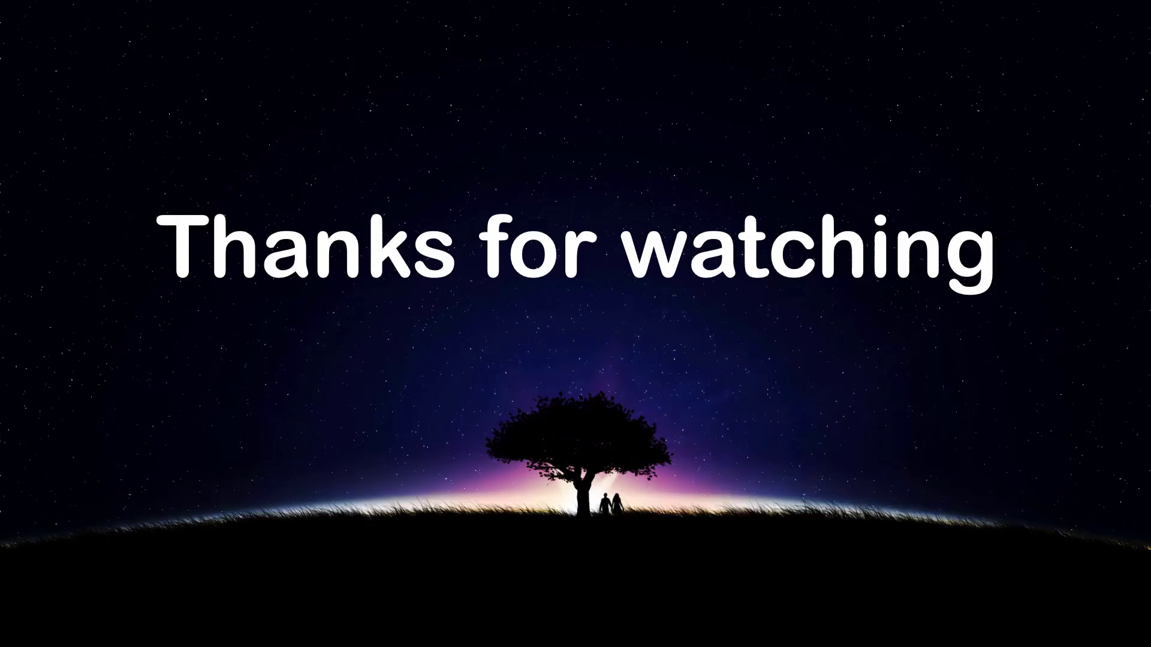